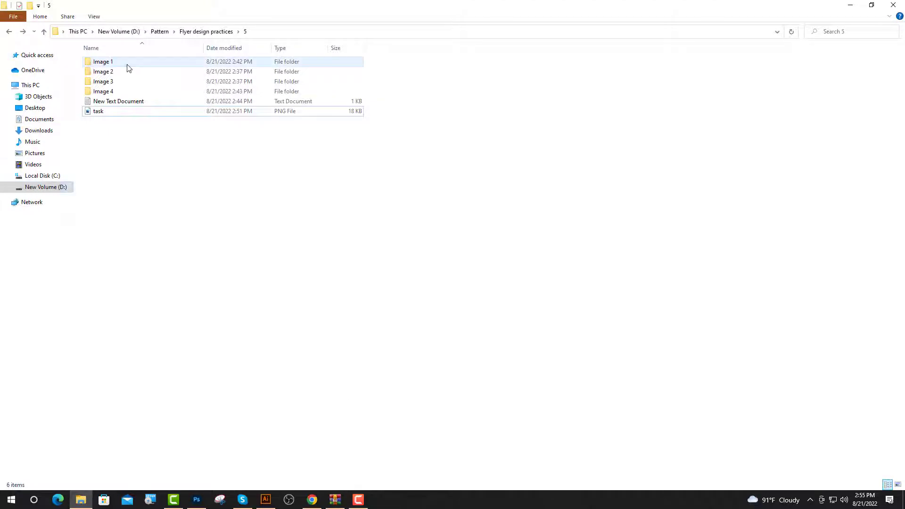
Open the Image 1 folder and drag the pier photo onto the flyer artboard.
double_click(104, 61)
left_click_drag(158, 75, 394, 225)
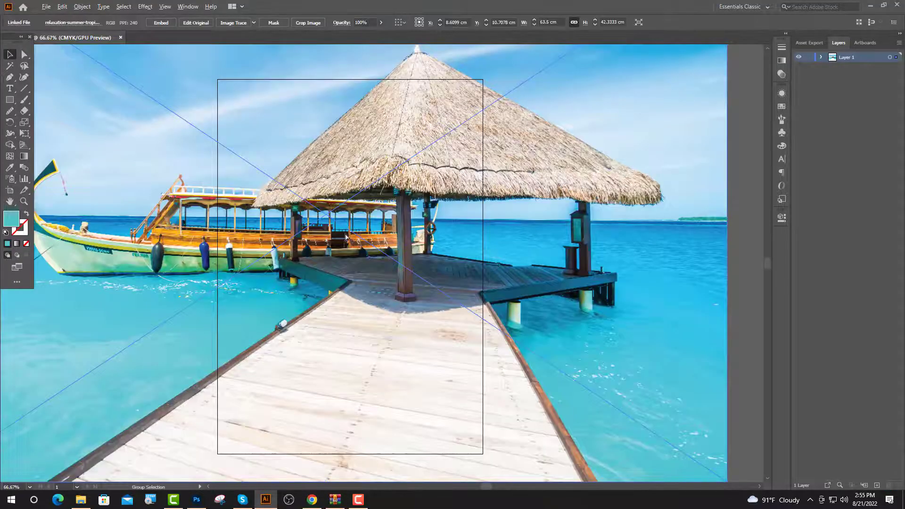
Shrink the pier photo from its top edge and move it up onto the artboard.
scroll(347, 234, "down", 2)
left_click_drag(336, 90, 323, 174)
scroll(361, 168, "up", 1)
left_click_drag(334, 251, 357, 220)
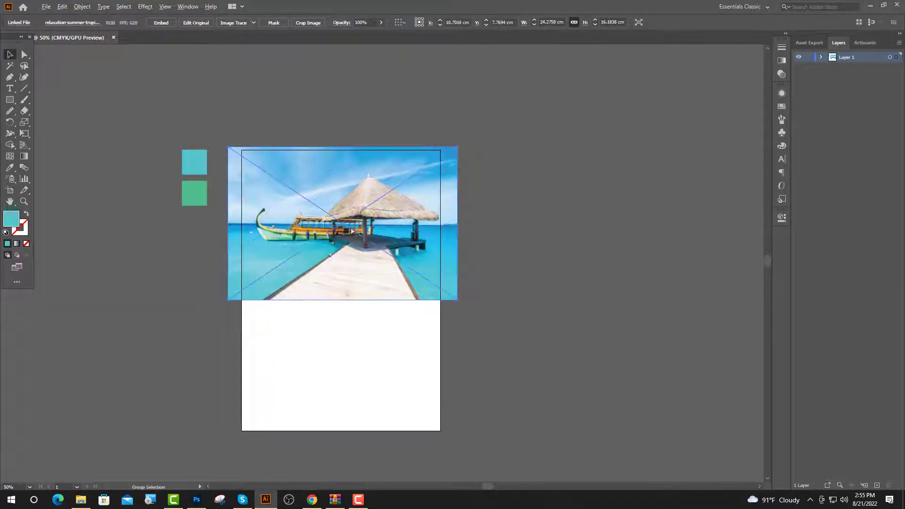
scroll(356, 220, "up", 2)
left_click(550, 283)
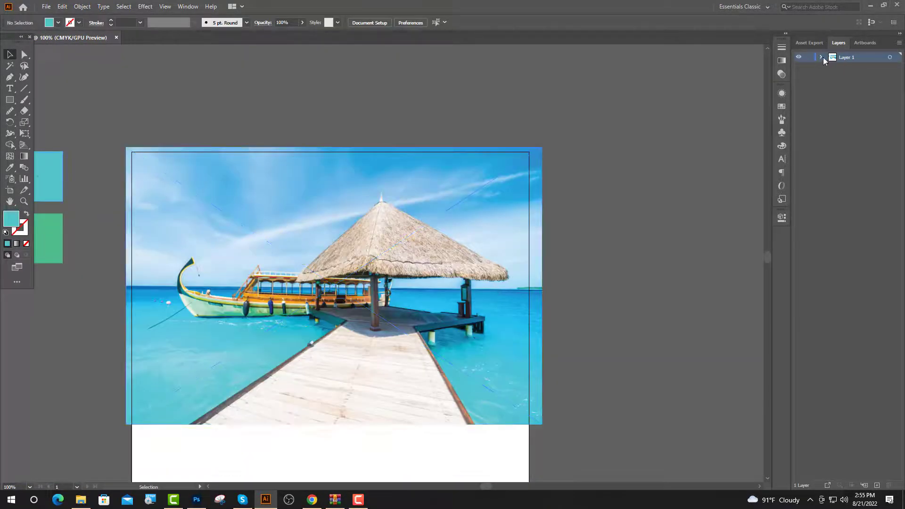
Stack the large rectangle above the photo in Layers and make a clipping mask.
left_click(821, 57)
left_click(890, 77)
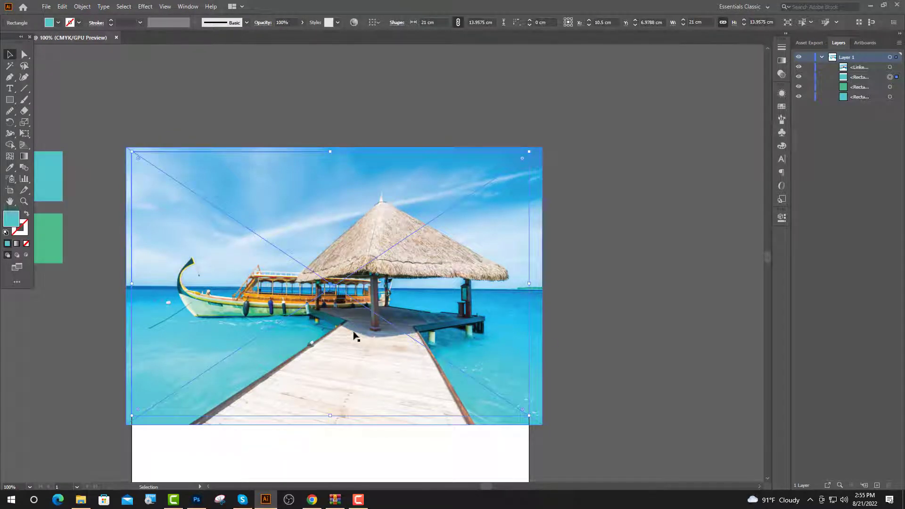
left_click_drag(859, 77, 860, 66)
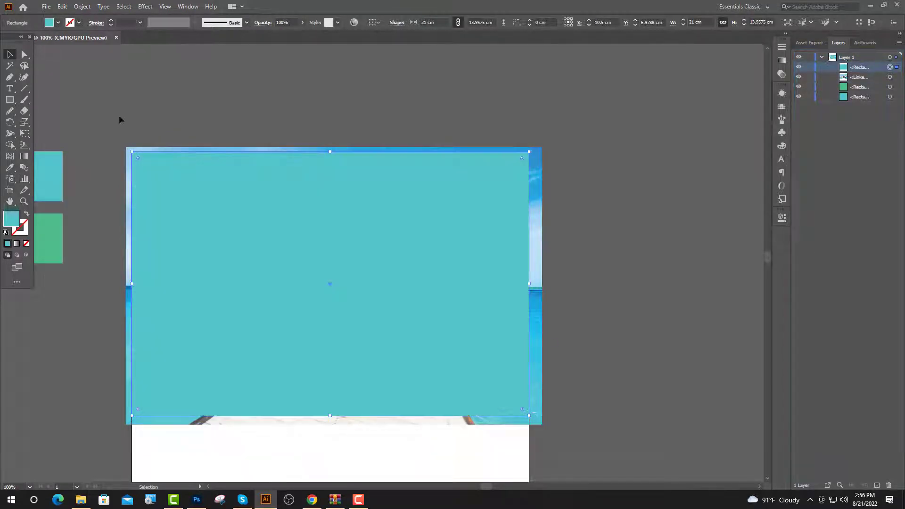
left_click_drag(237, 196, 237, 197)
right_click(244, 201)
left_click(276, 286)
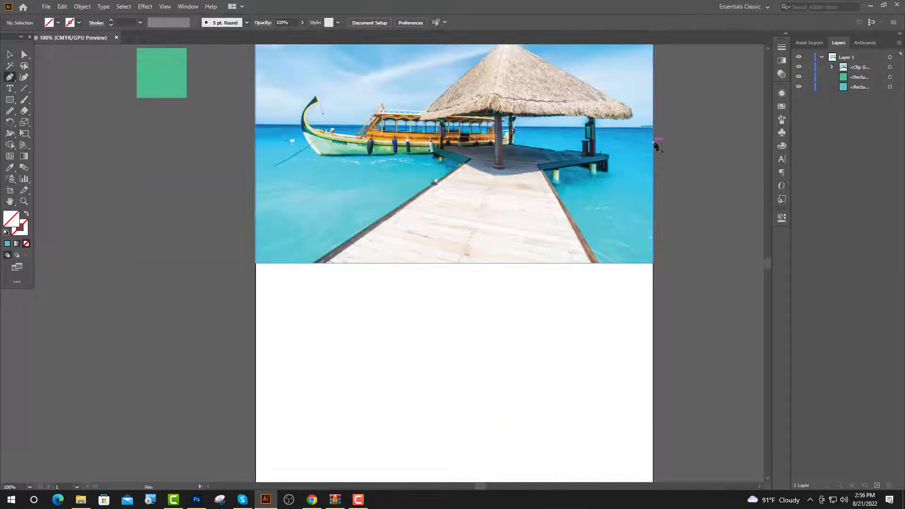
Pen-draw a closed shape with a curved top along the photo's bottom, down to the artboard's lower corners.
left_click(561, 211)
left_click_drag(436, 263, 266, 305)
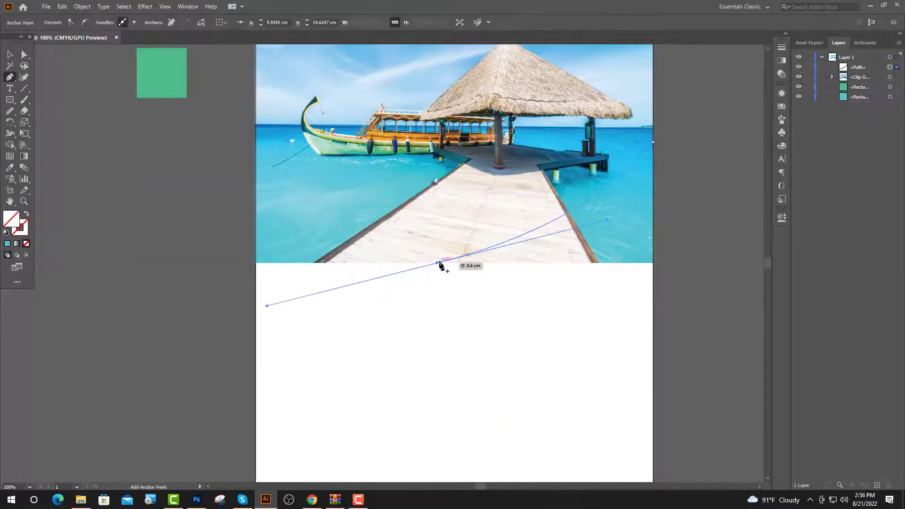
left_click(437, 262)
left_click(255, 263)
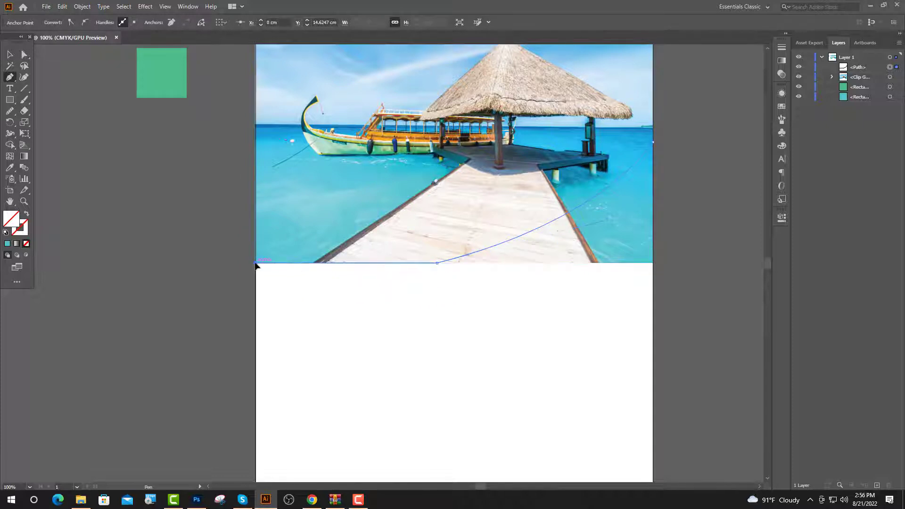
scroll(262, 325, "down", 1)
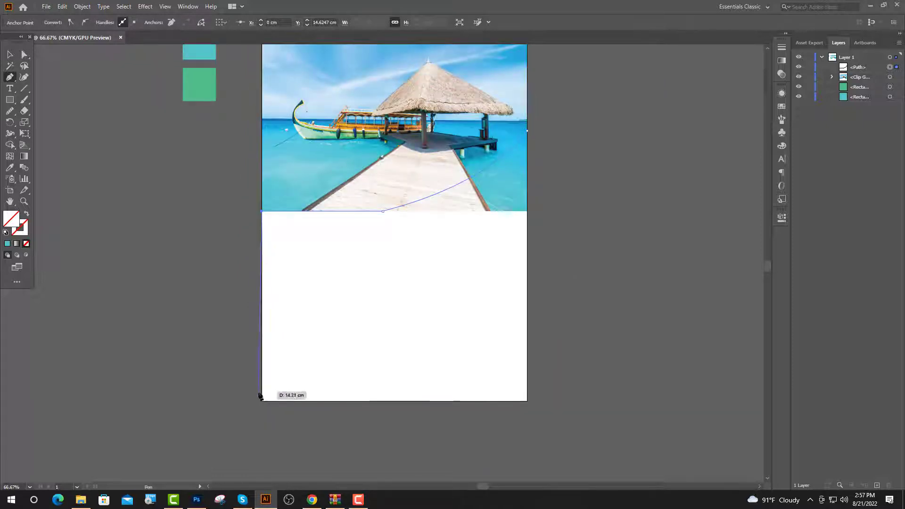
left_click(262, 401)
left_click(526, 401)
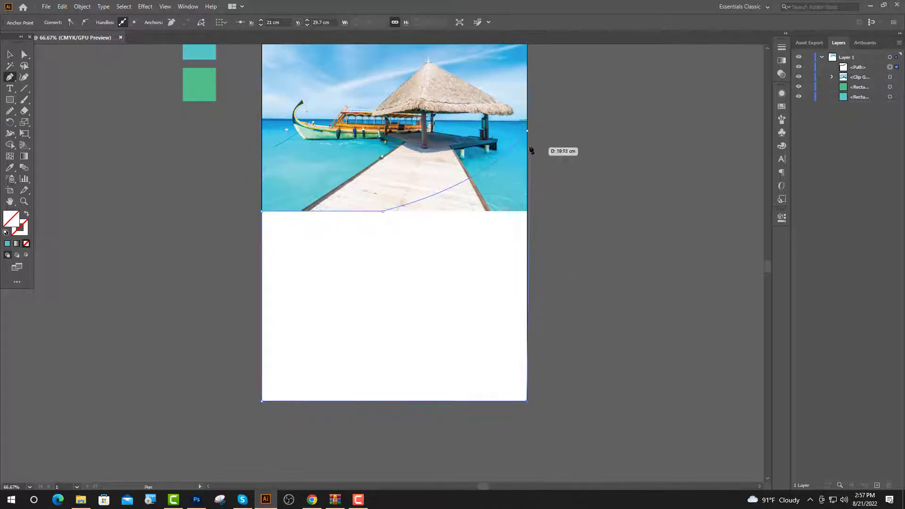
left_click(528, 133)
Select the curve's bottom anchor point, then zoom out to view the whole flyer.
scroll(528, 135, "up", 3)
key("a")
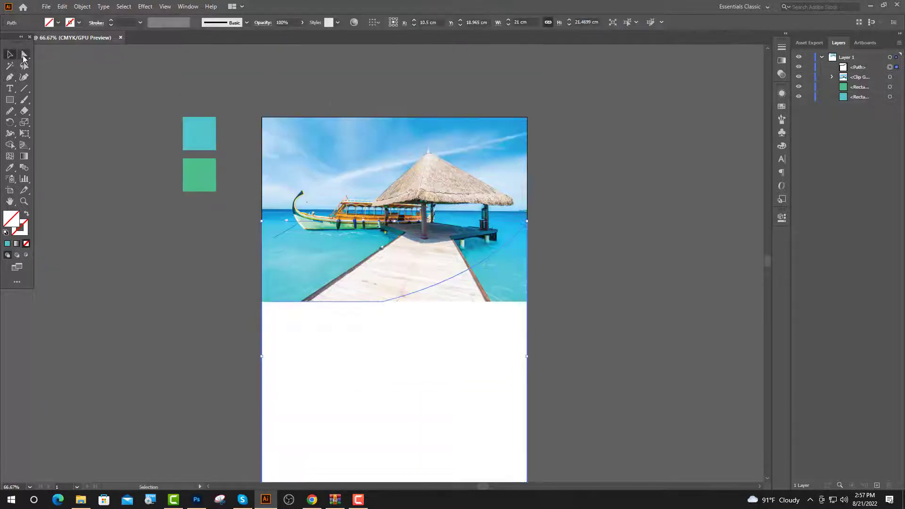
left_click(383, 301)
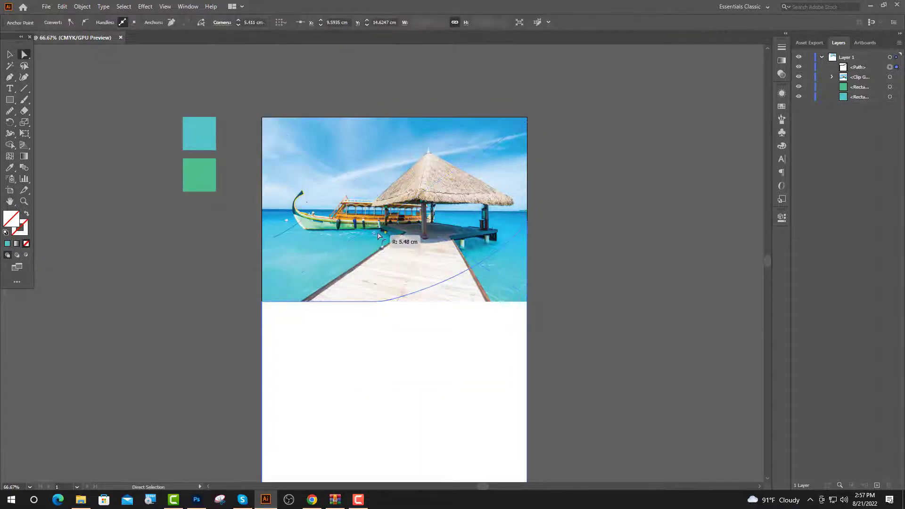
key("v")
key("ctrl+minus")
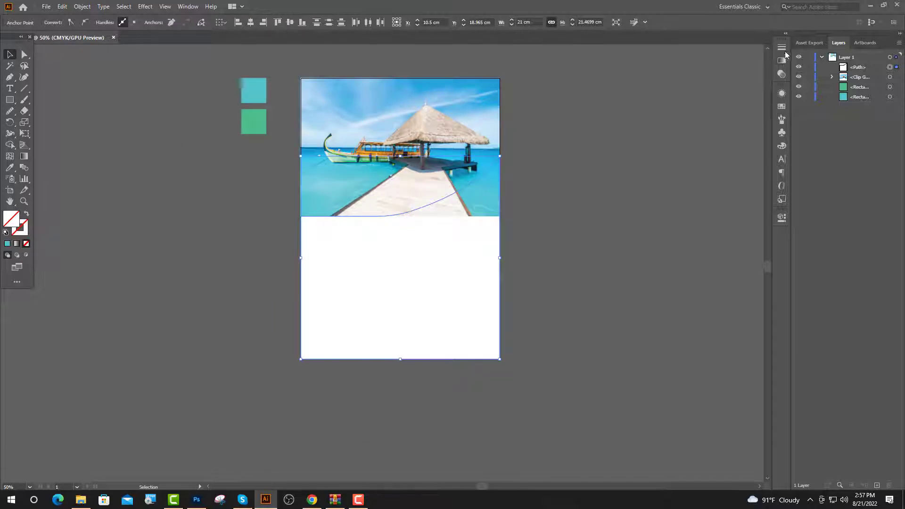
left_click(785, 34)
Apply a 90° linear gradient to the curved shape, running from cyan to green.
left_click(718, 58)
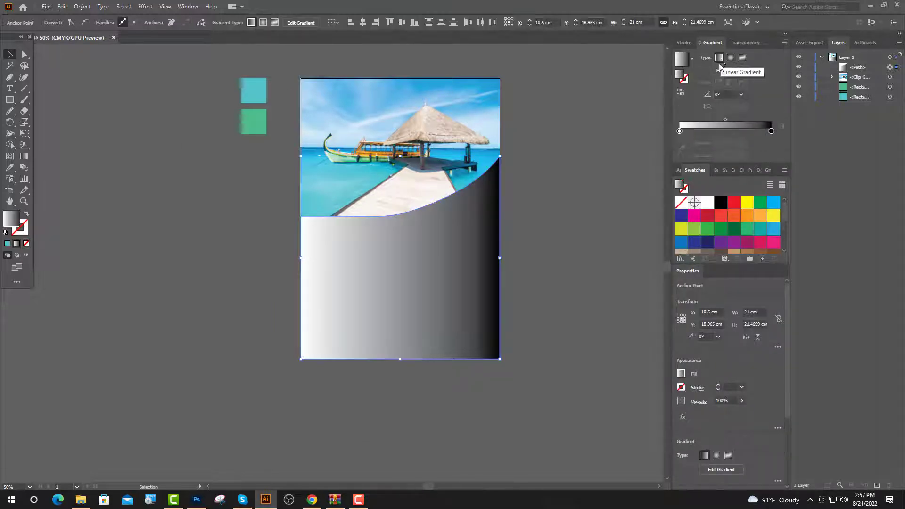
key("ctrl+plus")
left_click(741, 94)
left_click(751, 146)
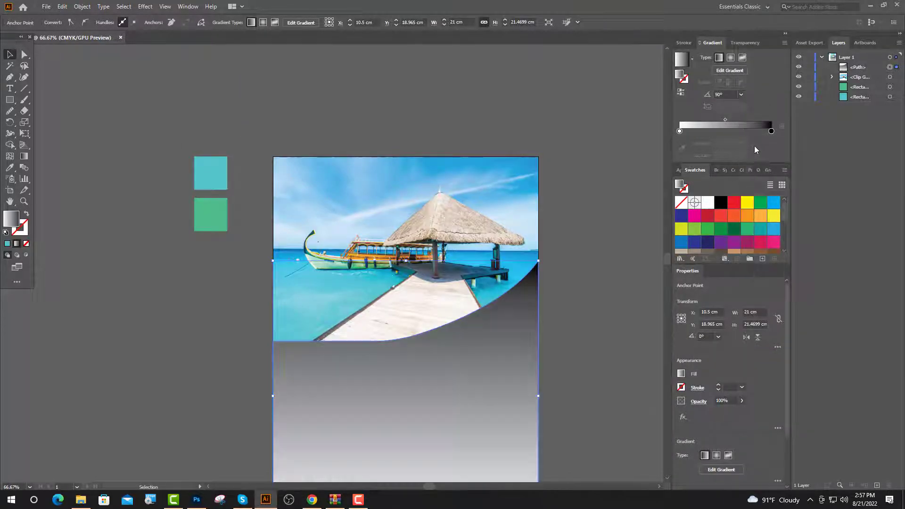
scroll(754, 231, "down", 5)
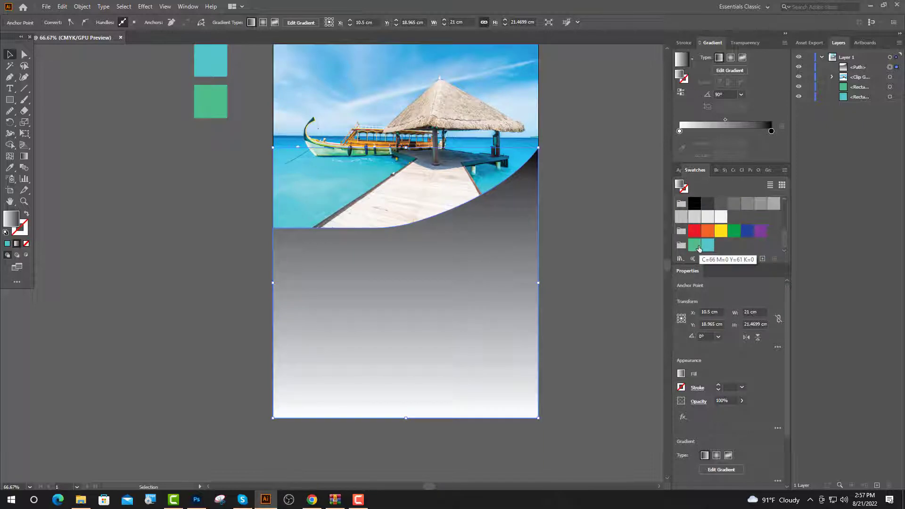
left_click_drag(694, 245, 672, 222)
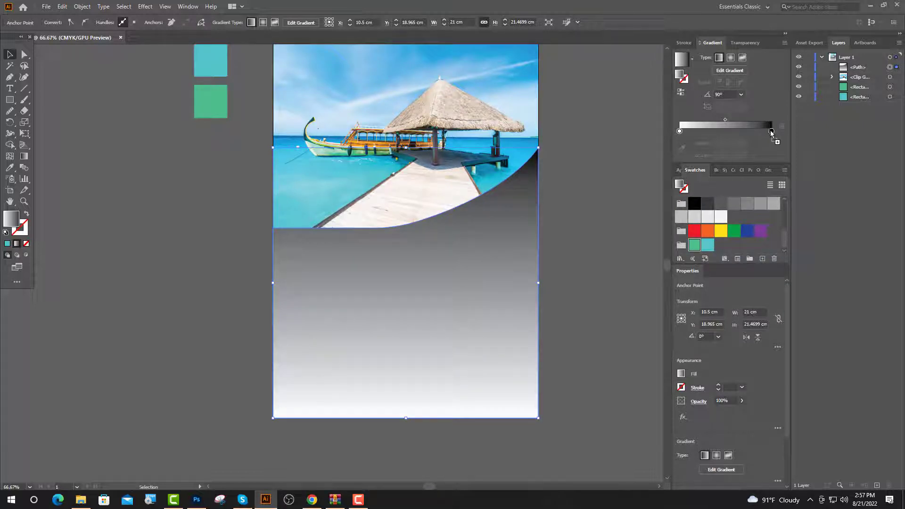
left_click_drag(771, 134, 771, 132)
left_click_drag(680, 131, 679, 130)
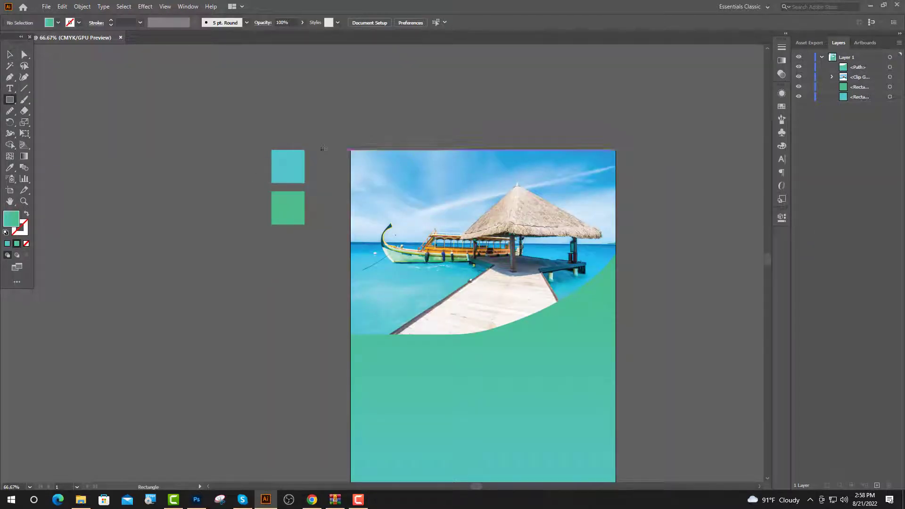
Draw a tall narrow rectangle, rotate it 45°, and move it onto the artboard's top-left corner.
left_click_drag(326, 143, 358, 230)
key("v")
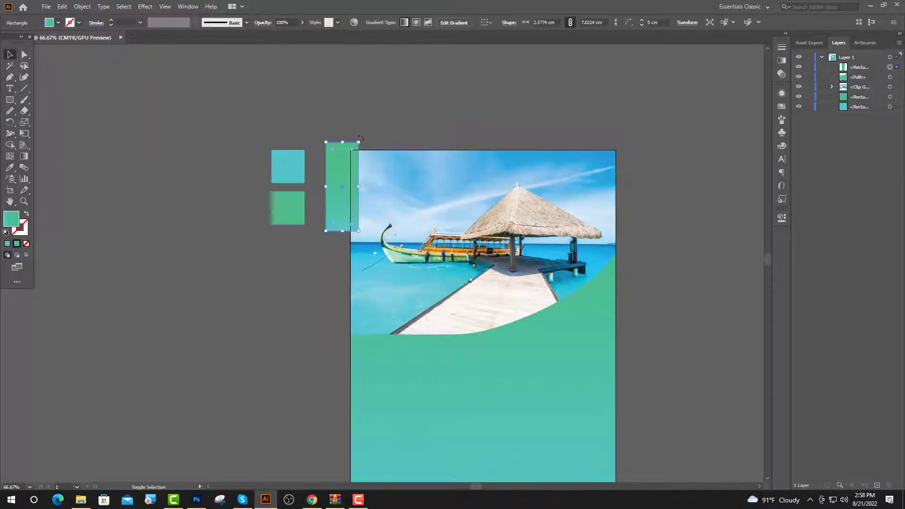
left_click_drag(362, 140, 314, 136)
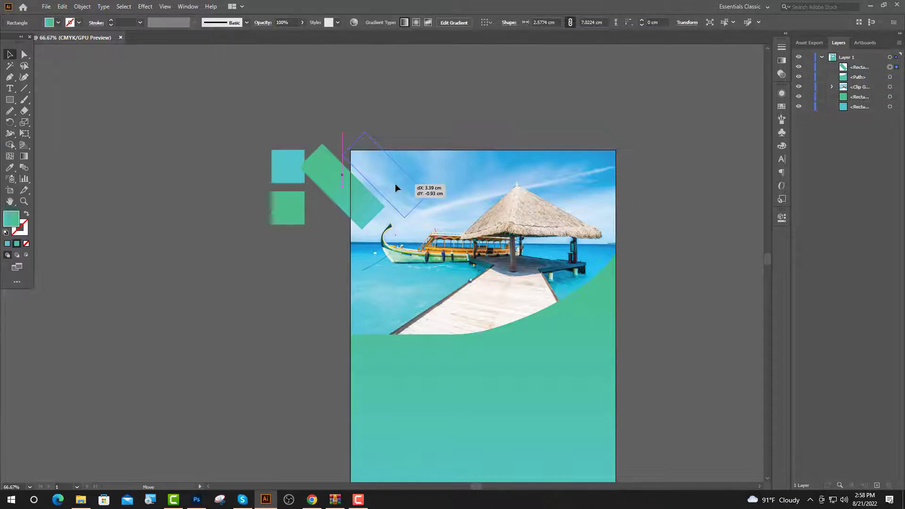
left_click_drag(394, 184, 408, 139)
scroll(406, 171, "up", 2)
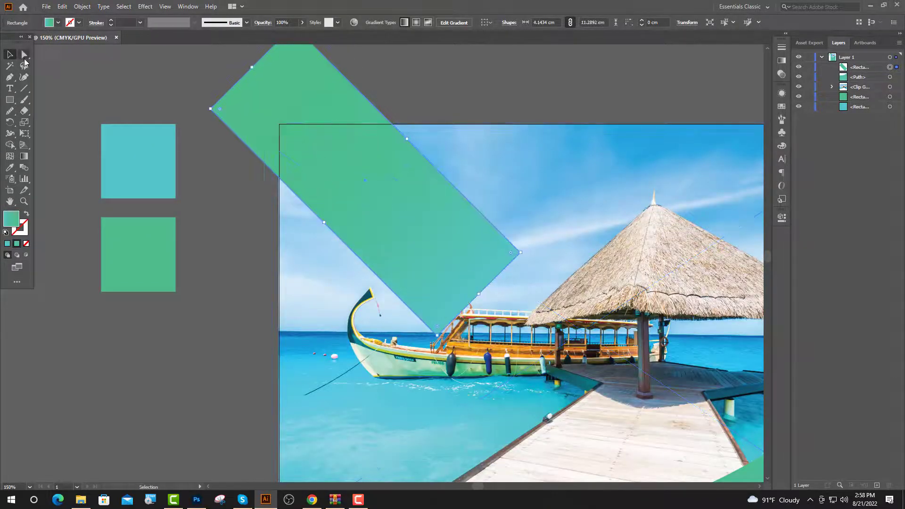
Round off the band's lower-right end using its corner points.
key("a")
left_click(438, 336)
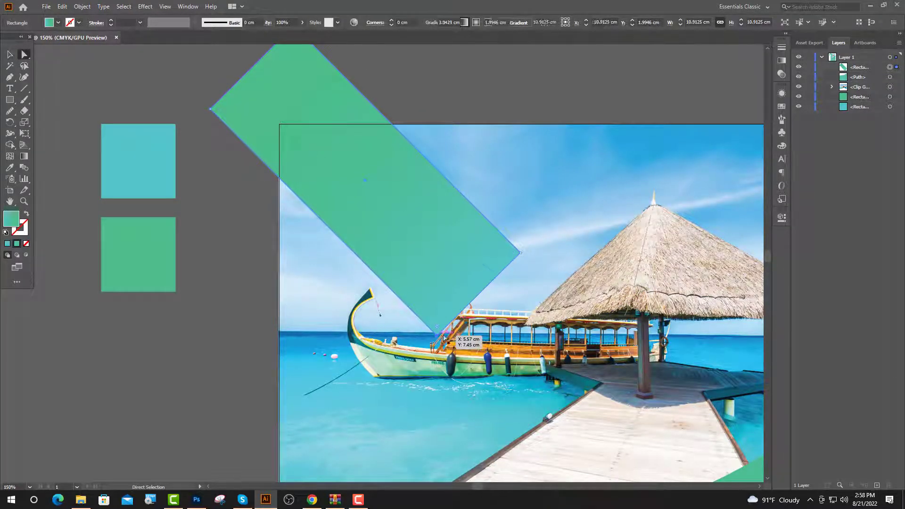
left_click(519, 253, "shift")
left_click_drag(510, 253, 439, 253)
key("v")
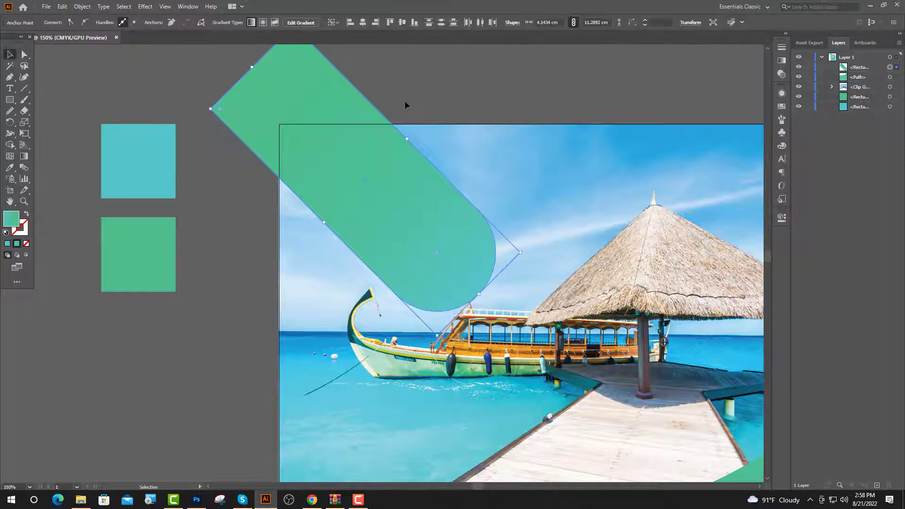
left_click(405, 101)
scroll(505, 259, "up", 3)
left_click_drag(433, 313, 471, 298)
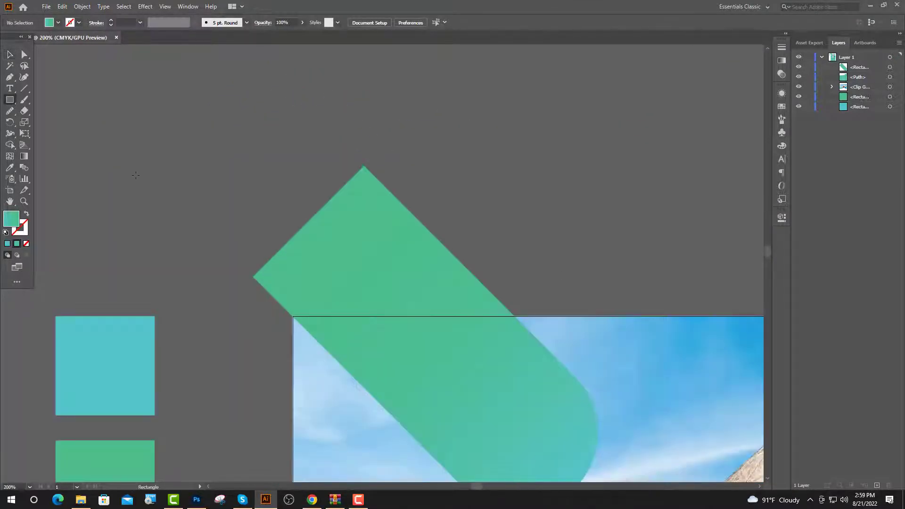
Cut the band flush with the top edge using a cover rectangle and Minus Front.
left_click_drag(206, 186, 533, 315)
key("v")
left_click(432, 362, "shift")
left_click(781, 217)
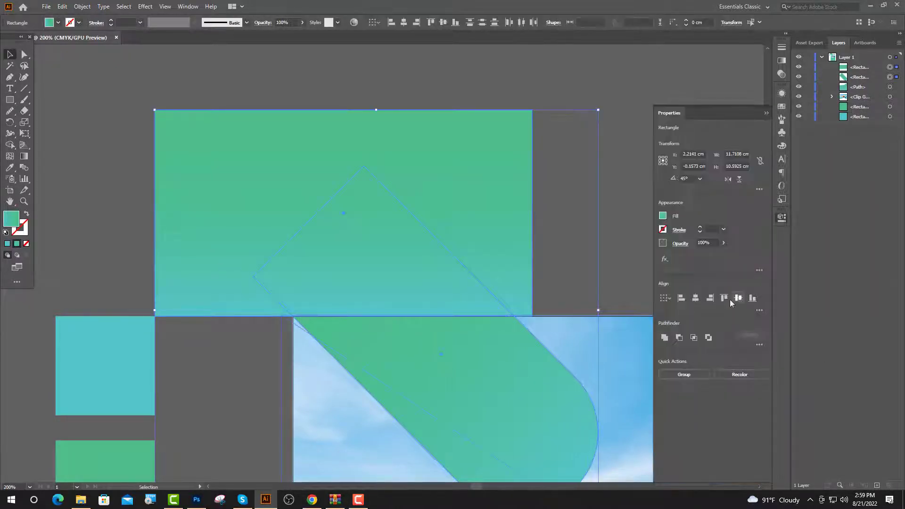
left_click(680, 337)
left_click(420, 161)
key("ctrl+1")
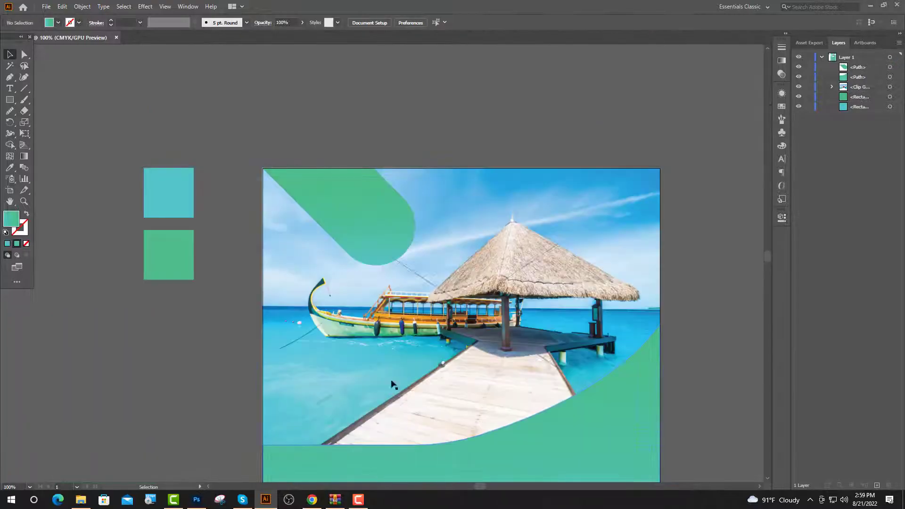
Search the browser icon library for 'pla' and open the paper-plane icon's details.
left_click(312, 500)
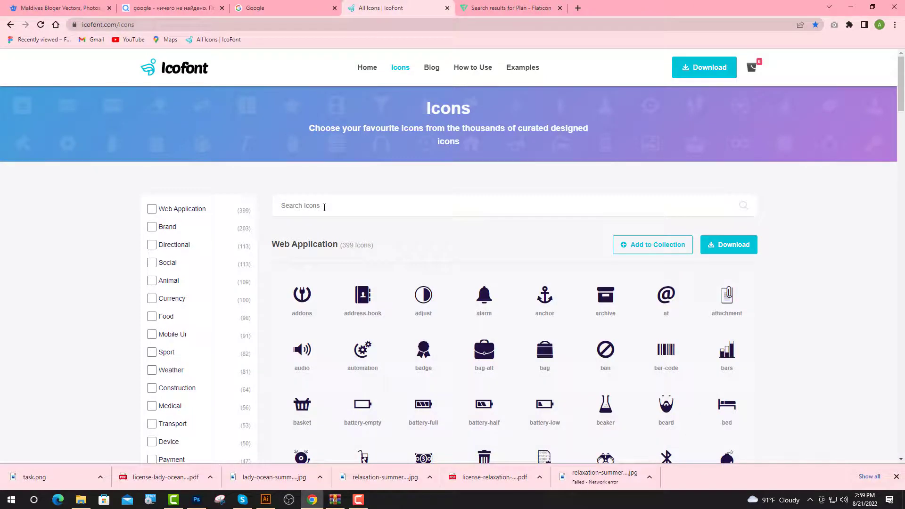
left_click(357, 203)
type("pla")
left_click(302, 253)
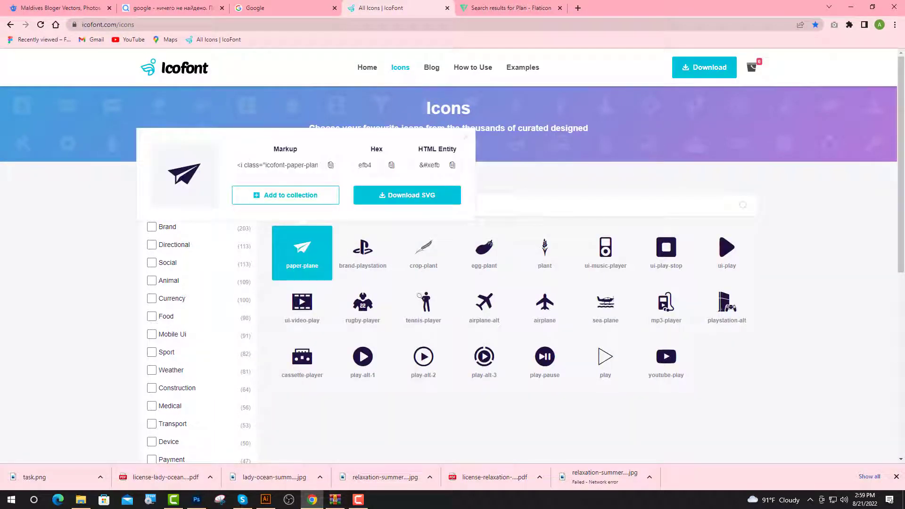
left_click(265, 500)
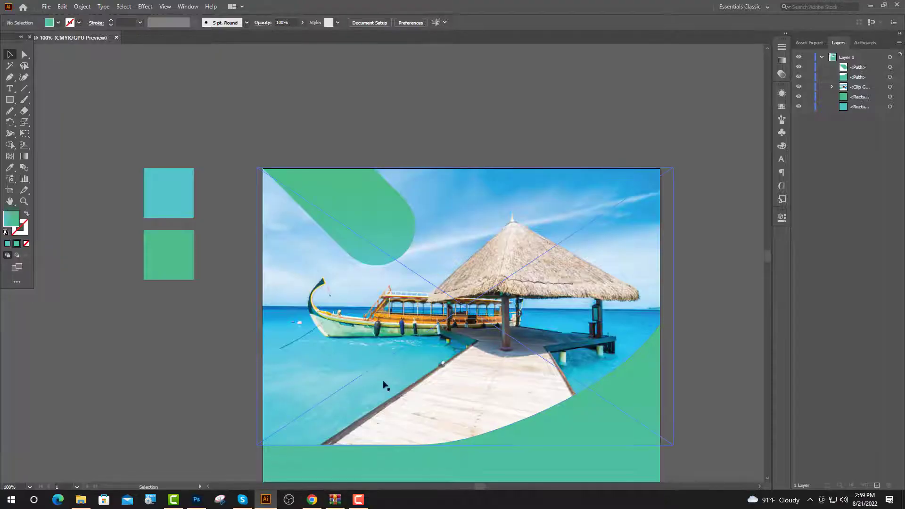
Paste the paper-plane glyph as text in the green shape and size it 35 pt.
left_click(9, 89)
left_click(304, 186)
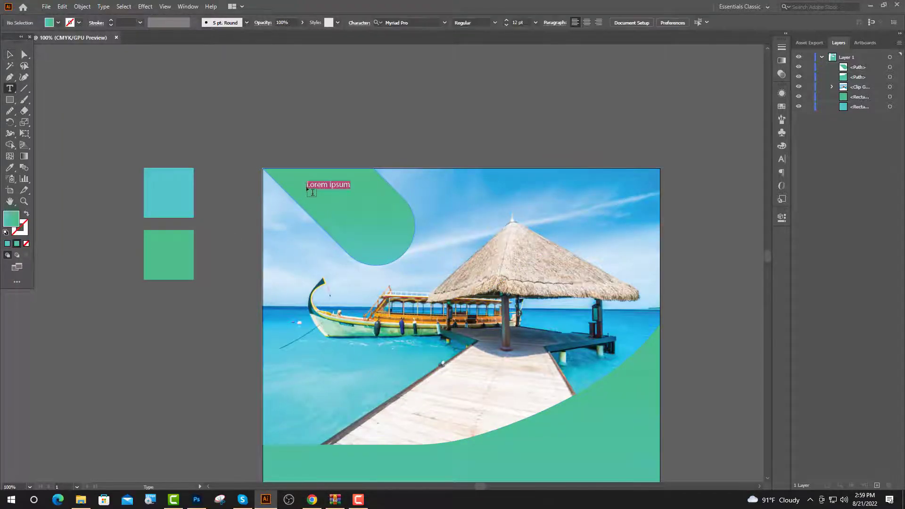
scroll(338, 179, "up", 5)
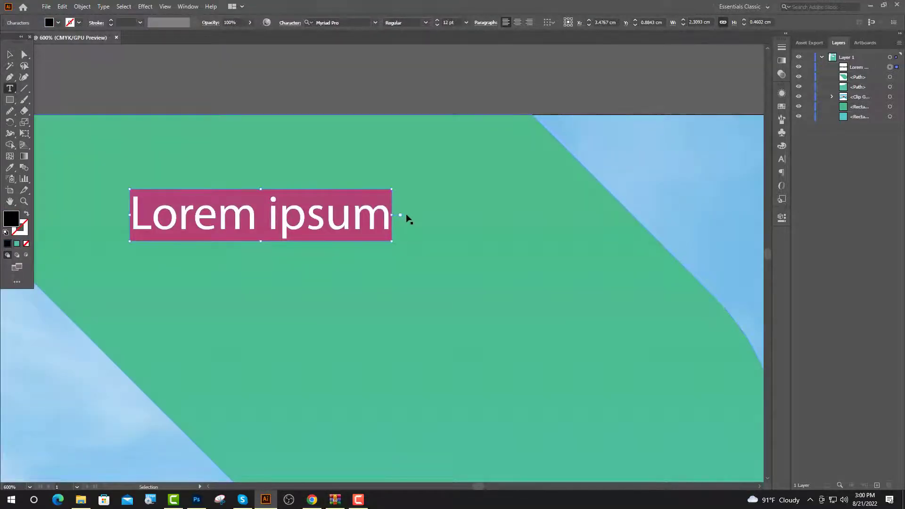
key("ctrl+v")
left_click_drag(152, 202, 112, 210)
left_click(451, 22)
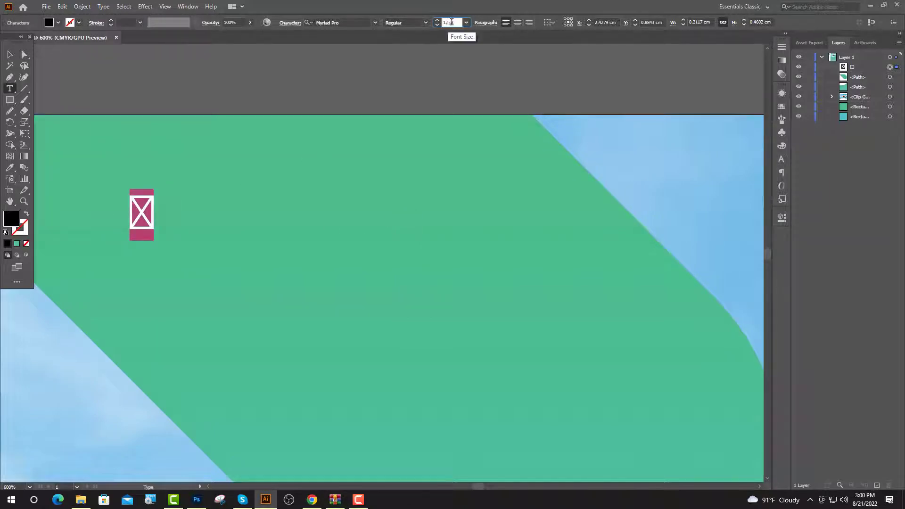
type("35")
key("Return")
Set the glyph's font to icofont, nudge the plane into place, and fill it white.
left_click(343, 23)
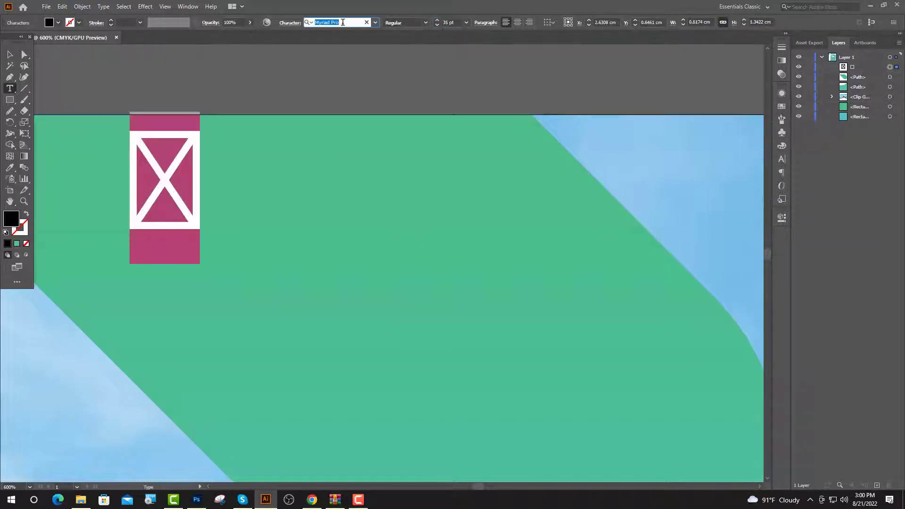
type("icofont")
key("Return")
key("Escape")
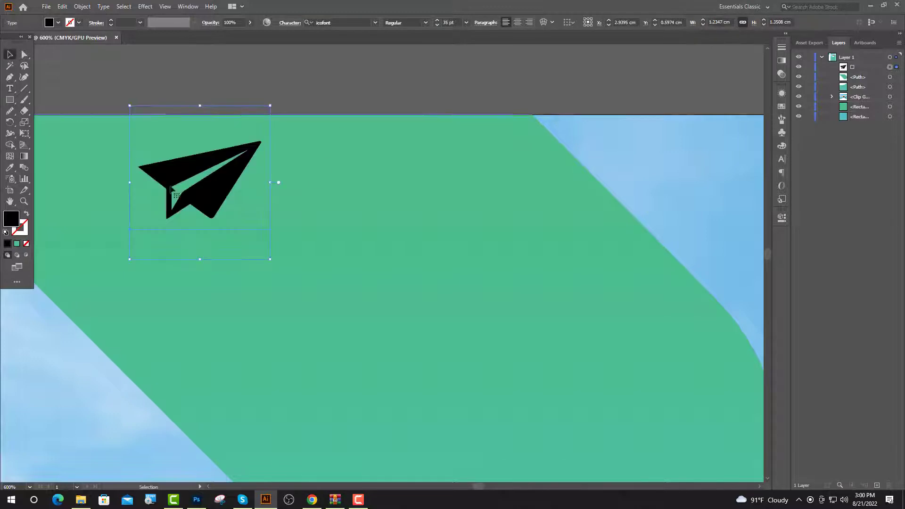
left_click_drag(200, 188, 188, 238)
key("ctrl+1")
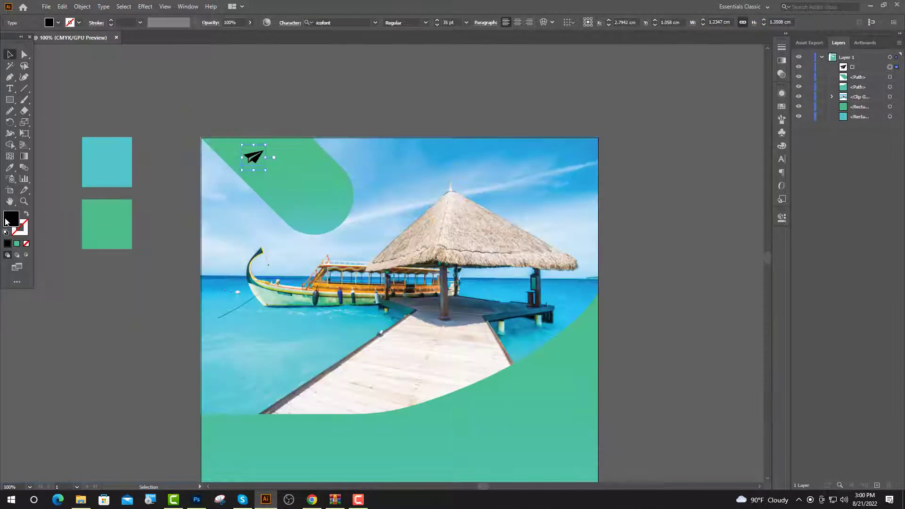
double_click(11, 218)
left_click_drag(306, 233, 297, 230)
left_click(521, 234)
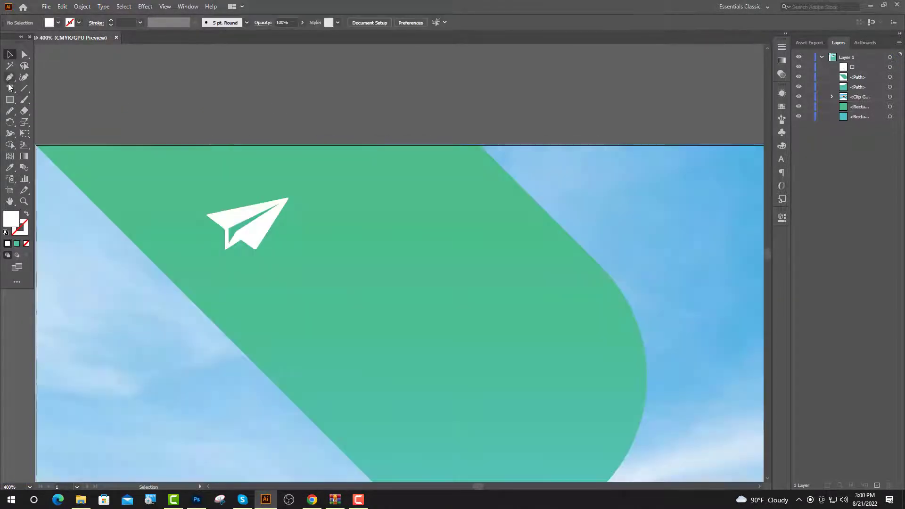
Start a new text object beside the paper plane.
left_click(9, 87)
left_click(298, 207)
left_click(445, 22)
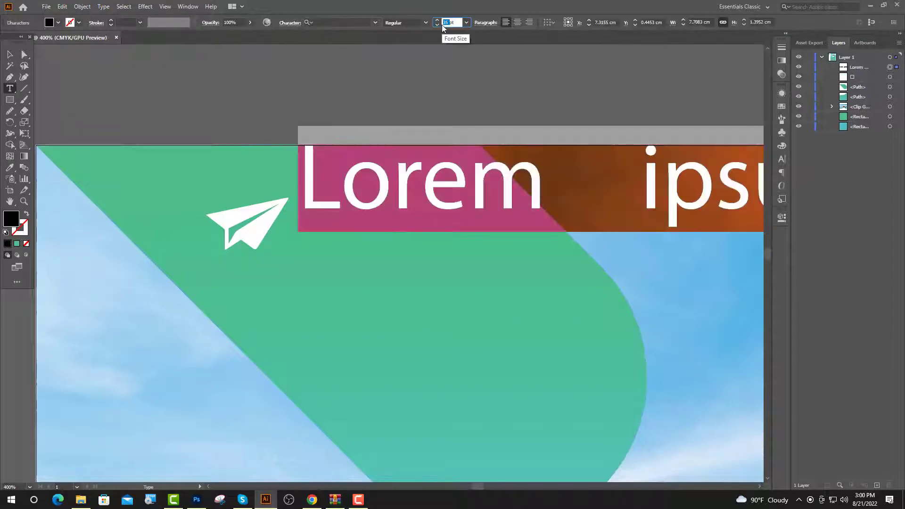
Type 'YOUR' and 'LOGO' on two lines at 16 pt.
type("16")
key("Return")
type("Y")
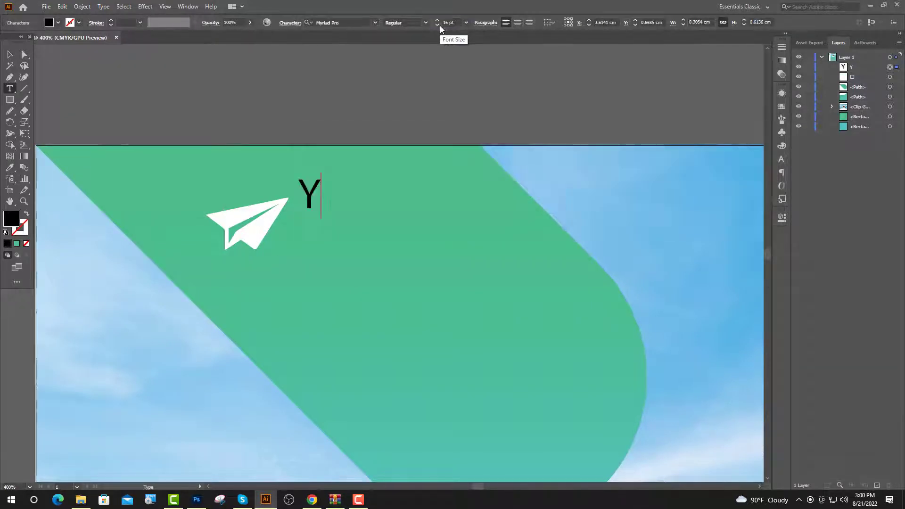
type("OUR")
key("Return")
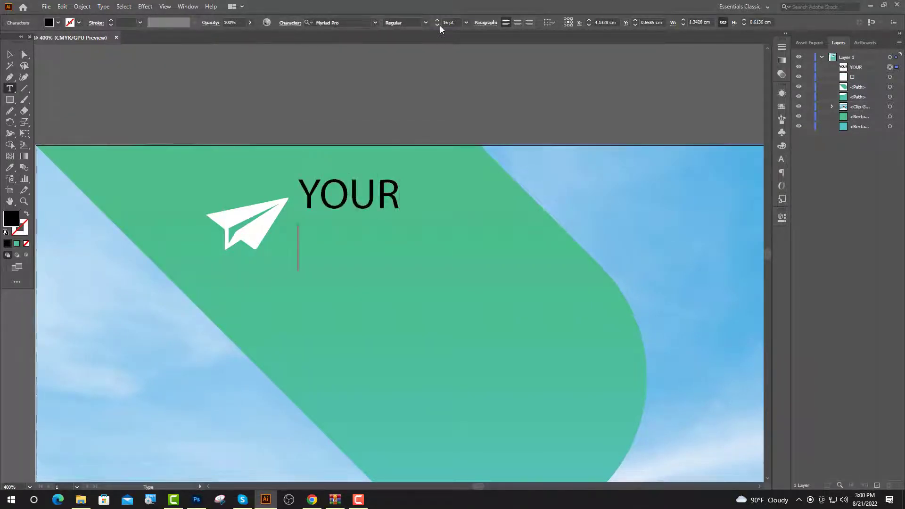
type("LOGO")
key("ctrl+a")
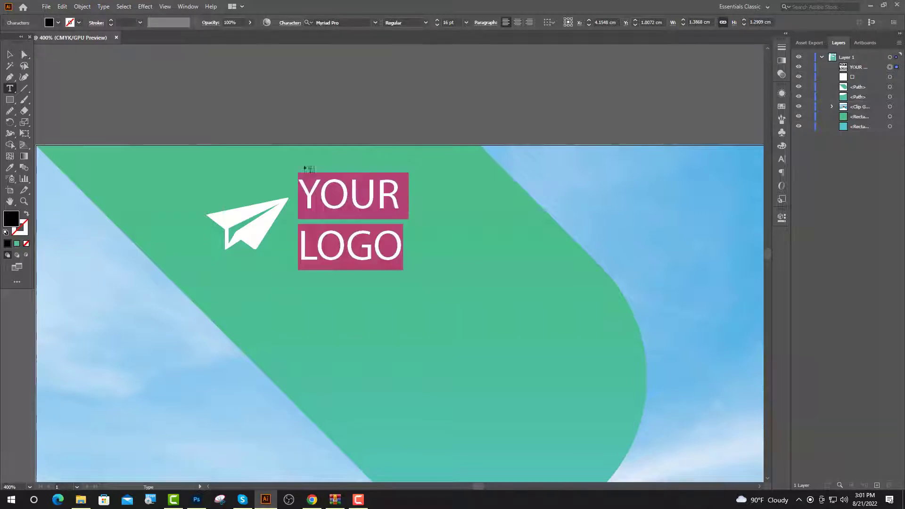
Set the text in Poppins and make the word LOGO bold.
left_click(375, 22)
left_click(331, 172)
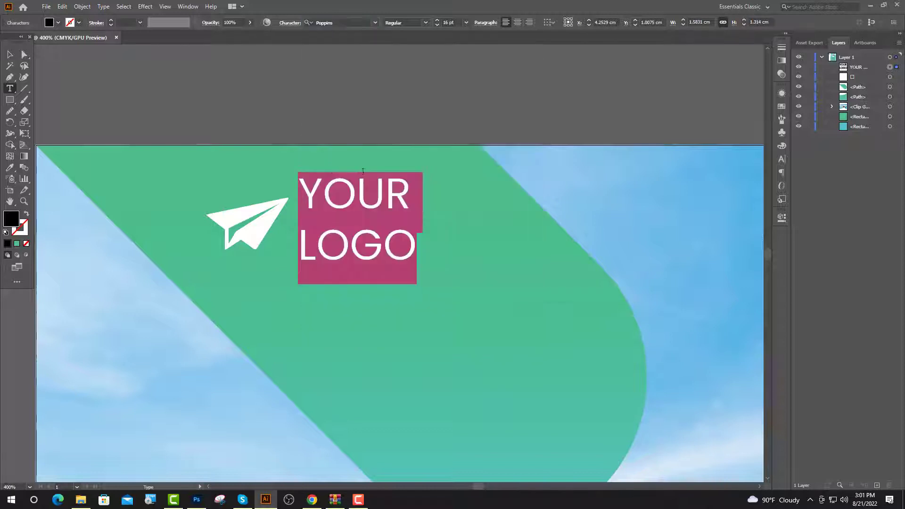
left_click_drag(412, 243, 273, 248)
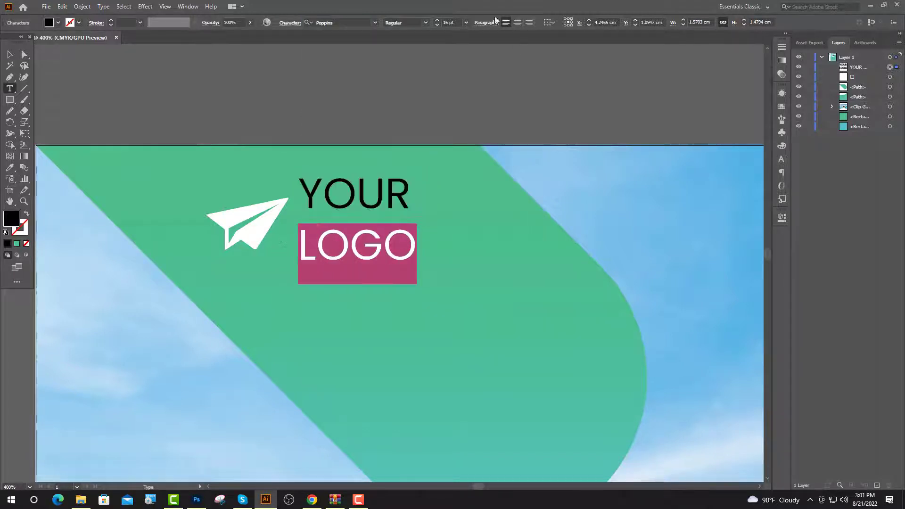
left_click(425, 23)
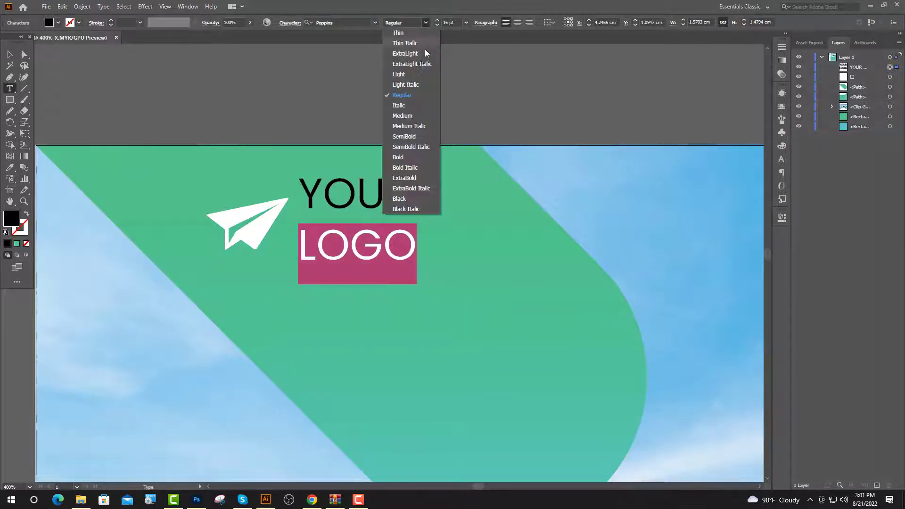
left_click(404, 158)
key("Escape")
Fill the YOUR LOGO text white and move it together with the paper plane.
double_click(11, 218)
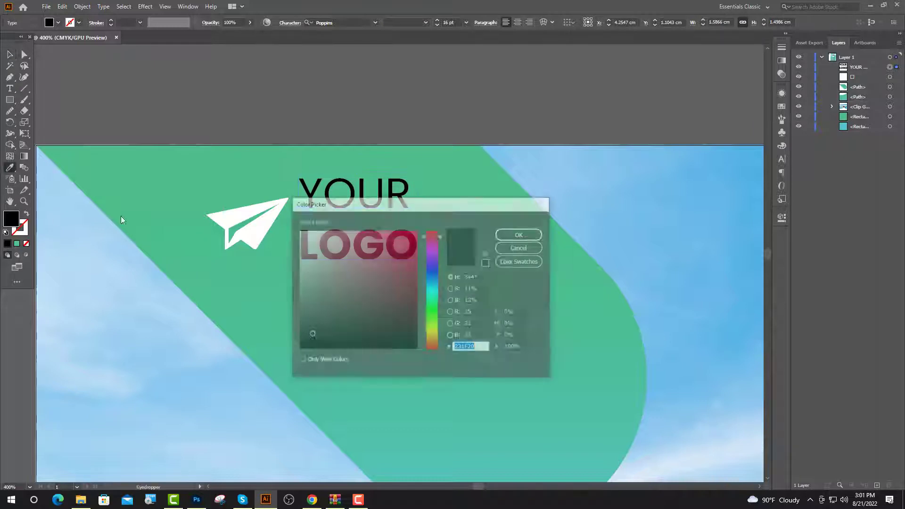
left_click(298, 232)
left_click(520, 234)
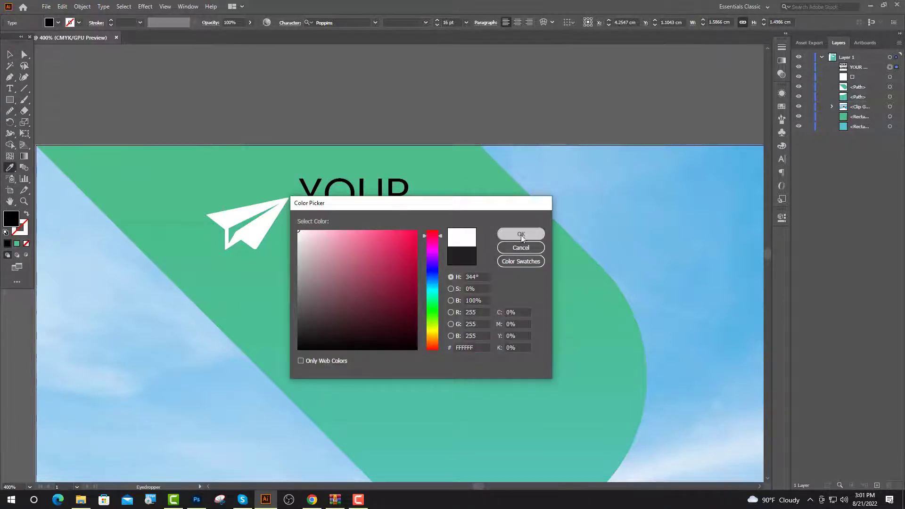
key("v")
scroll(313, 173, "down", 3)
left_click(285, 158, "shift")
left_click_drag(335, 166, 347, 189)
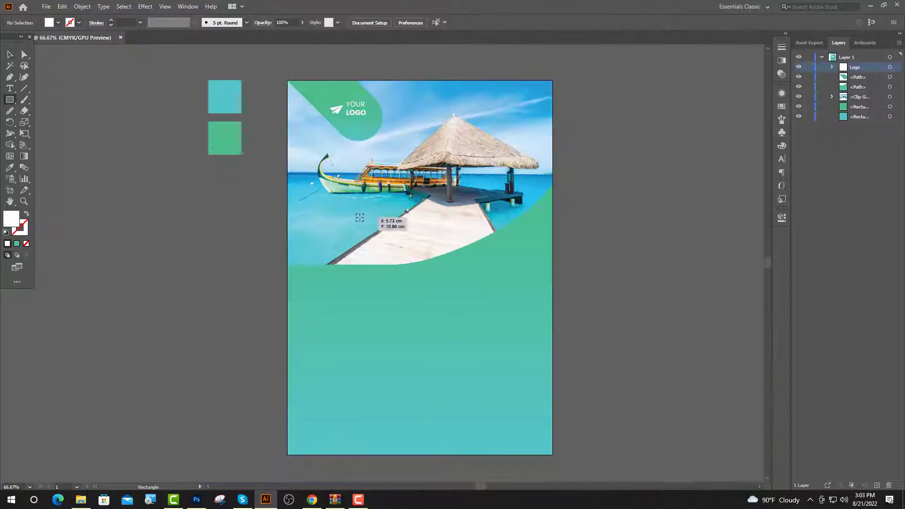
Draw a white square over the photo, move it up and left, and begin tilting it.
left_click_drag(359, 217, 382, 240)
scroll(377, 274, "up", 3)
key("v")
mouse_move(371, 274)
left_mouse_down()
mouse_move(309, 240)
mouse_move(344, 223)
left_mouse_up()
left_click_drag(364, 146, 330, 130)
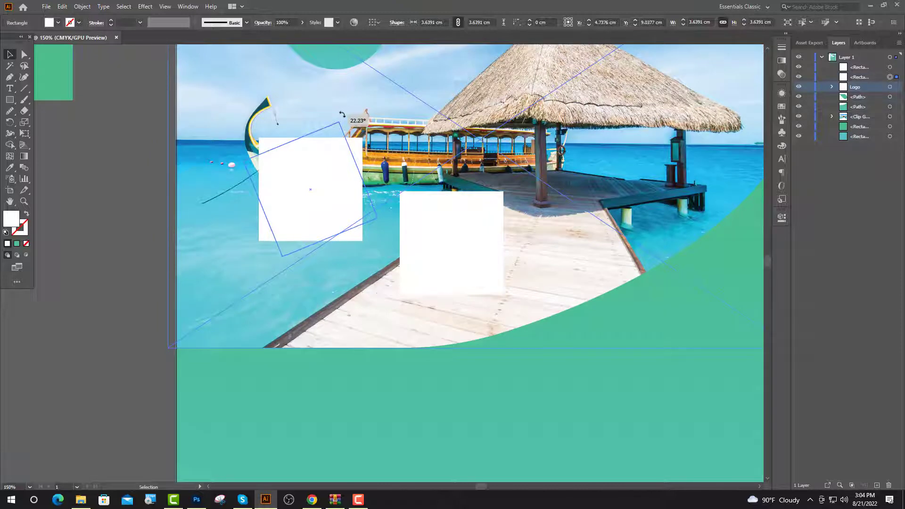
Tilt the white squares, duplicate one lower down, and shift all three left as a stepped column.
left_click_drag(342, 114, 342, 115)
left_click_drag(499, 214, 323, 197)
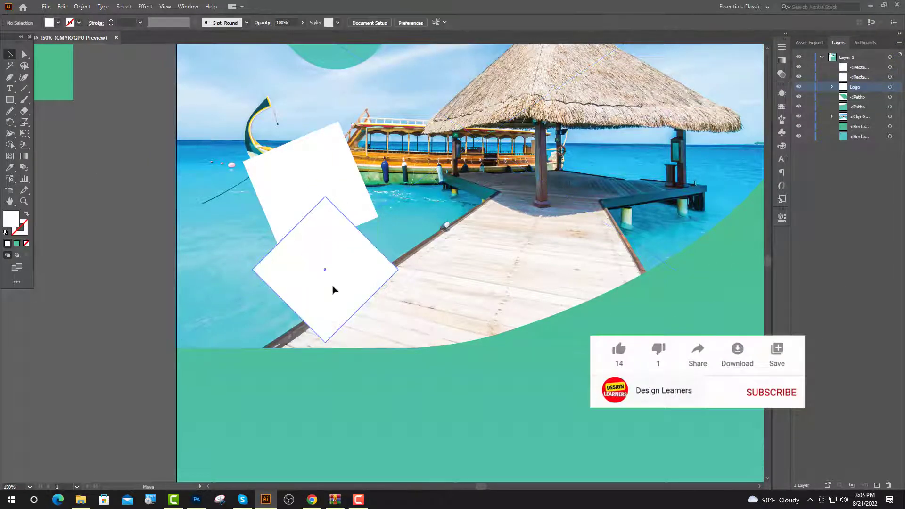
left_click_drag(332, 289, 347, 274)
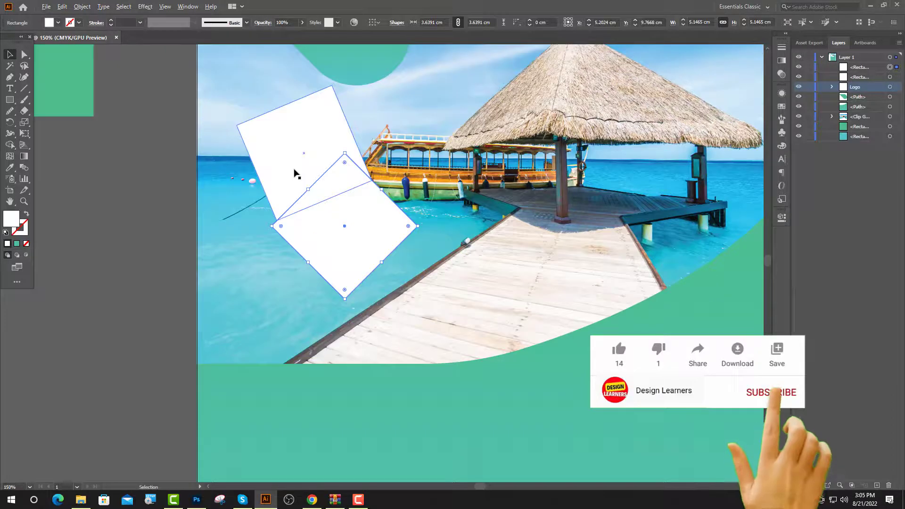
left_click_drag(297, 177, 369, 323)
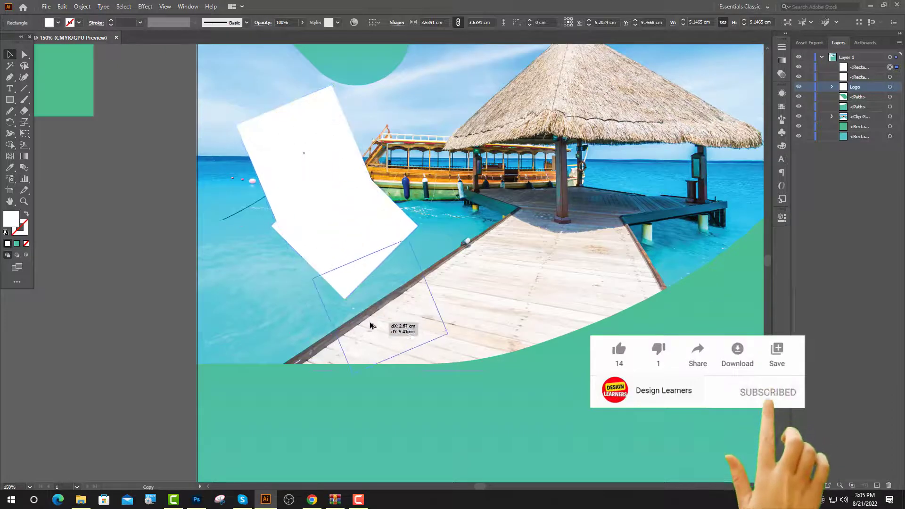
left_click_drag(408, 301, 387, 299)
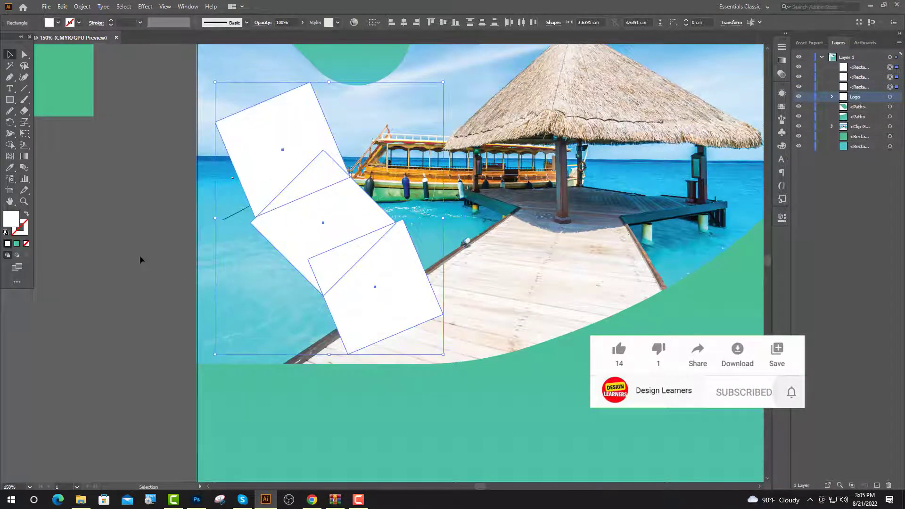
left_click(141, 259)
scroll(284, 198, "down", 2)
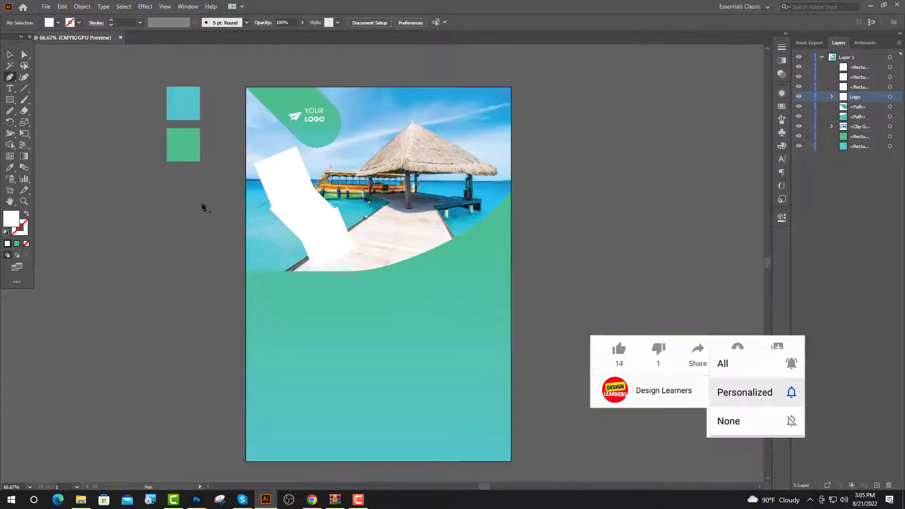
Draw a closed curved shape following the photo's lower edge.
left_click(512, 191)
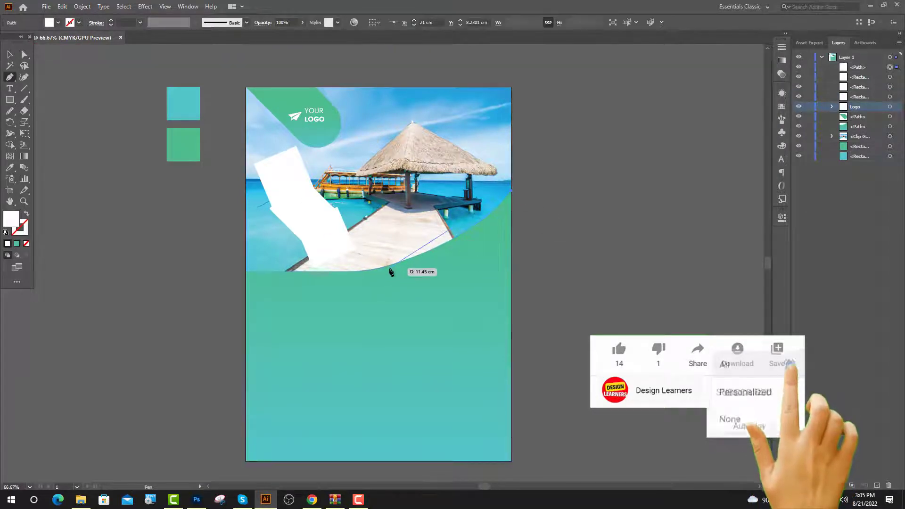
left_click_drag(369, 270, 300, 286)
scroll(301, 287, "up", 3)
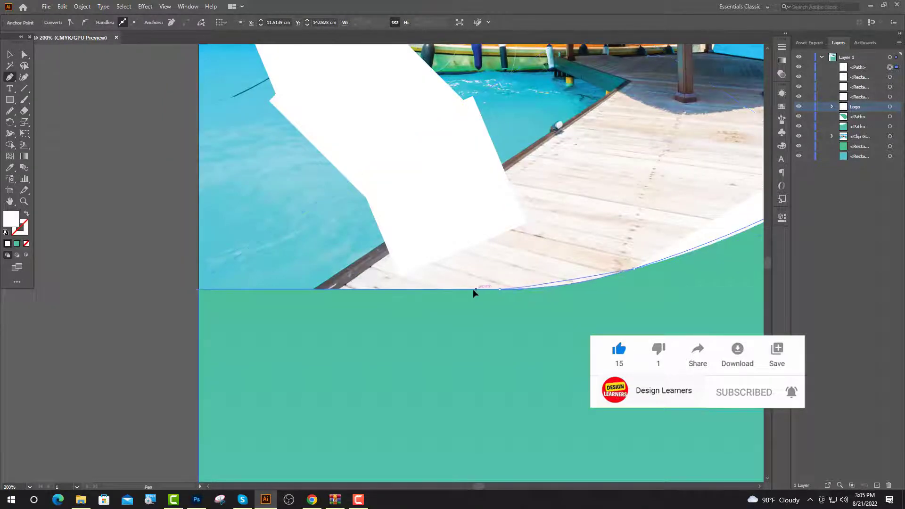
left_click(199, 289)
key("v")
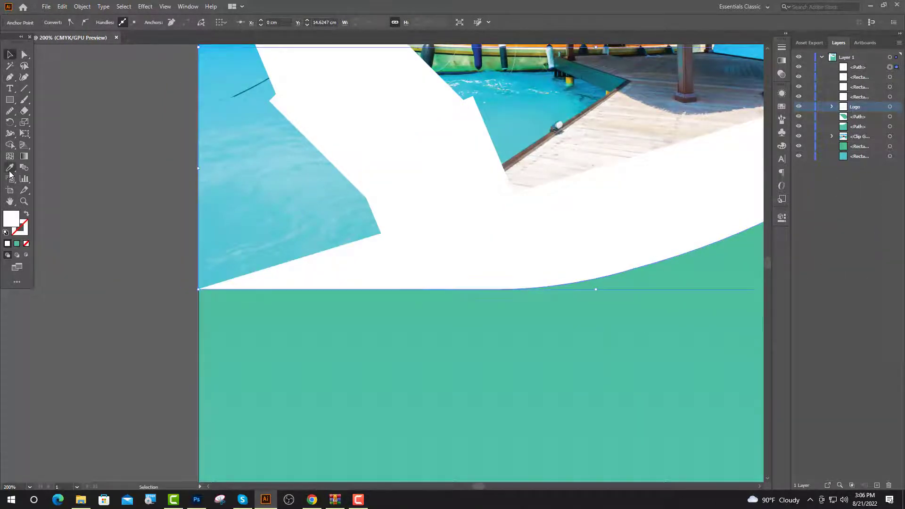
Give the curved shape a green outline with a charcoal brush stroke.
left_click(10, 170)
left_click(358, 371)
key("v")
left_click(26, 213)
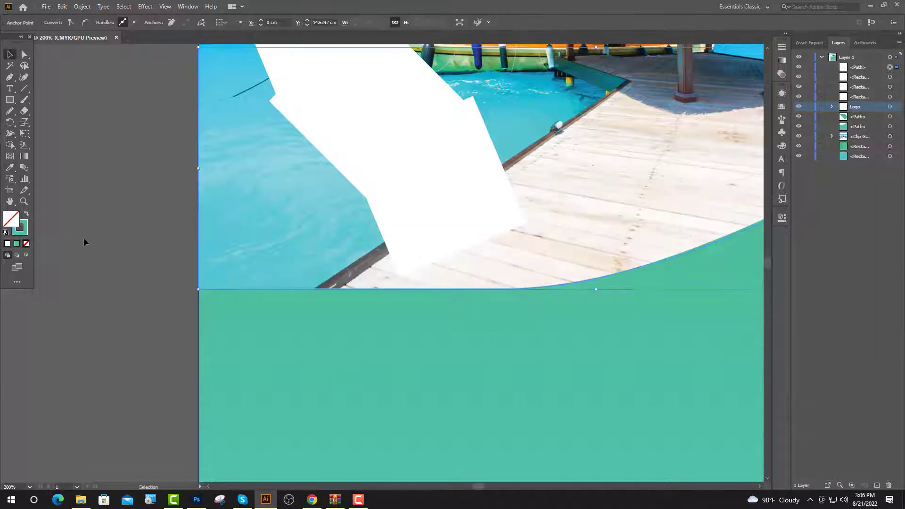
scroll(257, 257, "down", 2)
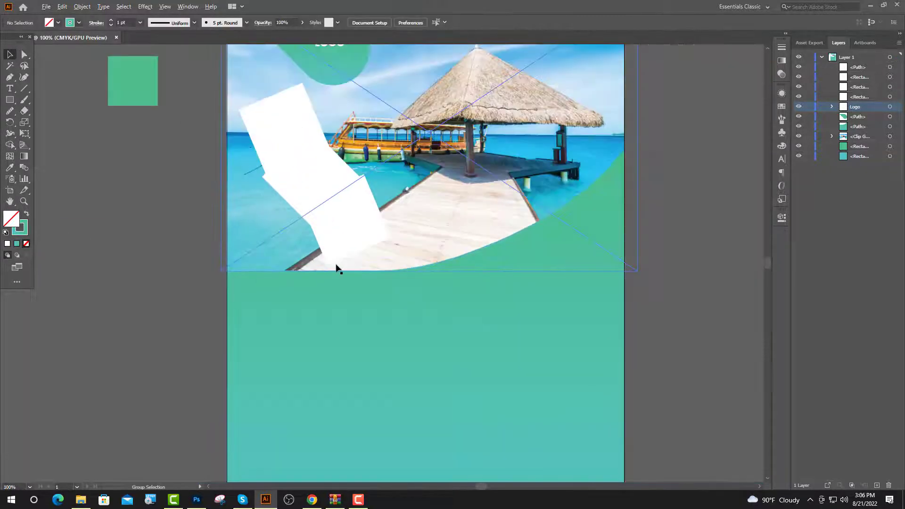
left_click(782, 119)
left_click(690, 138)
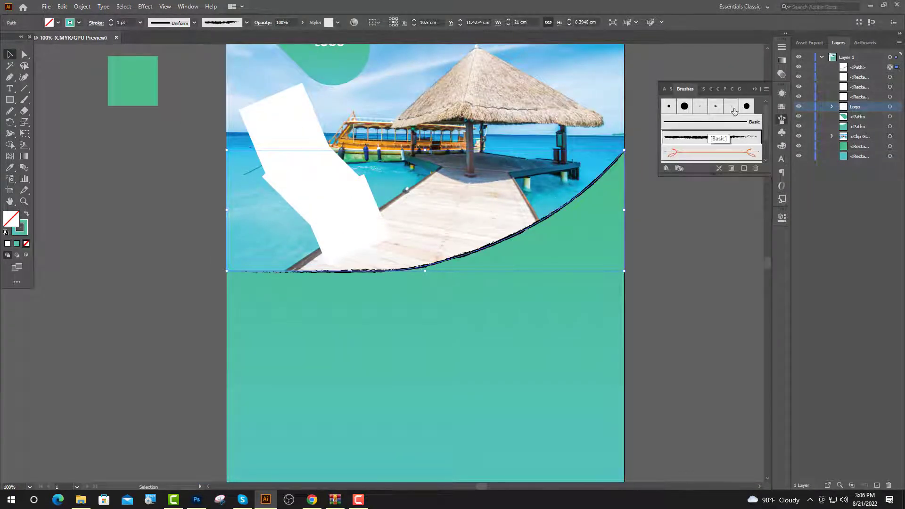
left_click(752, 90)
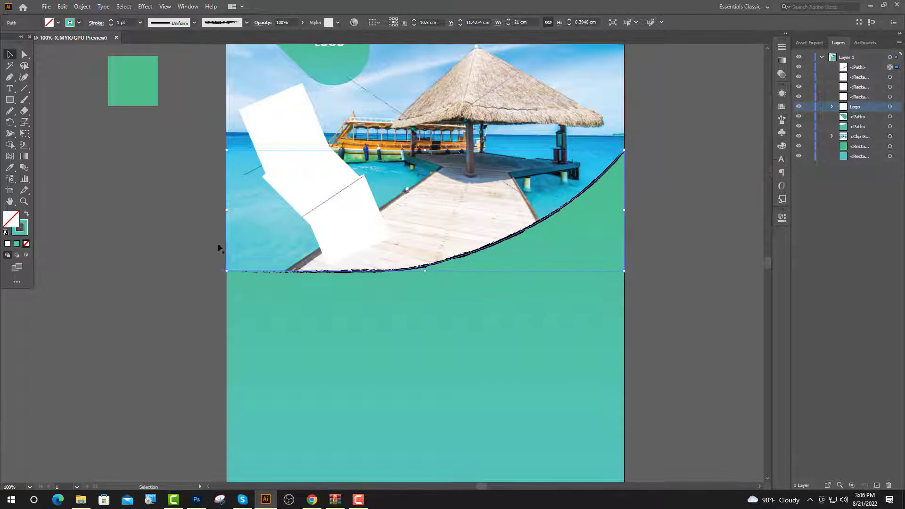
Thicken the brush stroke to 6 pt, stretch it past the left edge, and raise its left end.
left_click(111, 20)
left_click(111, 21)
left_click(111, 21)
left_click(111, 21)
left_click(111, 20)
left_click_drag(623, 150, 636, 141)
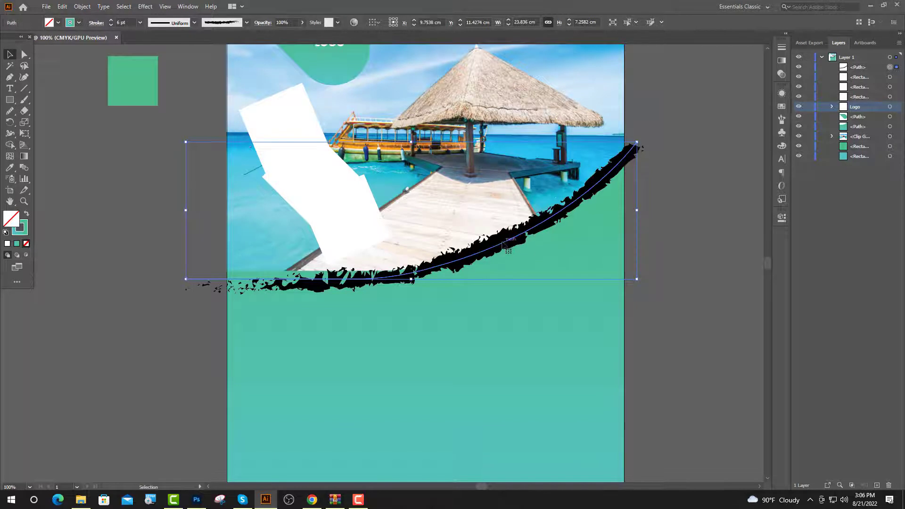
key("a")
scroll(210, 278, "up", 1)
left_click(173, 279)
left_click_drag(173, 279, 174, 267)
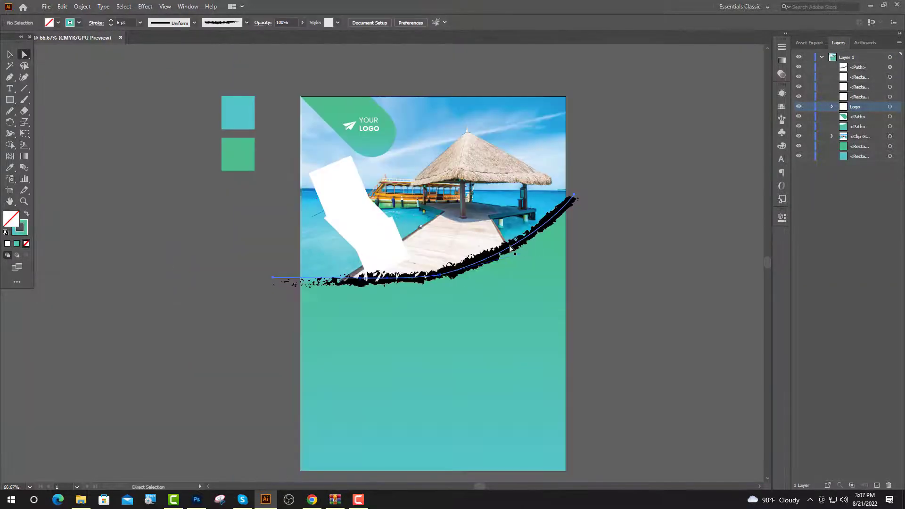
Expand the brush stroke's appearance into shapes and select it together with the green lower panel.
left_click(510, 249)
left_click(82, 7)
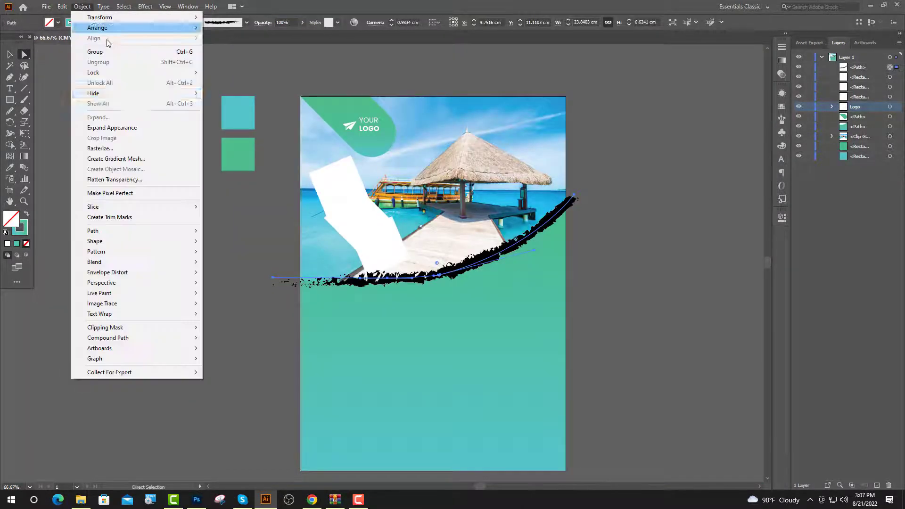
left_click(118, 128)
scroll(559, 298, "up", 1)
key("v")
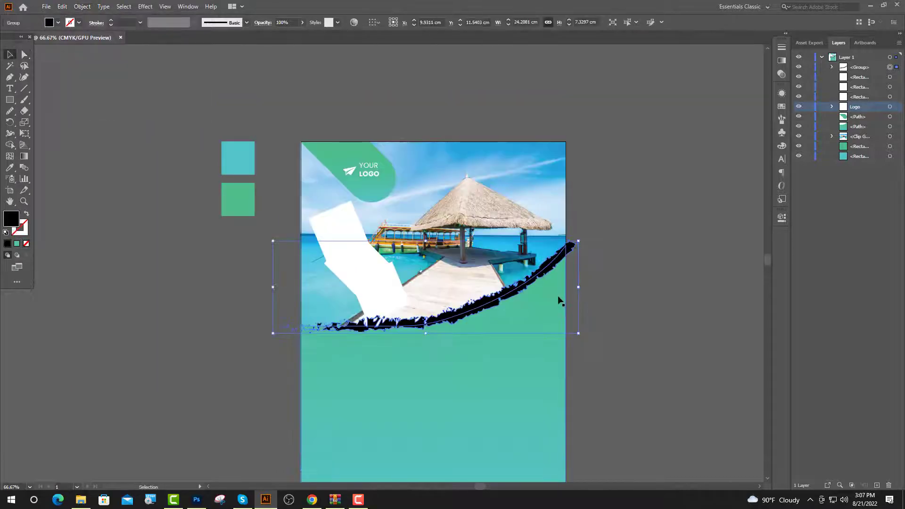
left_click(540, 302, "shift")
Use the Shape Builder to merge the brush shapes and torn pieces into the black area.
left_click(10, 144)
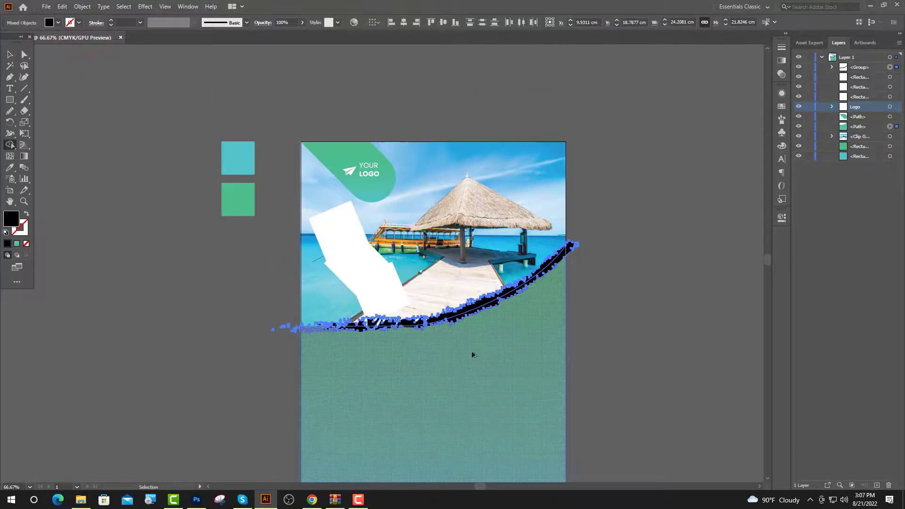
scroll(480, 304, "up", 4)
left_click_drag(482, 294, 519, 361)
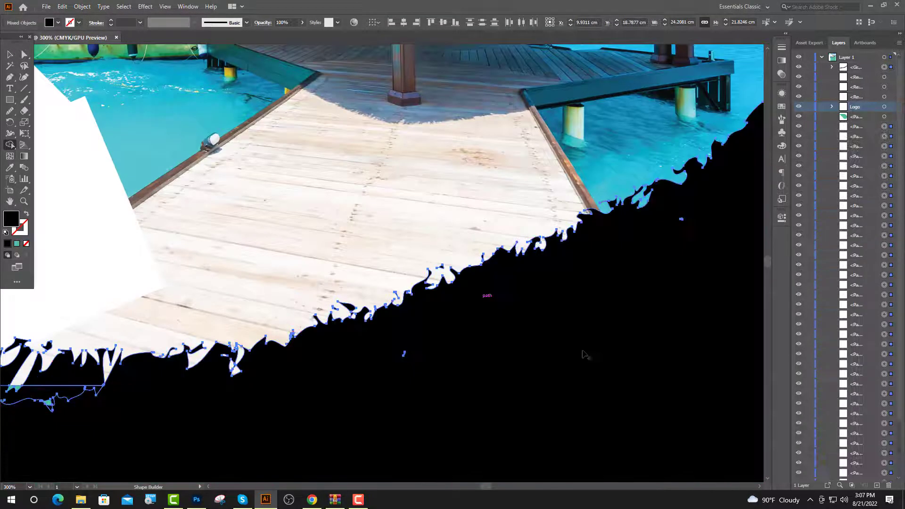
scroll(586, 355, "down", 3)
scroll(375, 376, "up", 5)
left_click_drag(372, 379, 355, 303)
left_click_drag(459, 358, 462, 298)
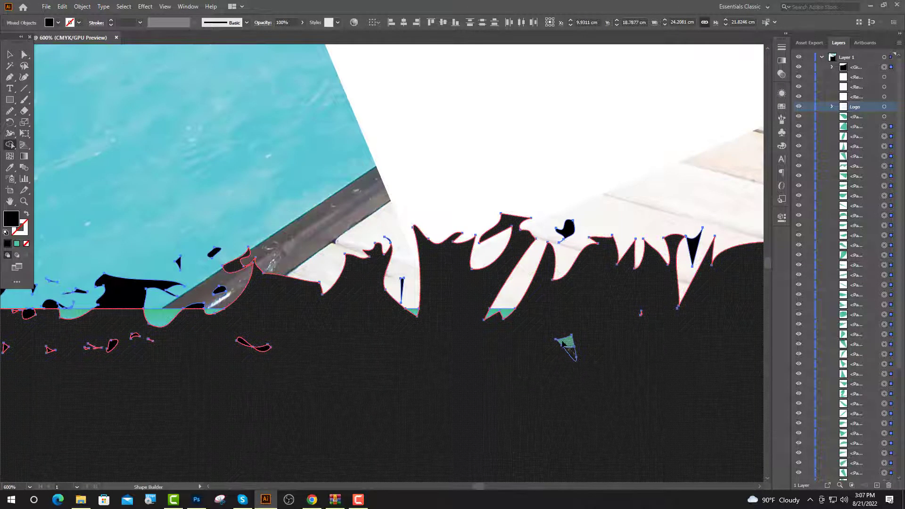
Absorb the green sliver, edge pieces and brown wedge into the black shape.
left_click_drag(563, 343, 598, 333)
scroll(537, 388, "down", 2)
scroll(346, 355, "up", 3)
left_click_drag(348, 352, 337, 361)
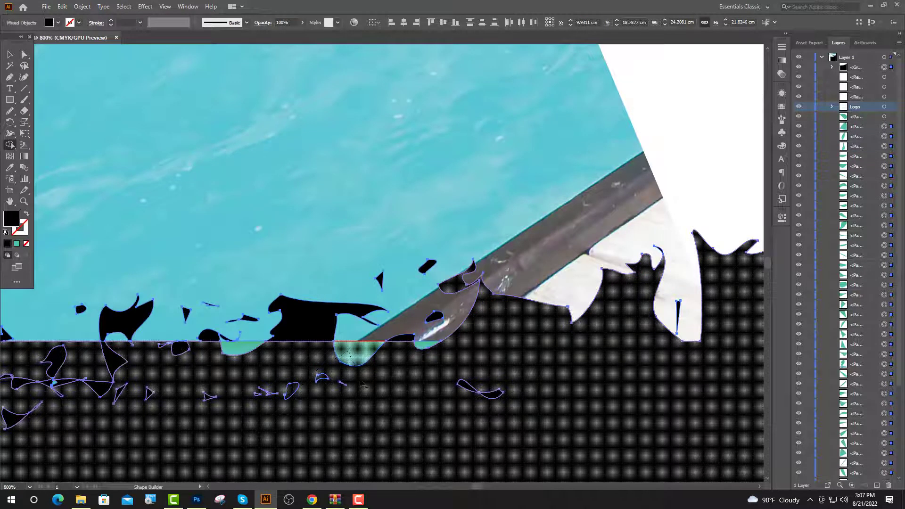
left_click_drag(491, 394, 406, 336)
left_click(478, 292)
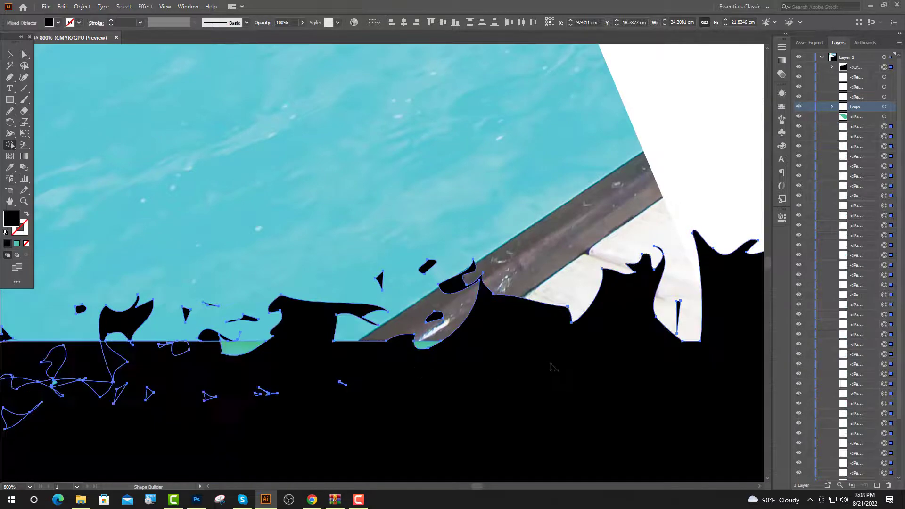
Merge the small loop and the loose fragments on the left into the black body.
key("ctrl+minus")
scroll(366, 369, "up", 3)
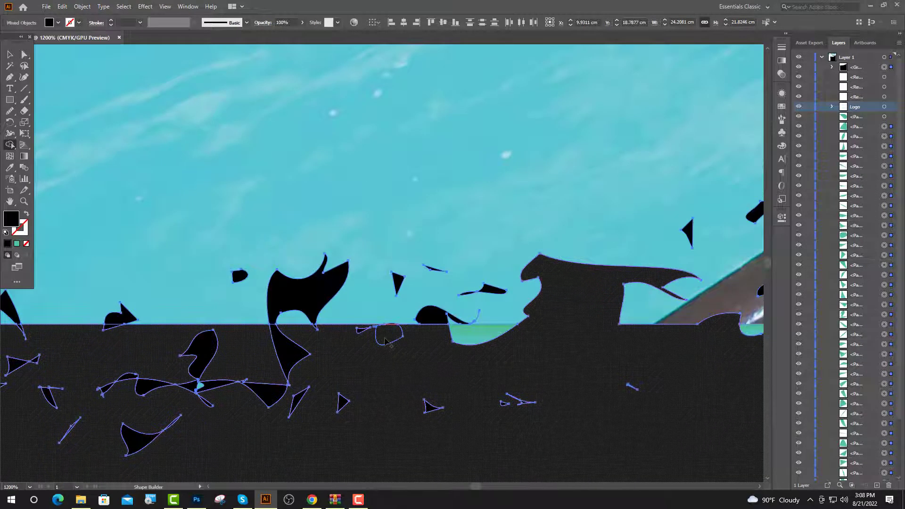
left_click(386, 340)
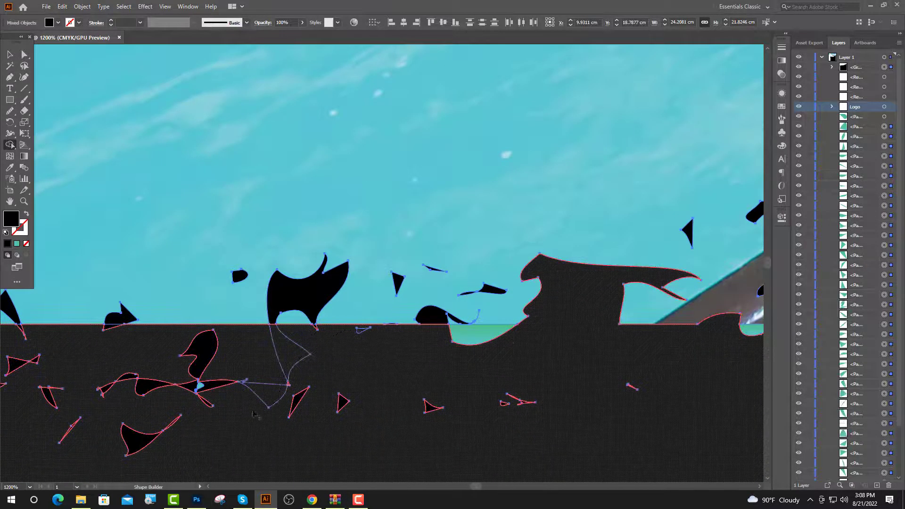
mouse_move(253, 411)
left_mouse_down()
mouse_move(169, 390)
mouse_move(219, 383)
mouse_move(169, 398)
mouse_move(161, 431)
mouse_move(131, 448)
left_mouse_up()
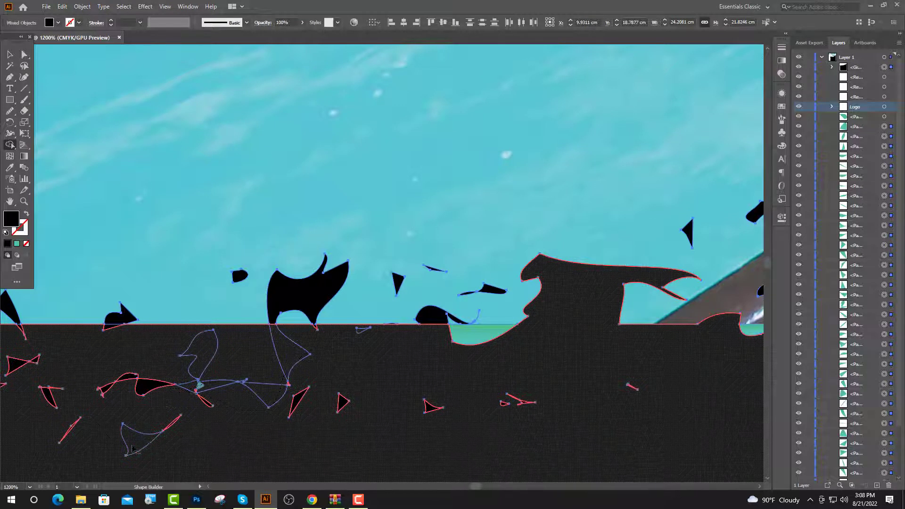
left_click_drag(125, 390, 517, 403)
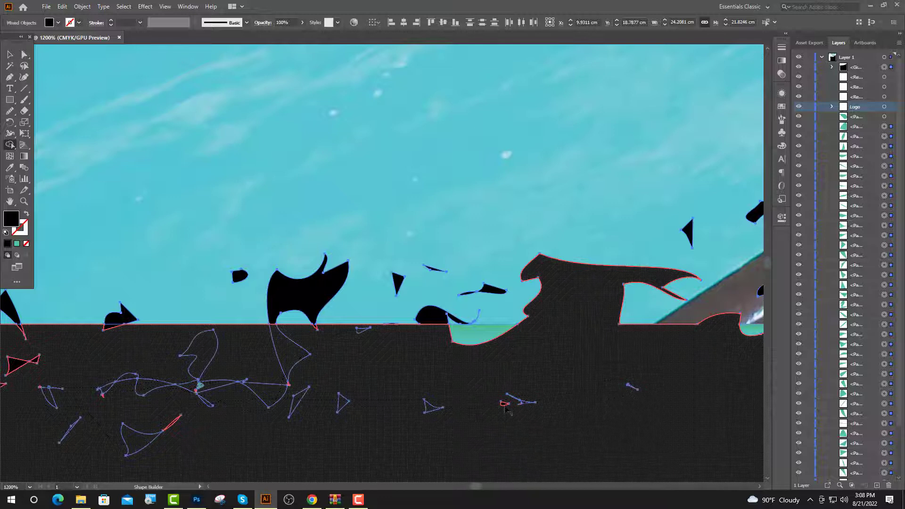
scroll(575, 378, "down", 6)
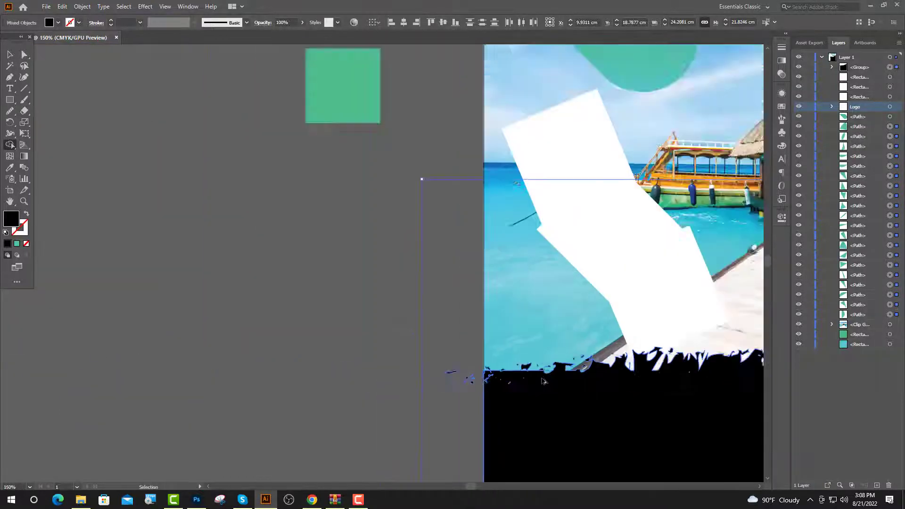
scroll(538, 378, "up", 7)
left_click_drag(170, 326, 170, 325)
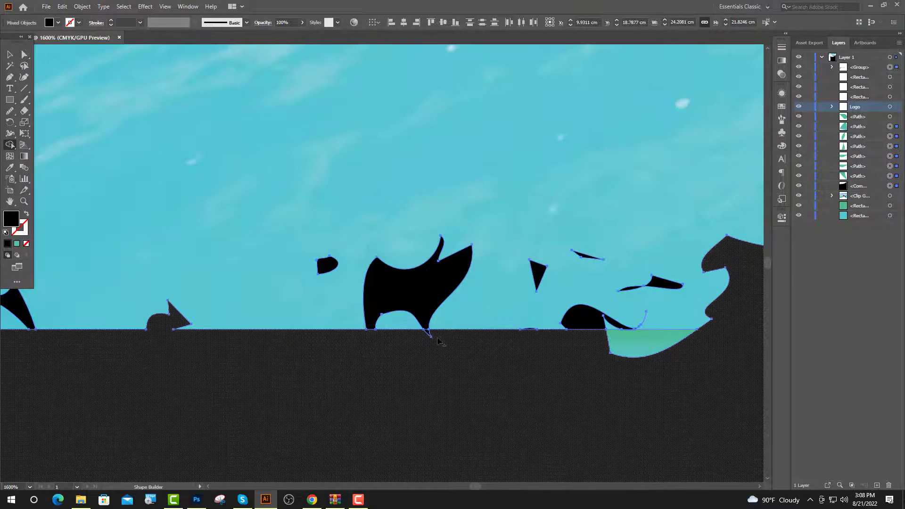
left_click_drag(431, 336, 428, 326)
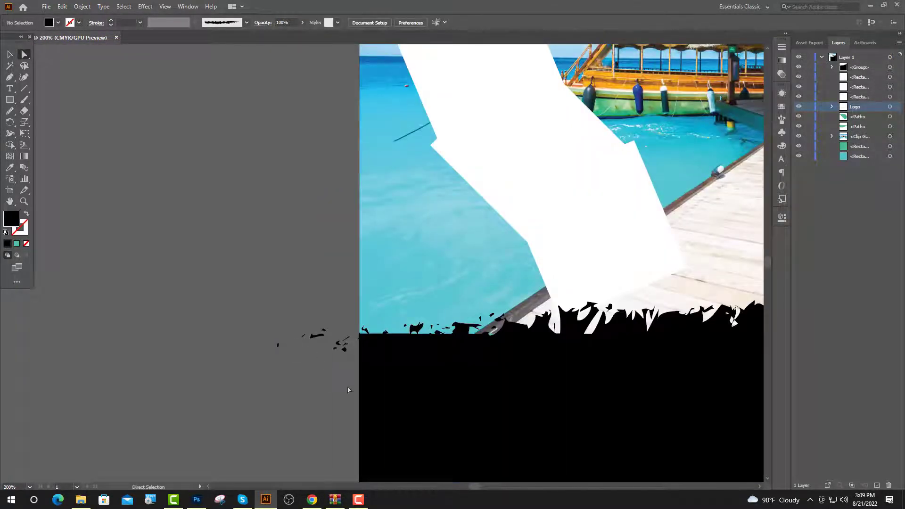
Nudge the stray black fragments up and right against the black shape.
left_click_drag(347, 387, 347, 385)
key("Up")
key("Up")
key("Up")
key("Up")
key("Up")
key("Up")
key("Up")
key("Up")
key("Up")
key("Up")
key("Up")
key("Up")
key("Up")
key("Up")
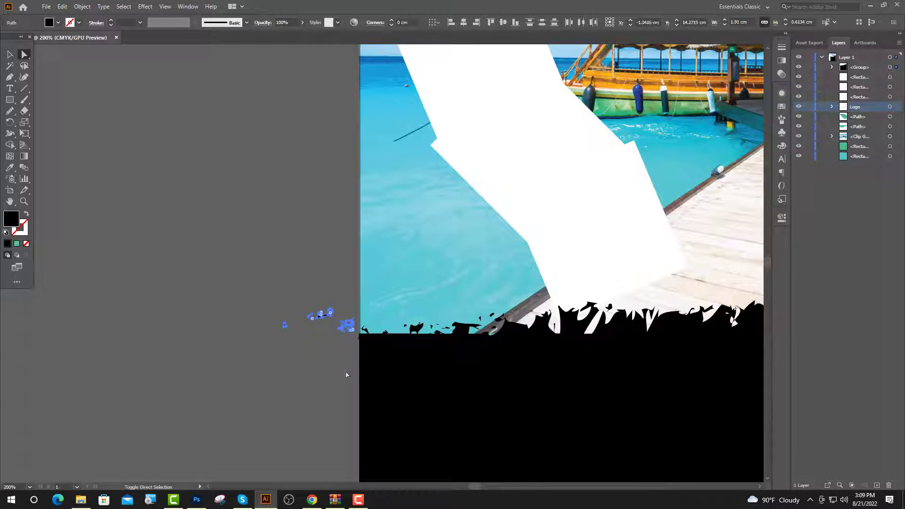
key("Right")
key("Right")
key("Right")
key("Right")
key("Right")
key("Right")
key("Right")
key("Right")
key("Right")
key("Right")
key("Right")
key("Right")
key("Right")
key("Right")
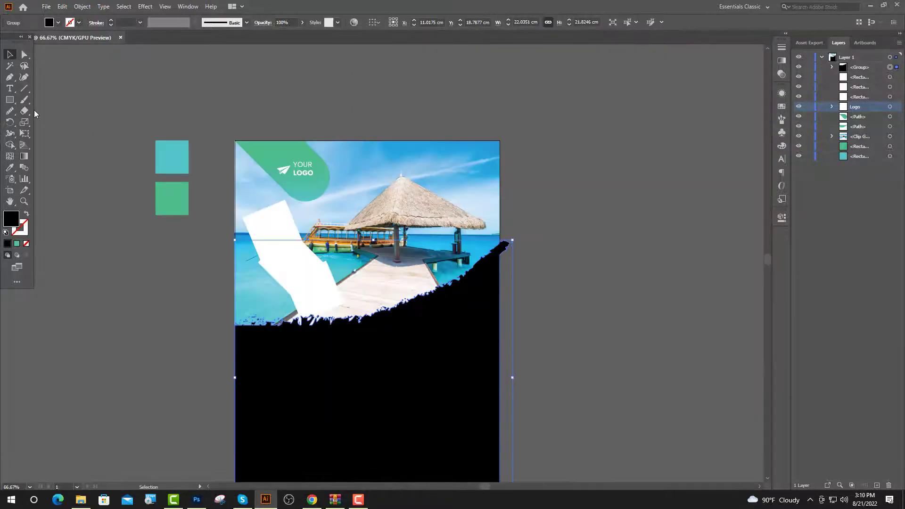
Draw a rectangle over the right-side overflow and divide it with the torn panel using Pathfinder.
left_click(7, 101)
scroll(508, 222, "up", 2)
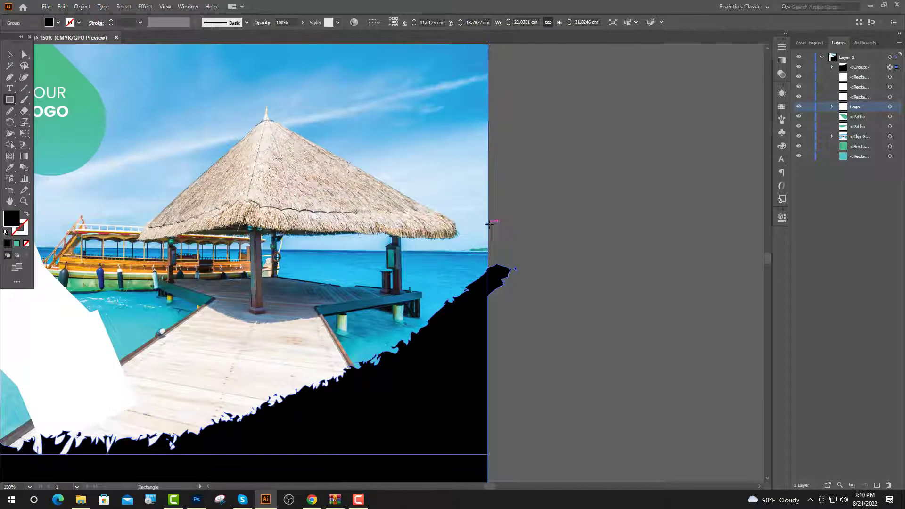
left_click_drag(488, 225, 581, 350)
left_click(10, 56)
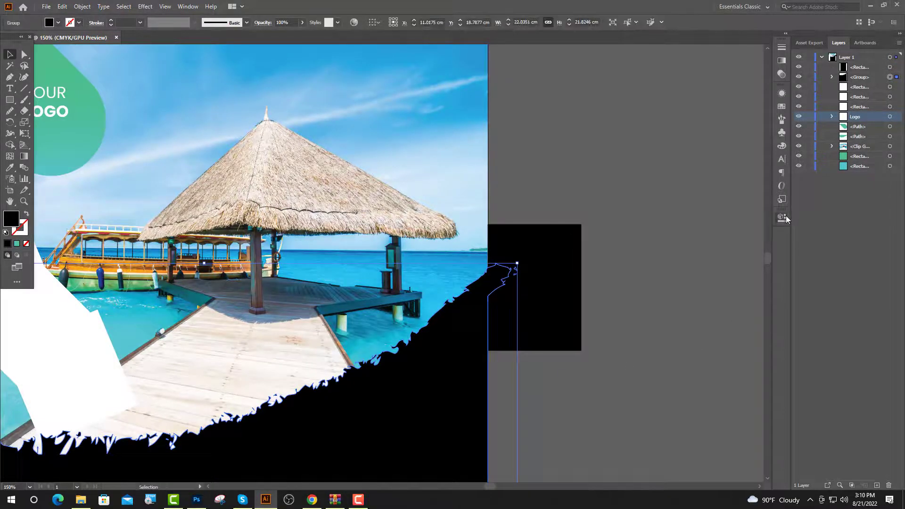
left_click(781, 217)
key("ctrl+1")
left_click(759, 345)
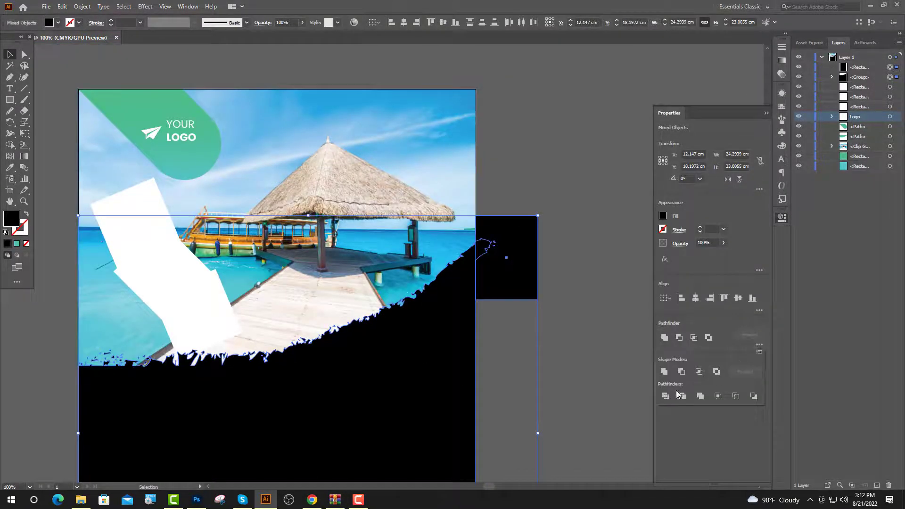
left_click(665, 396)
Delete the divided pieces and shards lying outside the flyer's right edge.
left_click(24, 55)
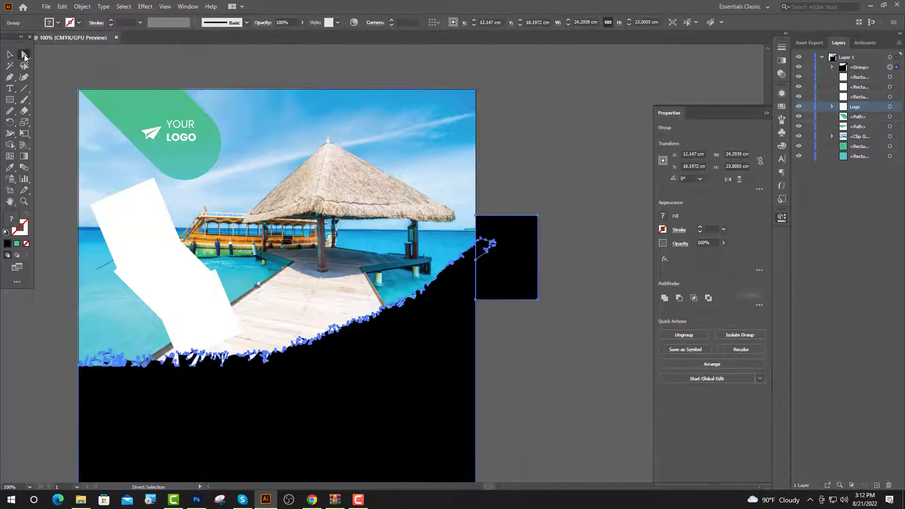
left_click(568, 264)
left_click(530, 261)
key("Delete")
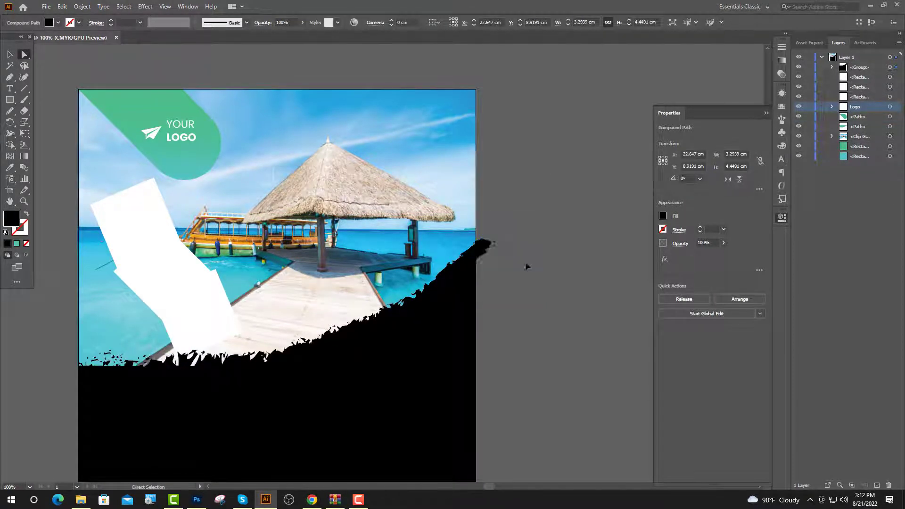
left_click(488, 248)
key("Delete")
scroll(502, 248, "up", 4)
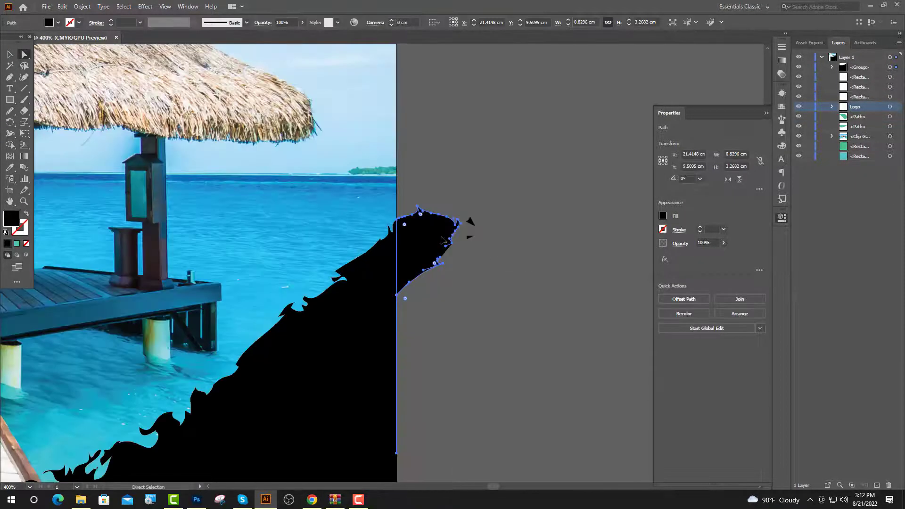
key("Delete")
left_click(471, 222)
left_click(472, 236, "shift")
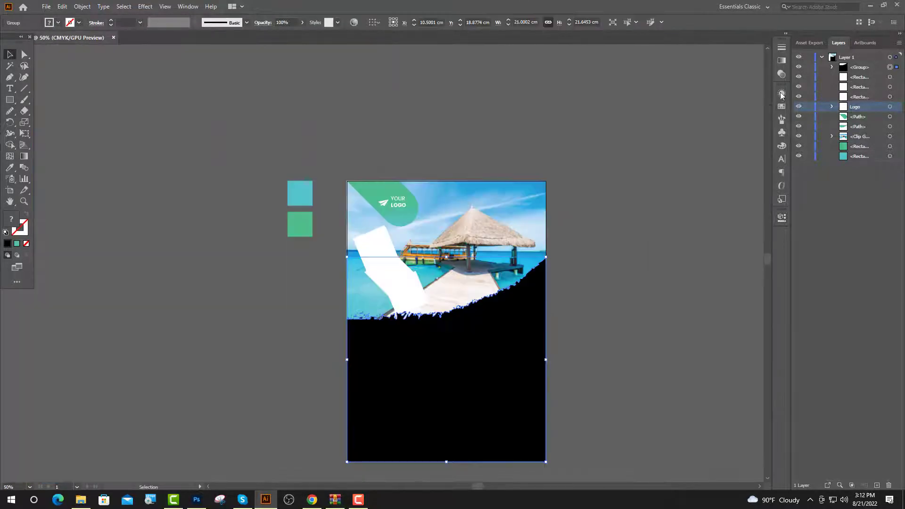
Fill the torn panel with the green gradient sampled by Eyedropper, angled at 90°.
left_click(779, 42)
key("i")
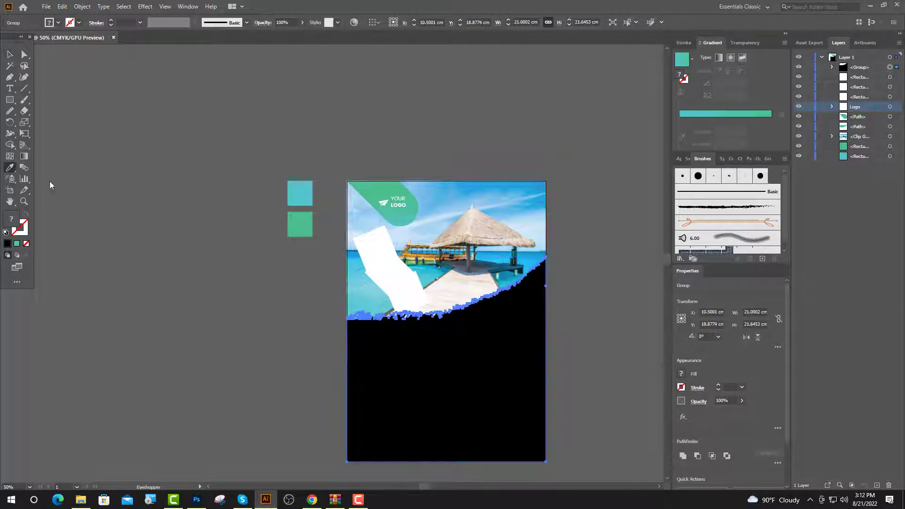
left_click(370, 192)
key("v")
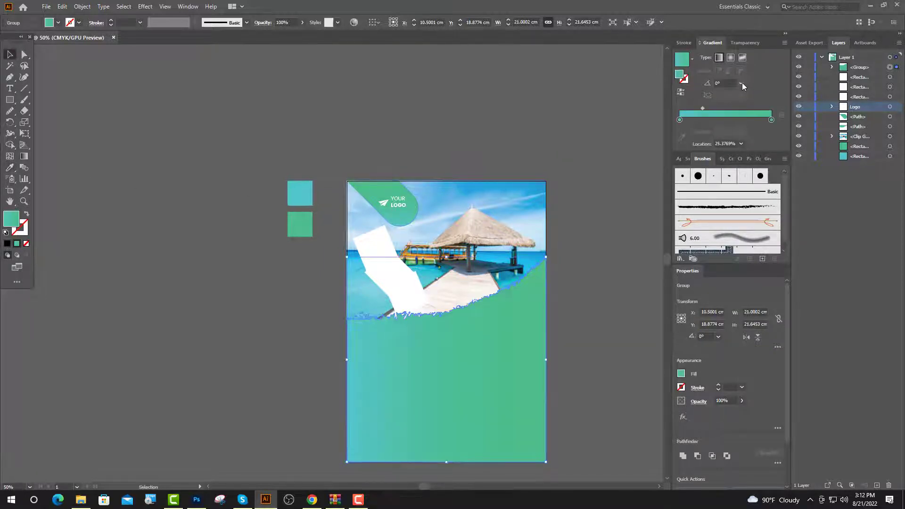
left_click(742, 82)
left_click(752, 136)
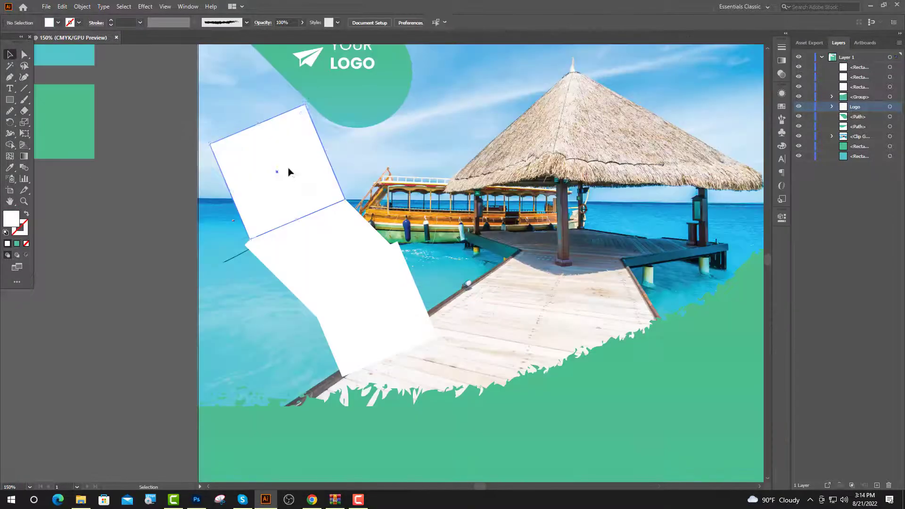
Drag the turquoise-tropical-beautiful-outdoors-tourism photo from File Explorer into the flyer.
left_click(86, 499)
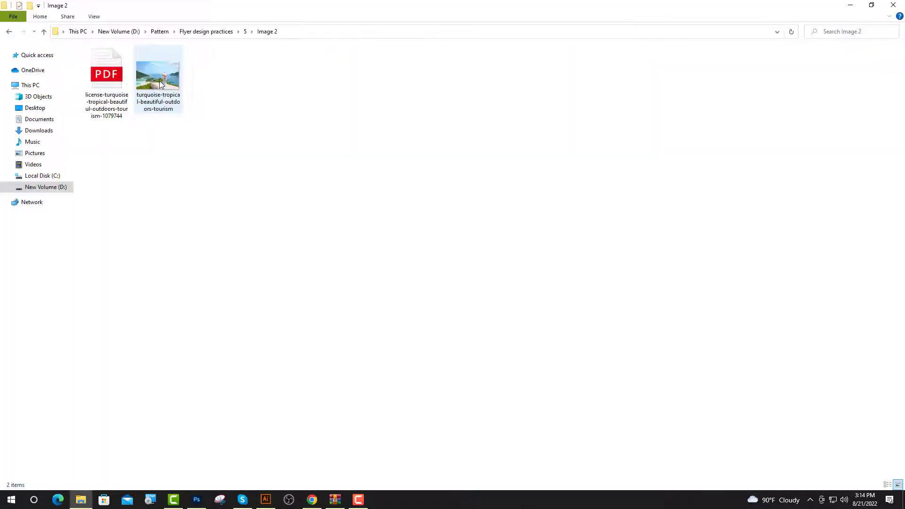
left_click_drag(158, 75, 267, 202)
key("ctrl+minus")
key("ctrl+minus")
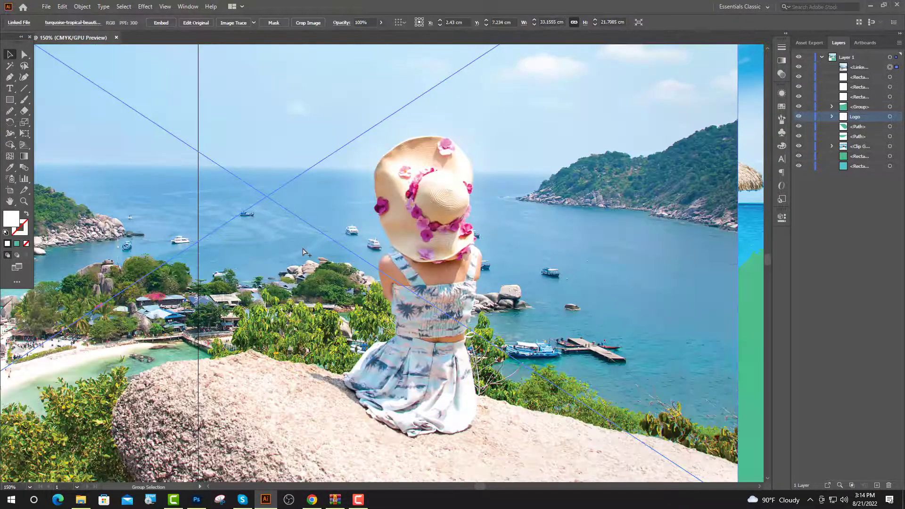
Shrink the photo, move it onto the white rectangle and tilt it about 45° counter-clockwise.
left_click_drag(287, 88, 271, 190)
key("ctrl+plus")
key("ctrl+plus")
scroll(285, 245, "up", 1)
left_click_drag(285, 258, 292, 235)
left_click_drag(345, 198, 301, 166)
left_click_drag(355, 227, 358, 256)
left_click_drag(262, 206, 255, 192)
Stack the photo below the white rectangle and place a rectangle copy directly above it.
left_click(281, 267, "ctrl")
scroll(281, 267, "up", 1)
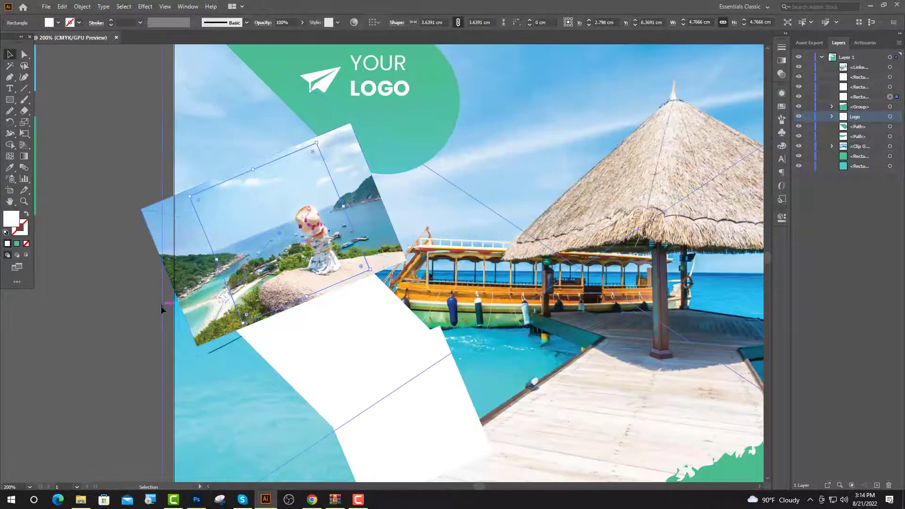
left_click_drag(859, 67, 885, 103)
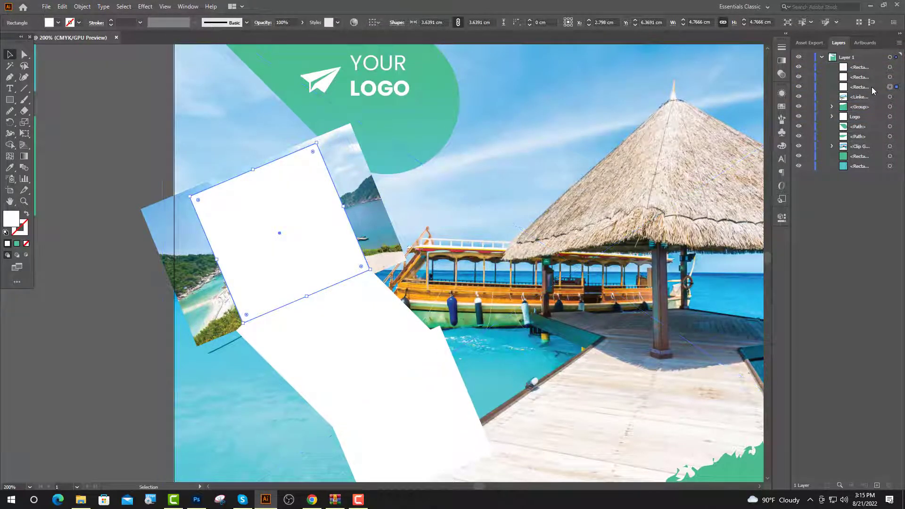
key("ctrl+f")
left_click_drag(870, 97, 871, 115)
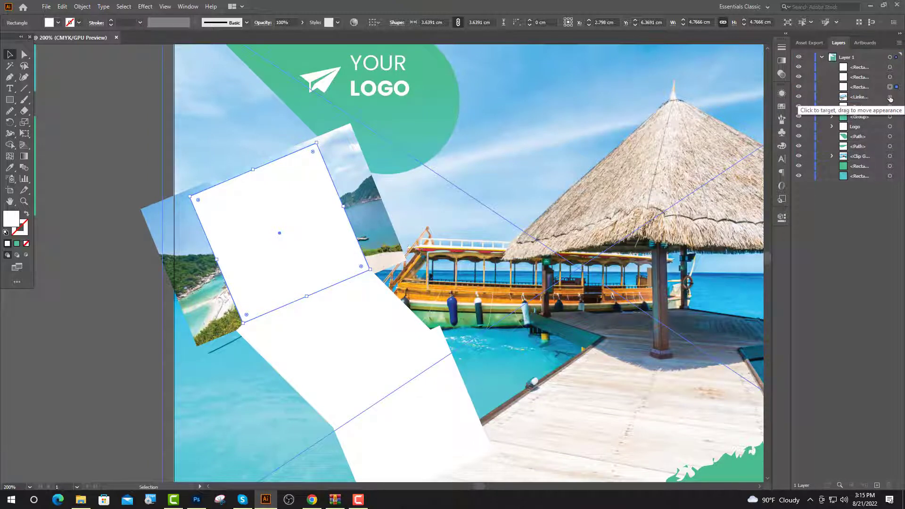
Clip the photo to the tilted rectangle with Make Clipping Mask.
left_click(890, 97, "shift")
right_click(299, 209)
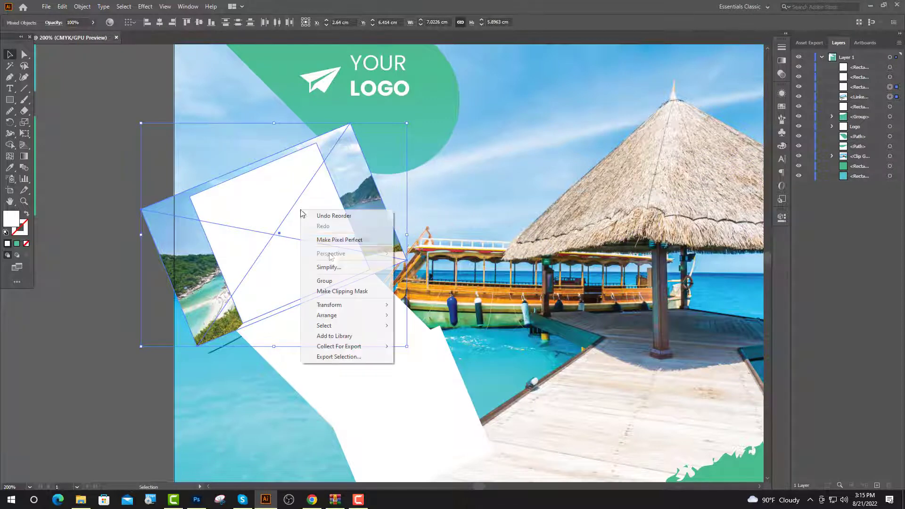
left_click(332, 291)
left_click(104, 305)
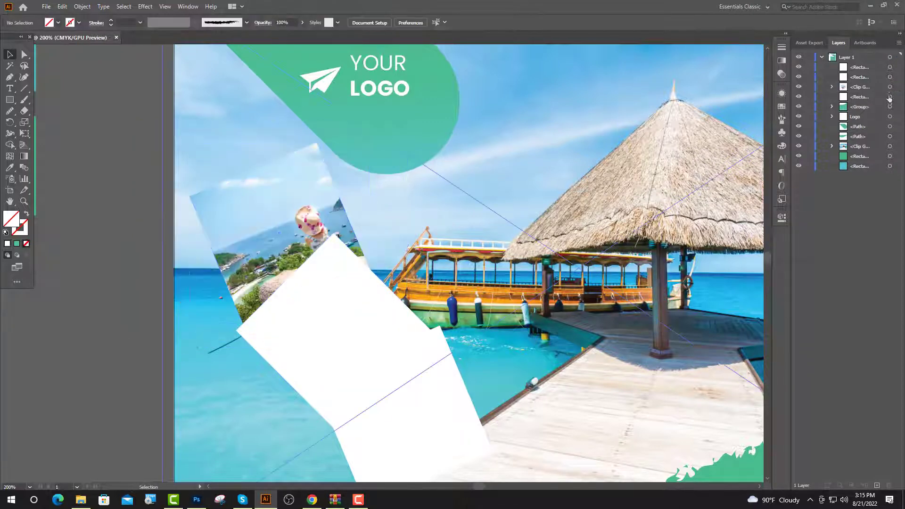
Enlarge the back white rectangle into a border frame and group it with the clipped photo.
left_click(888, 96)
scroll(253, 167, "up", 3)
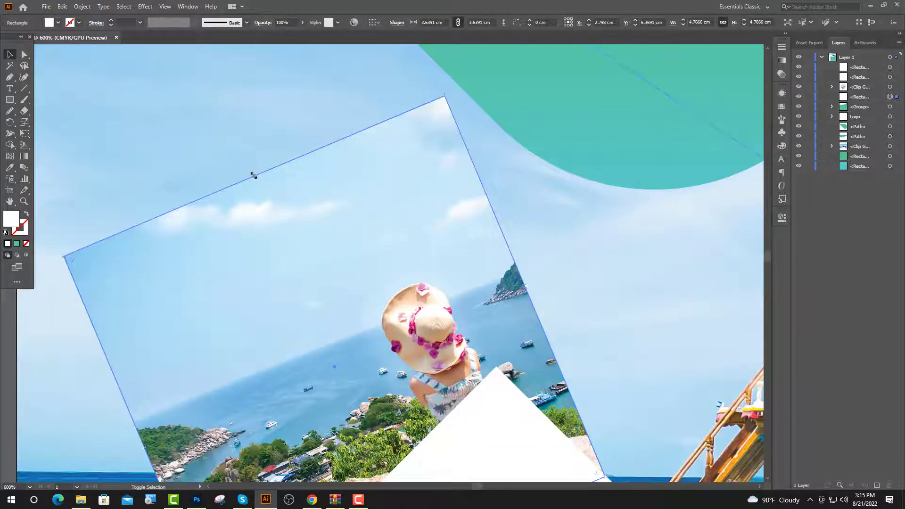
left_click_drag(254, 175, 250, 169)
left_click(274, 190, "shift")
key("ctrl+g")
Delete the two leftover white rectangles and copy the framed card down and to the right.
scroll(319, 224, "down", 4)
left_click(394, 339)
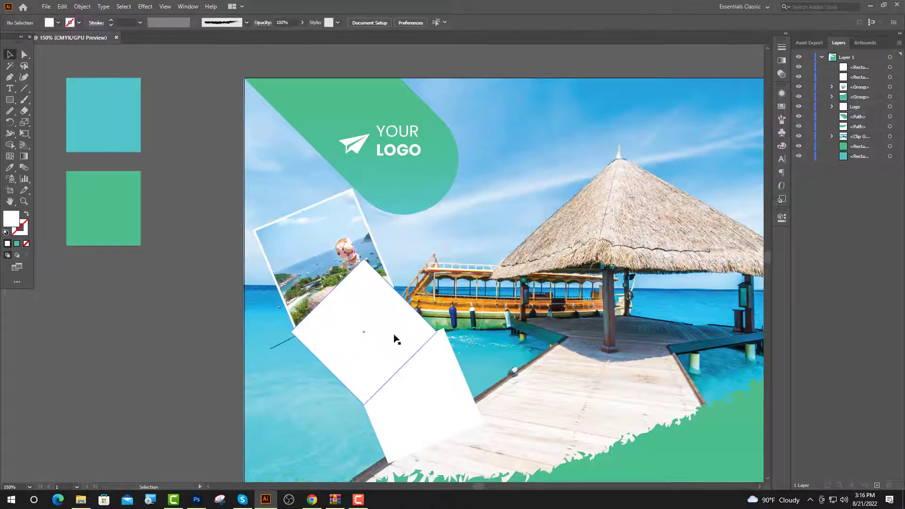
left_click(427, 397, "shift")
key("Delete")
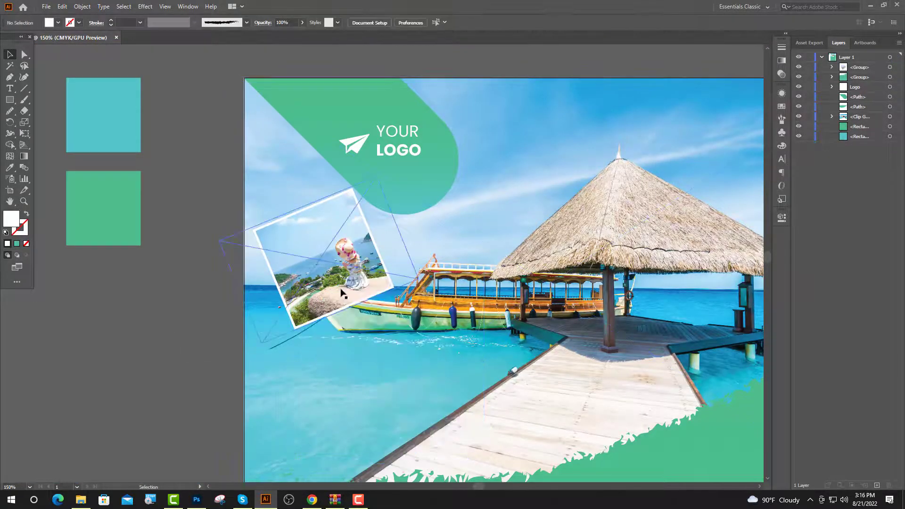
left_click_drag(348, 294, 434, 346)
Bring the first framed card in front of its copy via Arrange > Bring to Front.
scroll(434, 347, "up", 1)
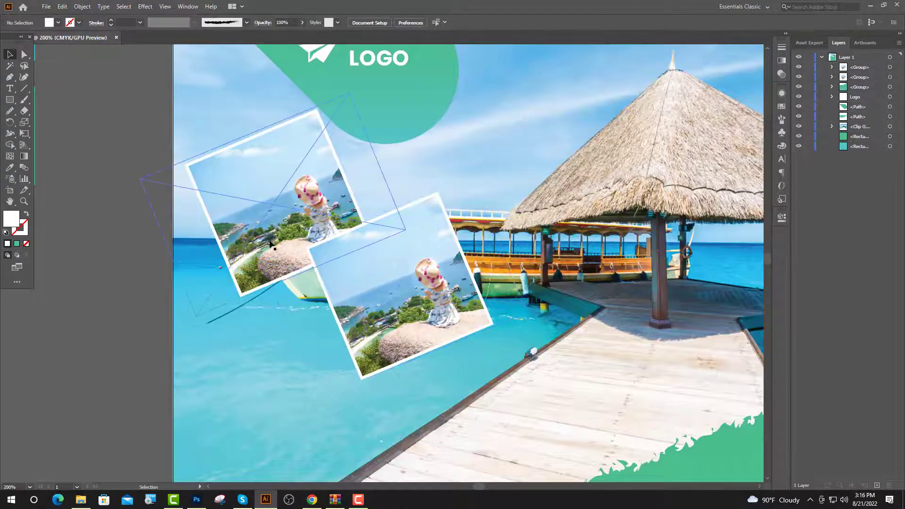
left_click(269, 243)
right_click(270, 243)
mouse_move(324, 358)
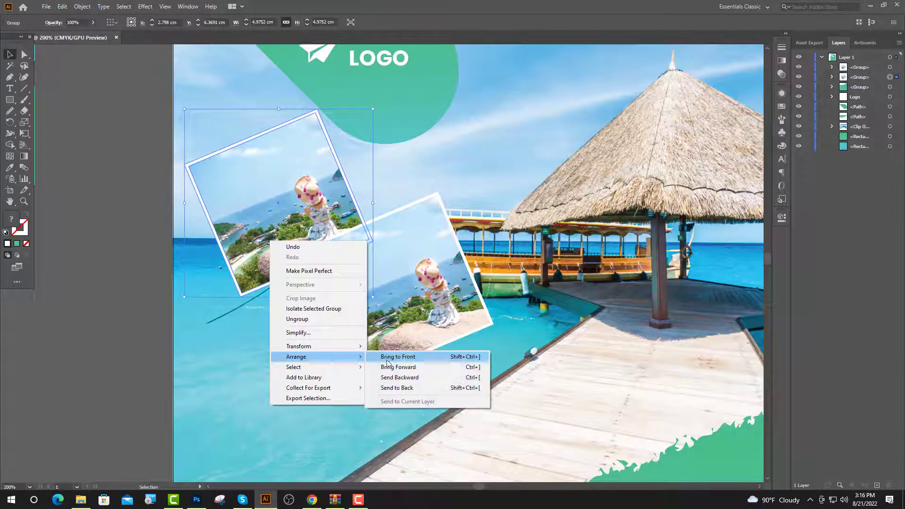
left_click(383, 358)
Reposition the second card and delete its photo from the group in Layers.
left_click_drag(429, 333, 429, 314)
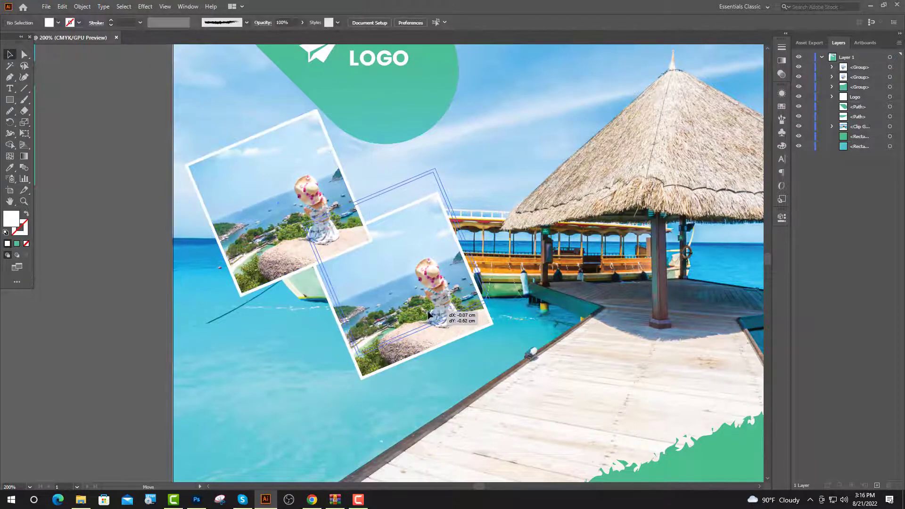
left_click_drag(427, 311, 428, 311)
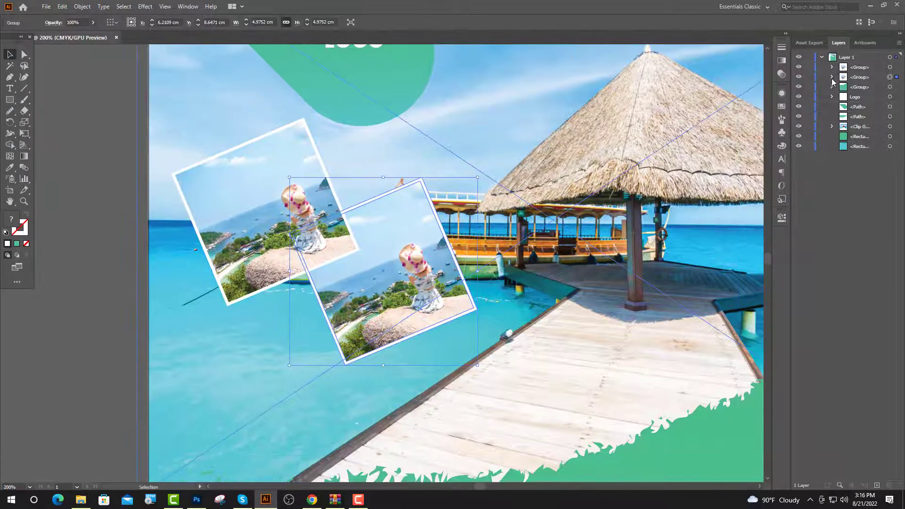
left_click(831, 78)
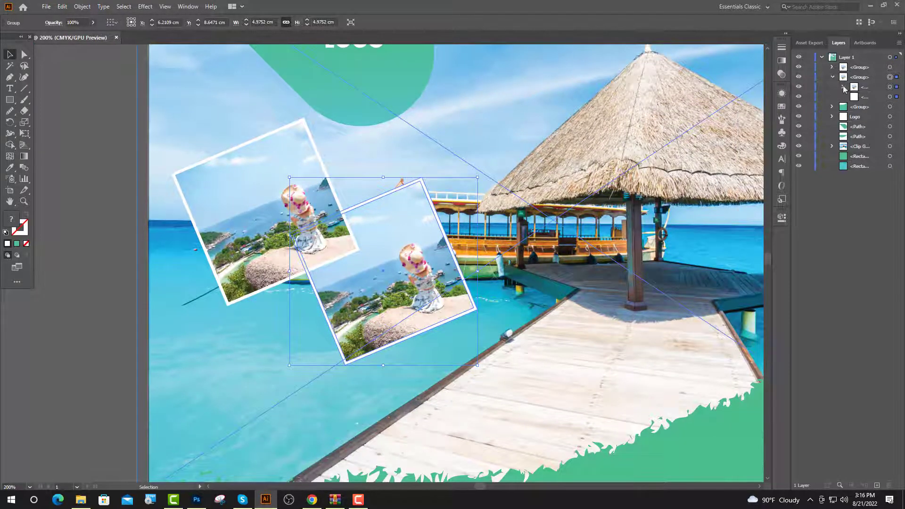
left_click(890, 106)
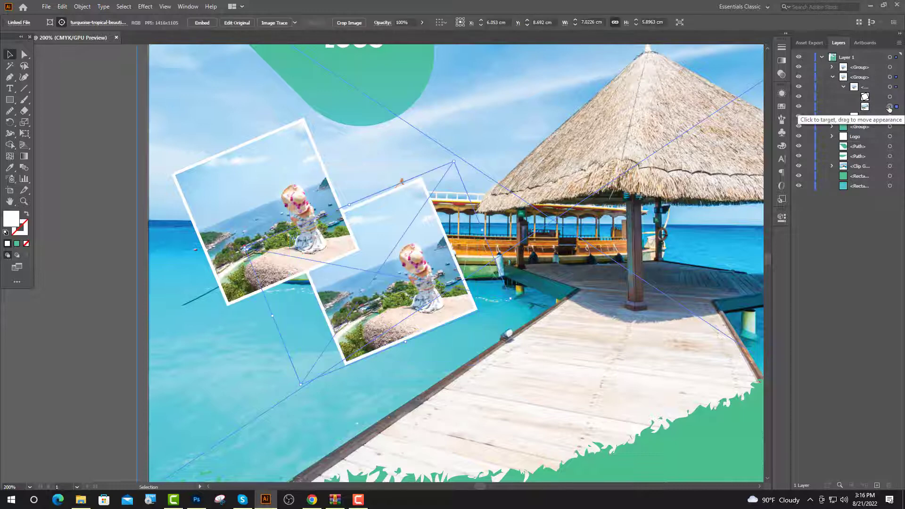
key("Delete")
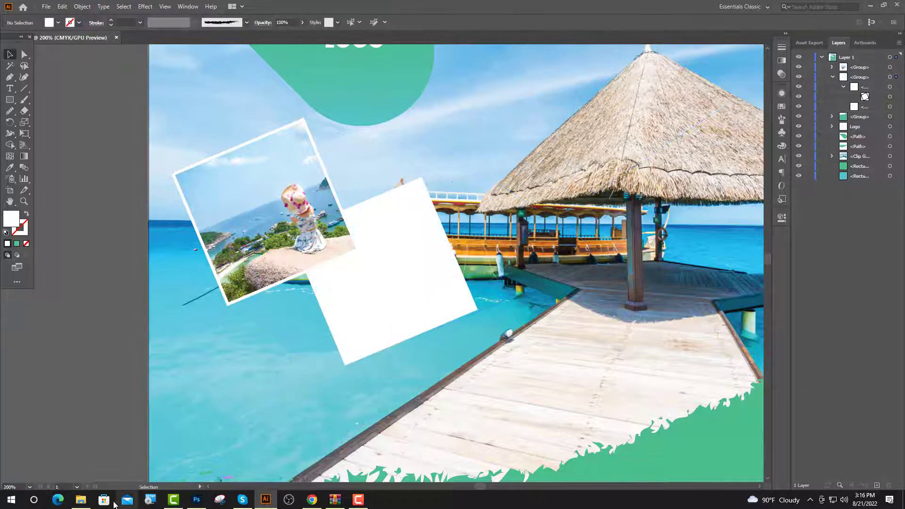
Drag the yellow-dress photo from the Image 3 folder into the flyer.
left_click(81, 499)
left_click(9, 31)
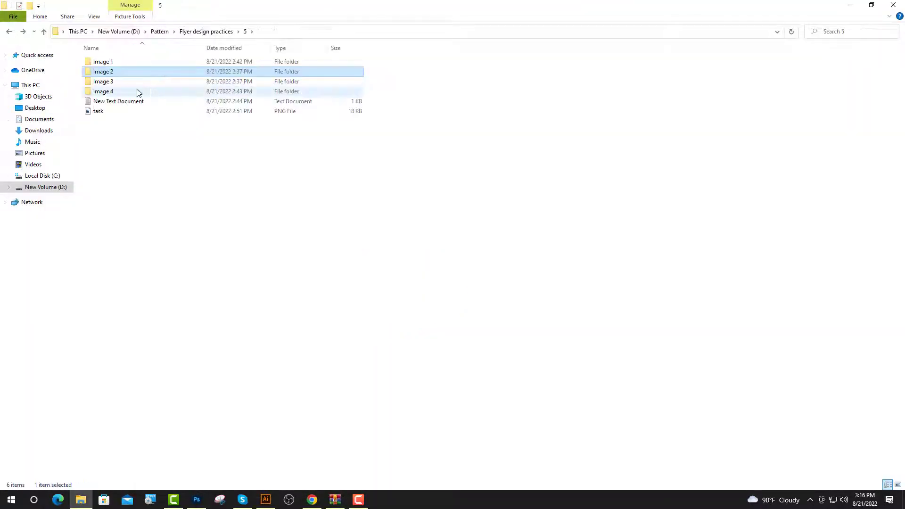
double_click(110, 82)
left_click_drag(105, 86, 411, 329)
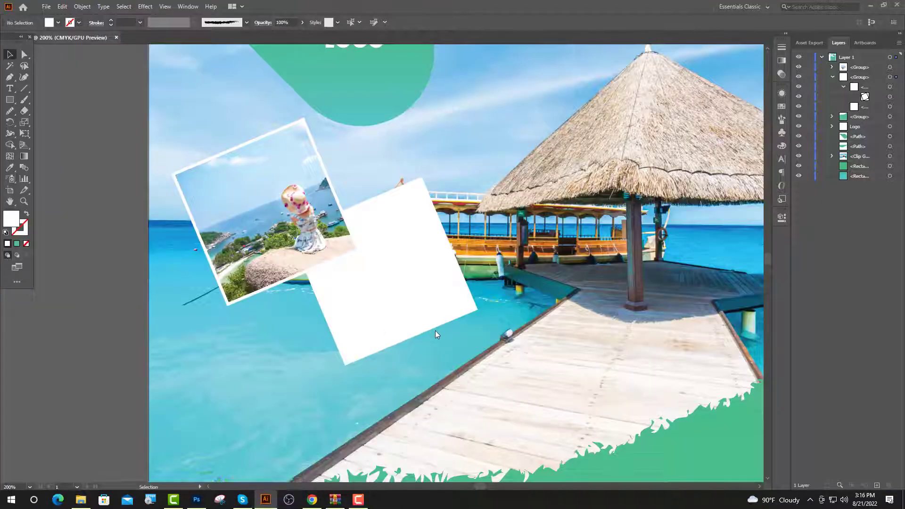
Move the yellow-dress photo up and nest it inside the second card's group.
scroll(434, 330, "down", 6)
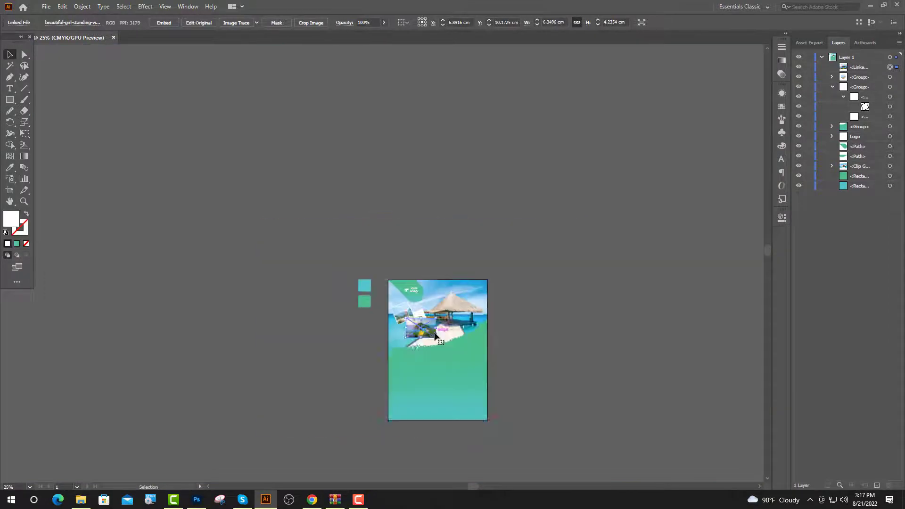
scroll(408, 312, "up", 8)
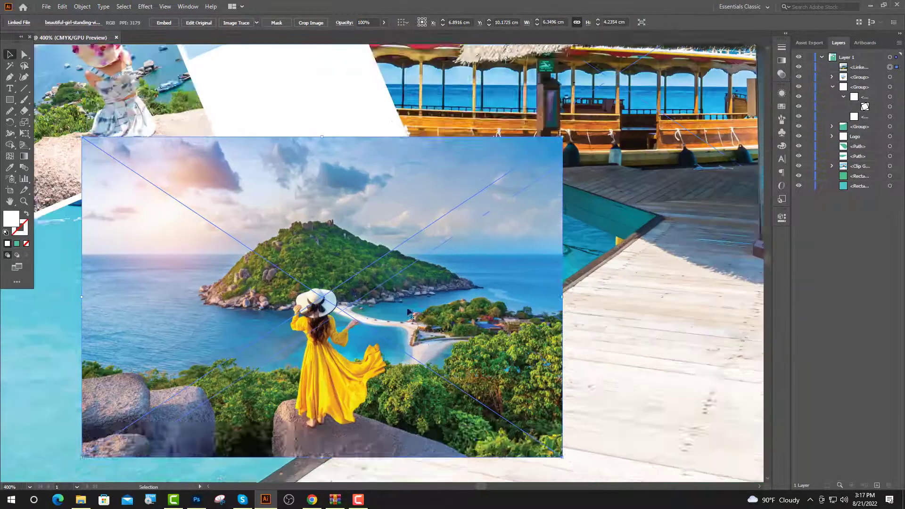
scroll(409, 312, "up", 3)
left_click_drag(409, 312, 413, 256)
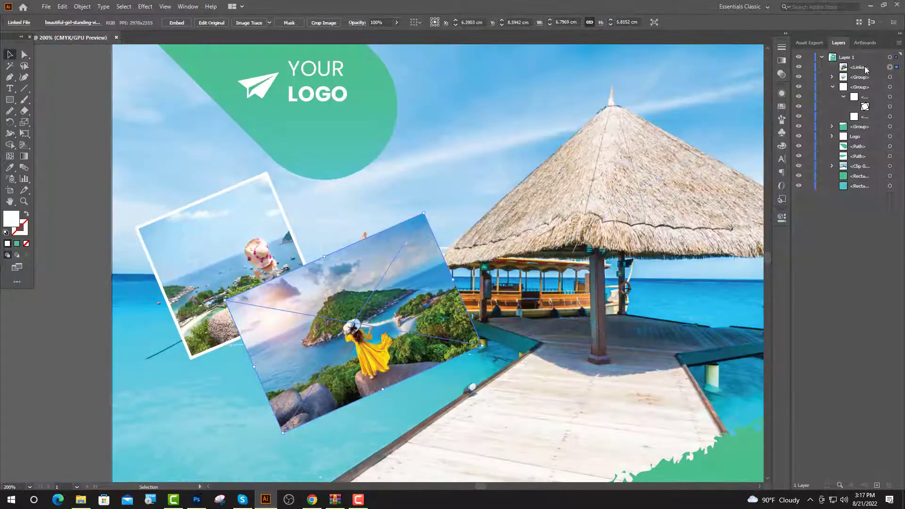
left_click_drag(859, 67, 868, 111)
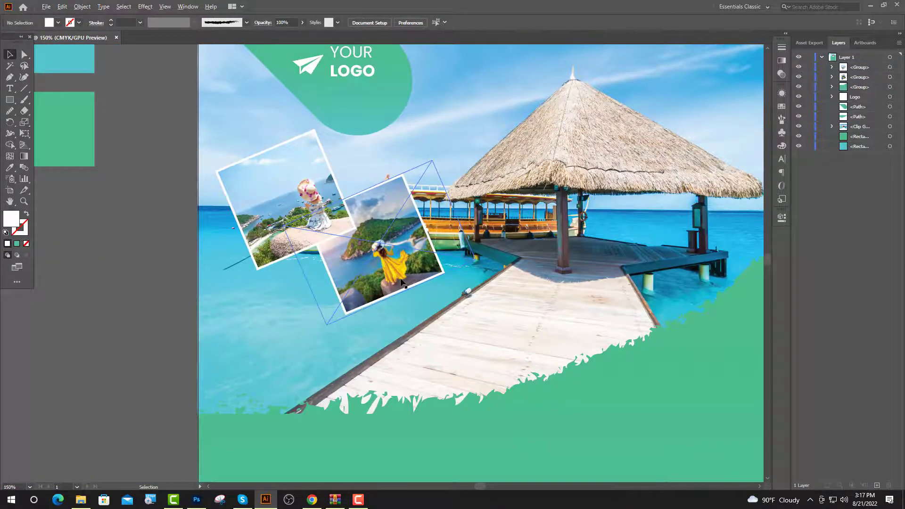
Copy the second card down onto the pier and delete the copy's photo.
left_click_drag(401, 282, 493, 330)
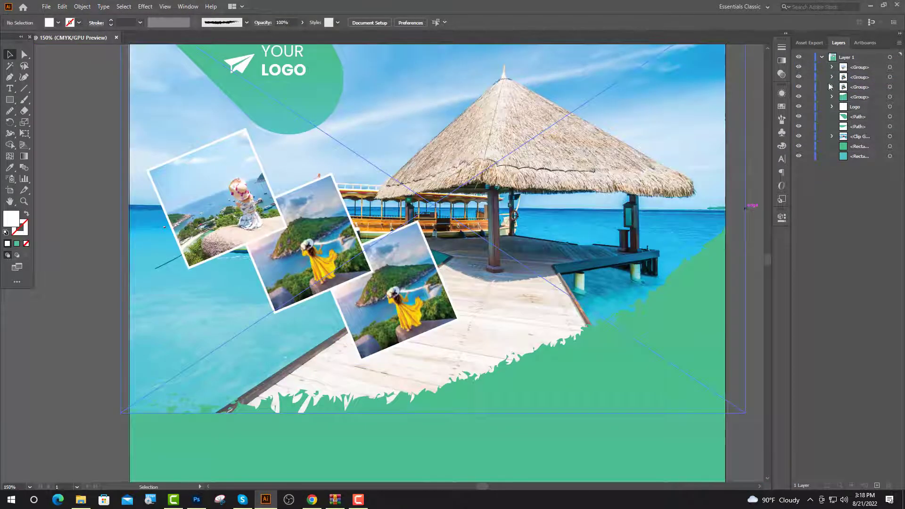
left_click(831, 87)
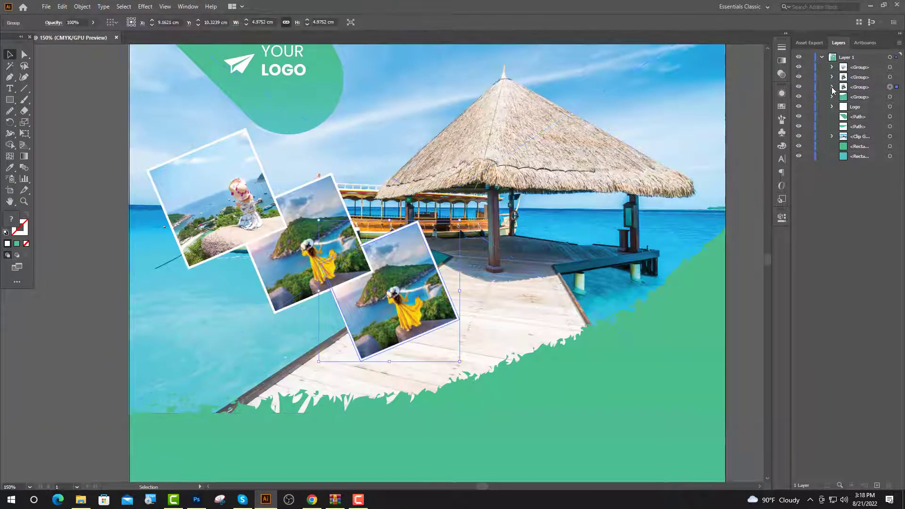
left_click(843, 97)
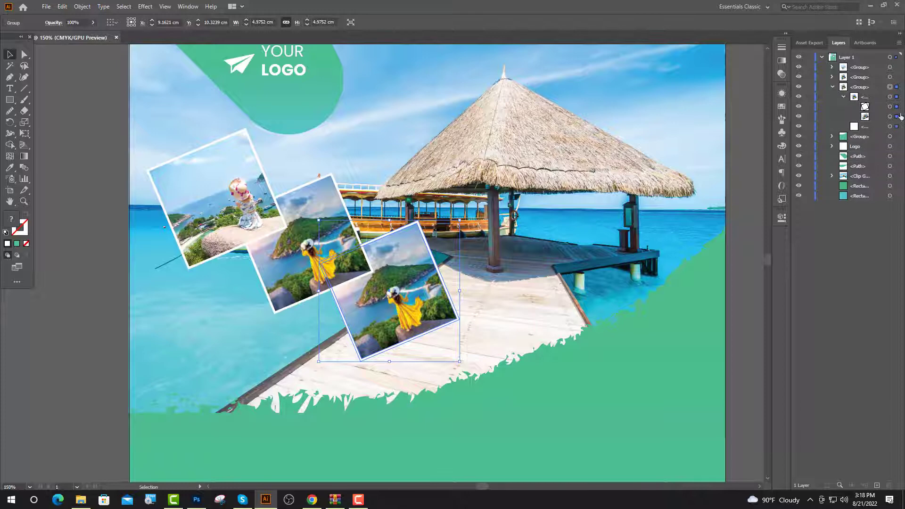
left_click(889, 117)
key("Delete")
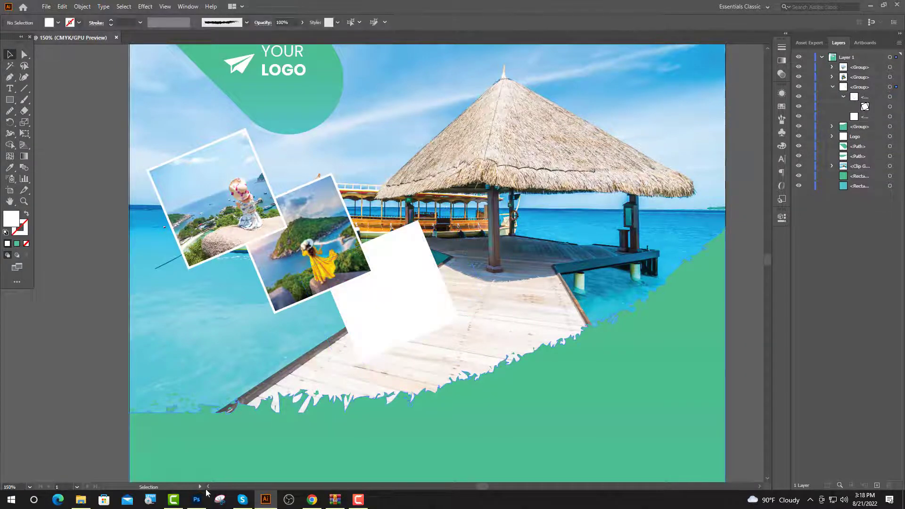
Drag the ocean photo from the Image 4 folder into the flyer.
left_click(81, 499)
key("BackSpace")
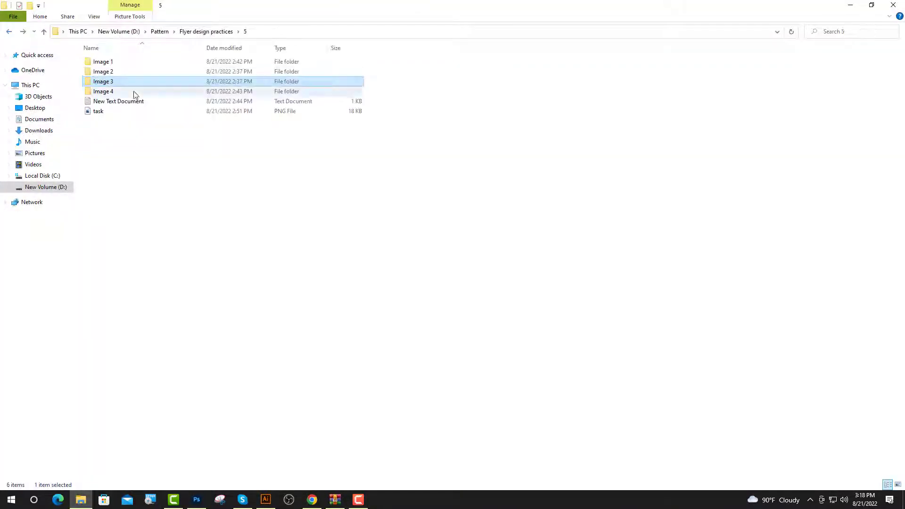
double_click(100, 91)
left_click_drag(100, 81, 417, 315)
Shrink the ocean photo to about 5.5 cm wide, tilt it about 25°, and nest it in the third card.
scroll(417, 315, "down", 5)
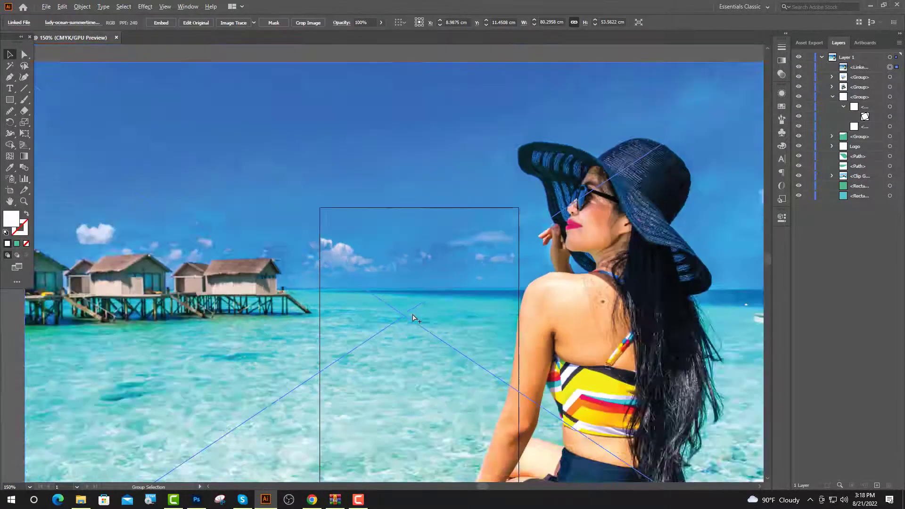
left_click_drag(409, 188, 421, 296)
scroll(416, 304, "up", 3)
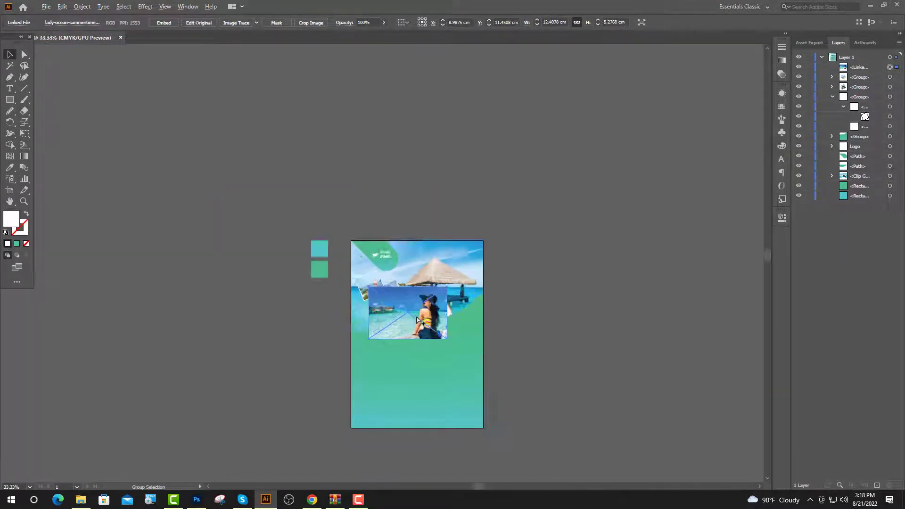
scroll(415, 302, "up", 3)
left_click_drag(360, 146, 360, 233)
scroll(377, 273, "up", 1)
left_click_drag(415, 346, 440, 280)
scroll(507, 281, "up", 1)
left_click_drag(502, 229, 469, 185)
left_click_drag(382, 274, 383, 290)
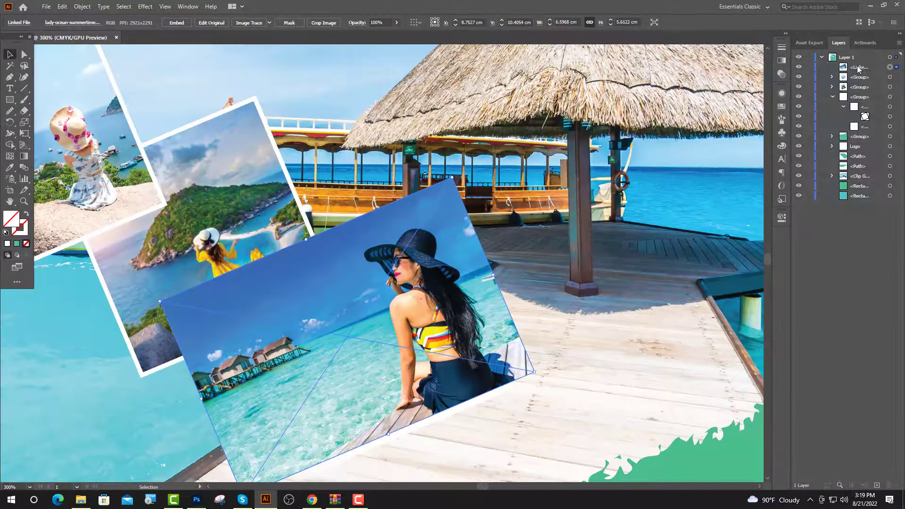
left_click_drag(858, 69, 861, 113)
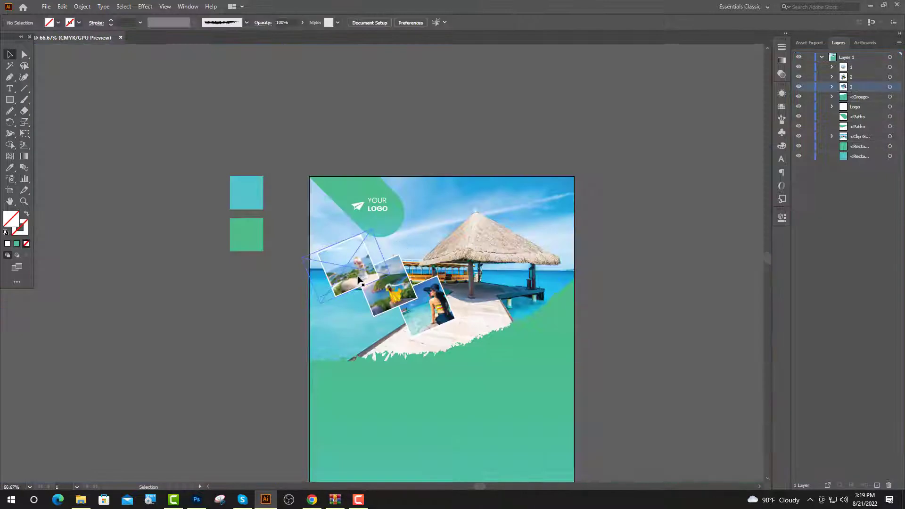
Give the first photo card a drop shadow offset 0.2 cm right and 0.1 cm down.
left_click(139, 10)
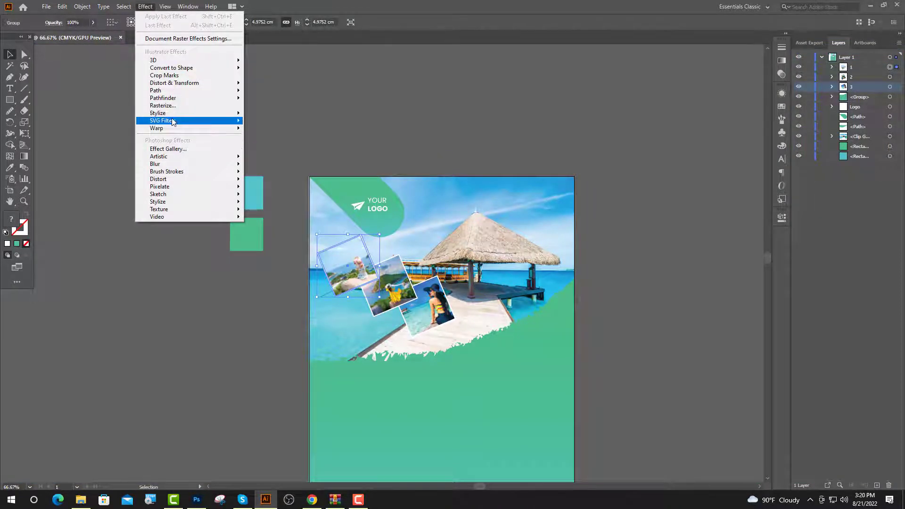
mouse_move(221, 113)
left_click(265, 116)
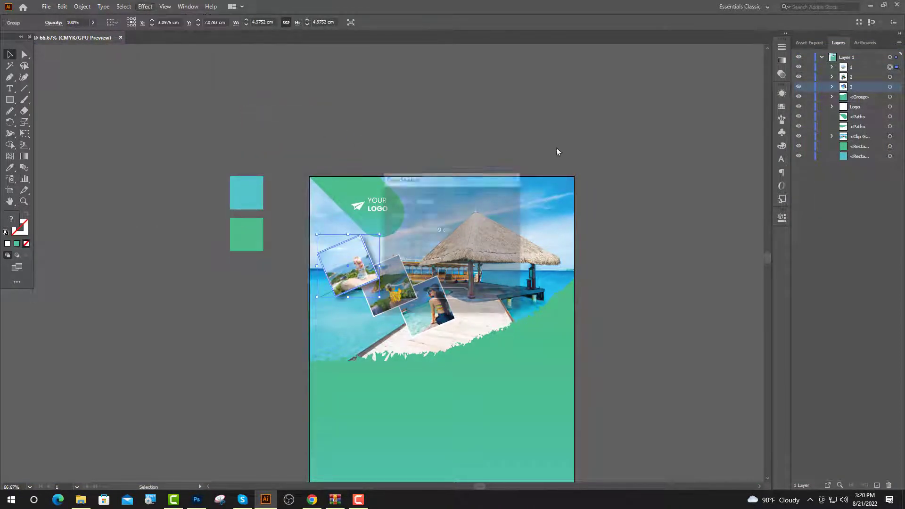
key("BackSpace")
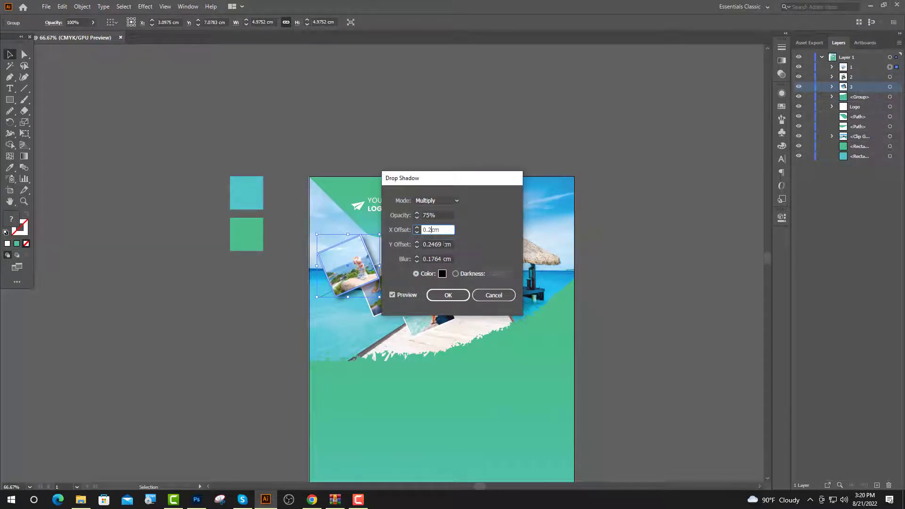
scroll(442, 243, "down", 2)
left_click(438, 258)
key("Return")
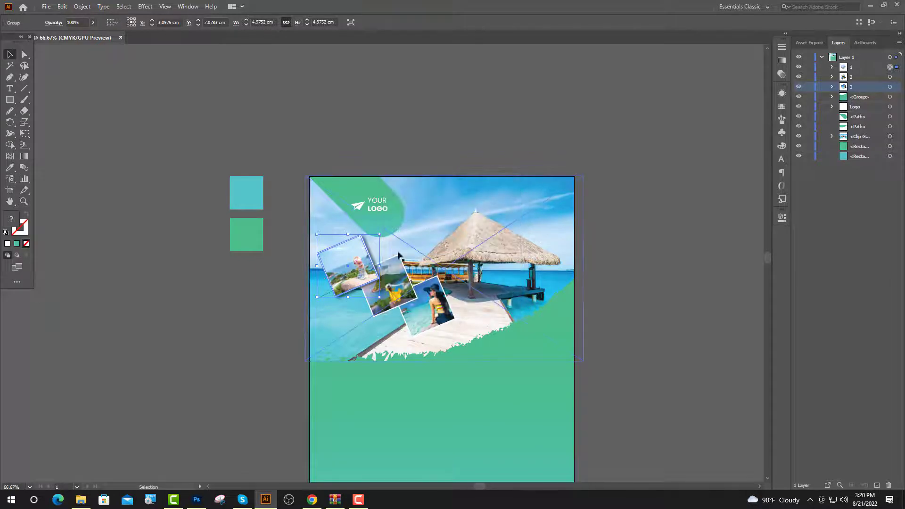
Apply the same 0.2 cm / 0.1 cm drop shadow to the second photo card.
key("ctrl+shift+a")
scroll(362, 293, "up", 3)
left_click(472, 269)
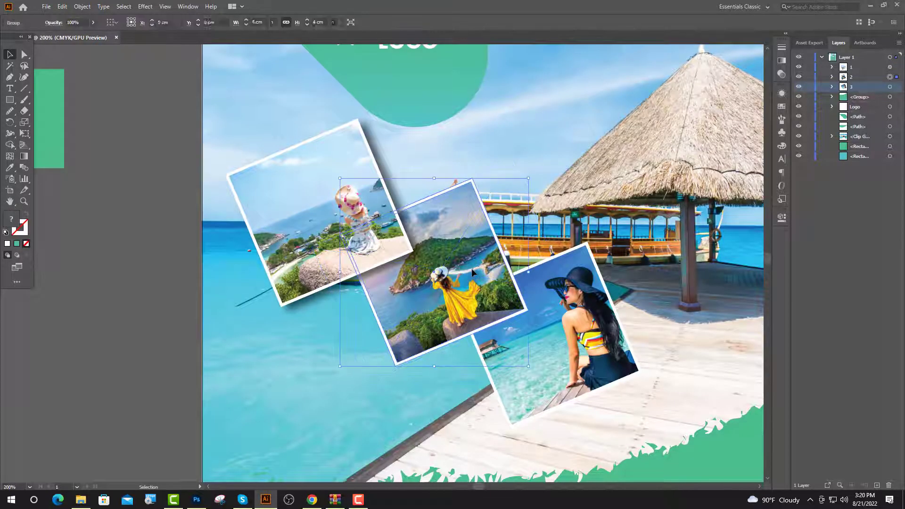
left_click(144, 6)
mouse_move(189, 115)
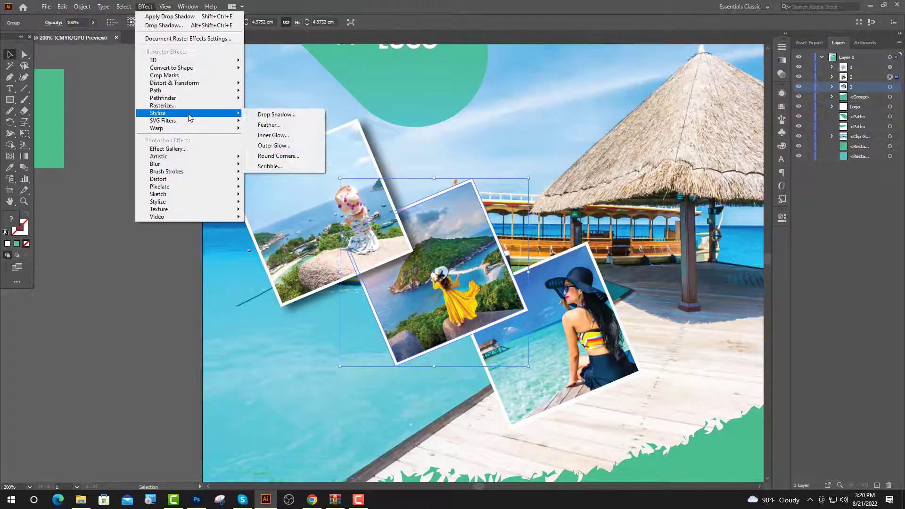
left_click(270, 116)
left_click_drag(482, 177, 608, 138)
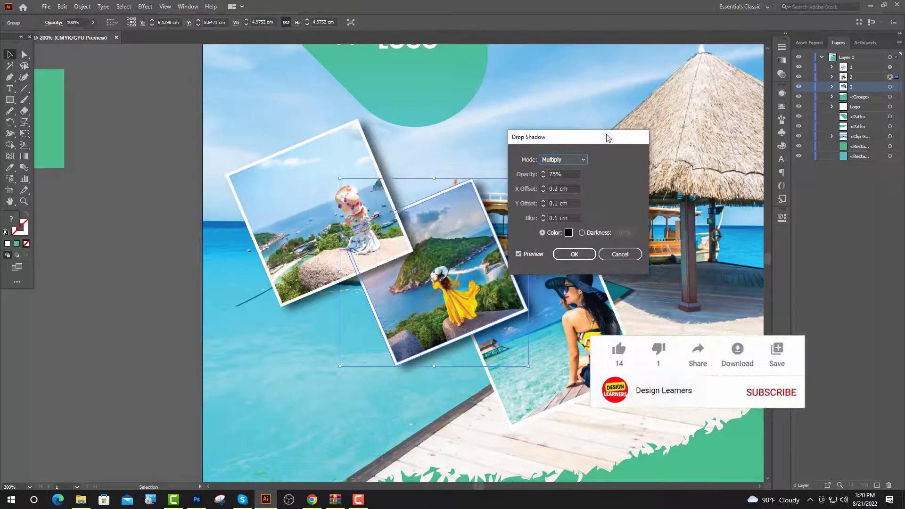
left_click(570, 254)
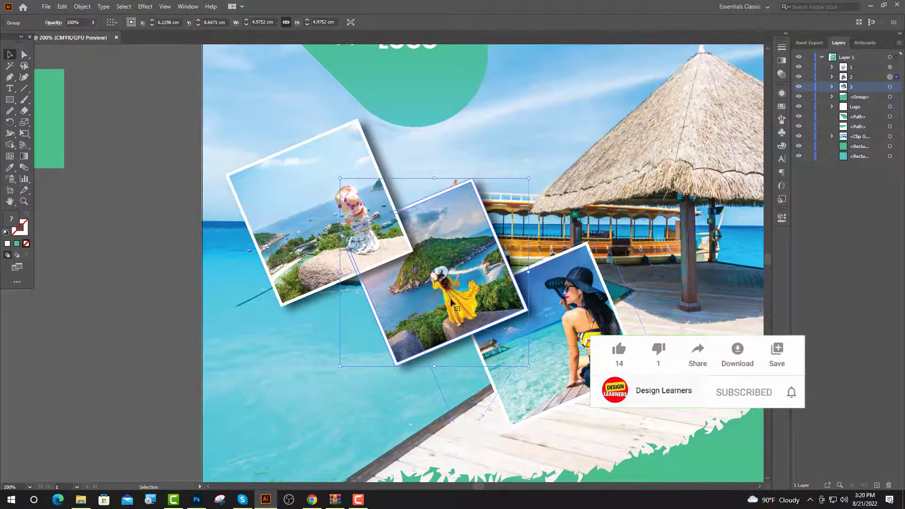
Add the matching drop shadow to the third photo card.
key("ctrl+shift+a")
left_click(539, 358)
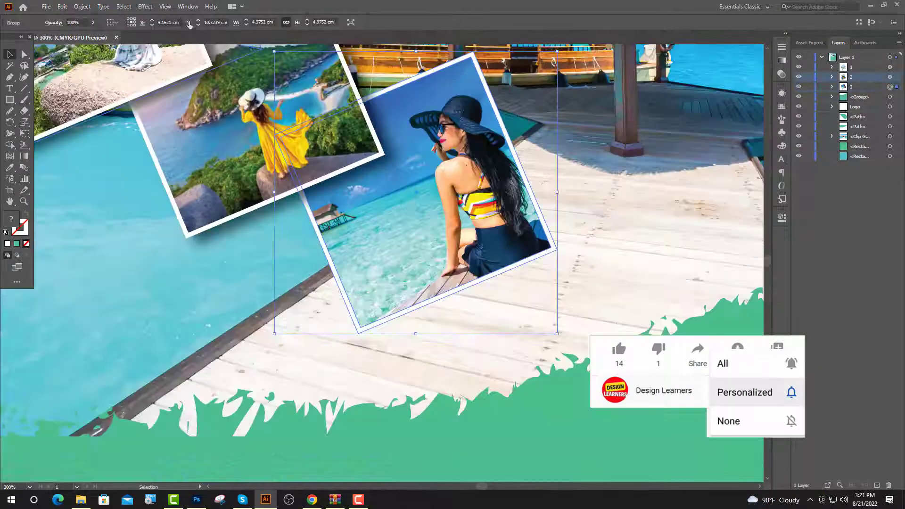
left_click(146, 7)
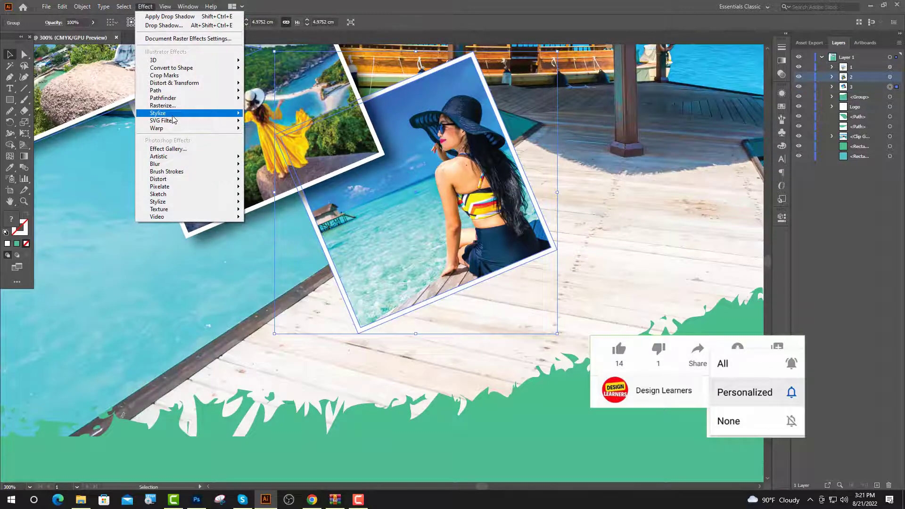
mouse_move(226, 114)
left_click(276, 114)
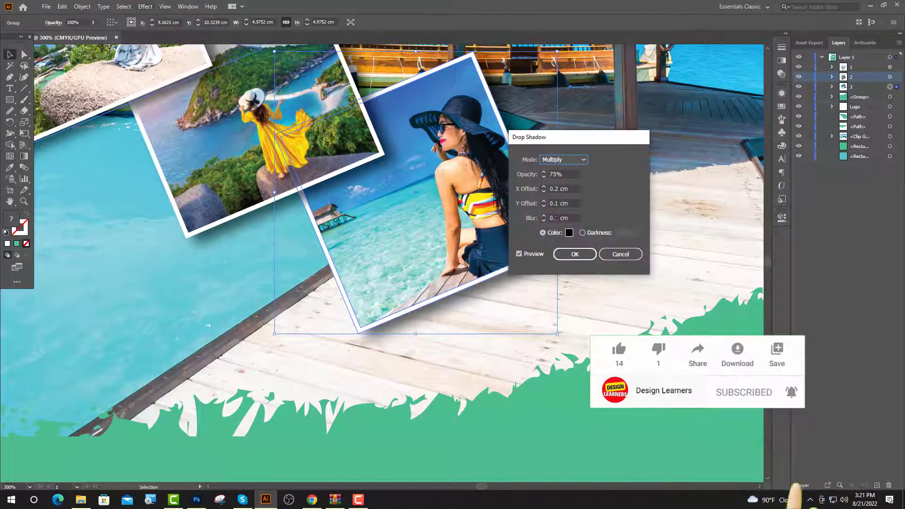
left_click(585, 257)
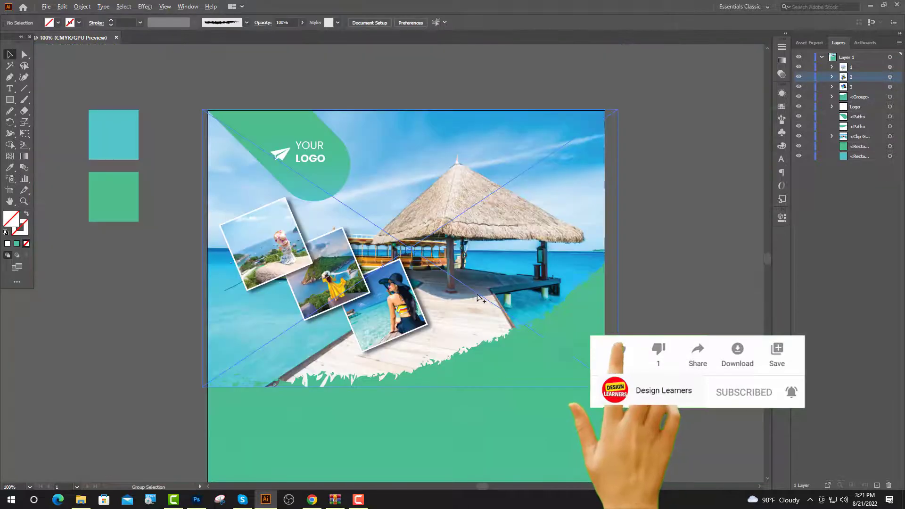
scroll(481, 298, "up", 1)
scroll(481, 299, "up", 1)
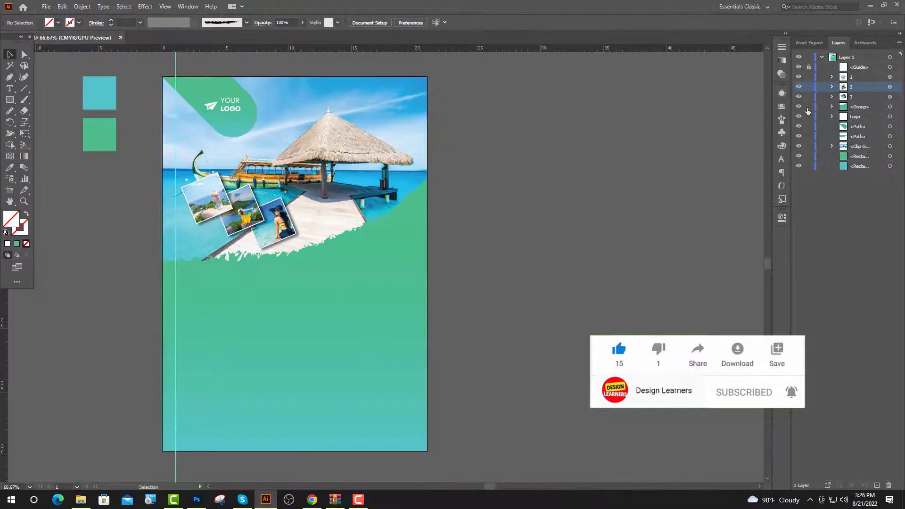
Paste a copy of the green torn-edge wave behind it and fill the copy with DDDDDD.
left_click(889, 107)
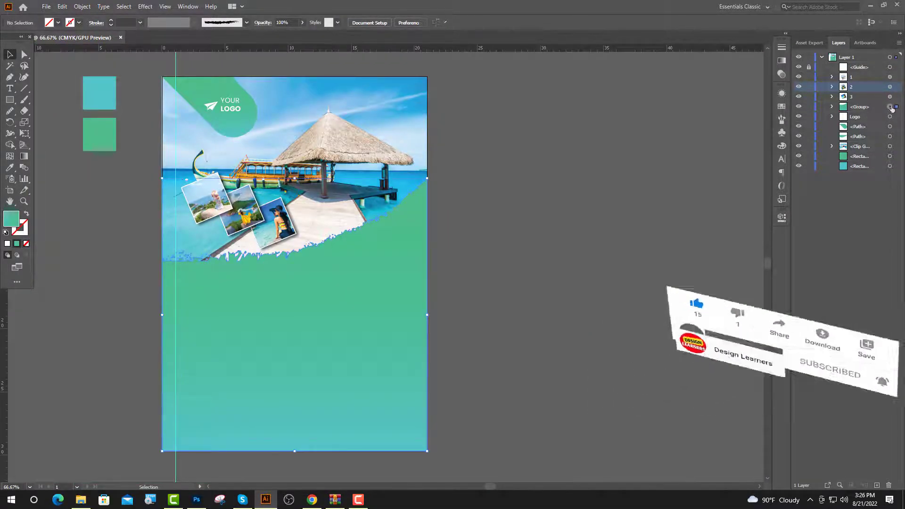
key("a")
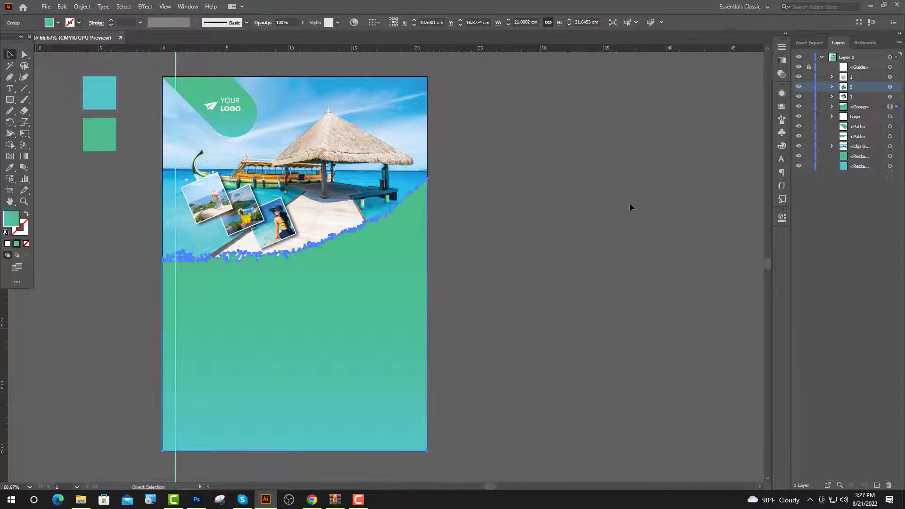
key("ctrl+f")
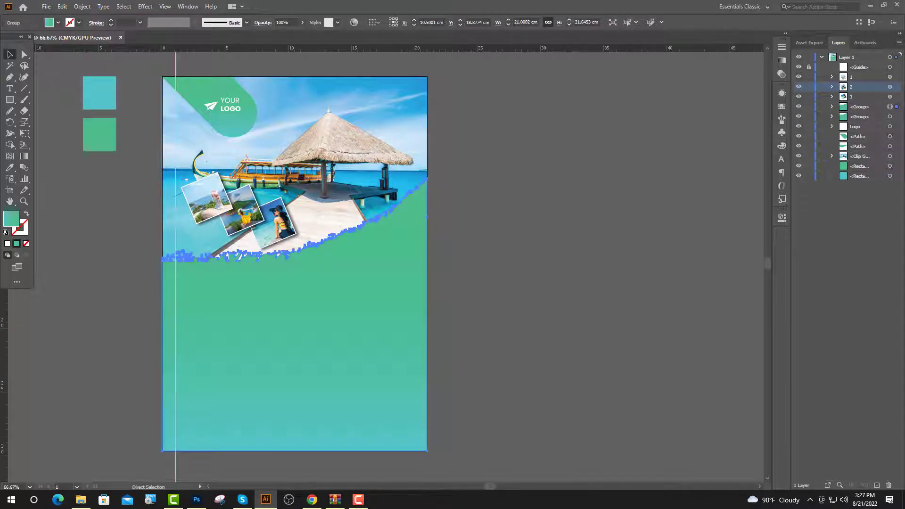
left_click(889, 117)
key("v")
double_click(14, 220)
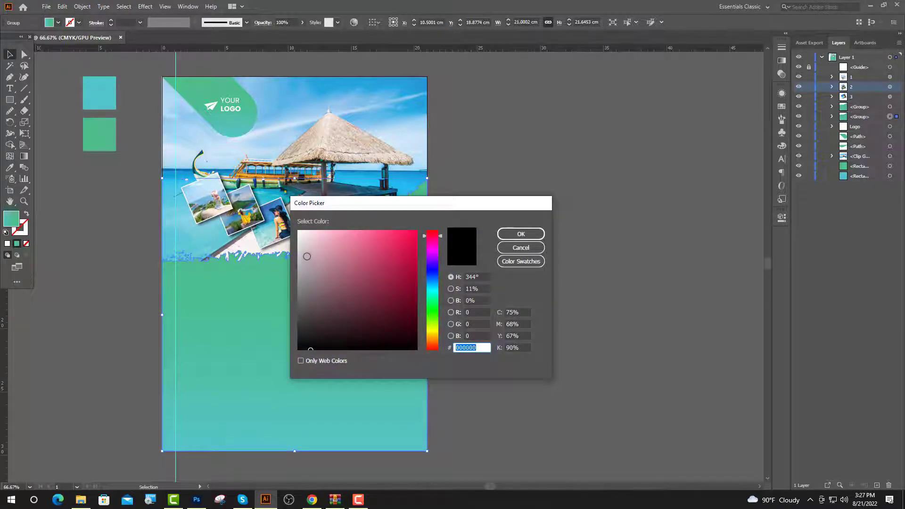
type("dddddd")
left_click(521, 234)
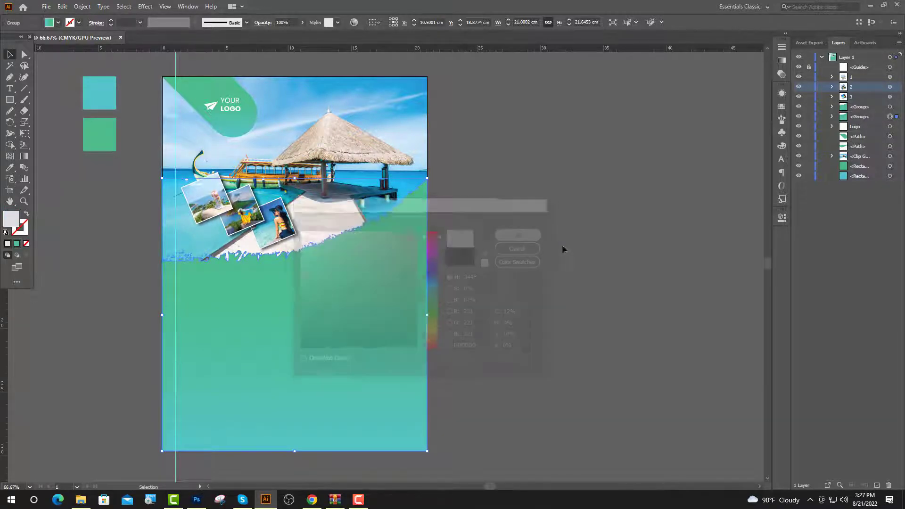
left_click(414, 295)
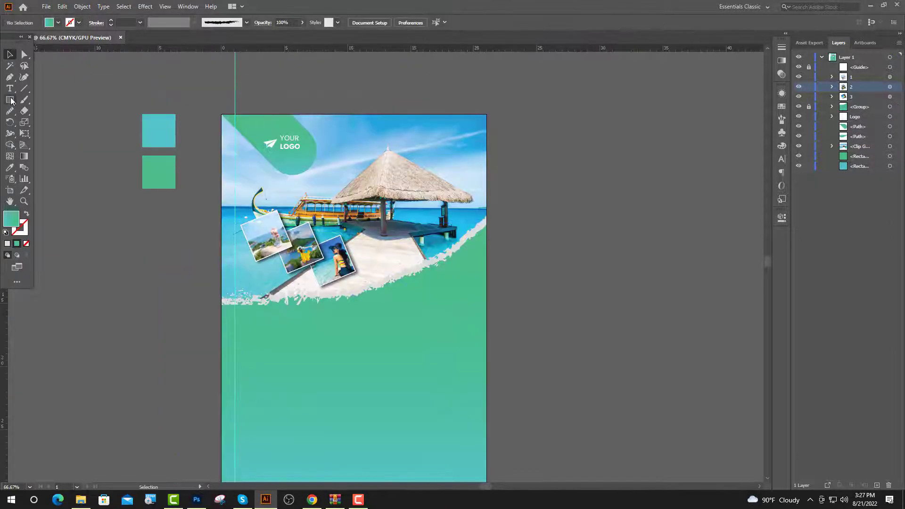
left_click(11, 89)
Place headline text near the top of the page at 53 pt in Dancing Script.
left_click(342, 143)
left_click(447, 22)
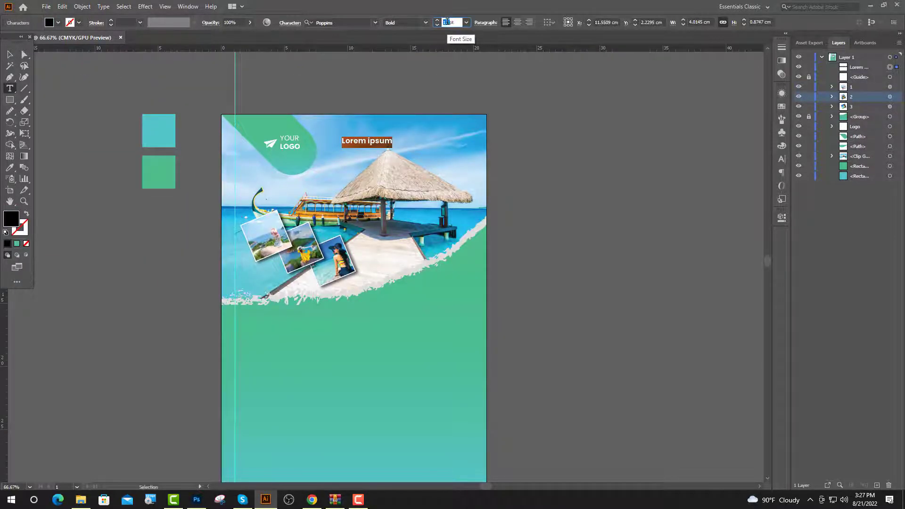
type("53")
key("Return")
scroll(409, 24, "up", 1)
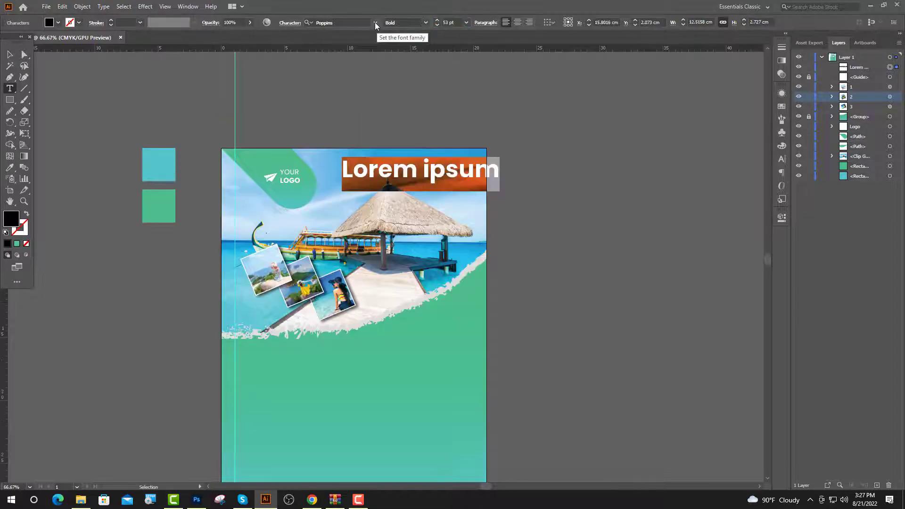
left_click(375, 22)
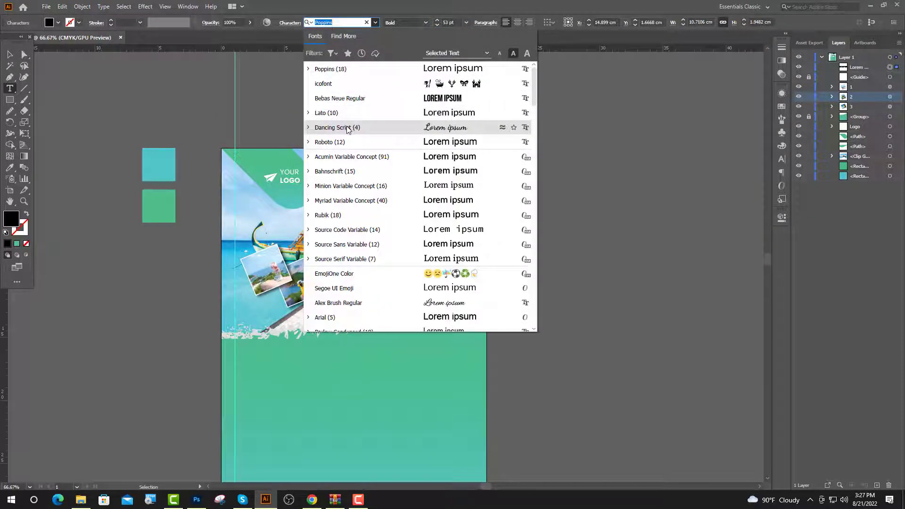
left_click(348, 128)
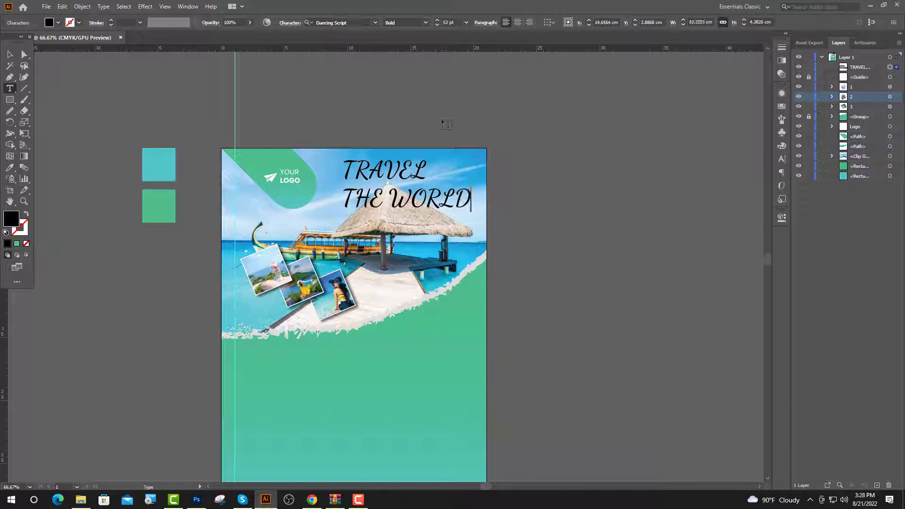
Set THE WORLD in Poppins at 40 pt and enlarge TRAVEL to 60 pt.
left_click_drag(471, 200, 341, 200)
left_click(375, 22)
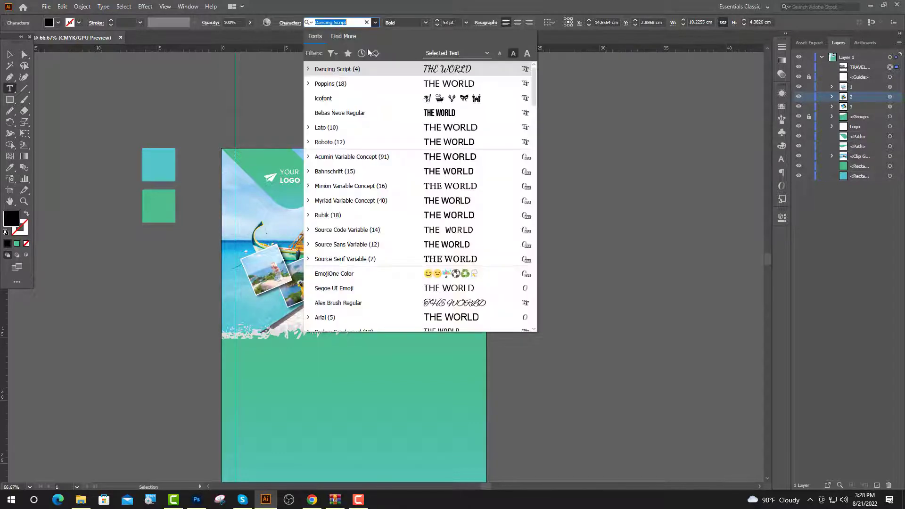
left_click(339, 87)
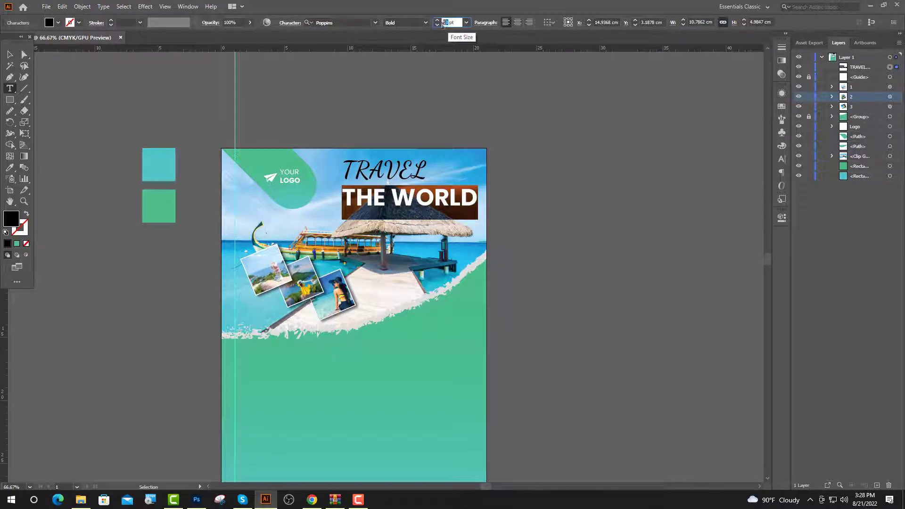
type("30")
key("Return")
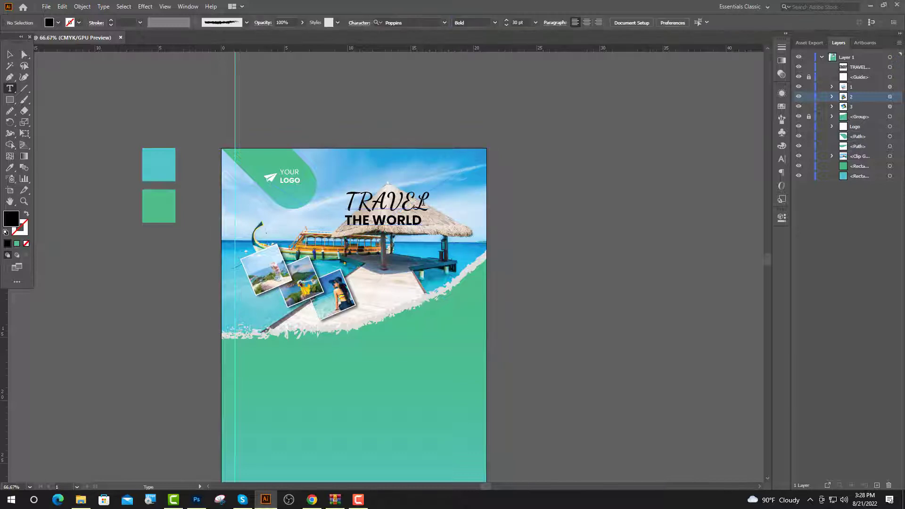
left_click_drag(430, 205, 328, 210)
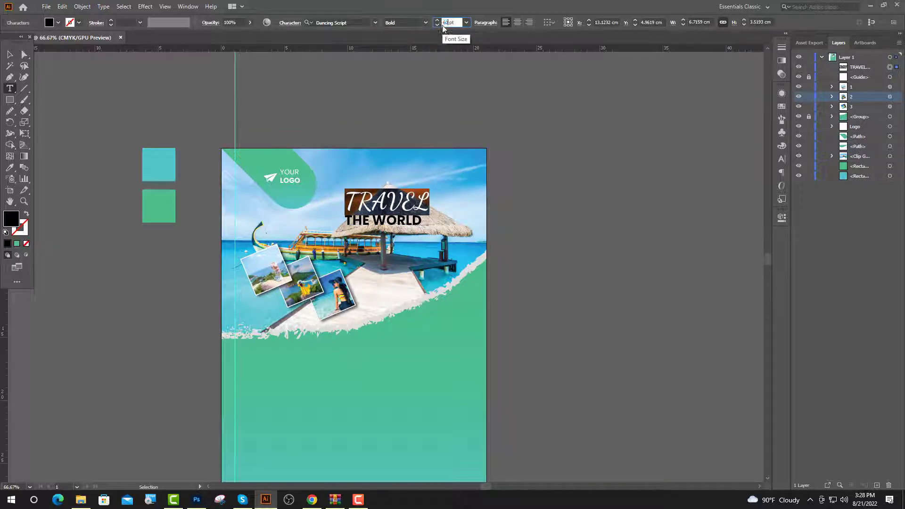
key("Return")
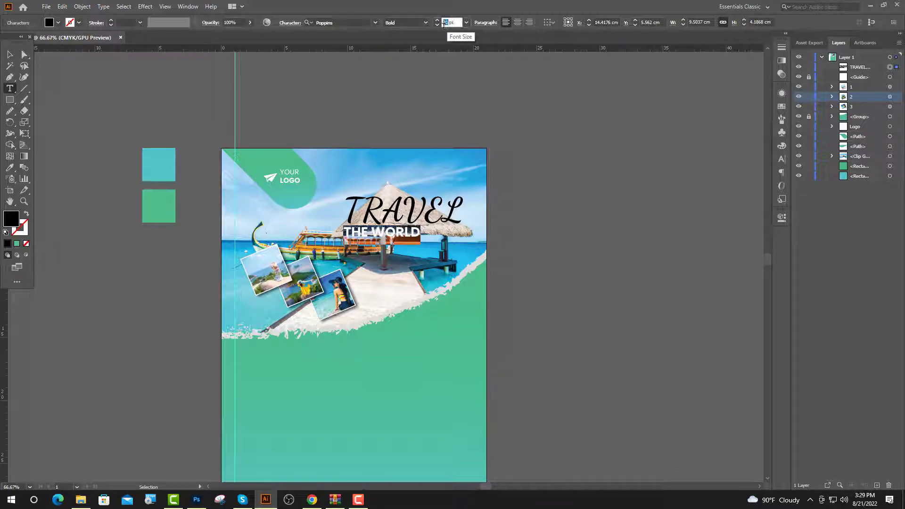
type("40")
key("Return")
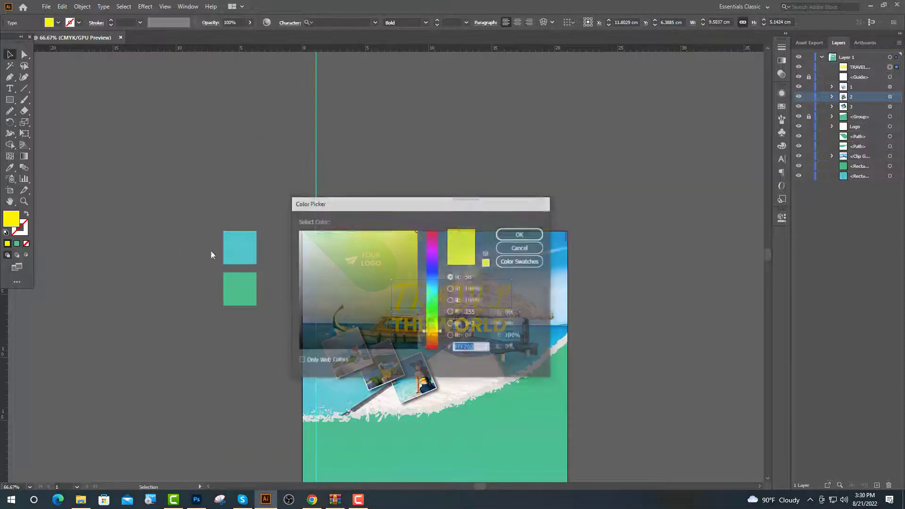
Draw a white rectangle across the flyer and move it beneath the logo, photos and wave in Layers.
type("FFFFFF")
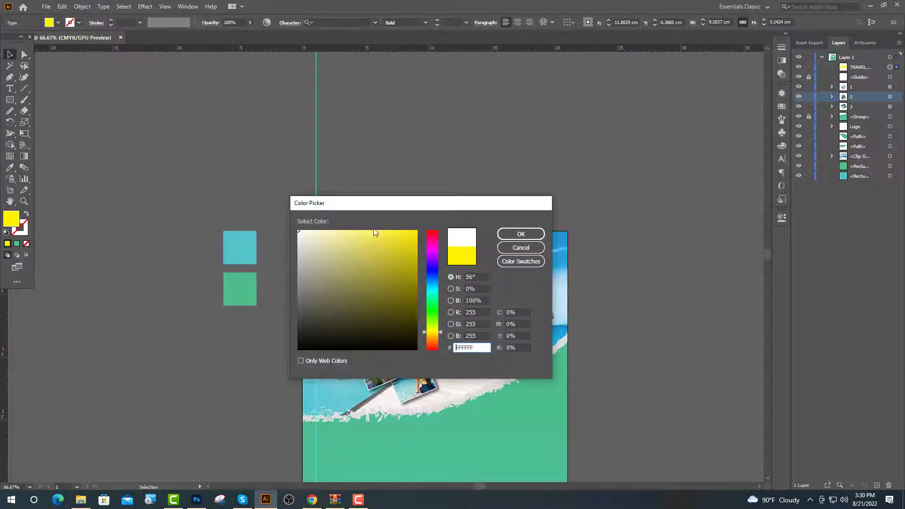
left_click(519, 234)
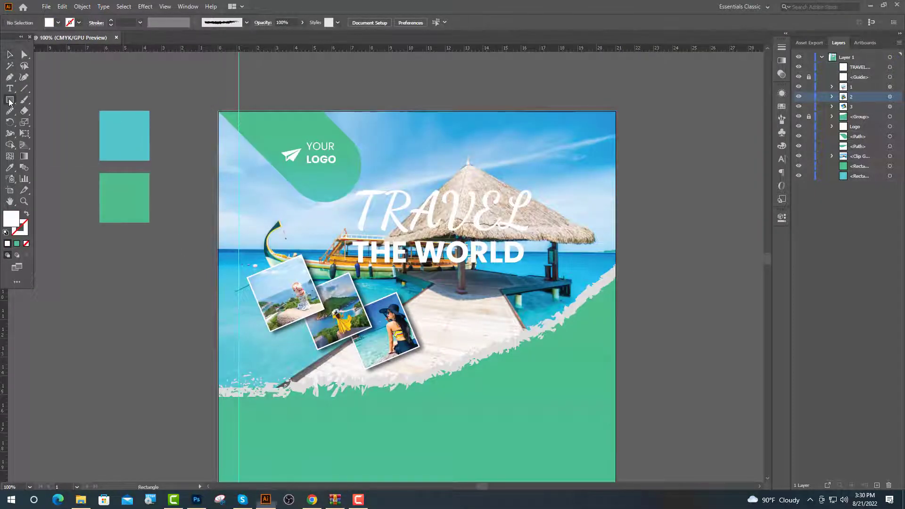
left_click_drag(218, 112, 615, 400)
key("v")
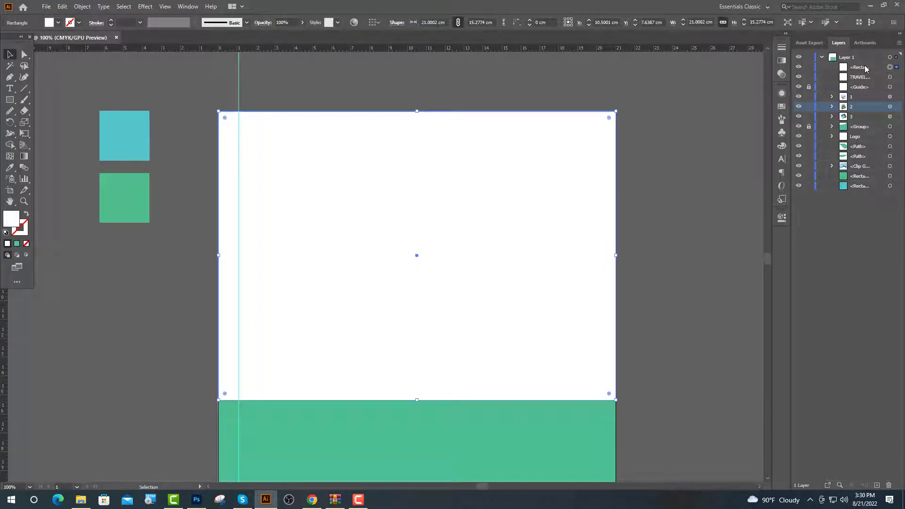
left_click_drag(864, 70, 871, 166)
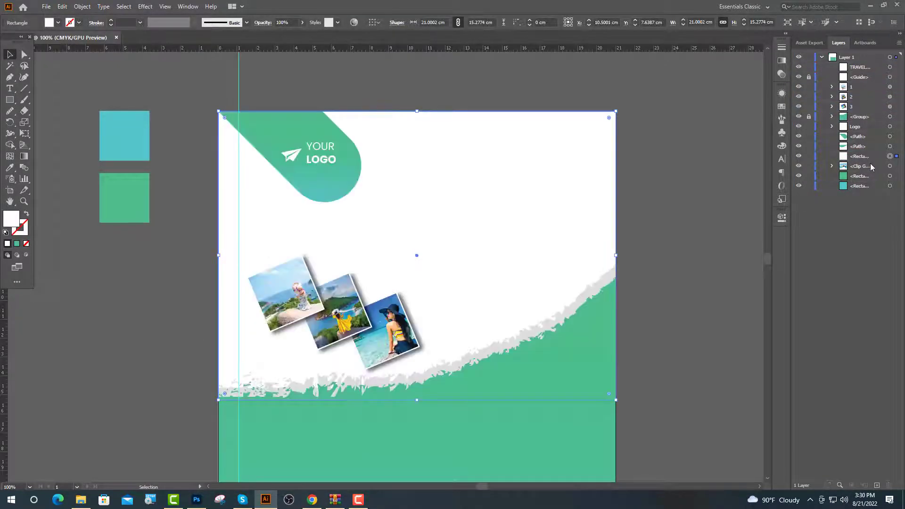
Fill the rectangle with the logo's teal-green gradient using the Eyedropper.
left_click(7, 171)
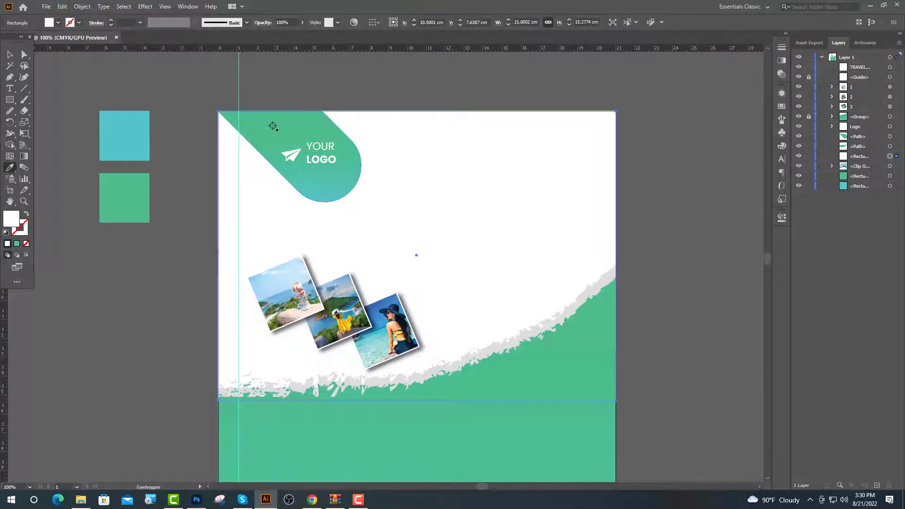
left_click(273, 125)
left_click(781, 218)
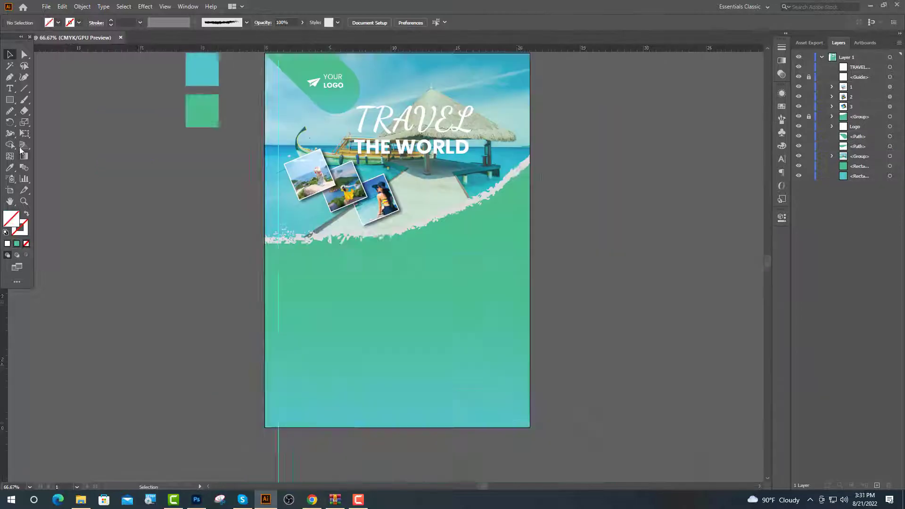
Draw a looping curved path with the Pen tool beside the TRAVEL headline.
scroll(275, 230, "right", 3)
key("p")
scroll(275, 230, "up", 2)
scroll(274, 229, "up", 4)
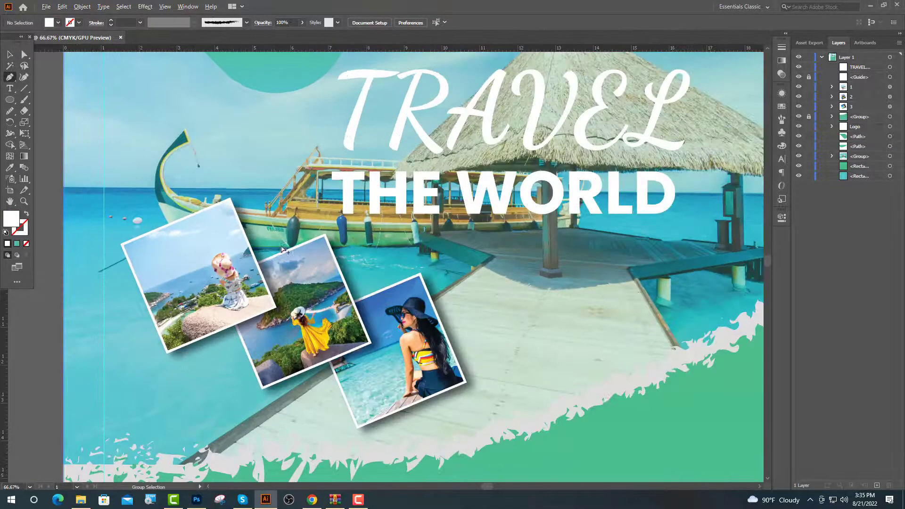
left_click(286, 261)
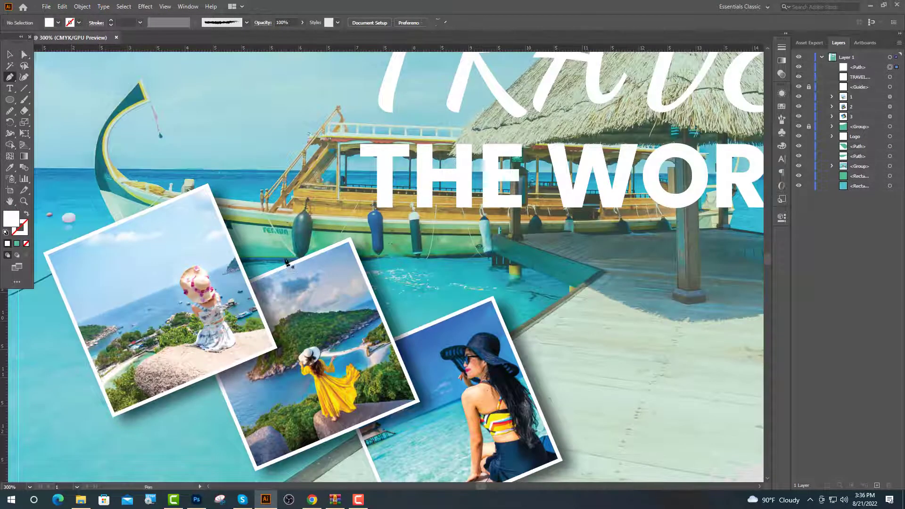
left_click_drag(330, 91, 456, 53)
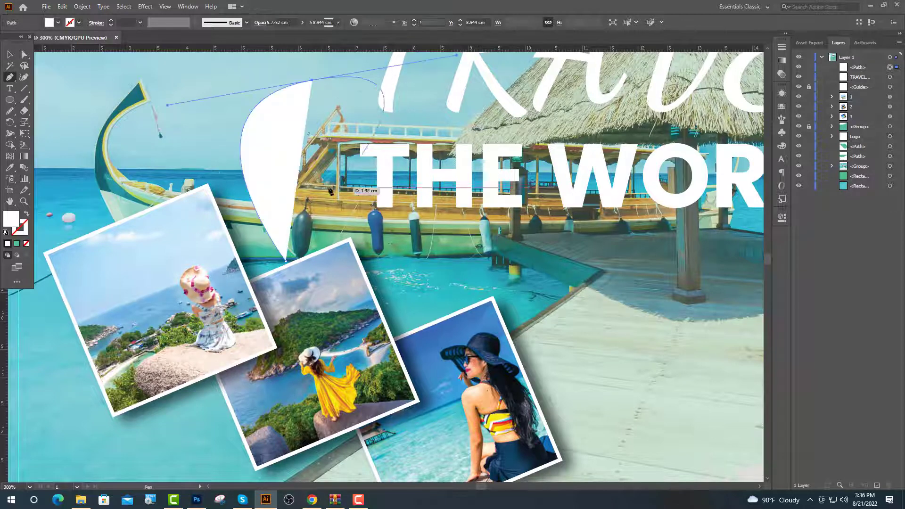
scroll(243, 196, "down", 1)
left_click_drag(234, 136, 198, 103)
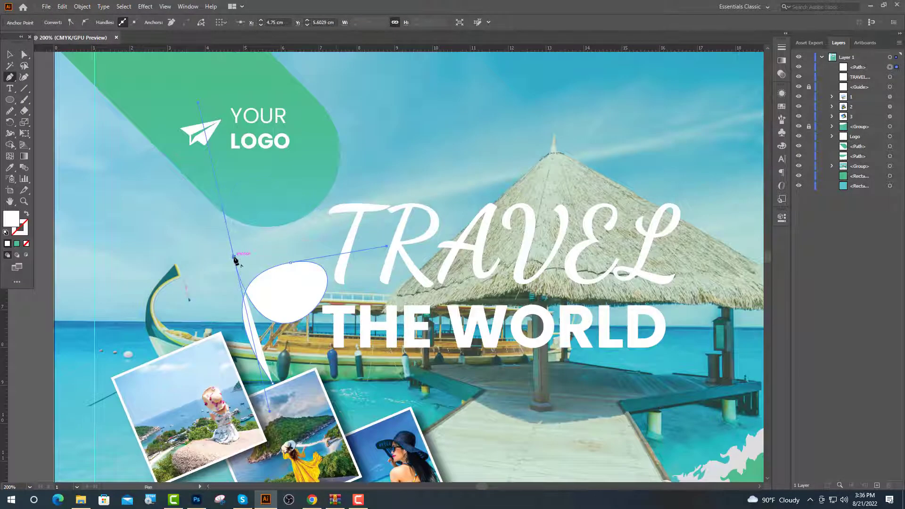
left_click_drag(234, 256, 398, 268)
left_click(10, 55)
Round off the curve's left corner by adjusting its anchor point.
left_click(24, 55)
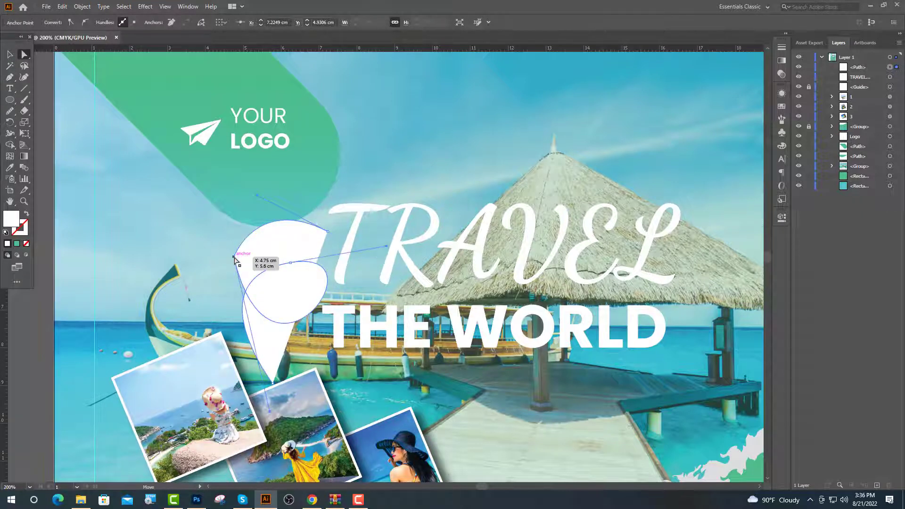
left_click(234, 257)
left_click_drag(246, 263, 354, 277)
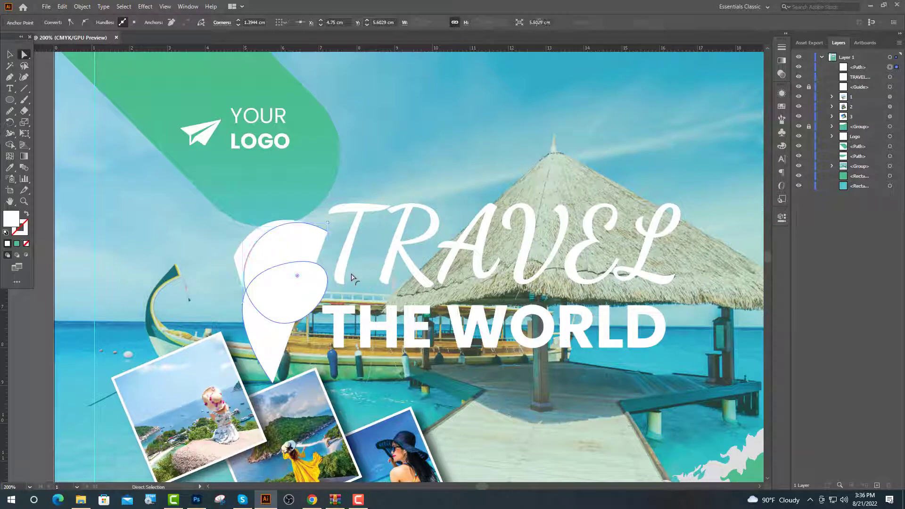
key("v")
Give the curve no fill and a black dashed stroke.
left_click(26, 214)
key("ctrl+1")
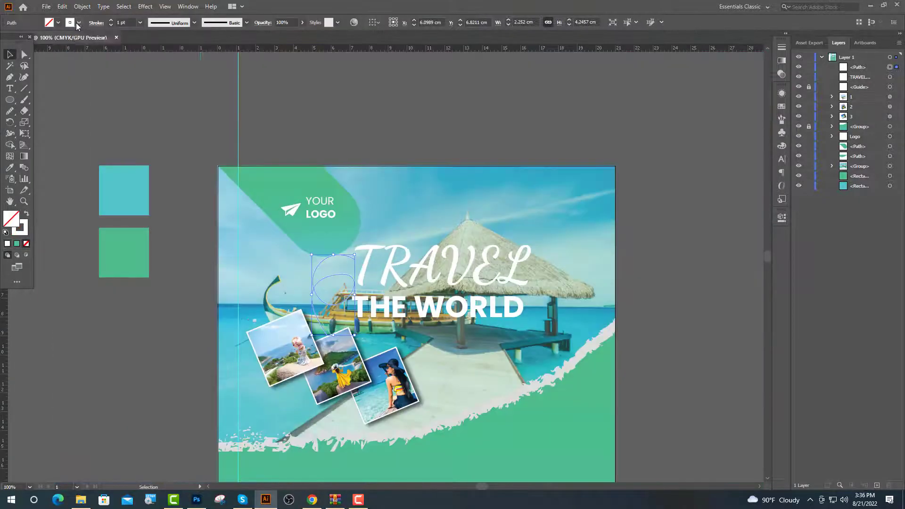
left_click(52, 22)
left_click(26, 38)
left_click(160, 92)
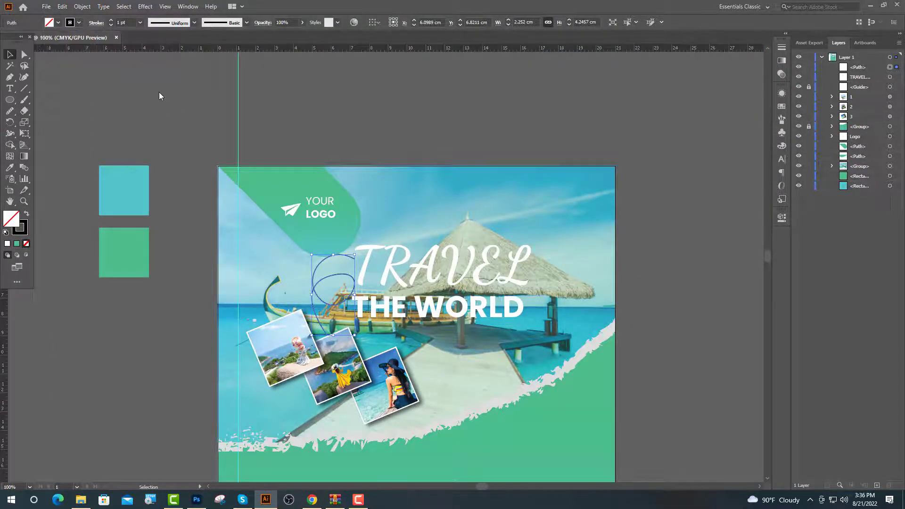
key("ctrl+equal")
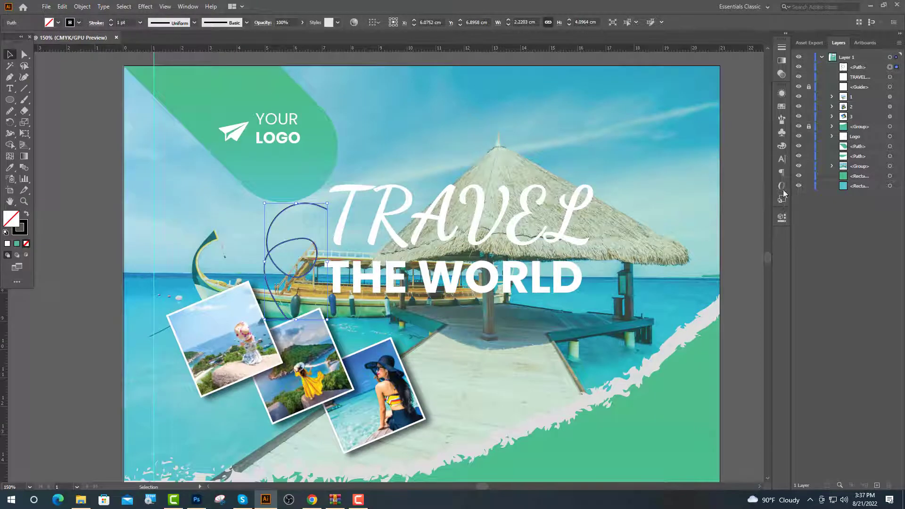
left_click(781, 218)
left_click(678, 230)
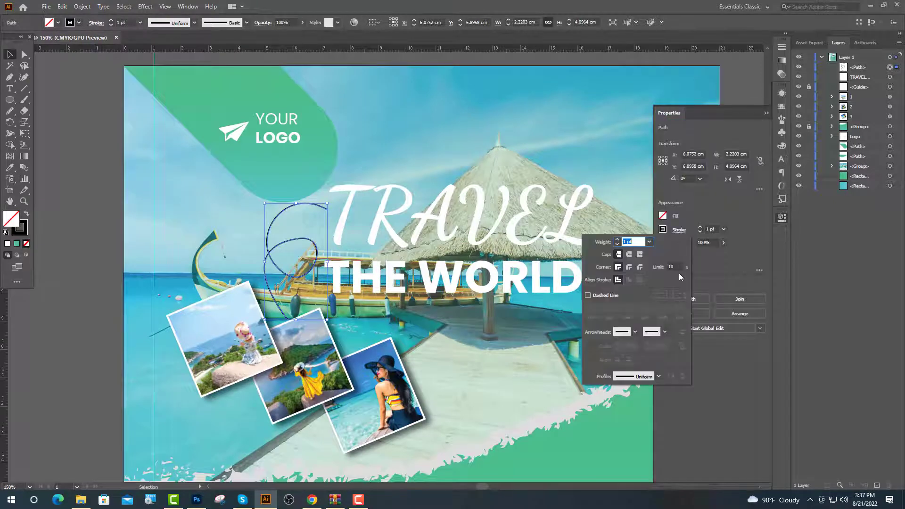
left_click(603, 295)
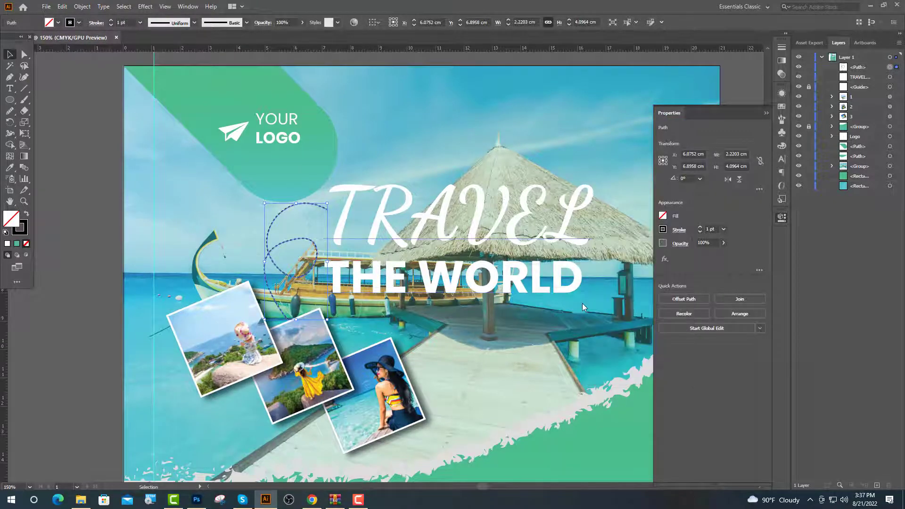
left_click(582, 307)
left_click(10, 88)
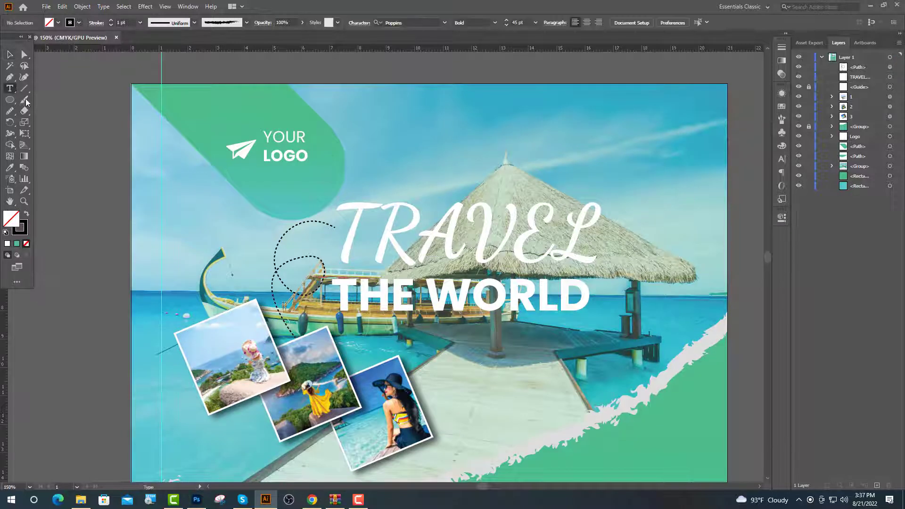
Create Lorem ipsum point text, move it to the dashed curve's top end, and set it to 20 pt.
left_click(218, 223)
left_click(446, 23)
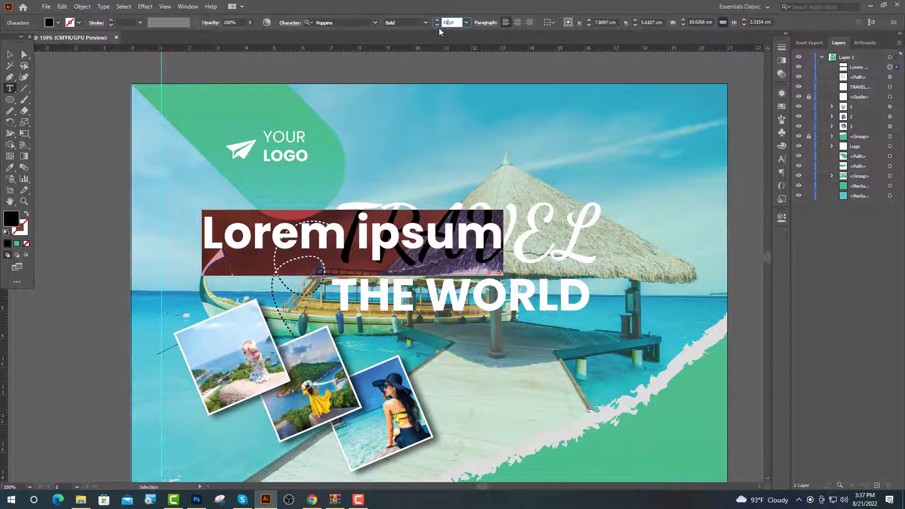
type("16")
key("Return")
key("Escape")
left_click_drag(238, 252, 332, 229)
double_click(296, 229)
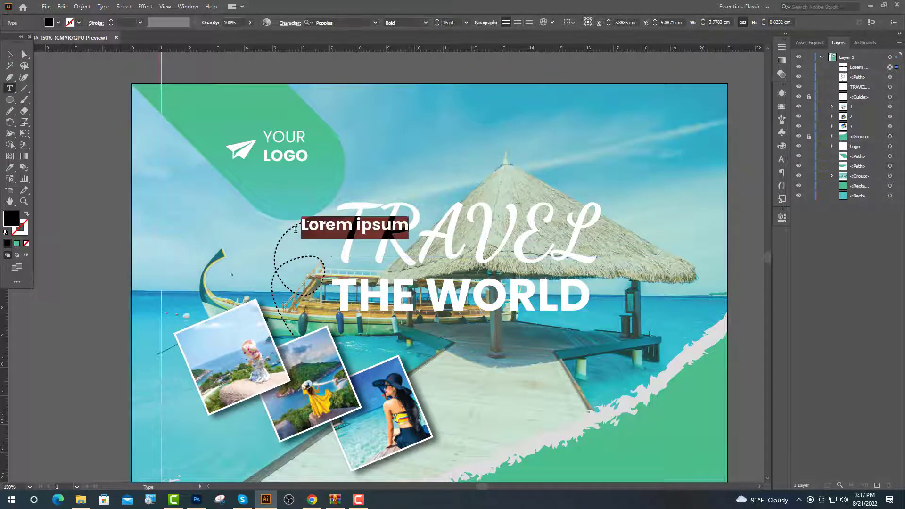
left_click(448, 22)
key("Return")
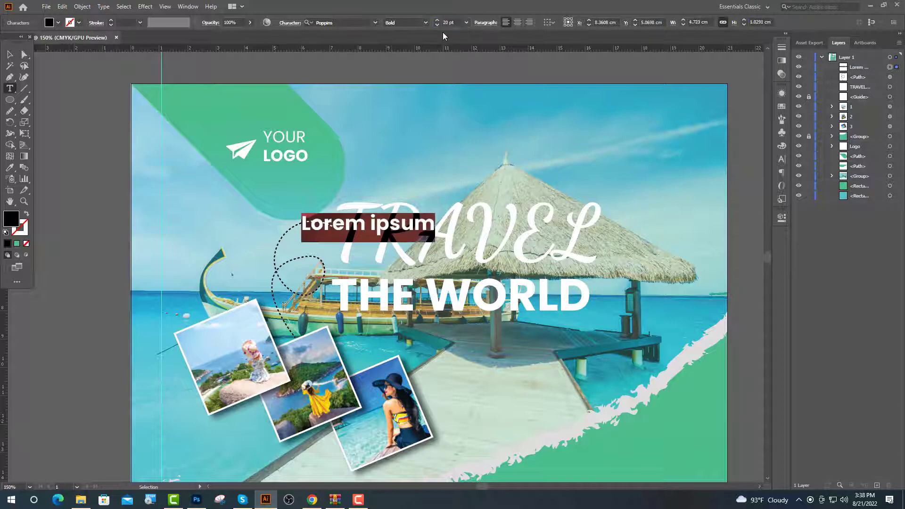
left_click(315, 505)
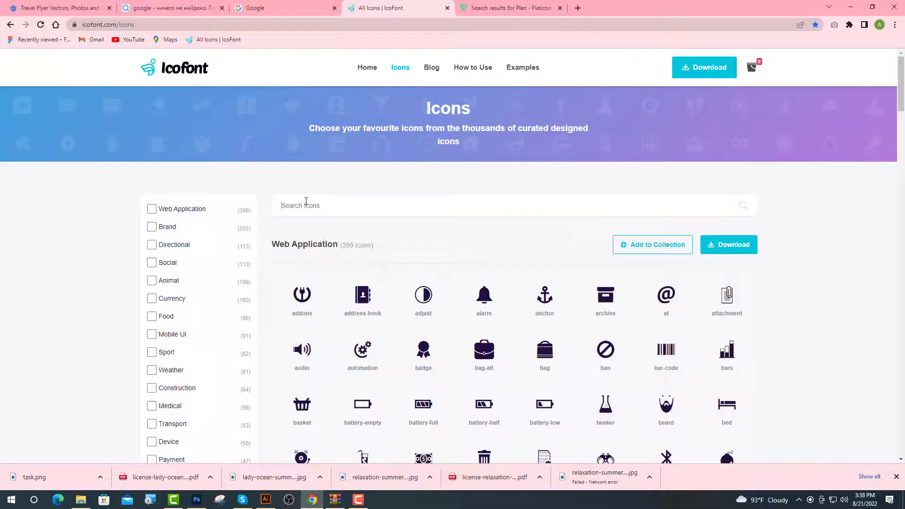
Search IcoFont for 'pla' and select the airplane-alt glyph (ee0d) in its detail view.
left_click(305, 201)
type("pla")
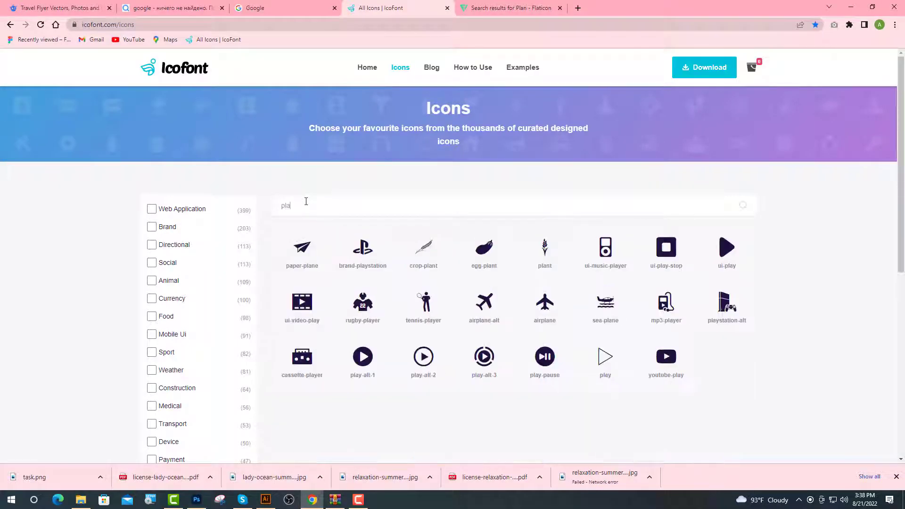
left_click(487, 314)
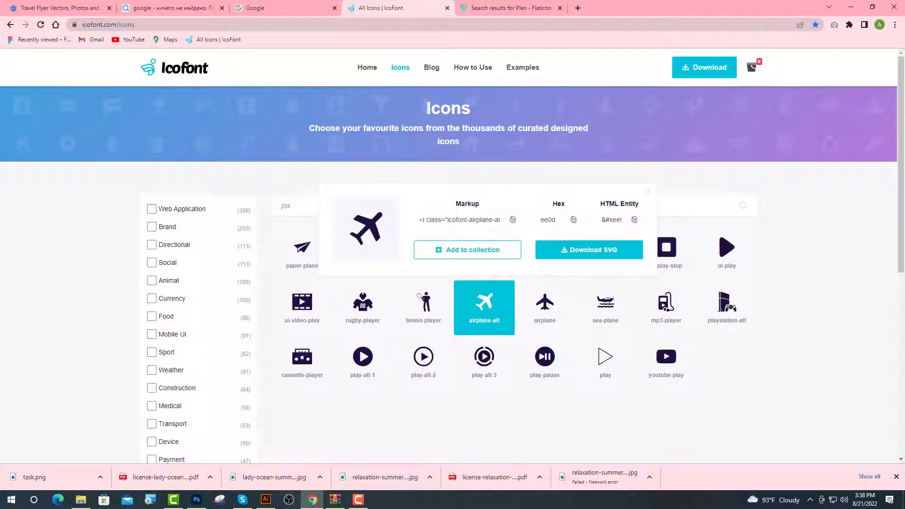
double_click(365, 227)
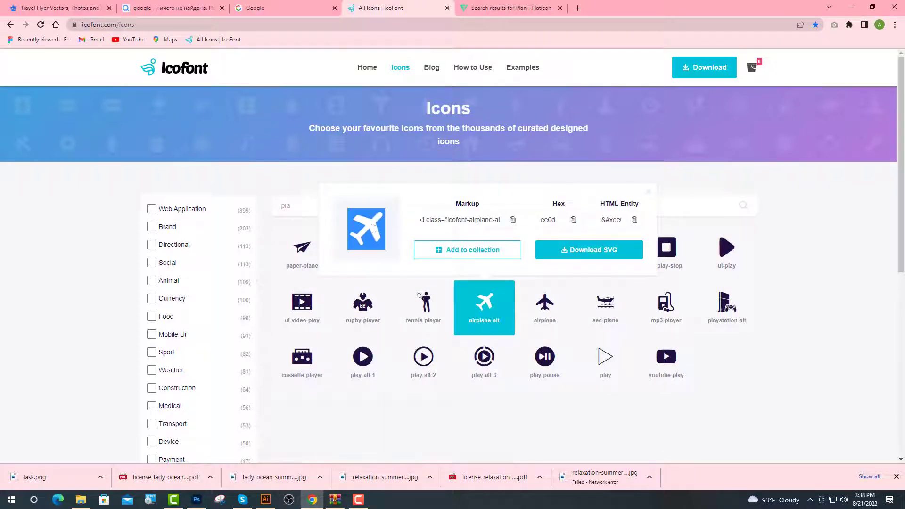
left_click(265, 499)
Replace the placeholder with the airplane glyph in icofont and nudge it to the curve's end.
key("BackSpace")
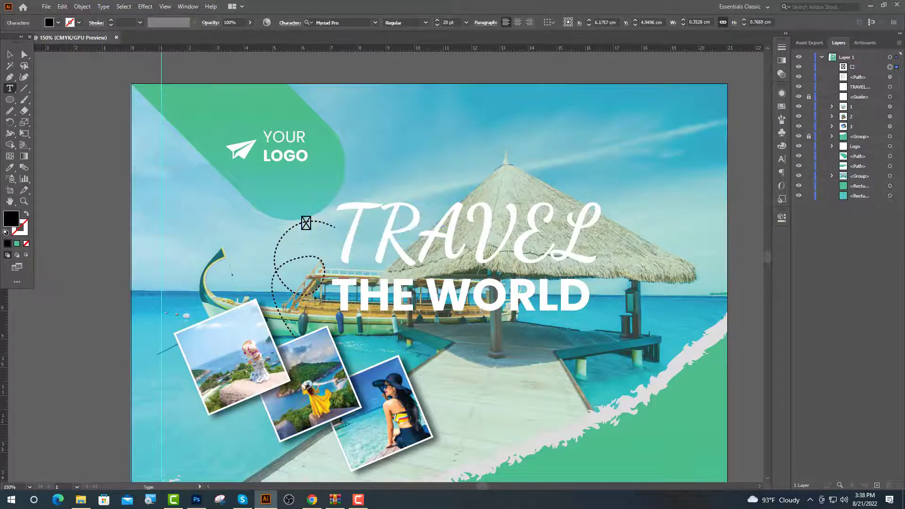
left_click_drag(306, 223, 267, 221)
left_click(341, 22)
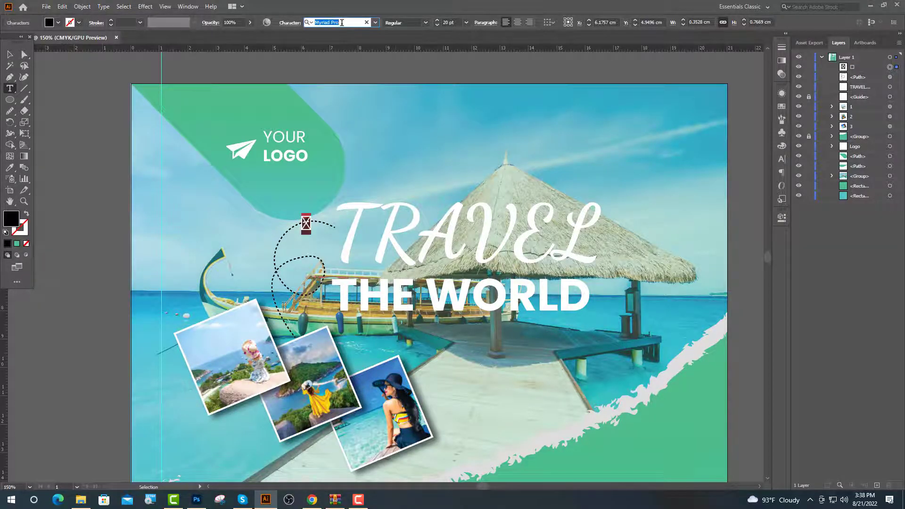
type("icofont")
key("Return")
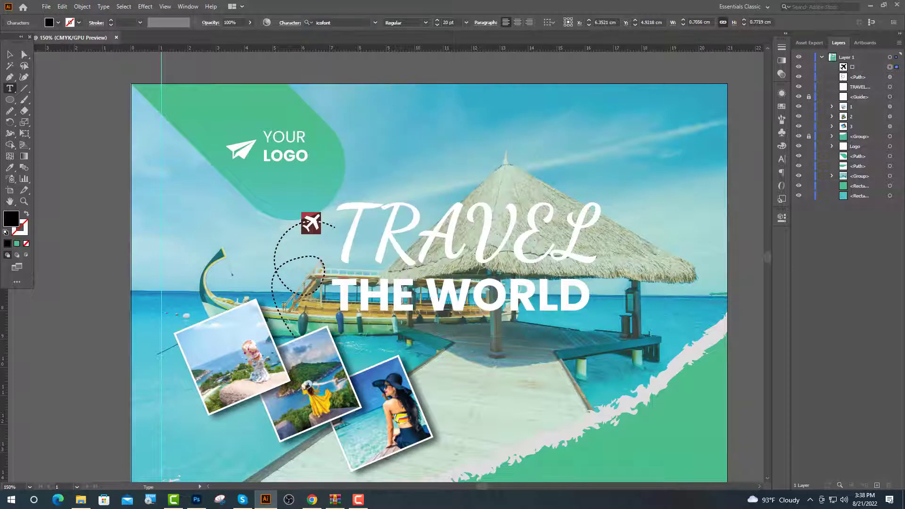
key("Escape")
left_click_drag(317, 222, 344, 226)
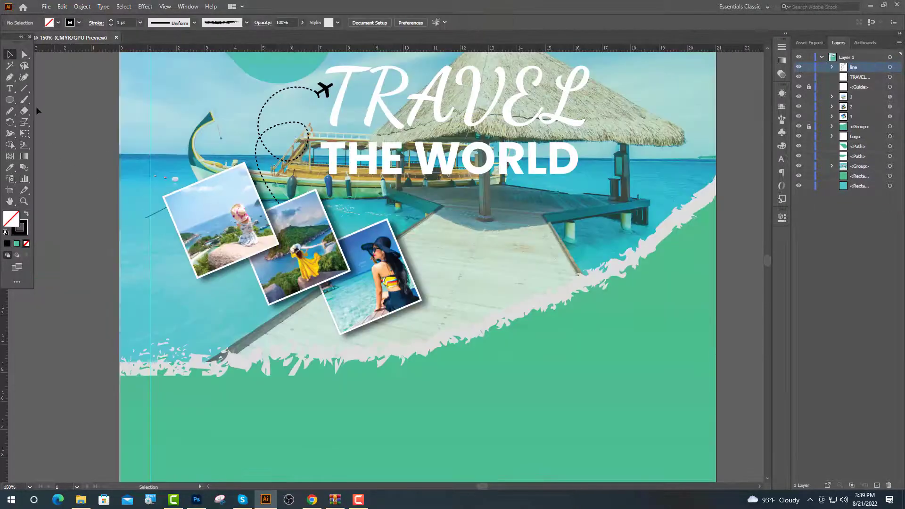
Set the word THE in the headline to Regular weight.
key("t")
left_click_drag(404, 158, 320, 157)
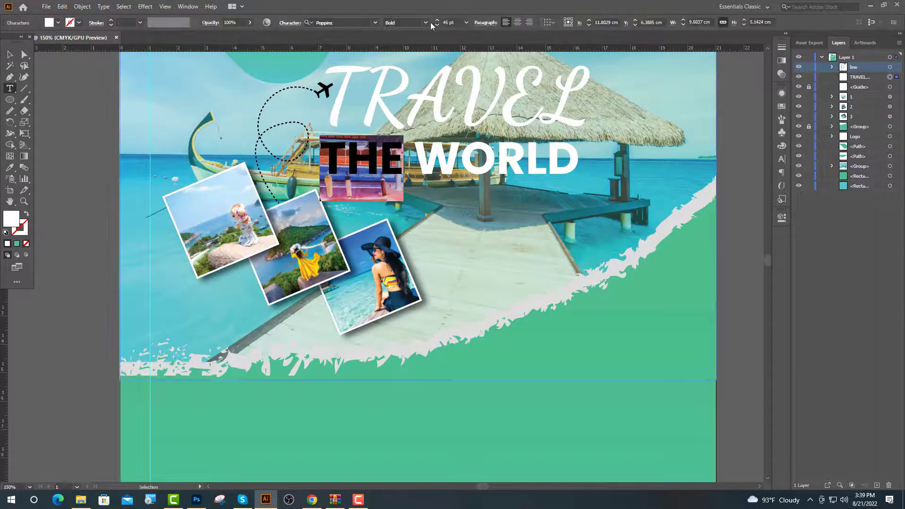
left_click(428, 21)
left_click(406, 100)
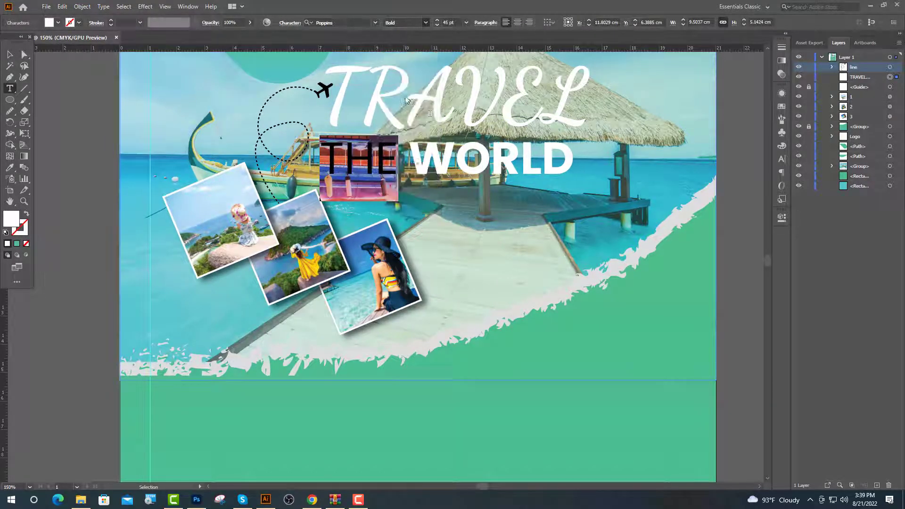
key("ctrl+shift+a")
key("v")
scroll(325, 285, "down", 2)
scroll(417, 293, "up", 1)
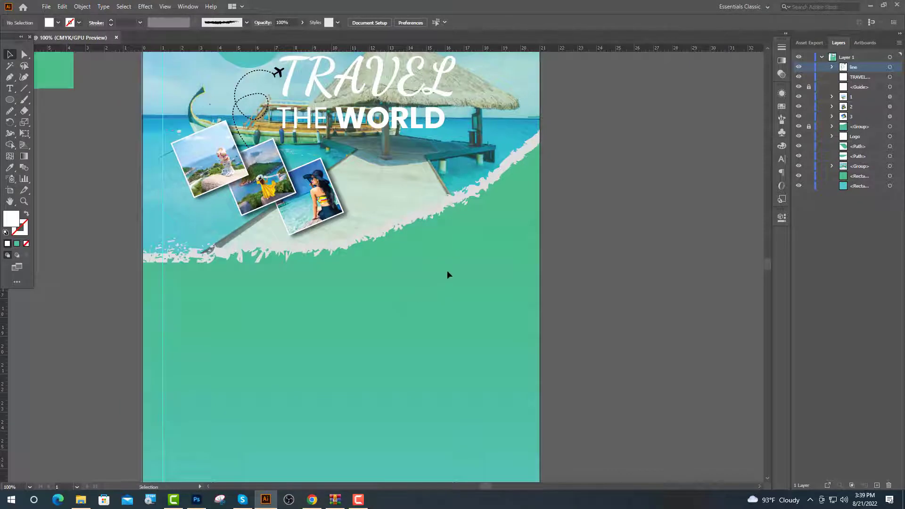
Draw a white circle over the torn edge at right, moving and enlarging it into place.
scroll(447, 275, "down", 2)
left_click(9, 99)
left_click_drag(449, 161, 495, 207)
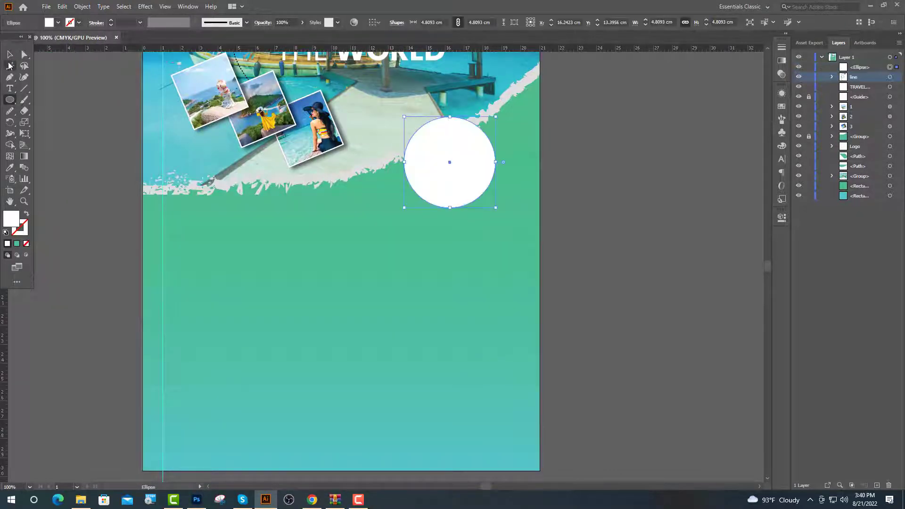
left_click(9, 54)
left_click_drag(419, 185, 441, 231)
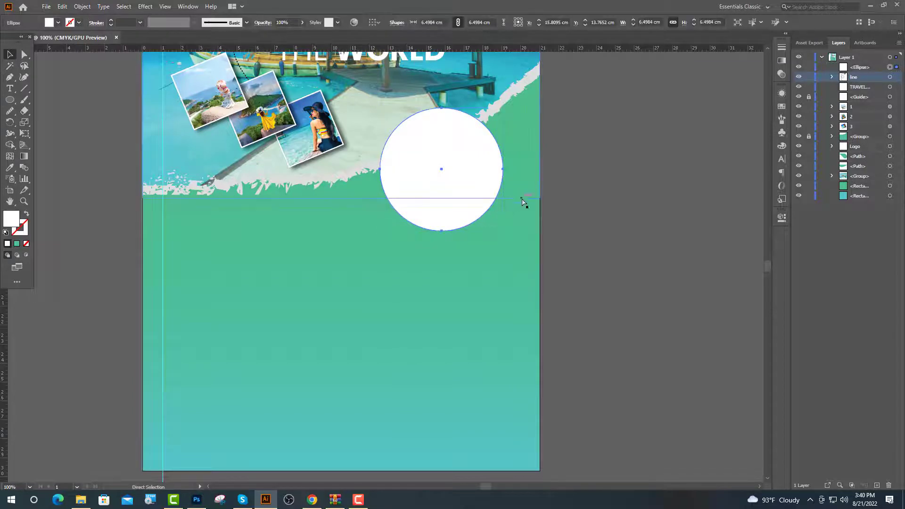
Paste a copy of the circle in front and shrink it inside the original.
key("ctrl+c")
key("ctrl+f")
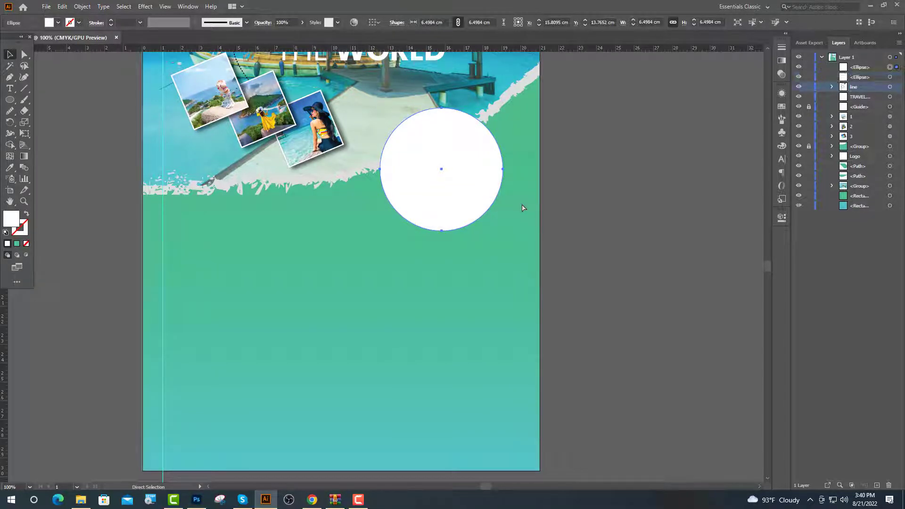
left_click_drag(442, 108, 442, 120)
Swap the inner circle's fill and stroke, giving it a teal 3 pt outline.
left_click(26, 216)
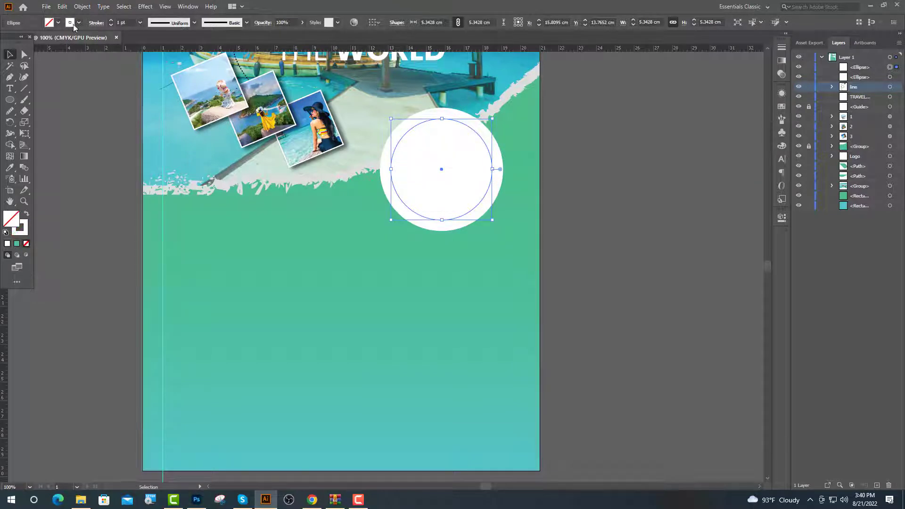
left_click(79, 23)
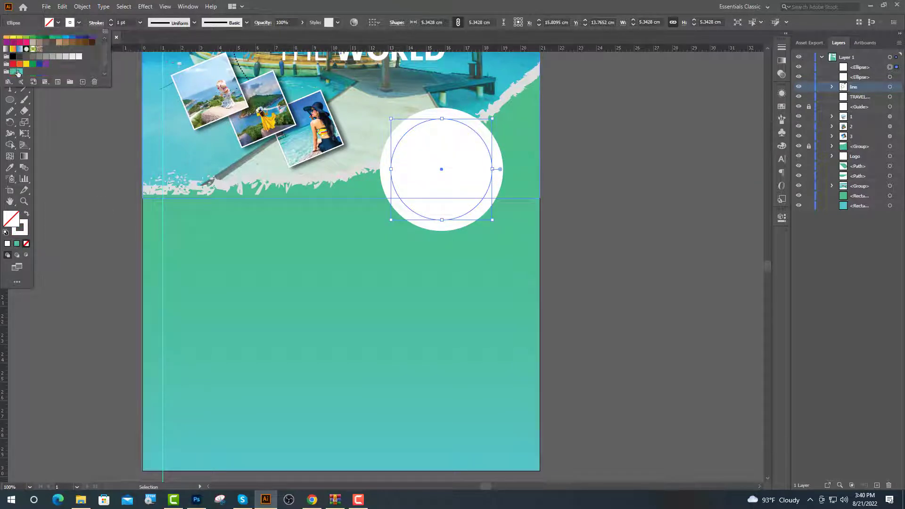
left_click(18, 72)
scroll(103, 24, "up", 1)
left_click(111, 21)
left_click(111, 21)
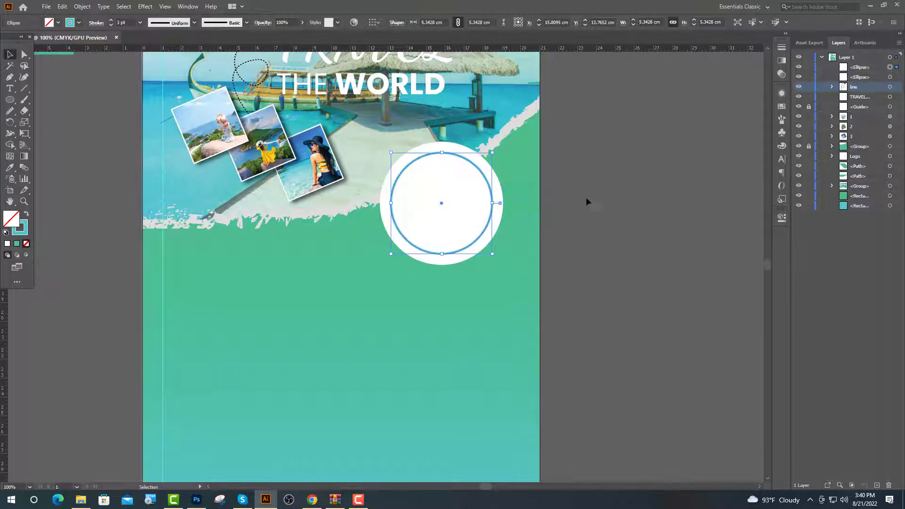
left_click(629, 254)
Turn on Dashed Line for the inner circle's stroke in Properties.
scroll(488, 286, "up", 1)
scroll(421, 224, "up", 2)
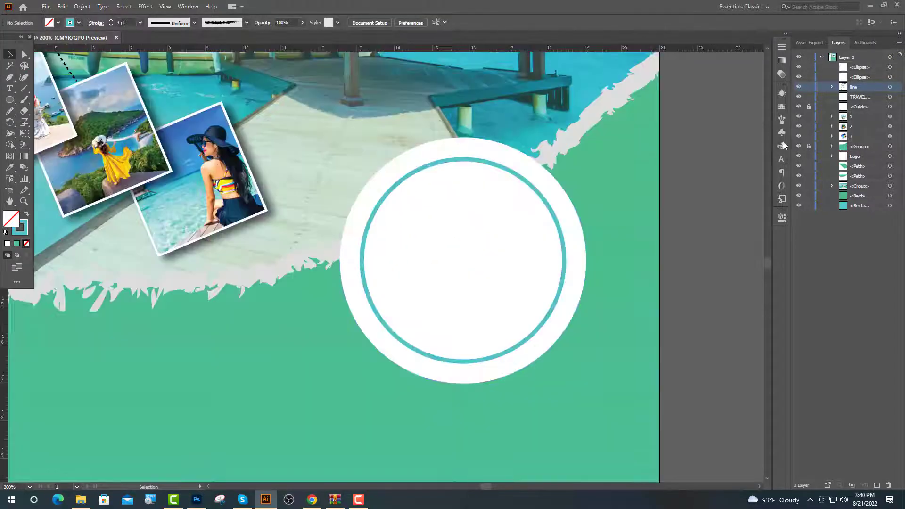
left_click(783, 219)
left_click(565, 247)
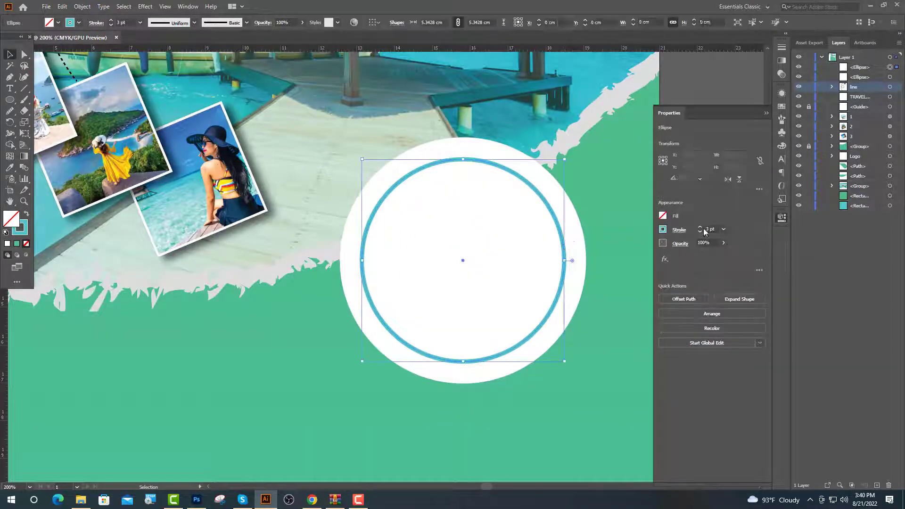
left_click(677, 232)
left_click(601, 296)
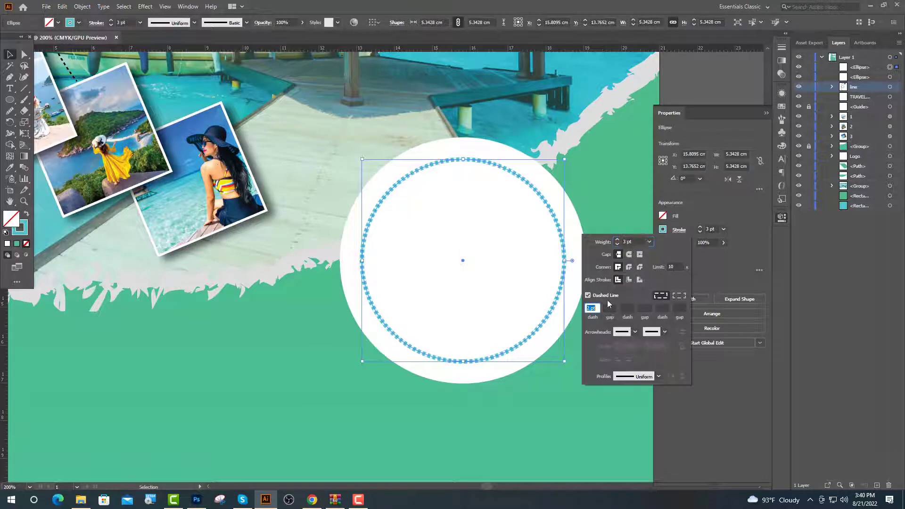
left_click(767, 112)
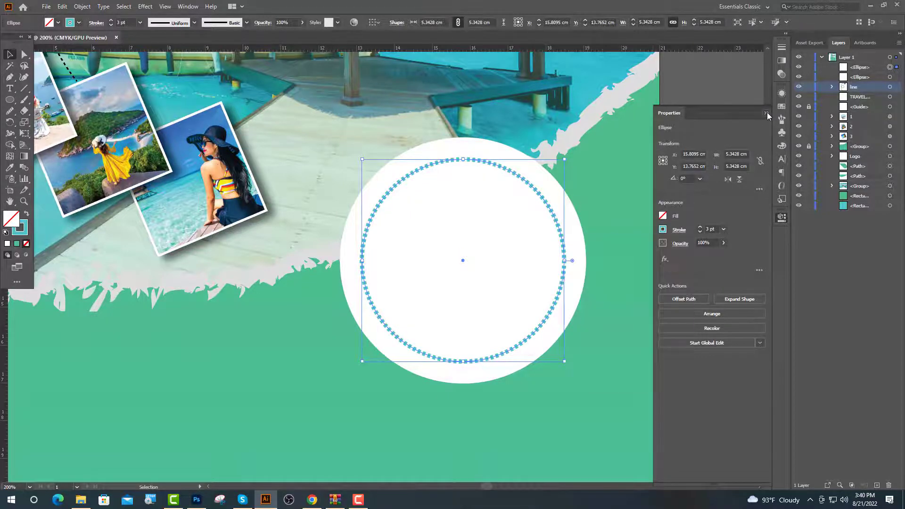
left_click(767, 112)
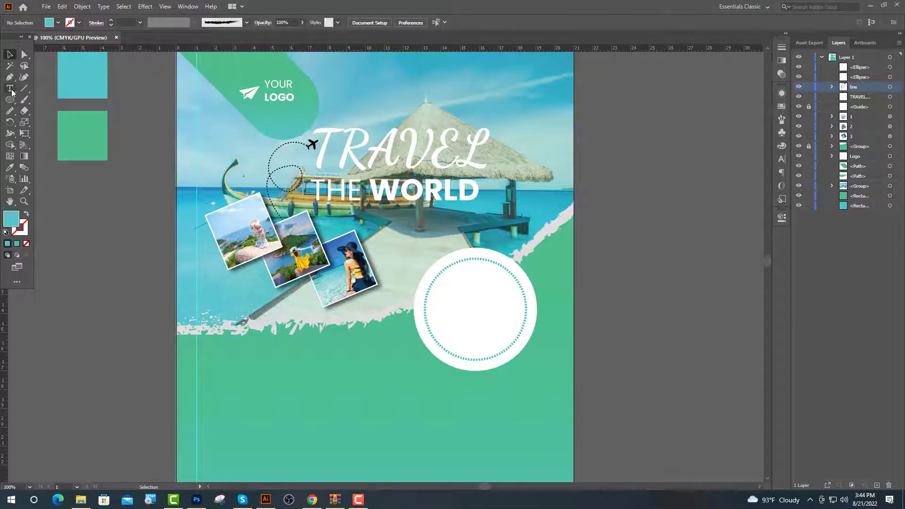
Type 'Up to', '40%' and 'Off' on three lines inside the circle and centre the block.
left_click(10, 89)
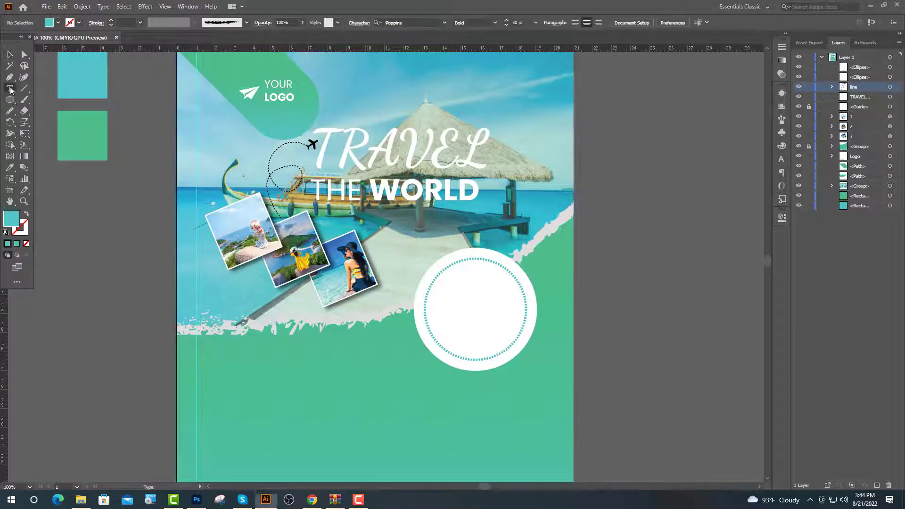
left_click(442, 296)
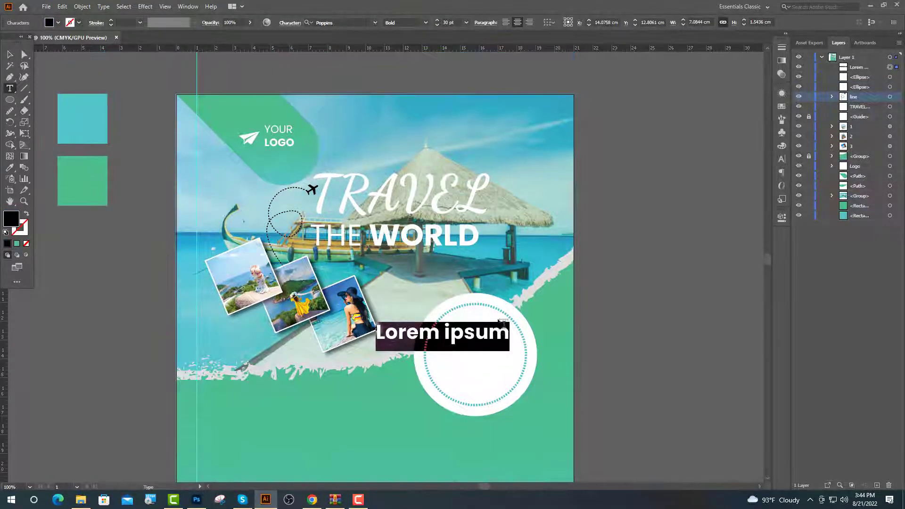
key("ctrl+equal")
key("ctrl+equal")
type("Up to")
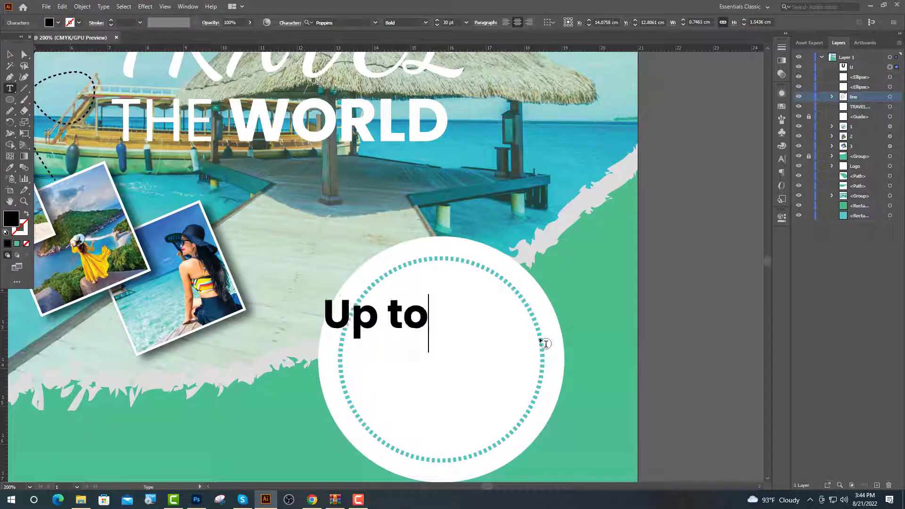
key("Return")
type("4")
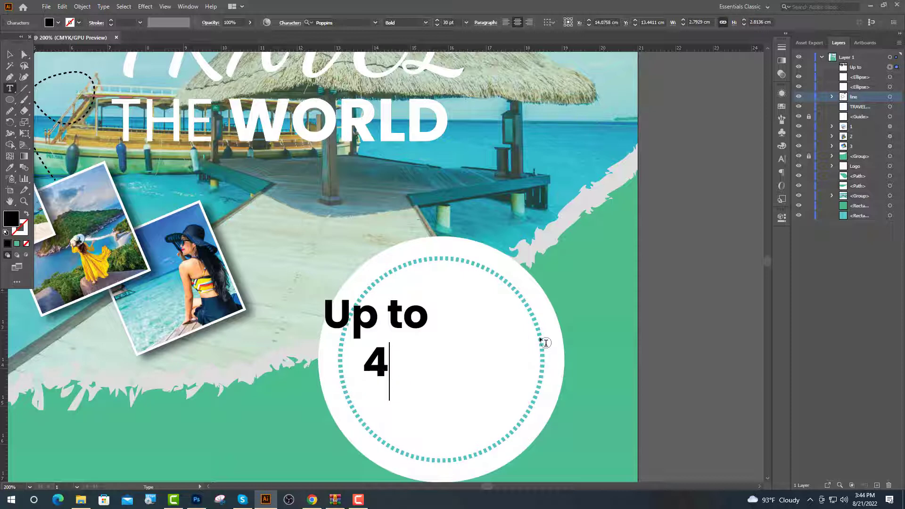
type("0%")
key("Return")
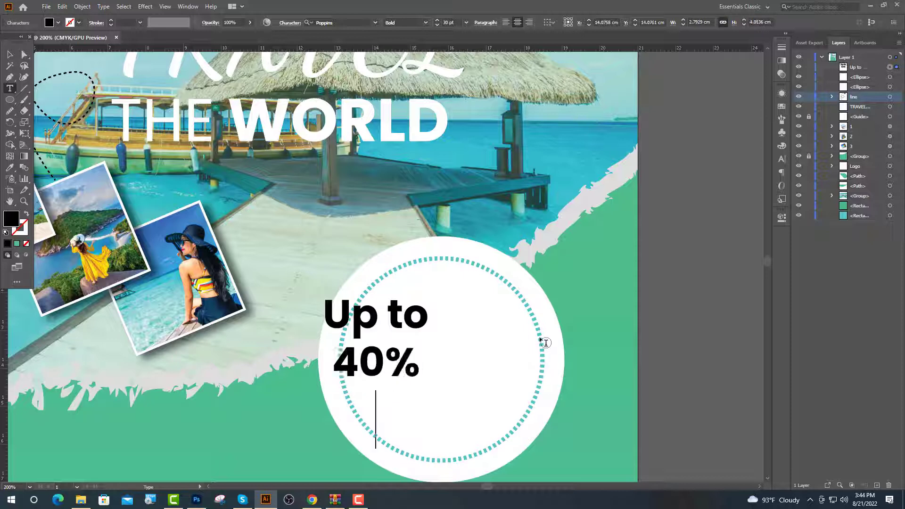
type("Off")
key("Escape")
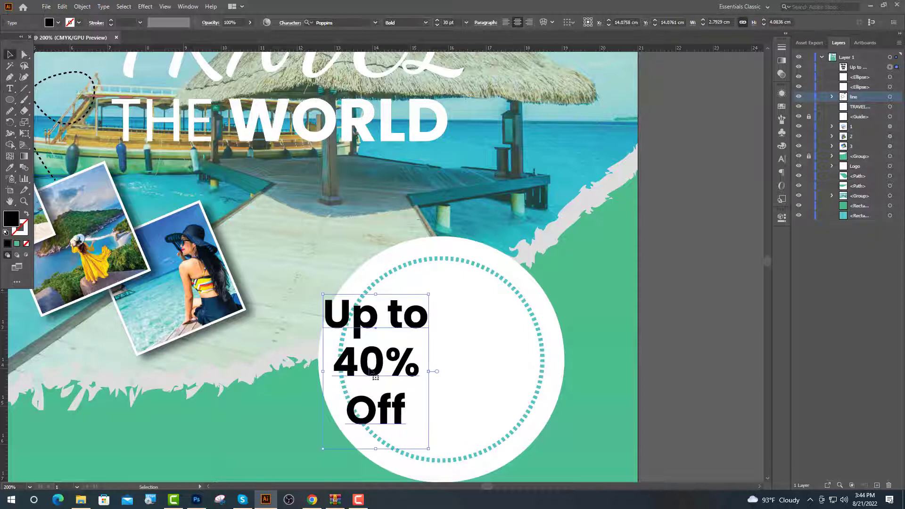
mouse_move(369, 370)
left_mouse_down()
mouse_move(444, 370)
mouse_move(383, 365)
left_mouse_up()
Set the '40%' line to 40 pt and the 'Up to' and 'Off' lines to 24 pt.
left_click(9, 88)
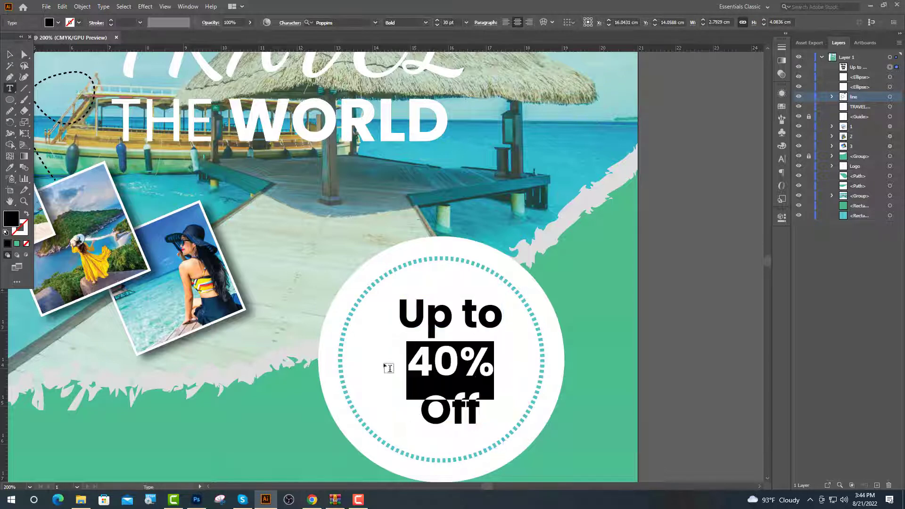
left_click_drag(449, 22, 441, 23)
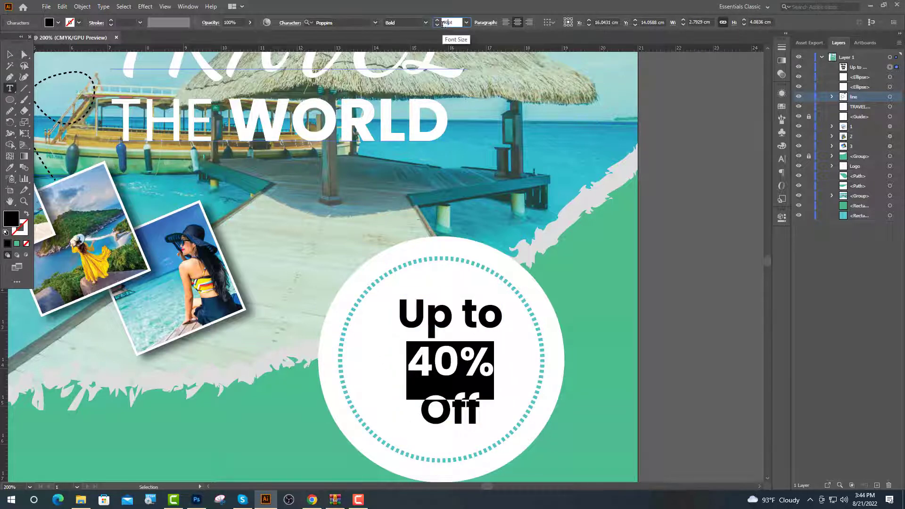
type("40")
key("Return")
left_click_drag(503, 309, 391, 303)
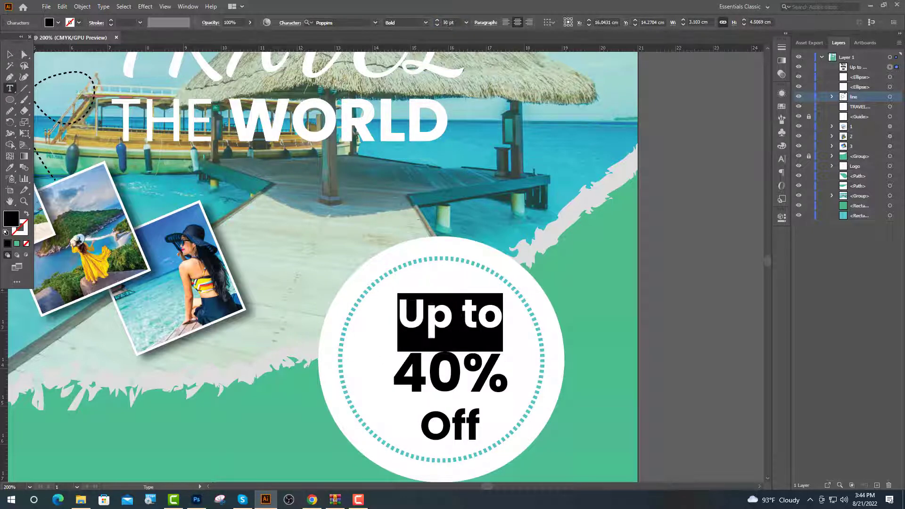
left_click_drag(448, 23, 443, 23)
type("24")
key("Return")
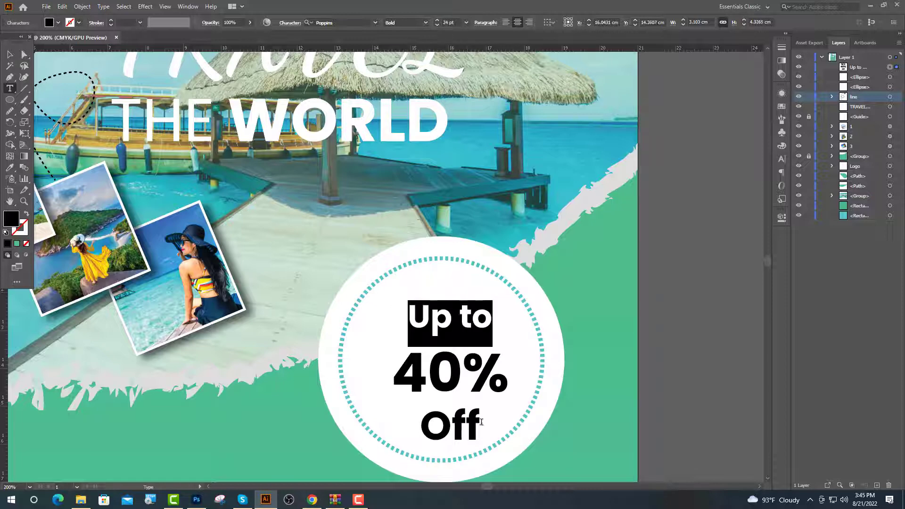
left_click_drag(481, 421, 416, 421)
left_click(448, 22)
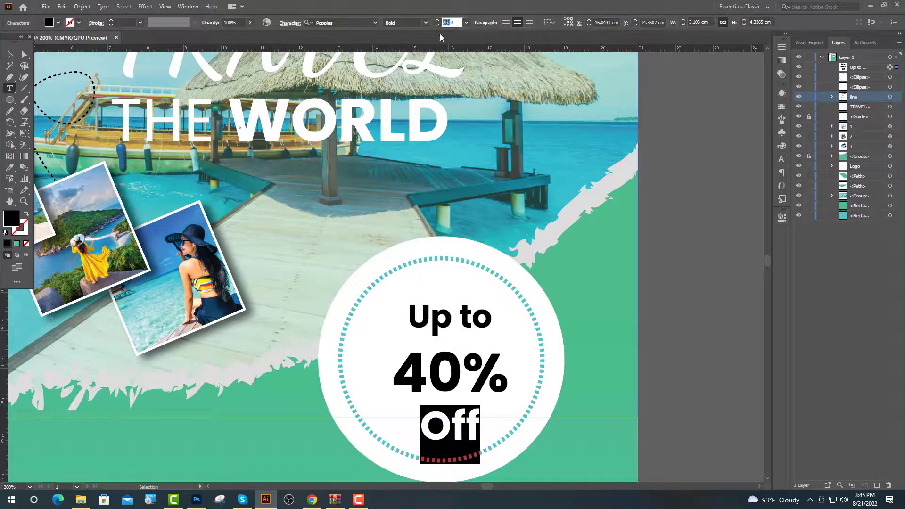
type("24")
key("Return")
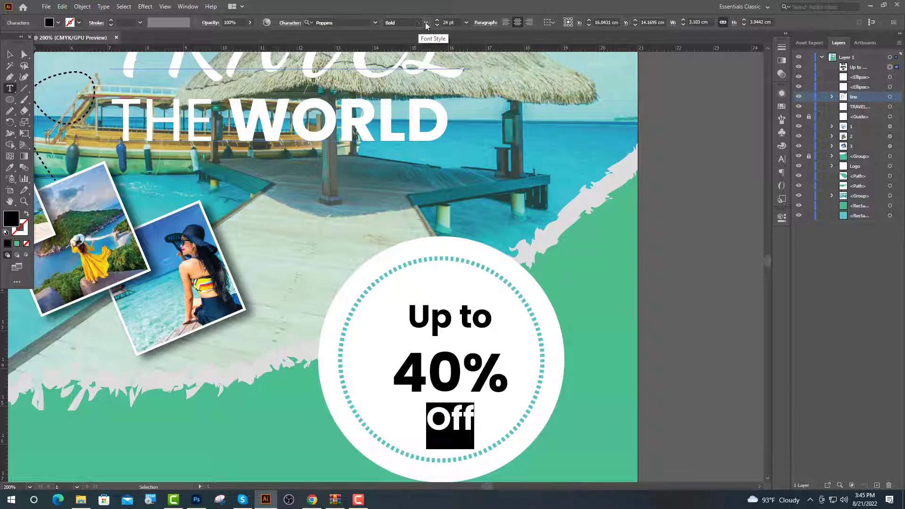
Give the 'Off' and 'Up to' lines a lighter Medium font weight.
left_click(426, 22)
left_click(402, 116)
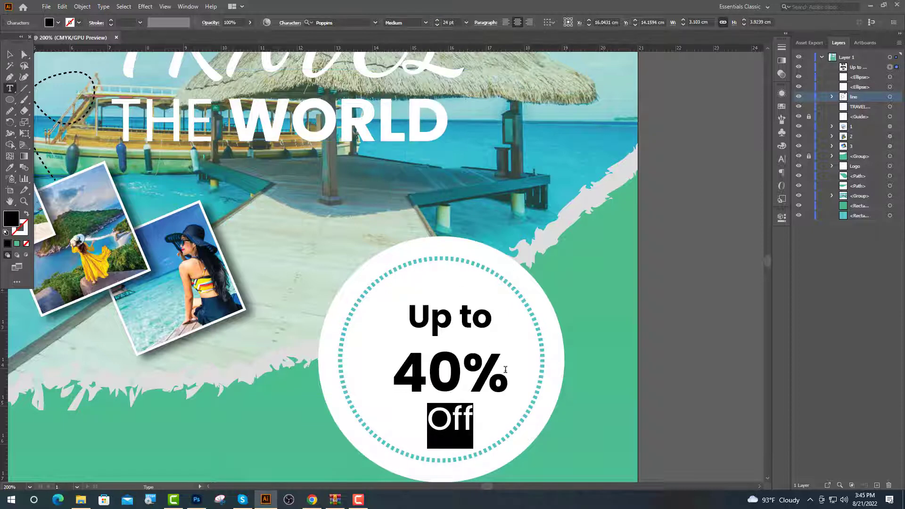
left_click_drag(493, 317, 398, 314)
left_click(425, 23)
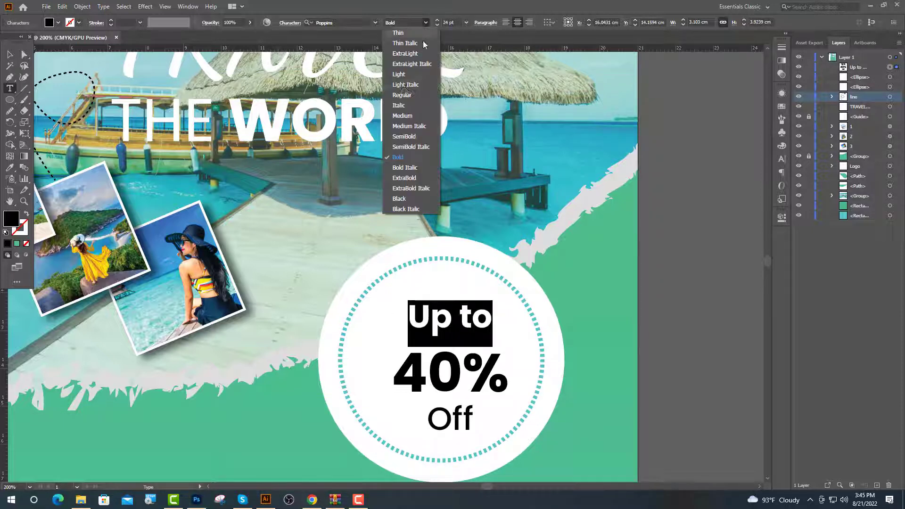
left_click(402, 116)
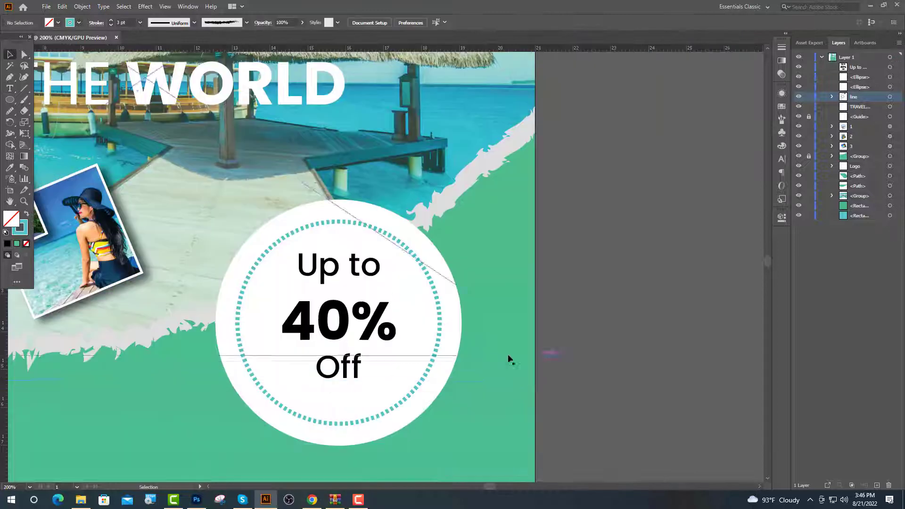
Fill the badge circle with the airplane icon's black and make the 'Up to 40% Off' text white.
left_click(453, 349)
scroll(565, 316, "down", 1)
key("i")
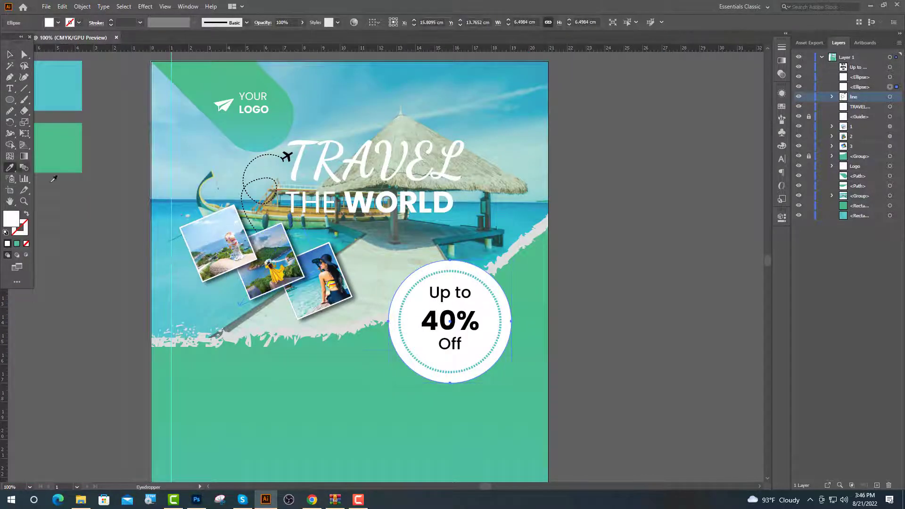
left_click(284, 158)
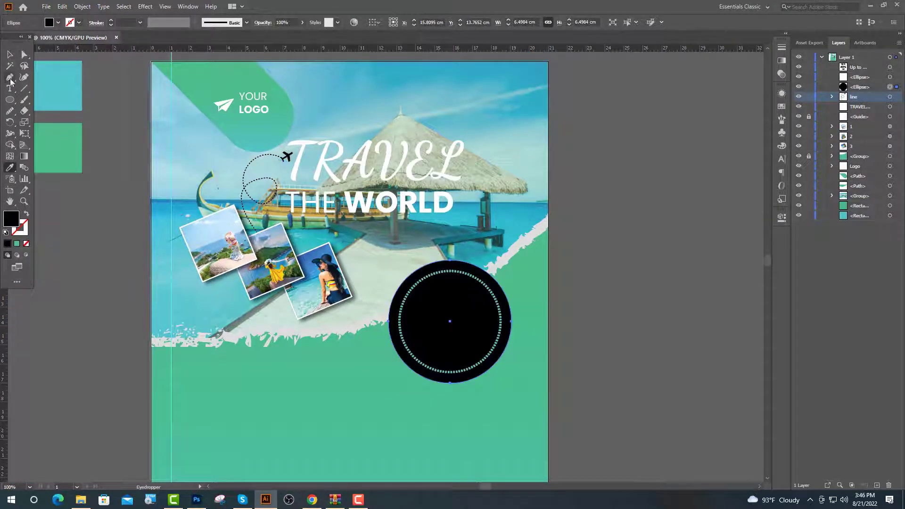
left_click(10, 54)
left_click(438, 330)
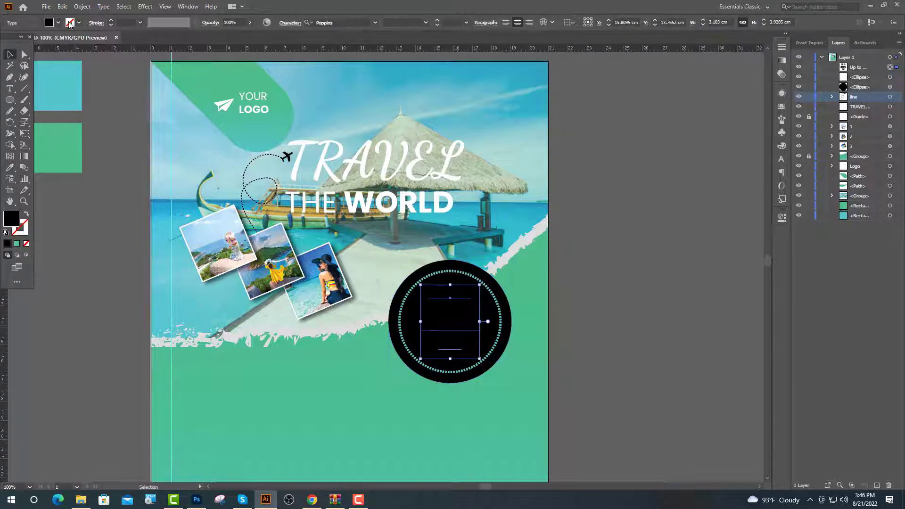
left_click(58, 23)
left_click(19, 39)
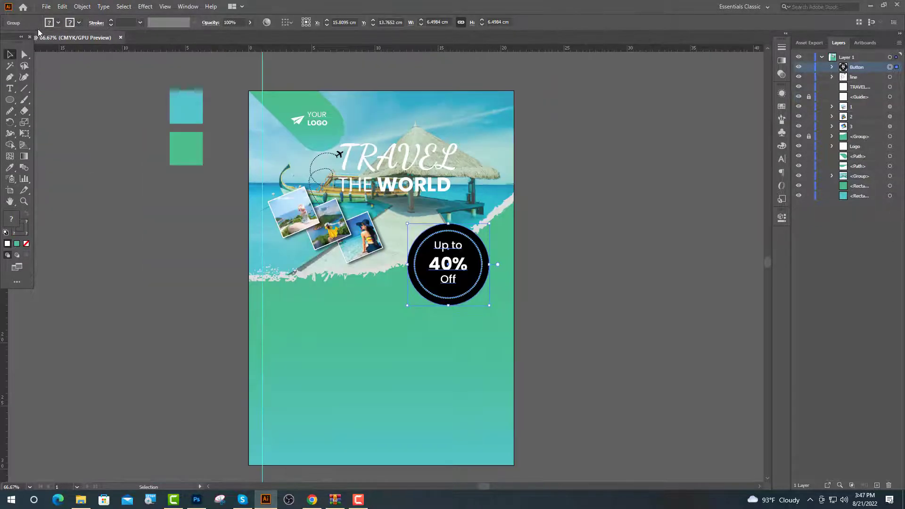
Add a drop shadow to the badge with a -0.2 cm horizontal offset.
left_click(145, 6)
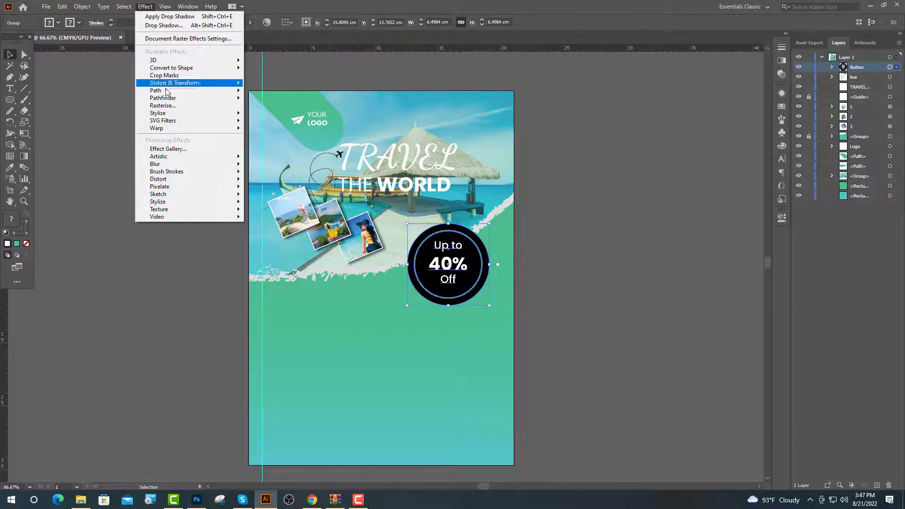
mouse_move(246, 117)
left_click(276, 115)
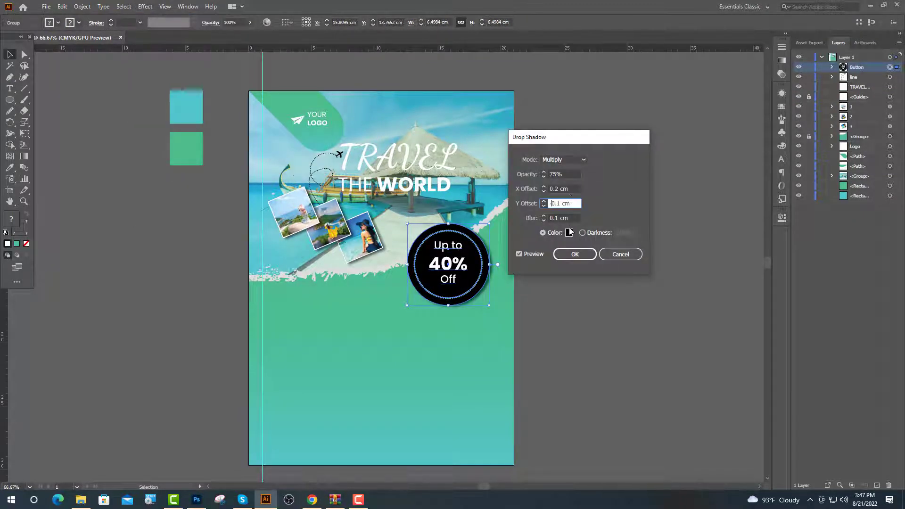
left_click(519, 253)
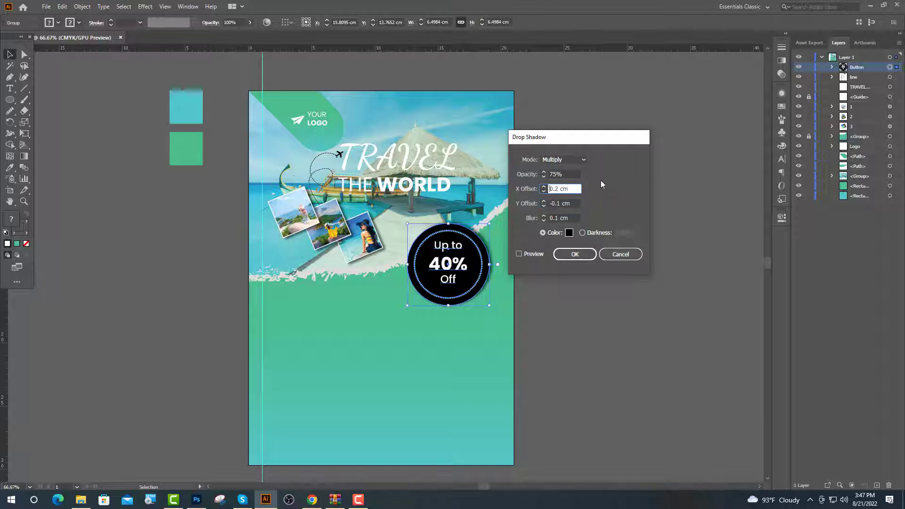
type("-")
left_click(519, 254)
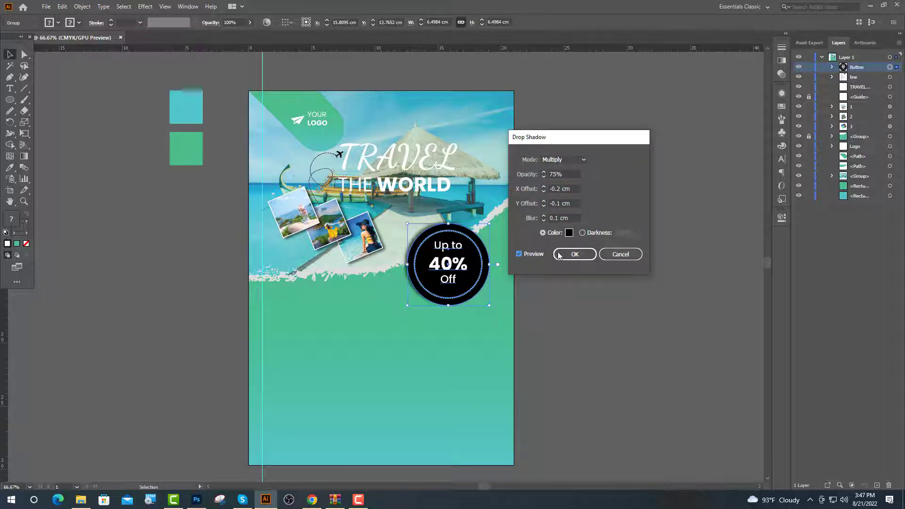
left_click(575, 255)
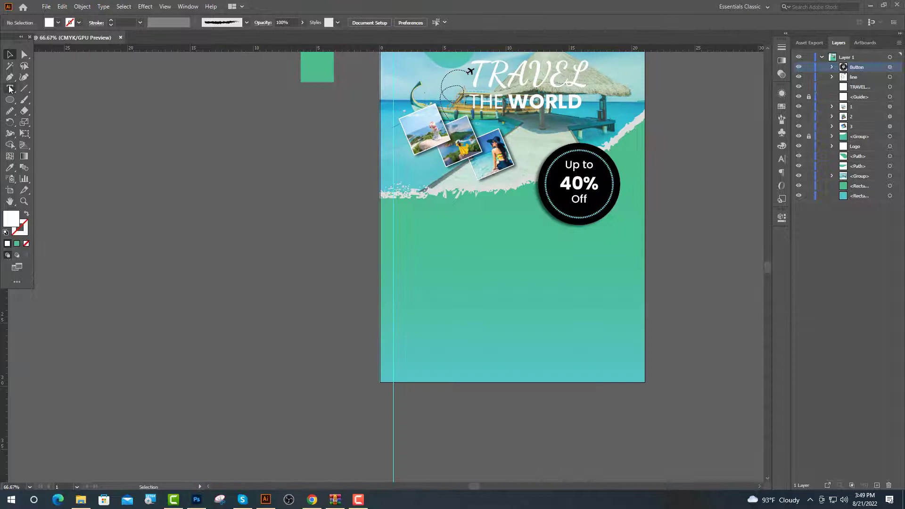
Add a 'Get in touch' heading below the photo and move it to the right.
left_click(9, 88)
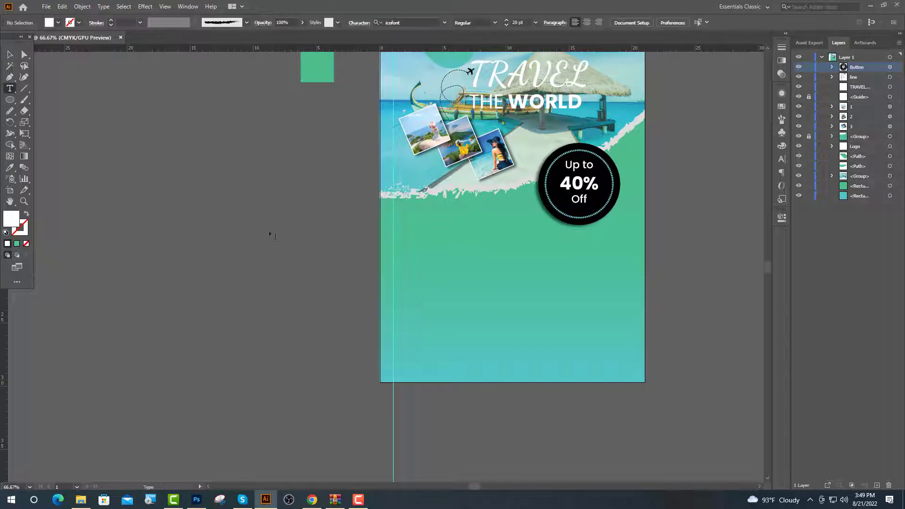
left_click(390, 227)
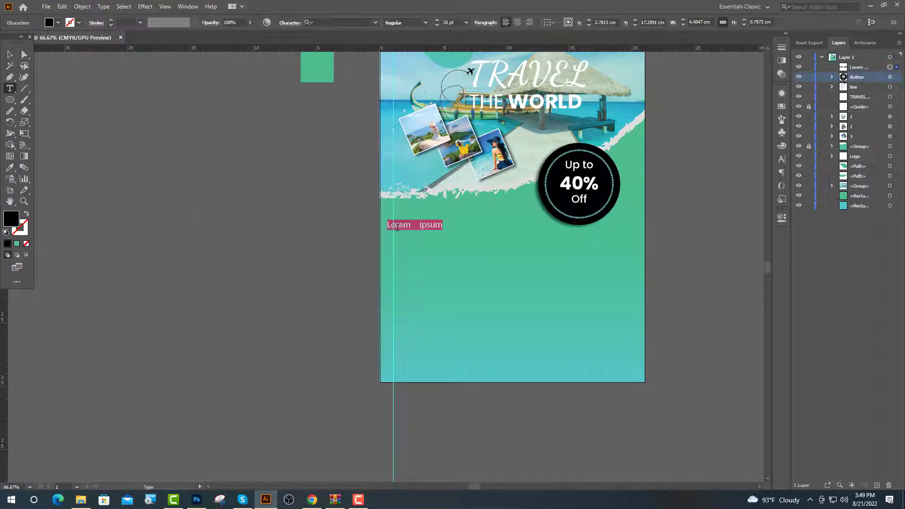
type("Ge")
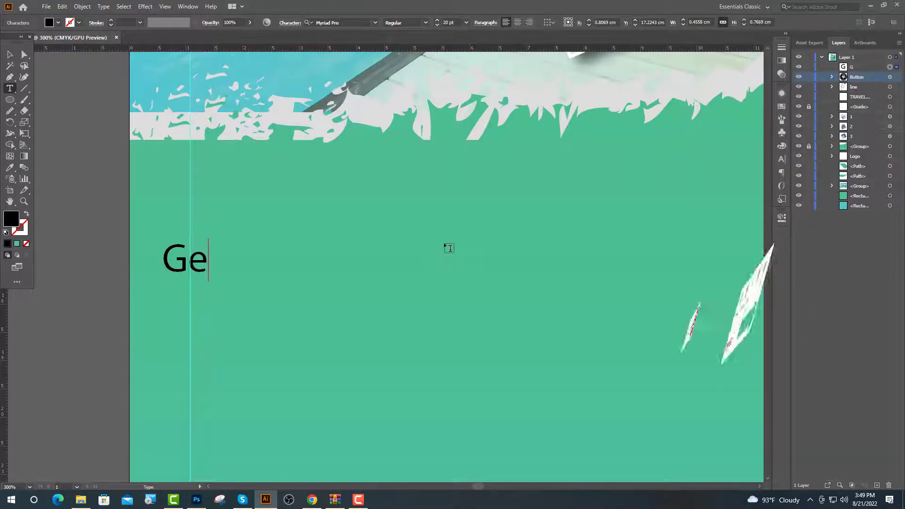
type("t in t")
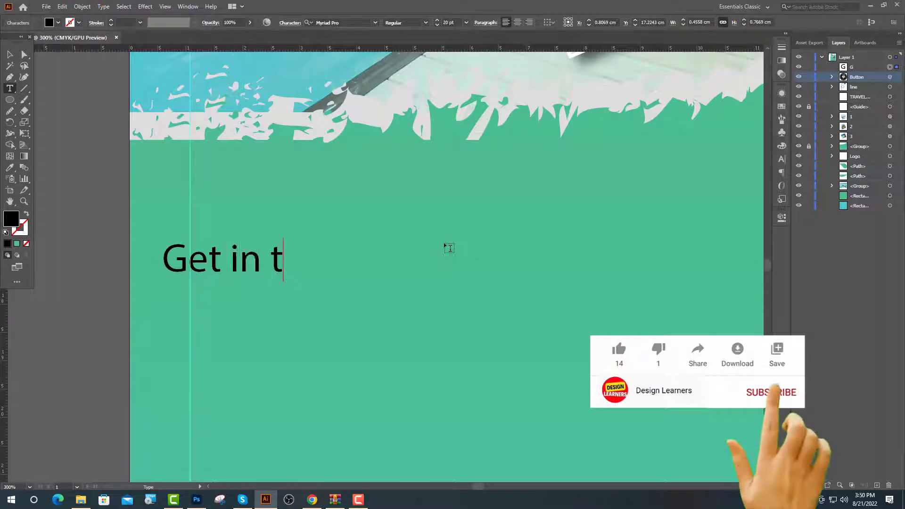
type("ouch")
left_click(9, 54)
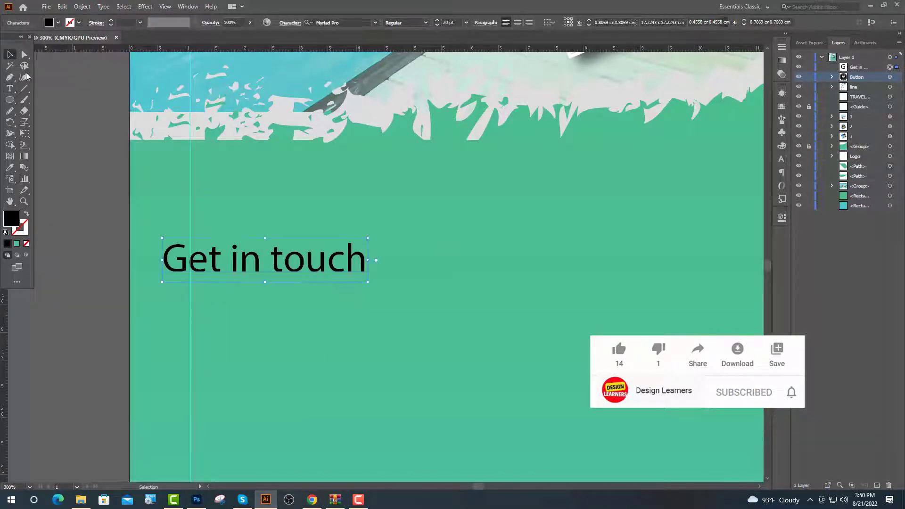
left_click_drag(240, 273, 455, 273)
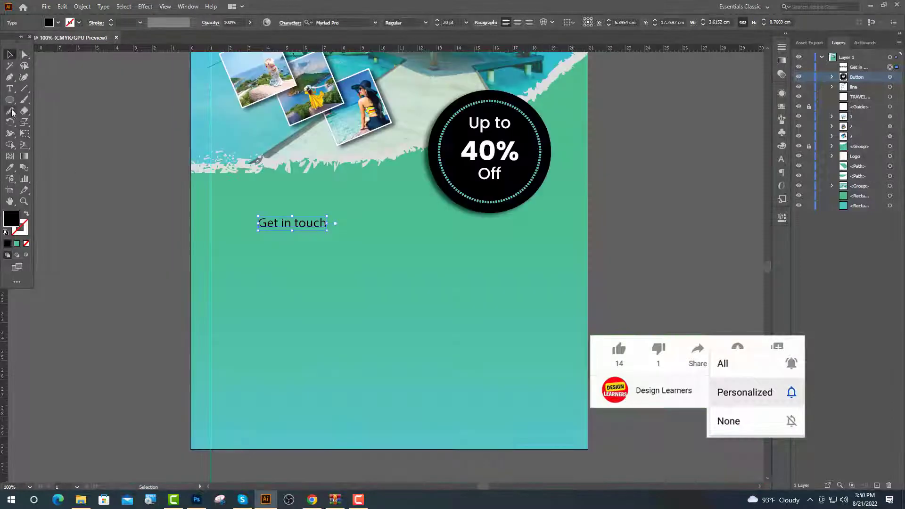
Draw a small circle left of the heading and fill it white.
left_click(10, 100)
left_click_drag(204, 223, 215, 182)
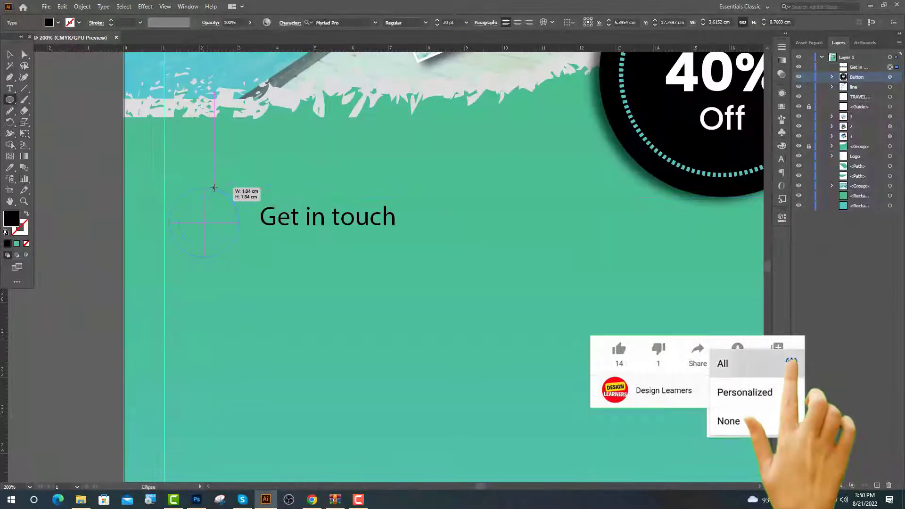
left_click(9, 54)
left_click(66, 166)
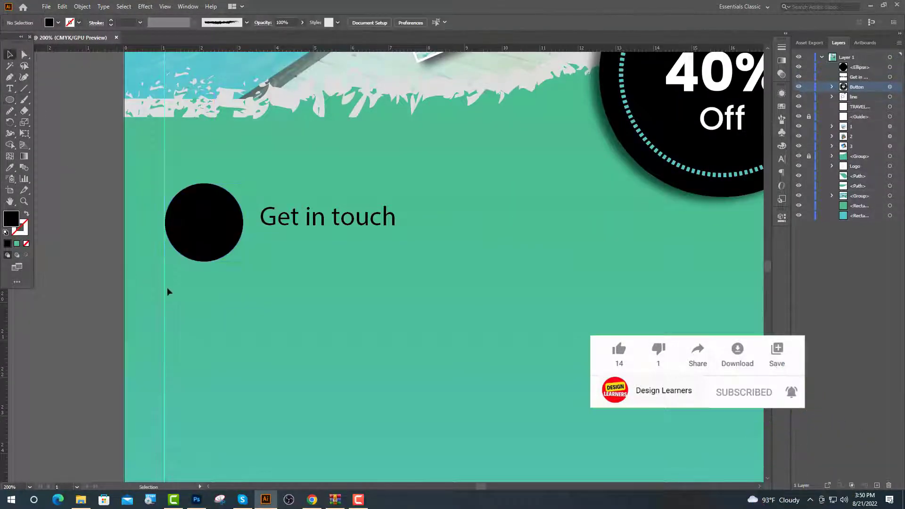
scroll(354, 316, "down", 2)
left_click(354, 317)
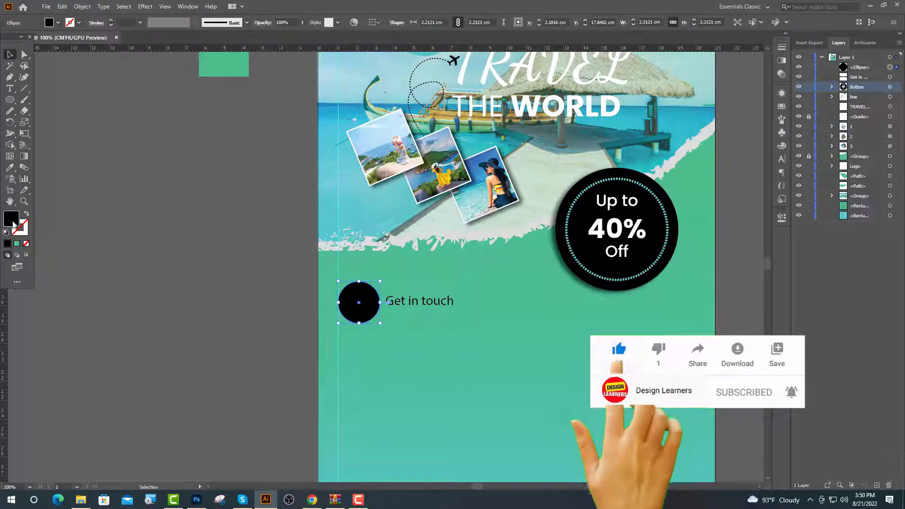
double_click(11, 218)
left_click(298, 231)
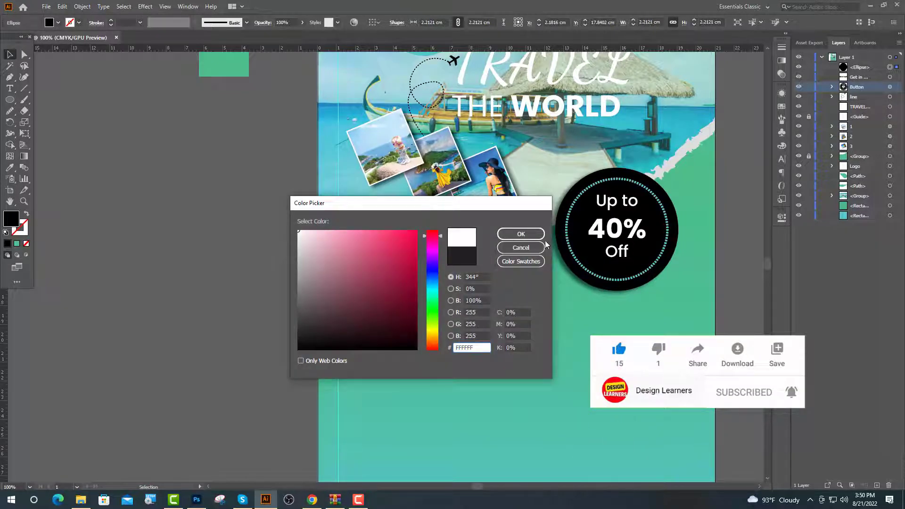
left_click(523, 237)
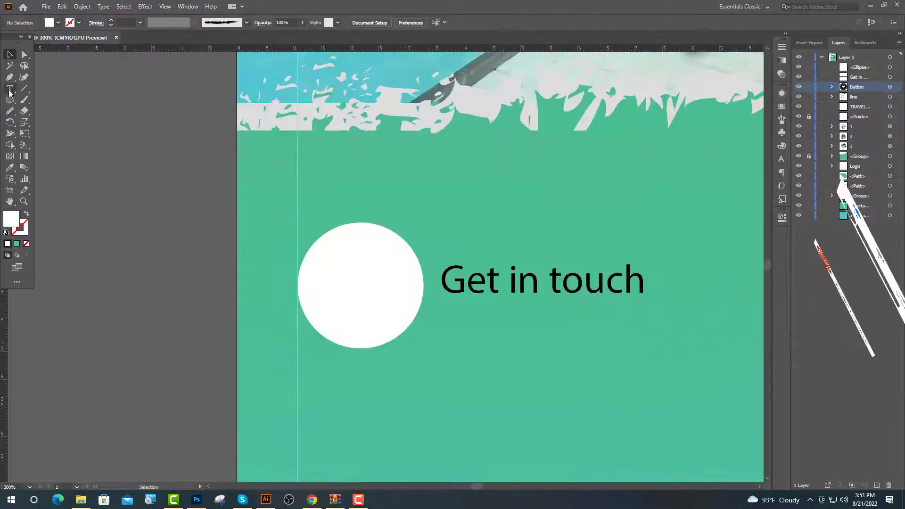
Start a text object on the white circle, then bring up the IcoFont icon browser.
left_click(10, 88)
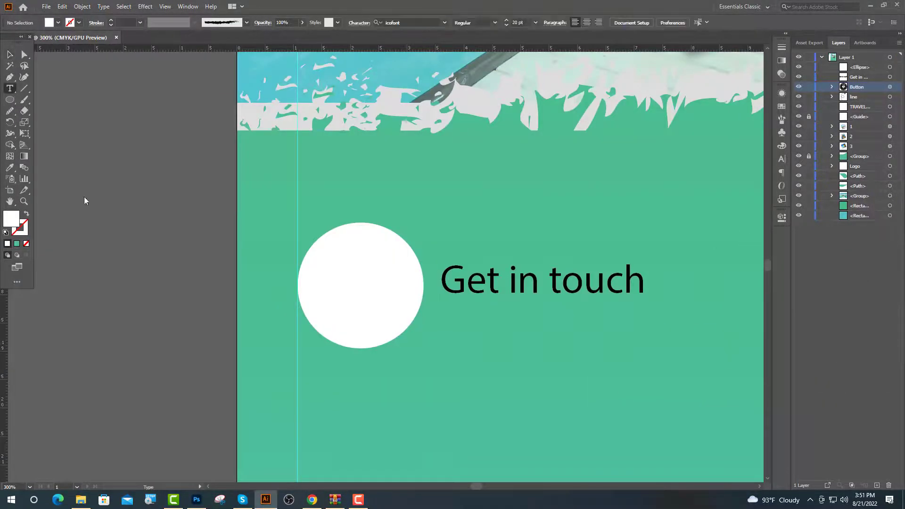
left_click(314, 278)
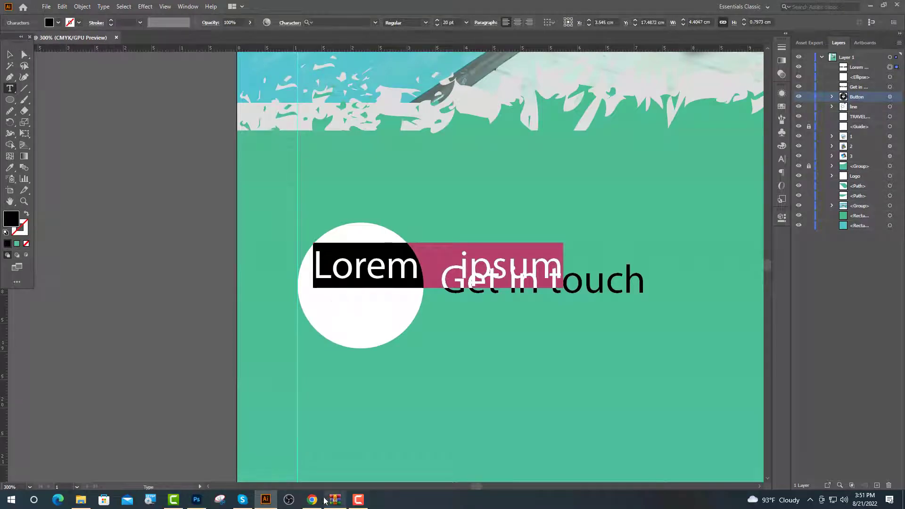
left_click(313, 500)
left_click(529, 233)
Search IcoFont for 'ph' and open the phone-circle icon's details (hex code efba).
left_click_drag(307, 206, 275, 204)
key("BackSpace")
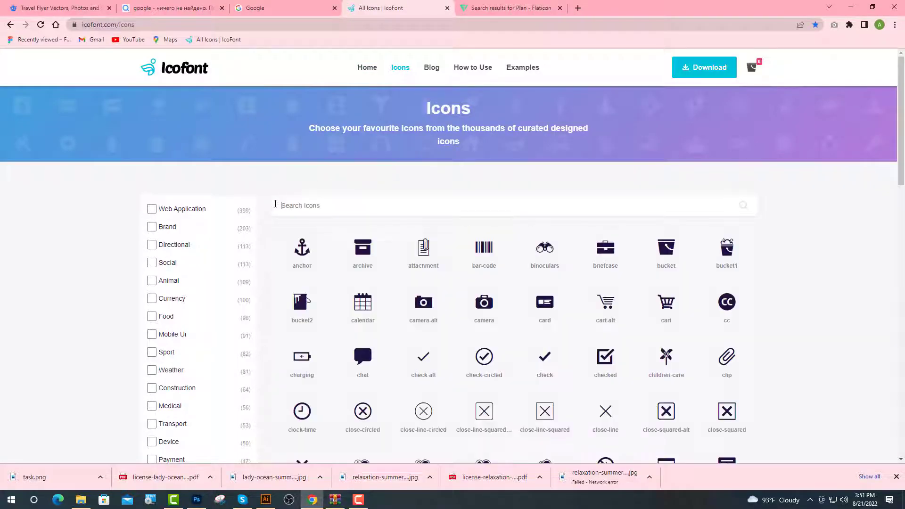
type("ph")
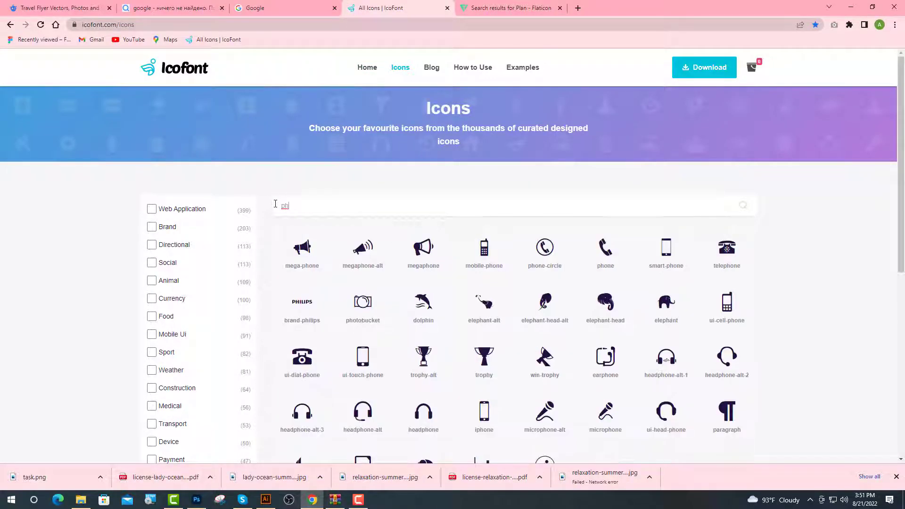
left_click(541, 256)
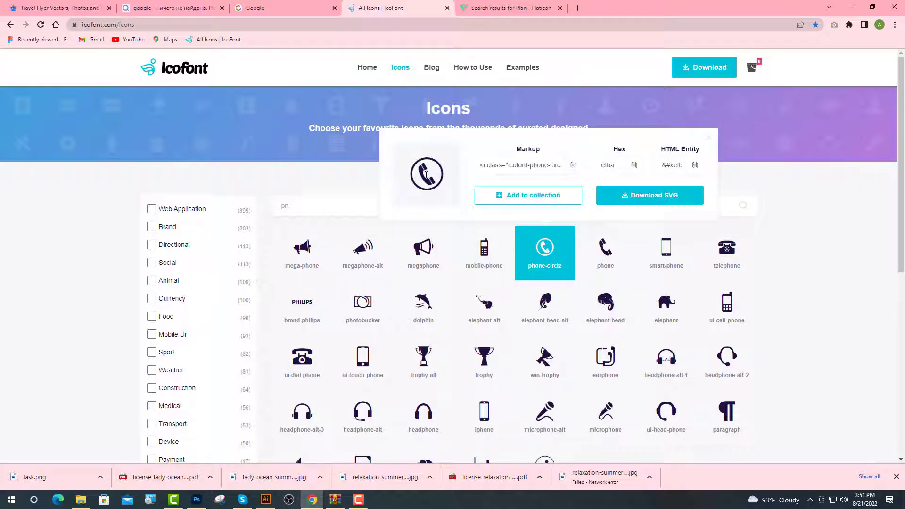
Select the phone-circle glyph (efba) in IcoFont's details popup and copy it.
left_click_drag(426, 175, 432, 175)
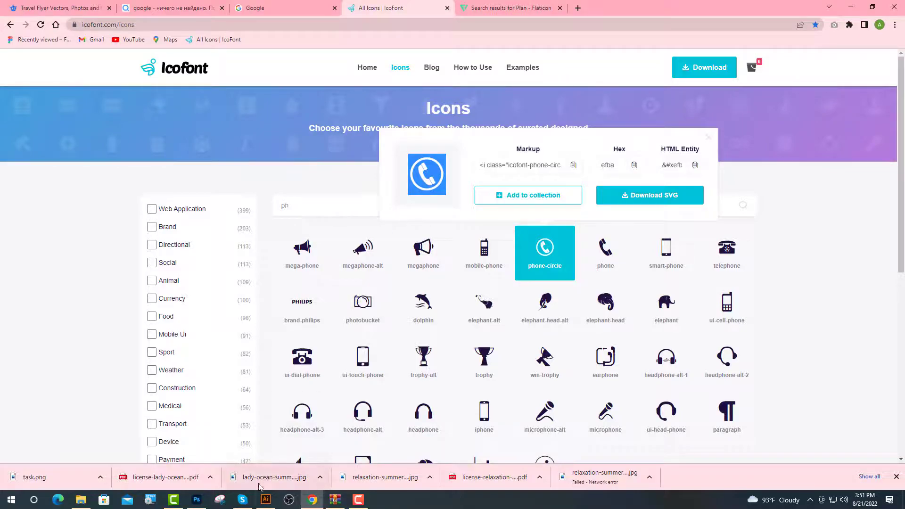
left_click(265, 499)
Paste the phone glyph at 35 pt, centred in the white circle, coloured with the blue swatch.
key("ctrl+v")
key("Escape")
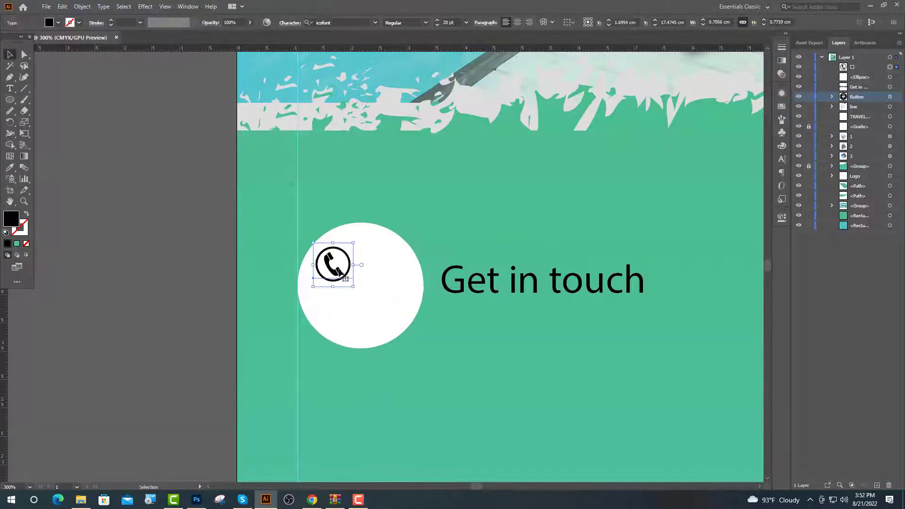
left_click_drag(340, 273, 363, 291)
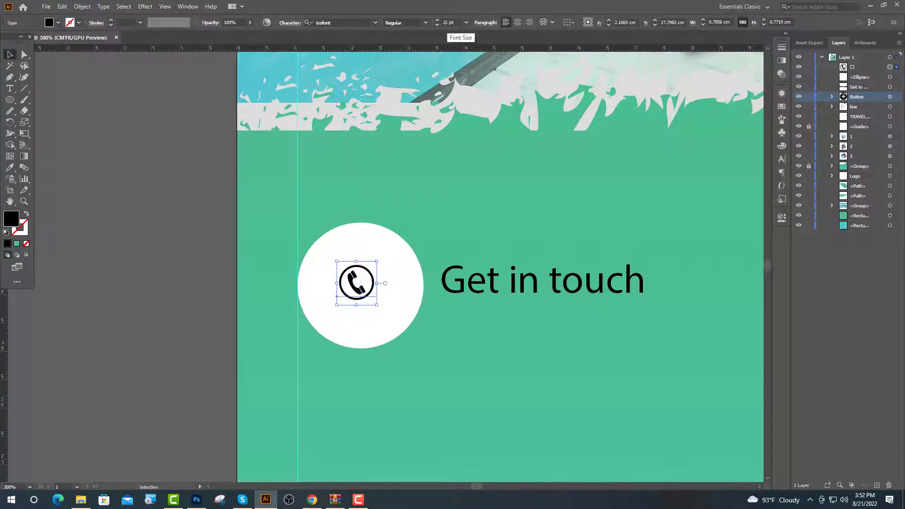
left_click(444, 23)
left_click(351, 329, "shift")
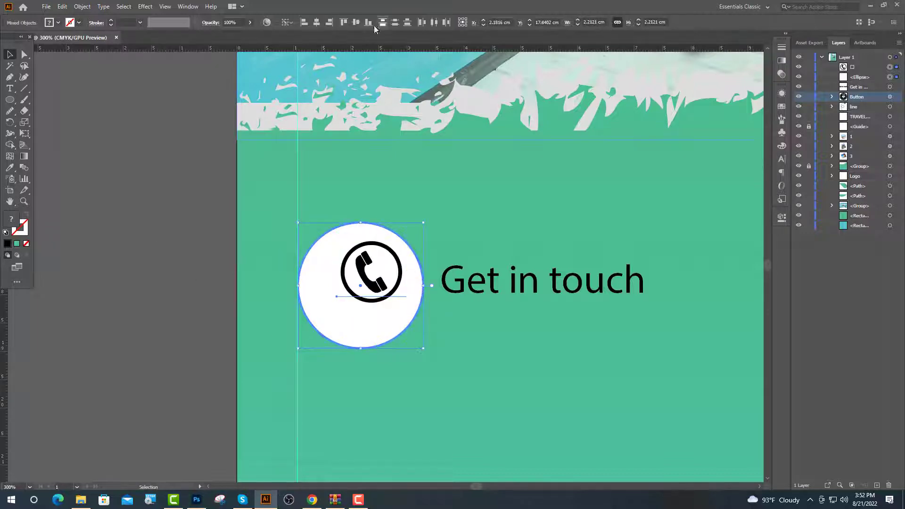
left_click(317, 23)
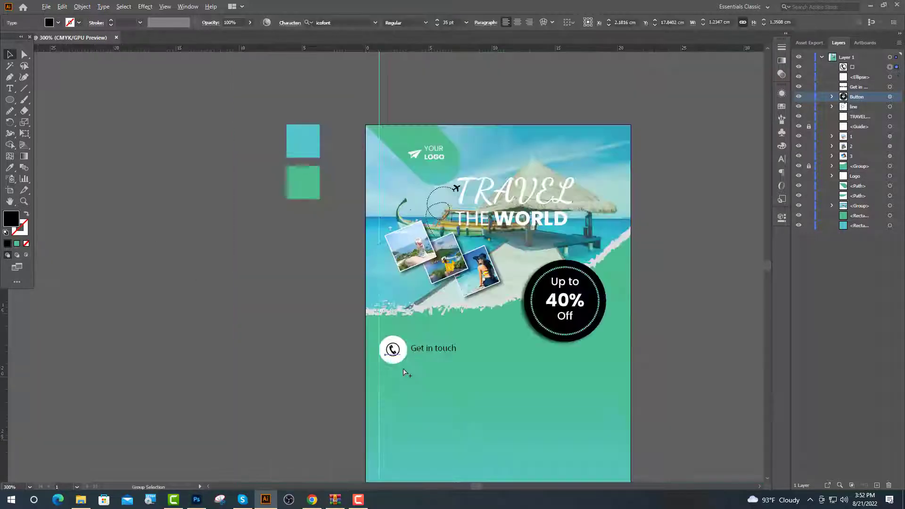
scroll(403, 373, "down", 1)
key("i")
left_click(335, 198)
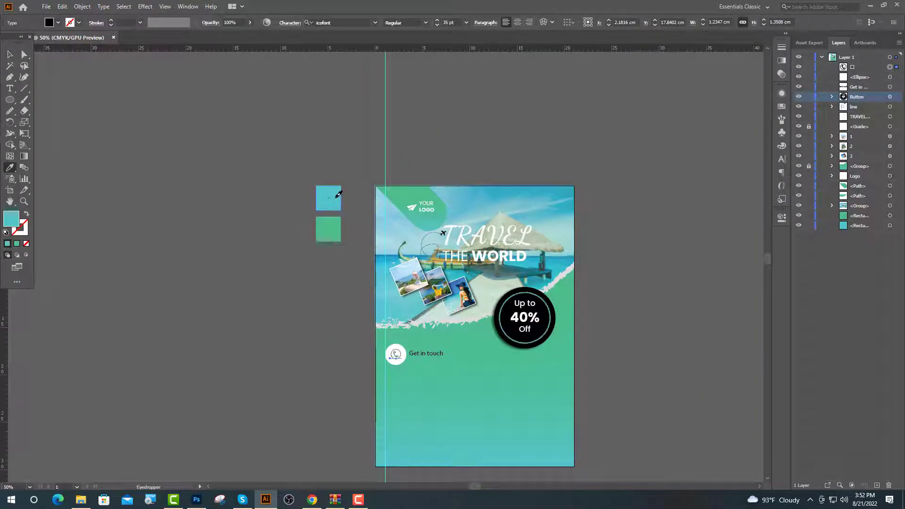
key("v")
key("ctrl+shift+a")
Make the 'Get in touch' text white by sampling the circle.
scroll(406, 361, "up", 4)
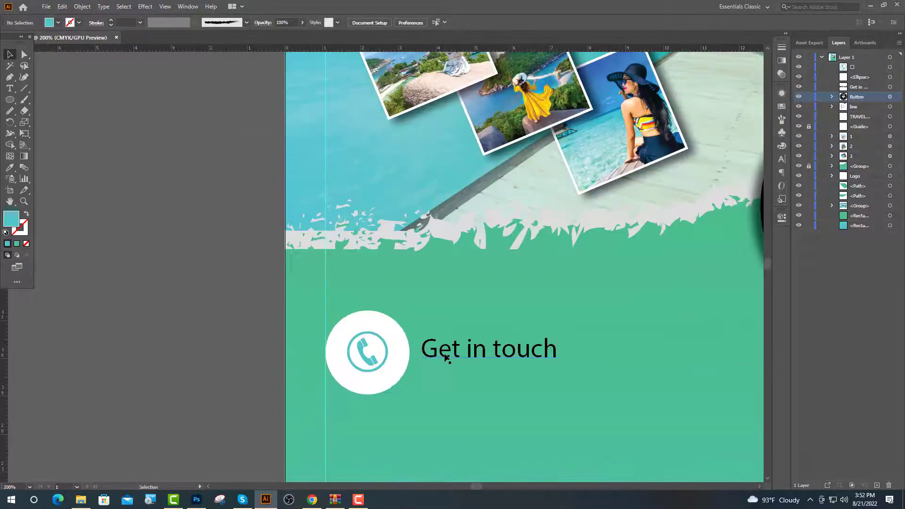
left_click(445, 355)
left_click(9, 169)
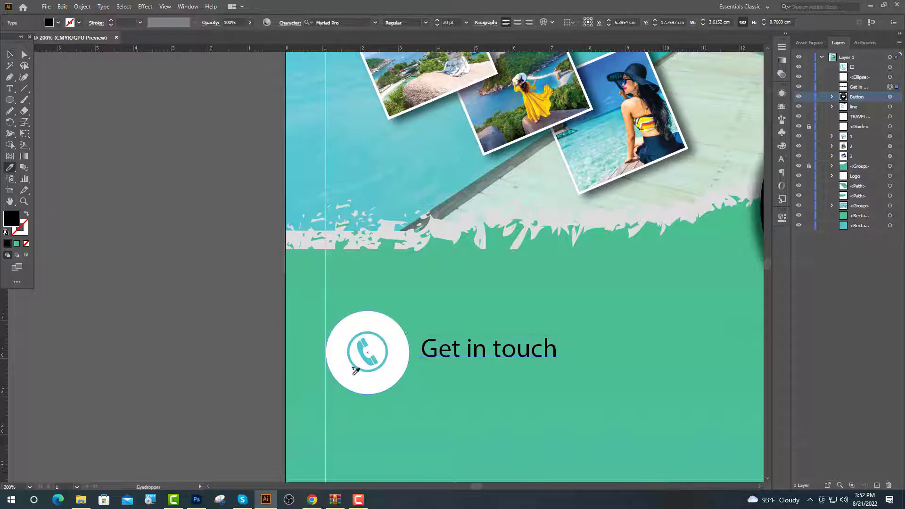
left_click(398, 327)
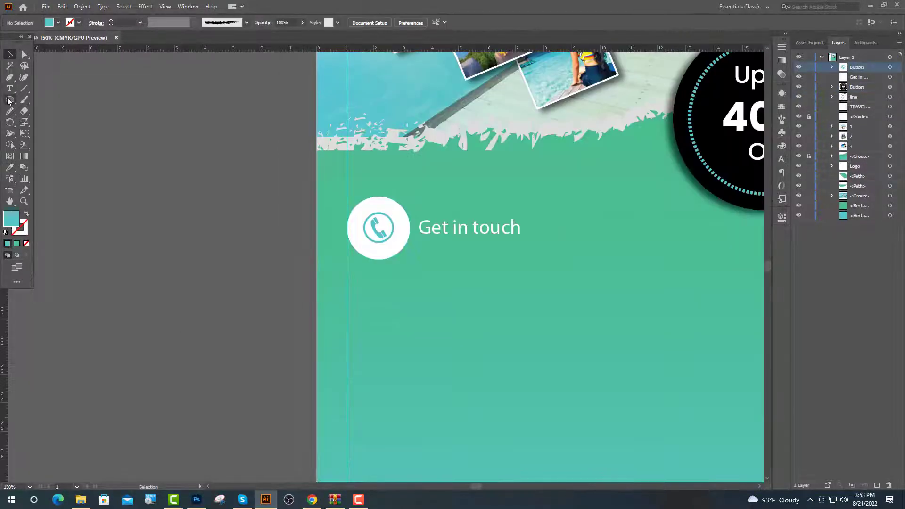
Draw a second small white circle and move it below the phone circle.
left_click(10, 100)
scroll(452, 363, "up", 1)
left_click_drag(317, 250, 362, 293)
key("i")
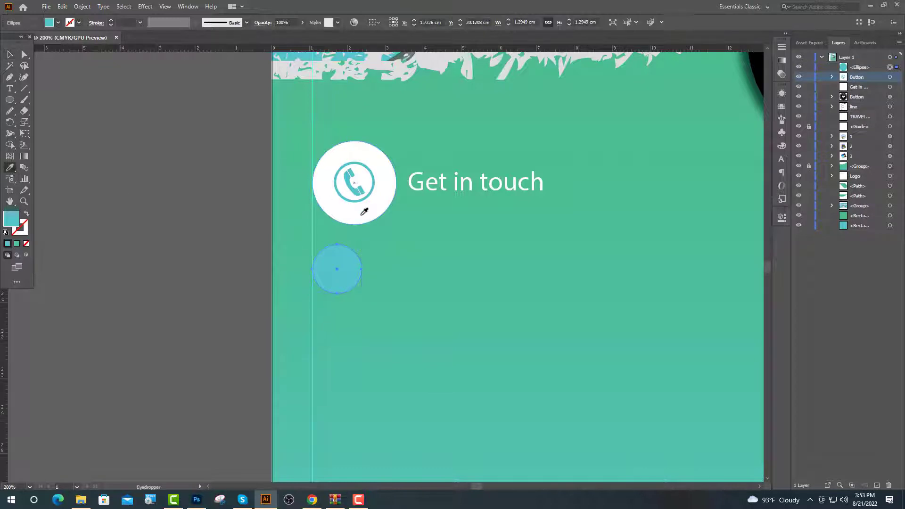
left_click(364, 211)
scroll(354, 245, "up", 2)
key("v")
left_click_drag(348, 375, 350, 395)
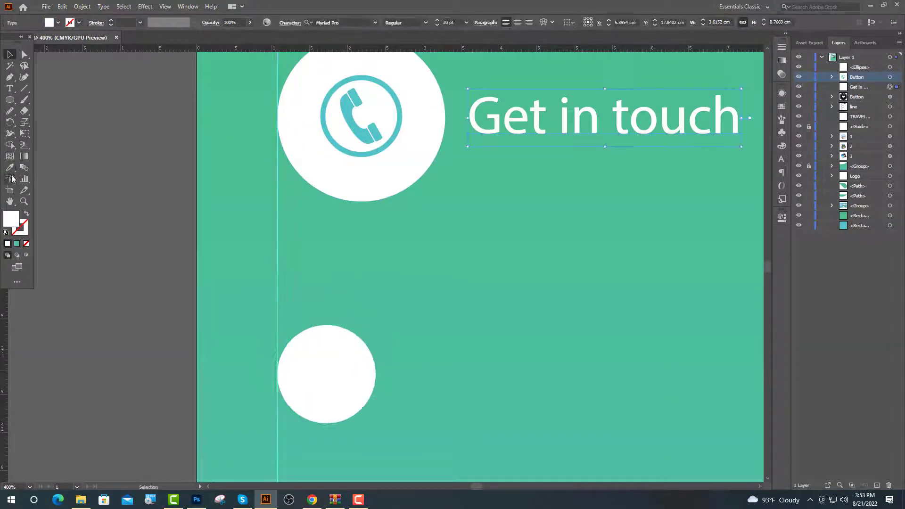
left_click(10, 94)
Add a phone number line beneath 'Get in touch'.
left_click(738, 117)
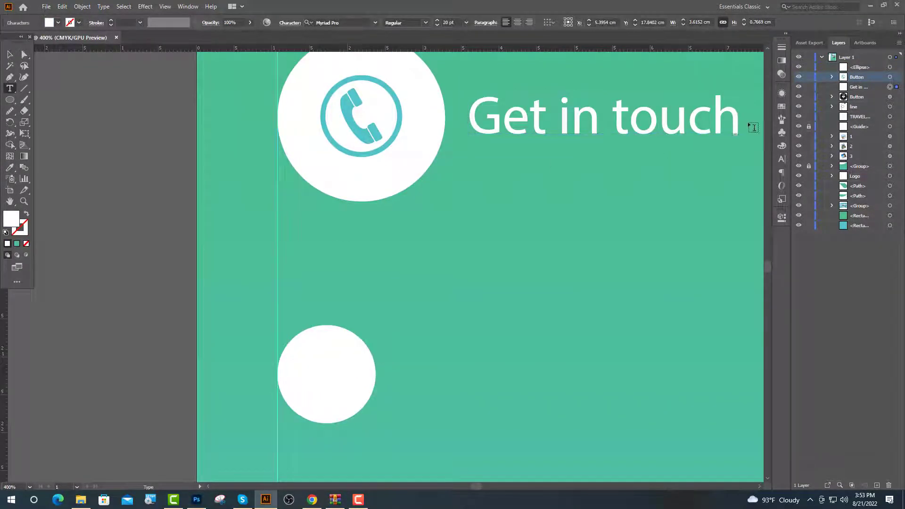
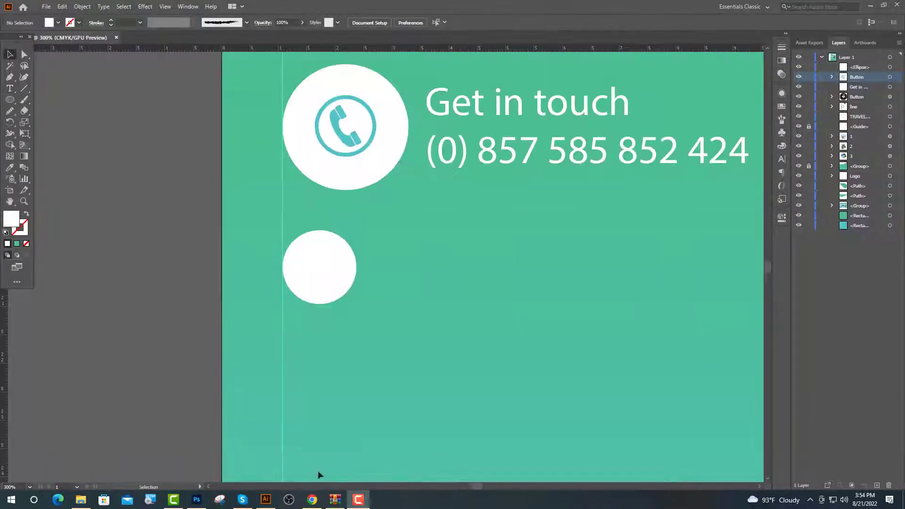
left_click(318, 503)
Search IcoFont for 'ca' and open the ui-call icon's details.
left_click(382, 196)
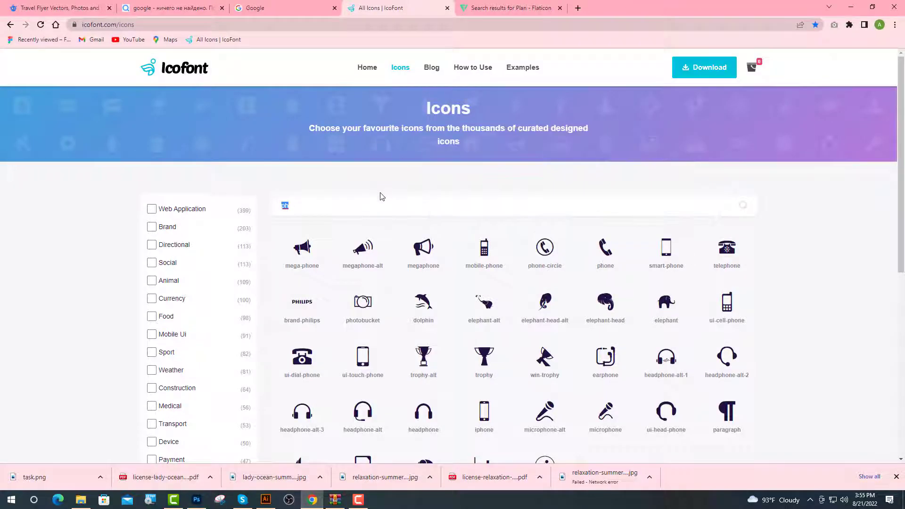
type("cal")
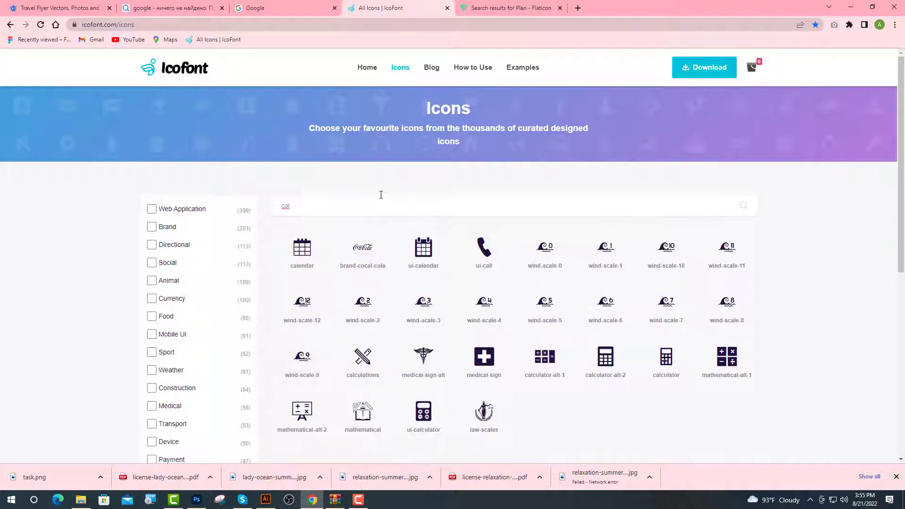
left_click(474, 245)
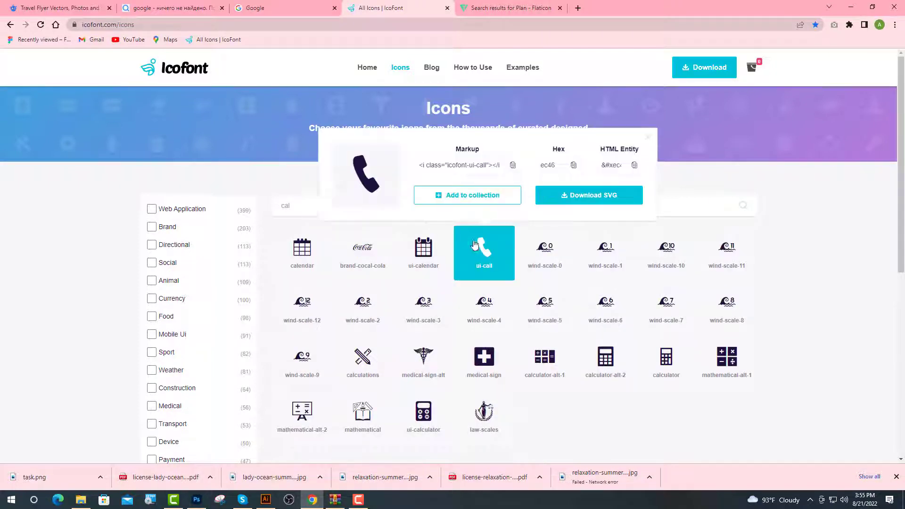
left_click(265, 499)
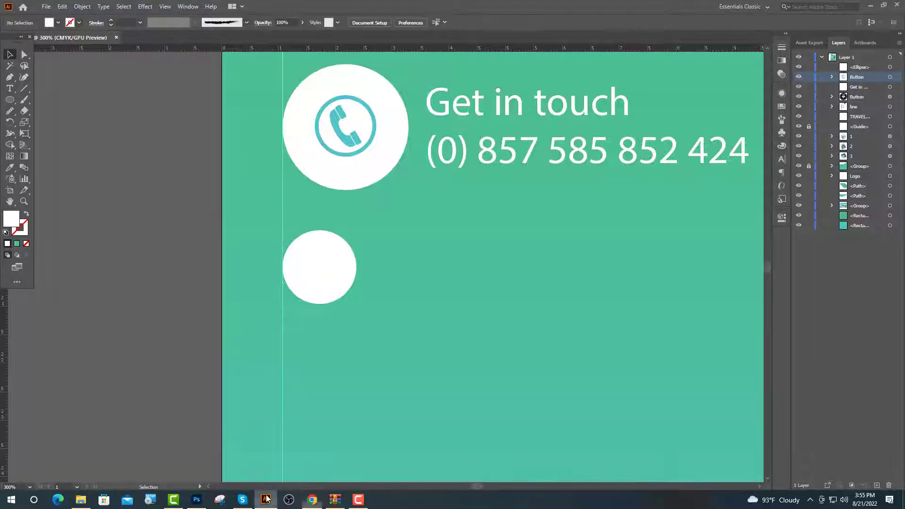
Paste the ui-call glyph into the small circle in the icofont font, centred.
left_click(10, 89)
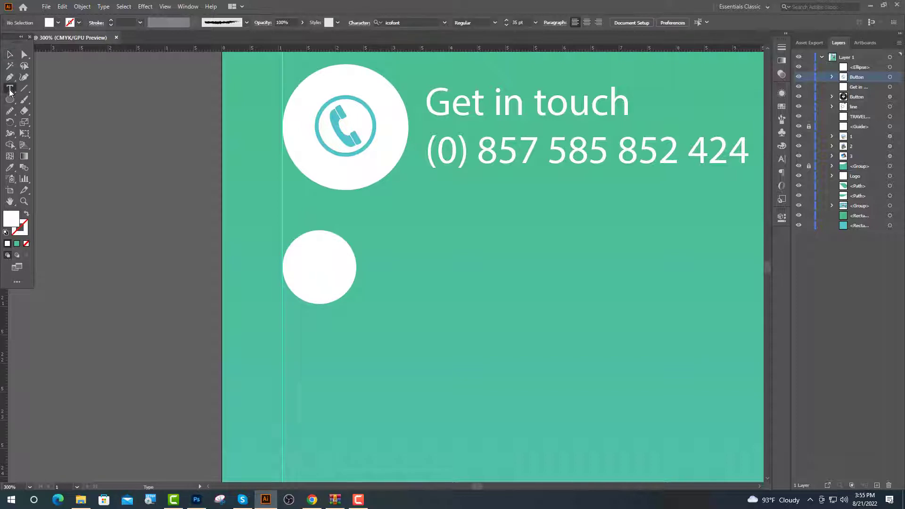
left_click(302, 273)
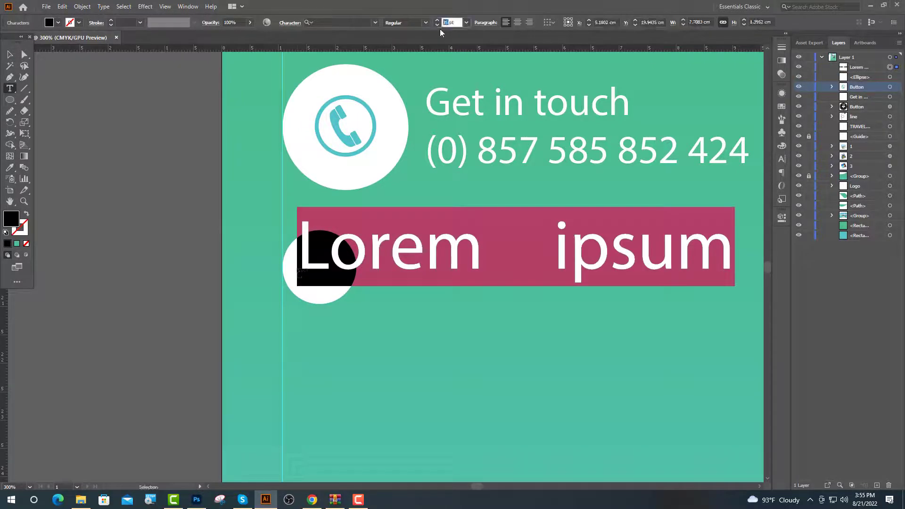
key("Return")
key("ctrl+v")
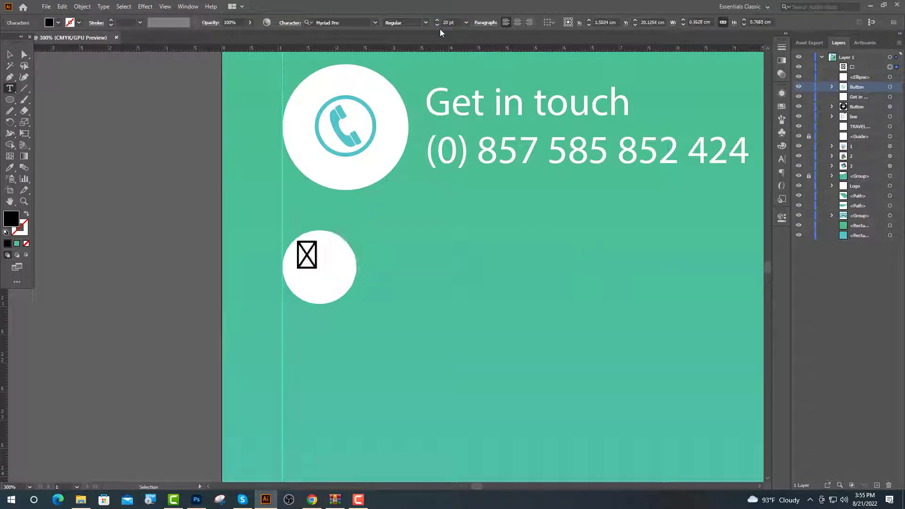
left_click(375, 23)
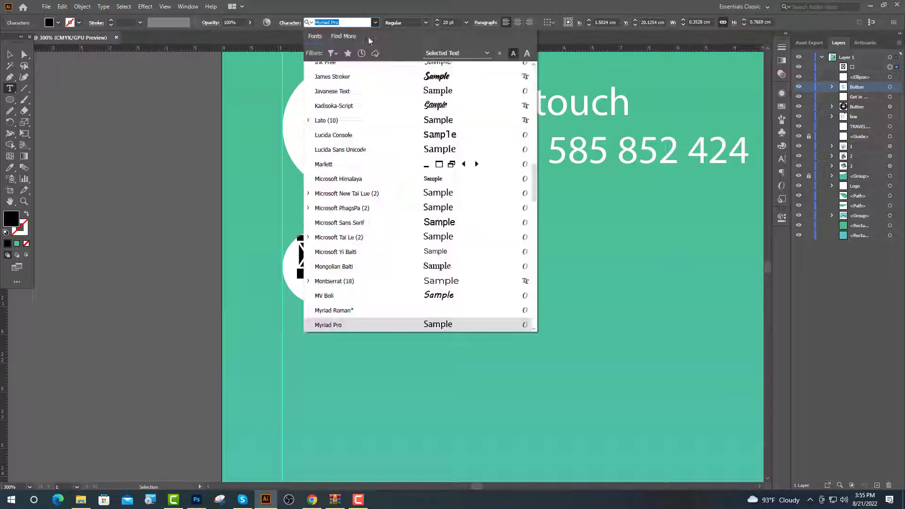
left_click(324, 84)
key("Escape")
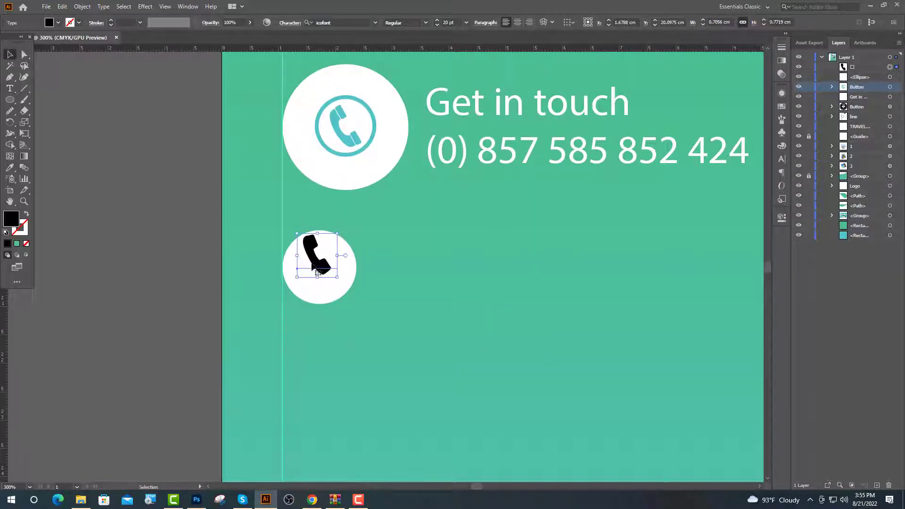
left_click_drag(314, 265, 317, 276)
left_click(405, 263)
left_click_drag(406, 264, 264, 262)
Add a 14 pt phone number text beside the small circle.
left_click(10, 89)
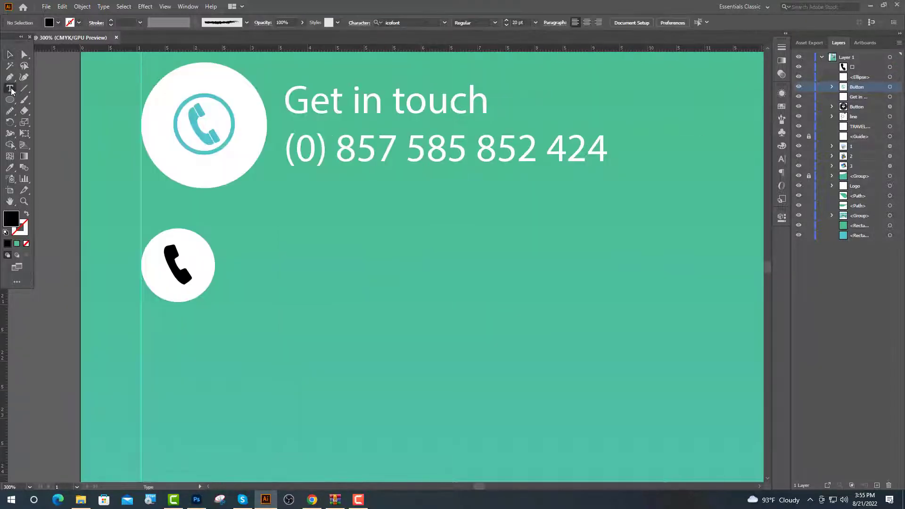
left_click(262, 264)
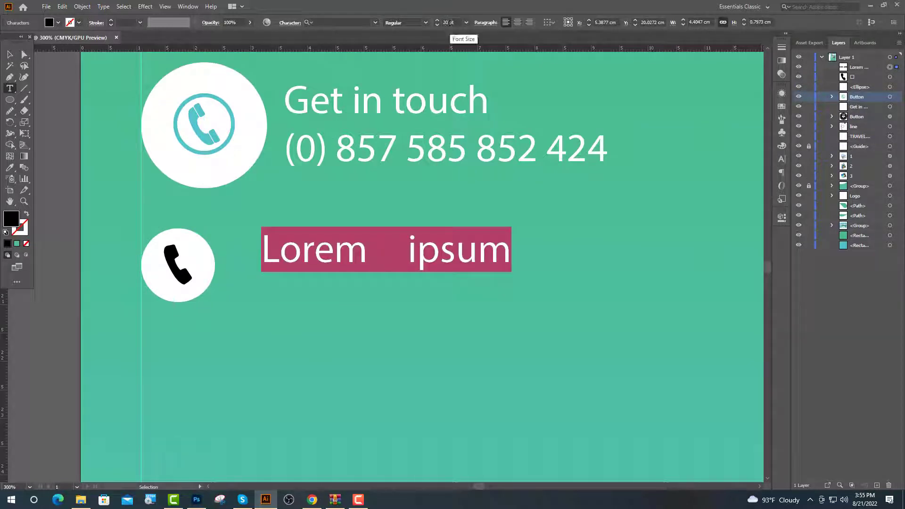
type("14")
key("Return")
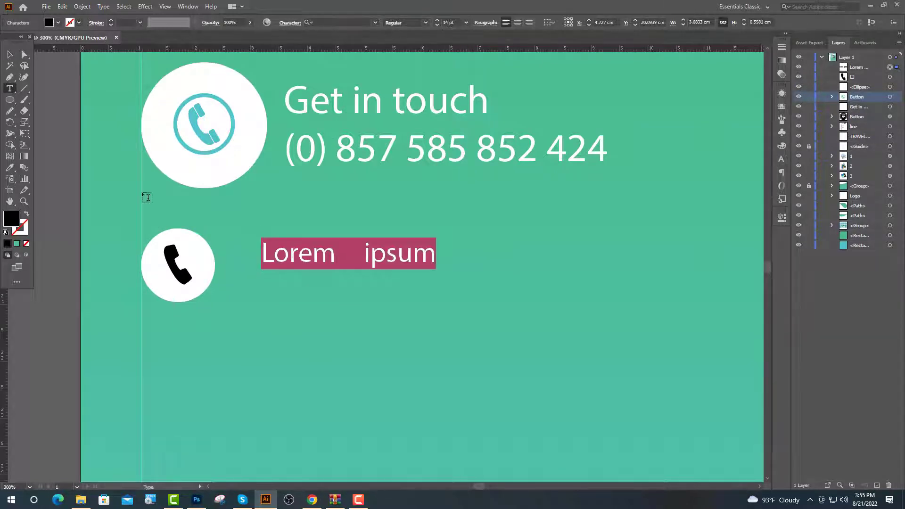
key("BackSpace")
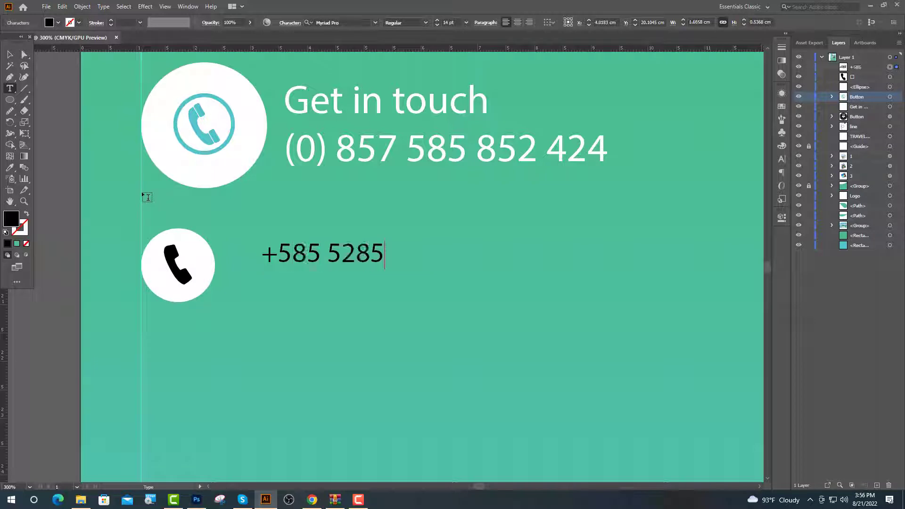
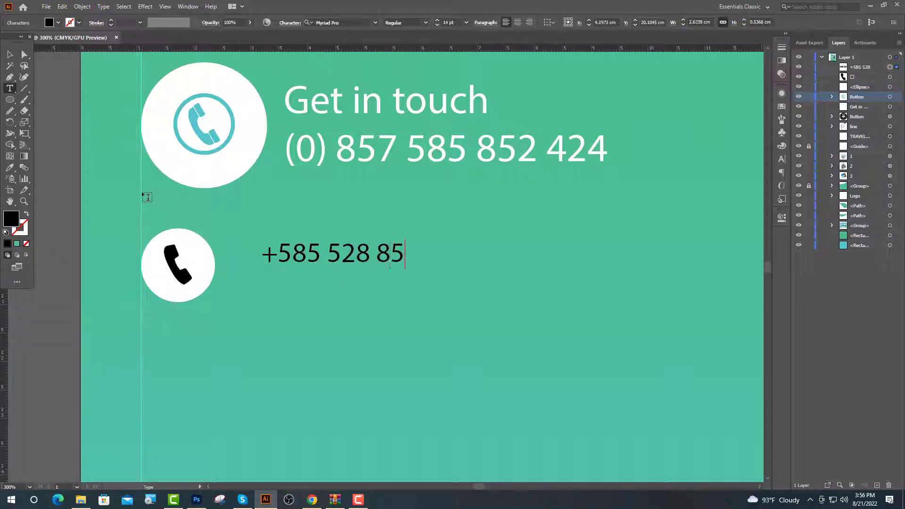
scroll(86, 193, "up", 1)
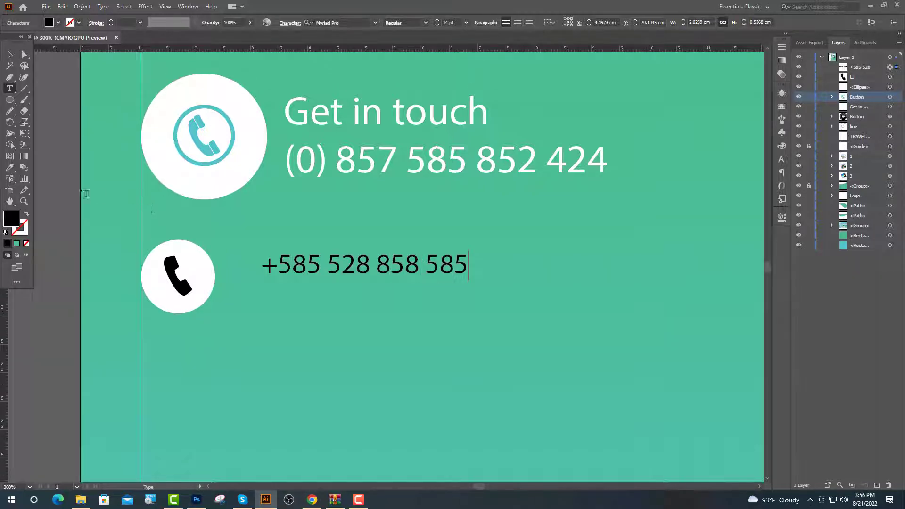
left_click(10, 54)
Delete the white circle behind the phone icon and move icon and number onto the guide.
key("ctrl+equal")
left_click(196, 299)
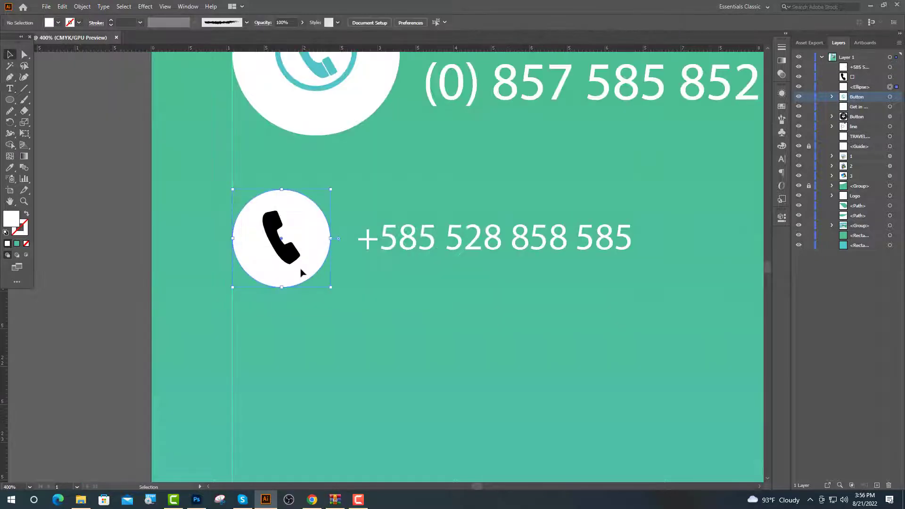
key("Delete")
left_click(285, 259)
scroll(283, 271, "down", 1)
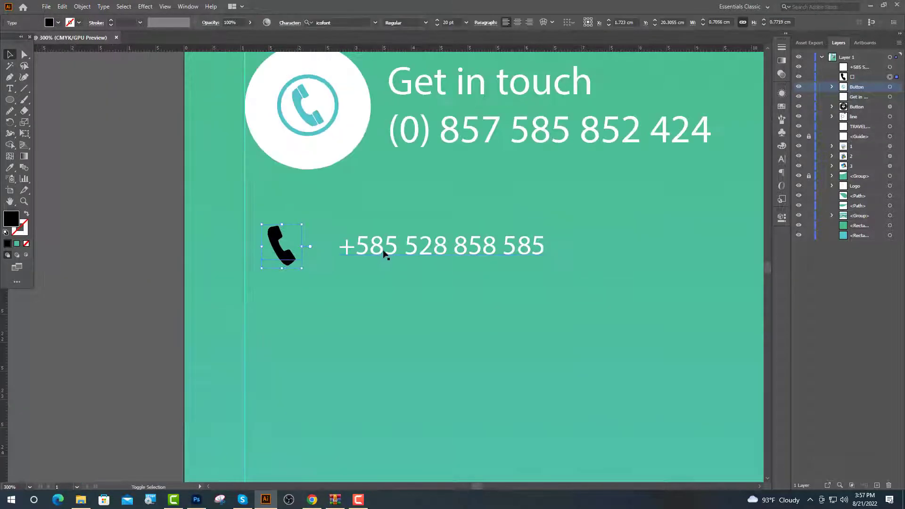
left_click(383, 253, "shift")
left_click_drag(381, 250, 358, 251)
Nudge the number closer to its icon and duplicate the phone row below.
scroll(326, 215, "down", 3)
scroll(326, 215, "up", 2)
left_click(307, 203)
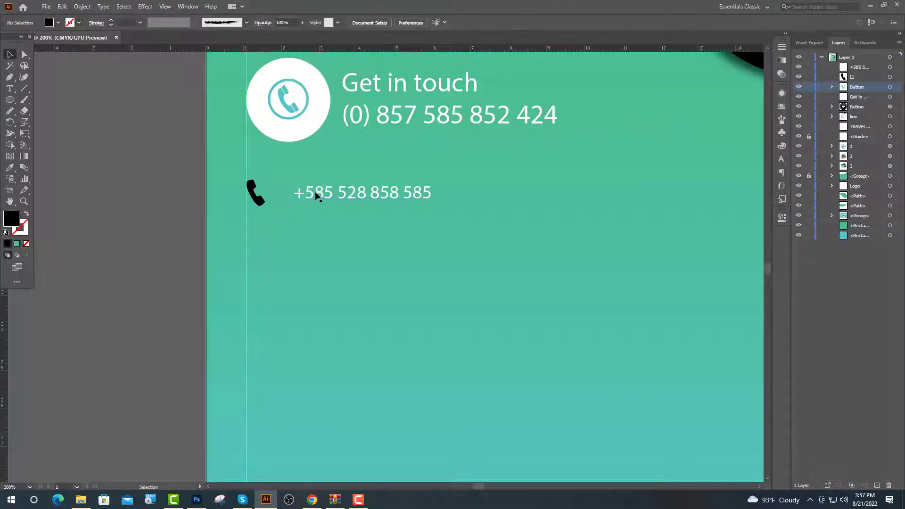
left_click(314, 191)
key("shift+Left")
key("shift+Left")
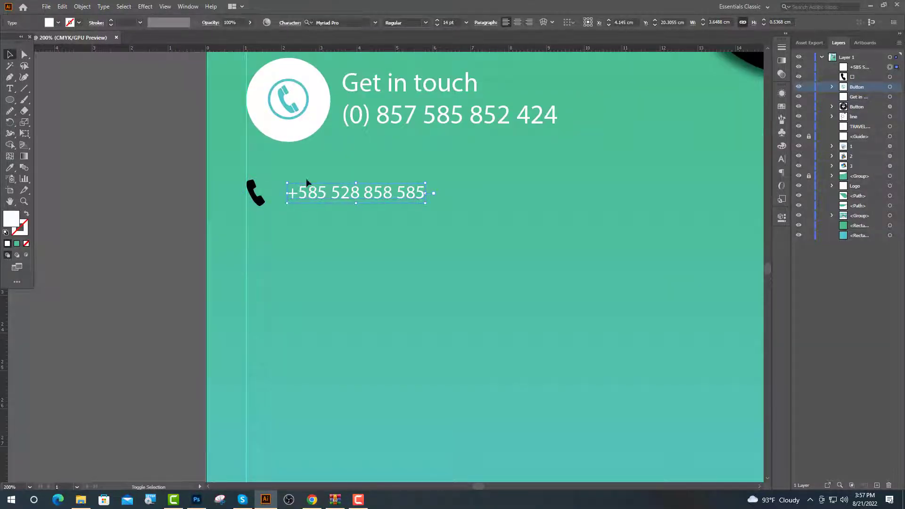
left_click(256, 193, "shift")
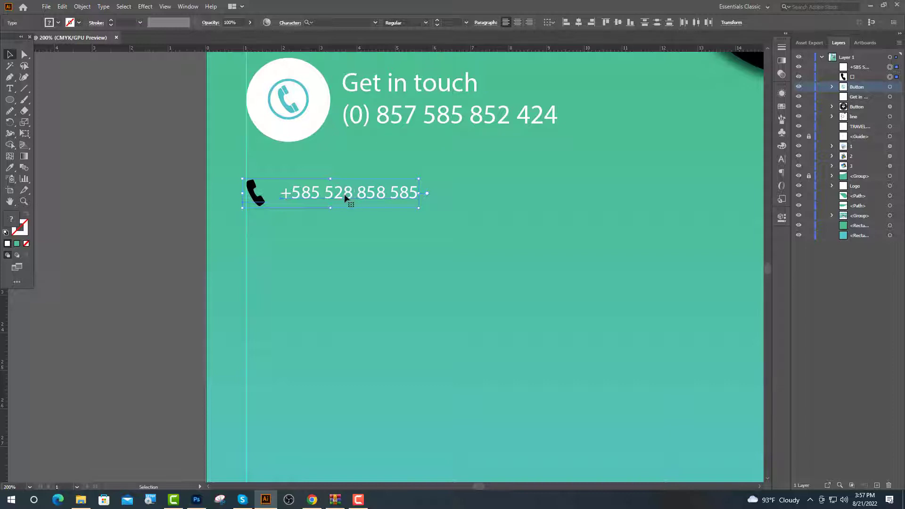
left_click_drag(348, 202, 348, 243)
Select the duplicated row's phone glyph so it can be replaced.
left_click(155, 202)
left_click(9, 88)
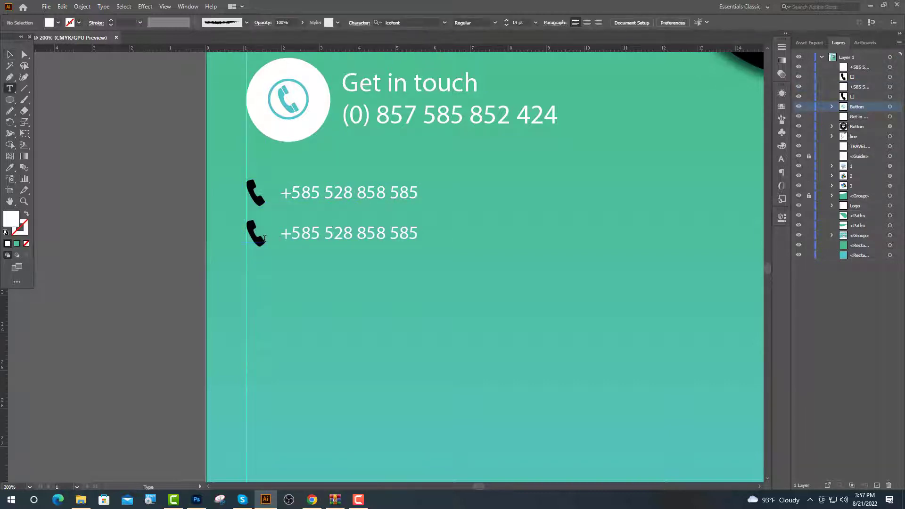
double_click(263, 236)
left_click(312, 499)
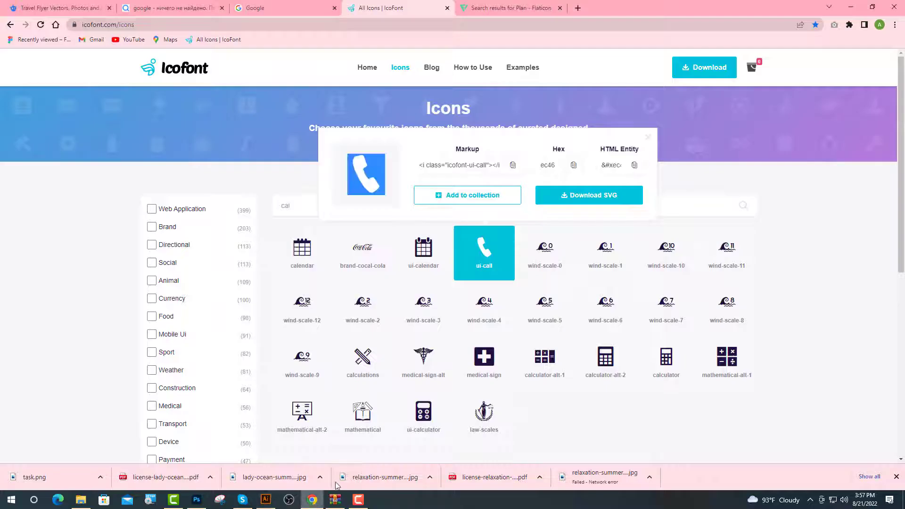
Open IcoFont's envelope icon (ef14) details and select its glyph to copy.
left_click(318, 204)
scroll(470, 258, "down", 20)
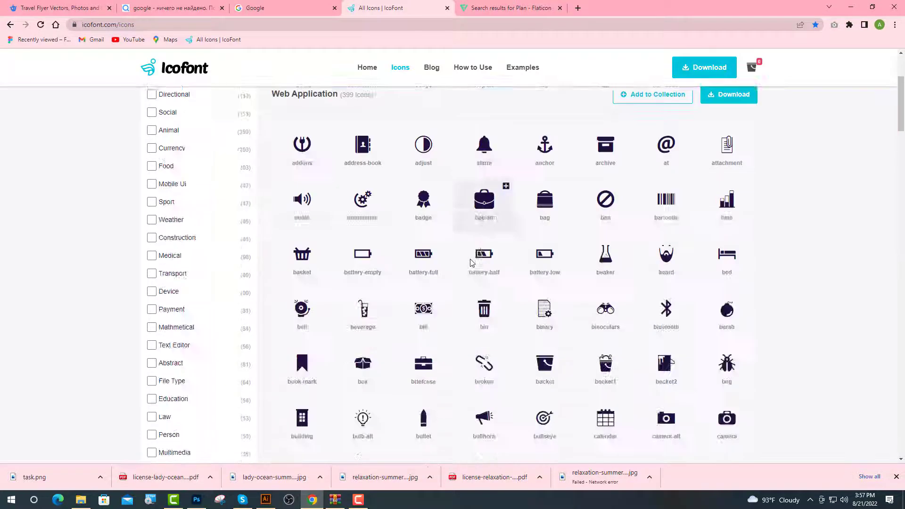
left_click(554, 266)
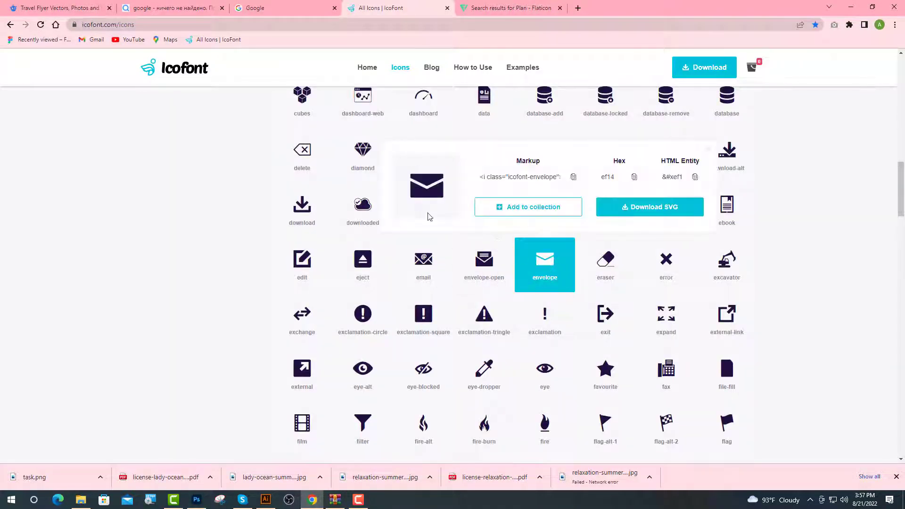
left_click_drag(444, 198, 414, 195)
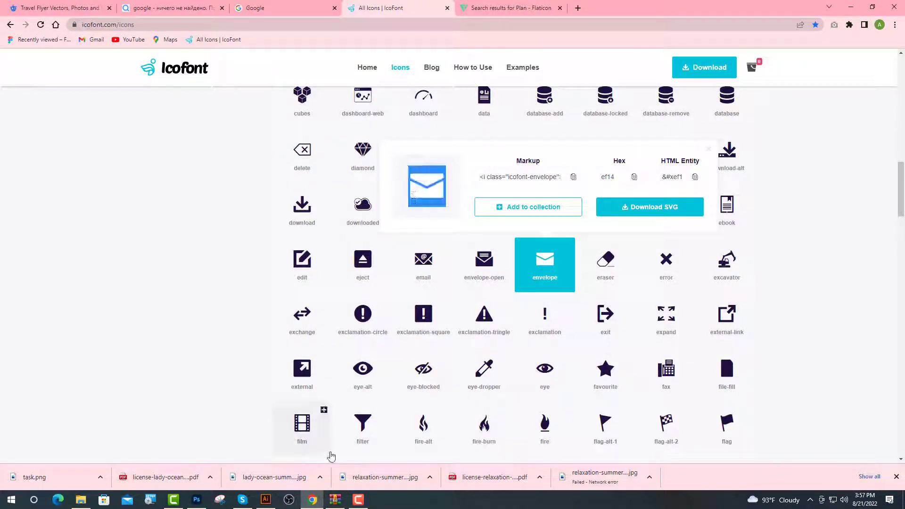
left_click(266, 500)
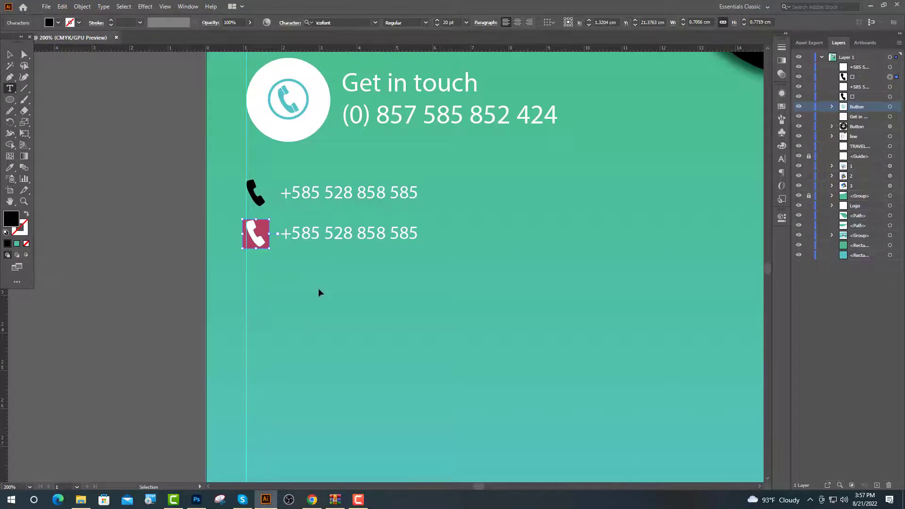
Paste the envelope over the second row's glyph and change its text to 'Your Email ID Here'.
key("ctrl+v")
left_click_drag(418, 234, 258, 248)
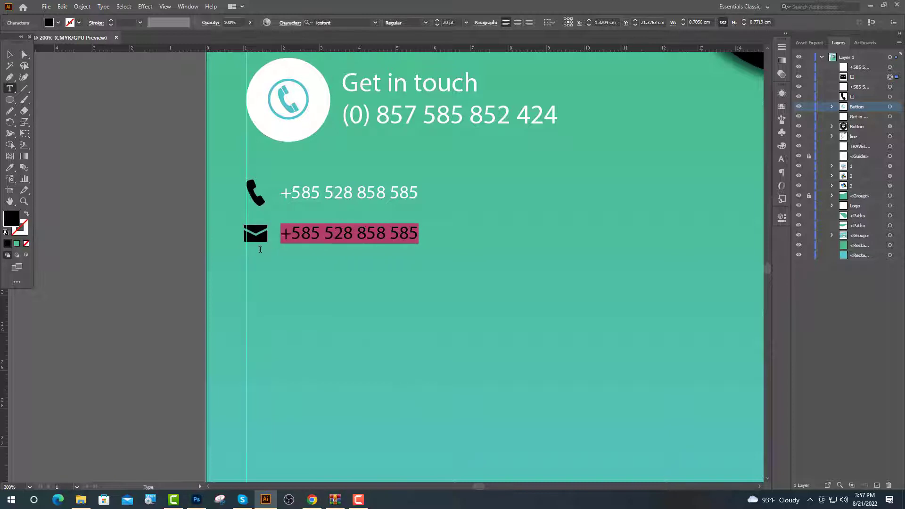
type("Yo")
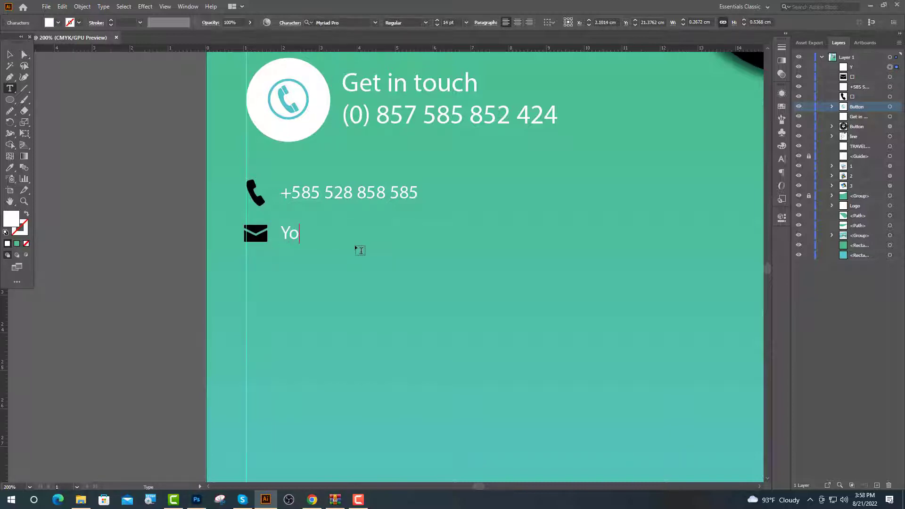
type("ur Email ID Here")
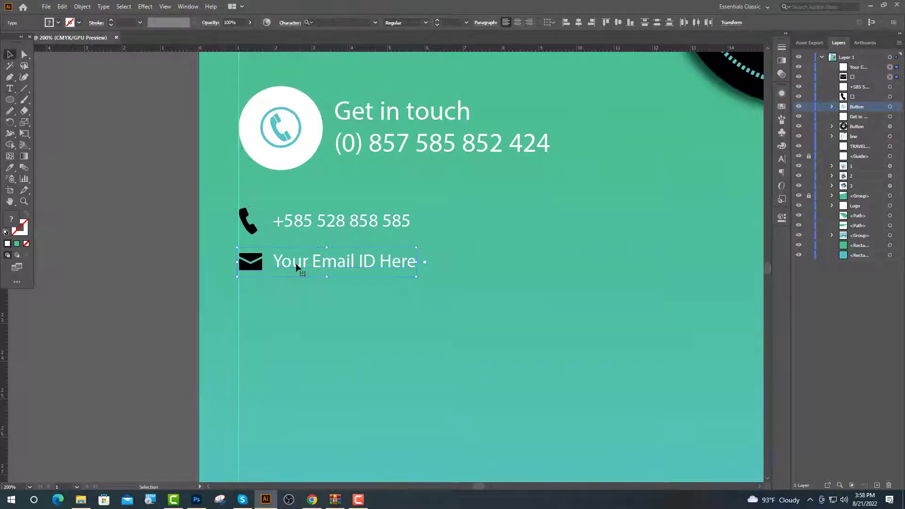
Duplicate the email row below and rewrite its text as 'Your Website Here'.
left_click_drag(296, 266, 297, 307)
key("t")
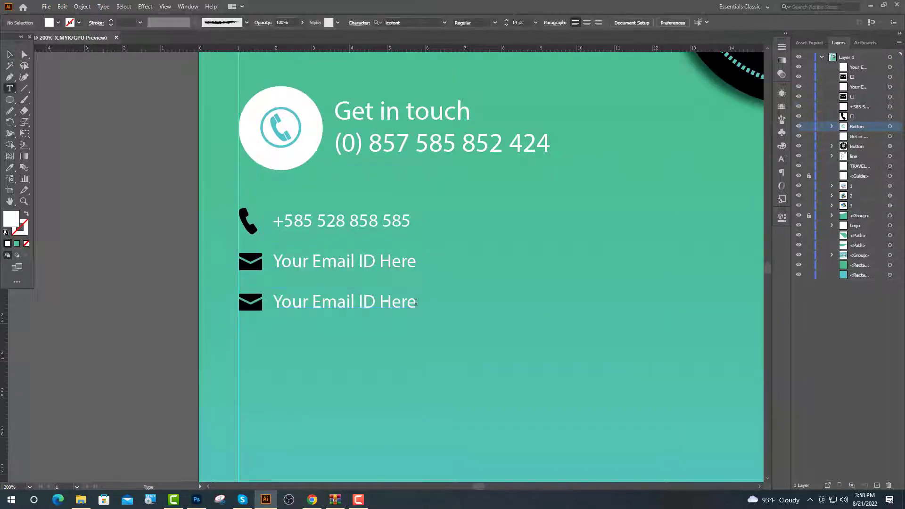
left_click_drag(416, 304, 310, 304)
key("BackSpace")
type("W")
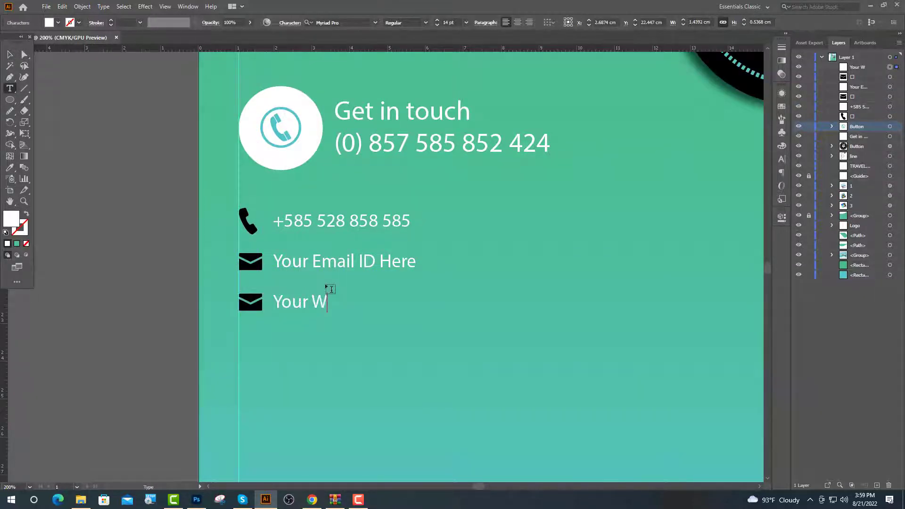
type("ebsite He")
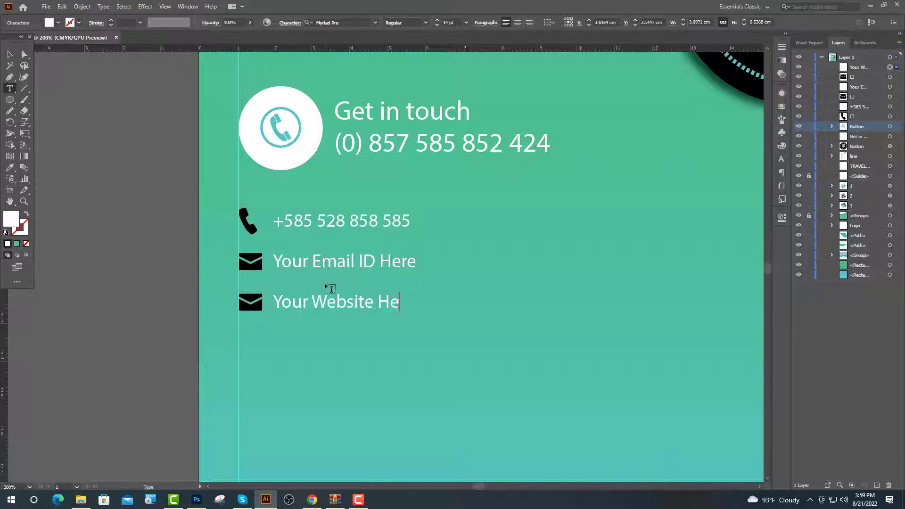
type("re")
left_click(259, 301)
Search IcoFont's icons for 'we' to find the web globe icon.
left_click(311, 499)
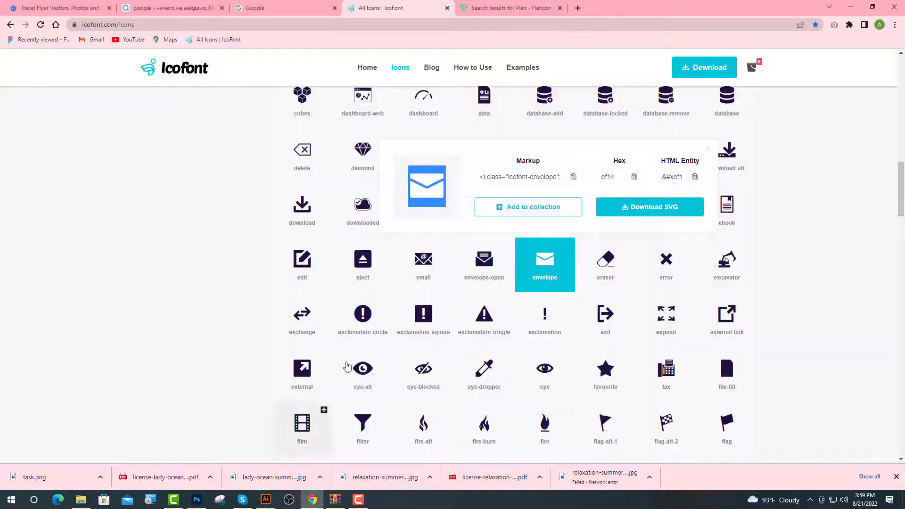
scroll(414, 121, "up", 20)
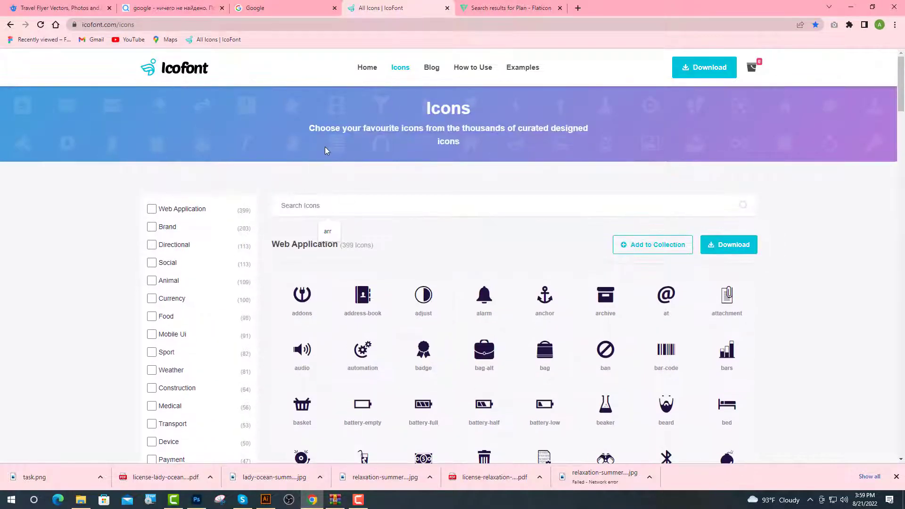
type("we")
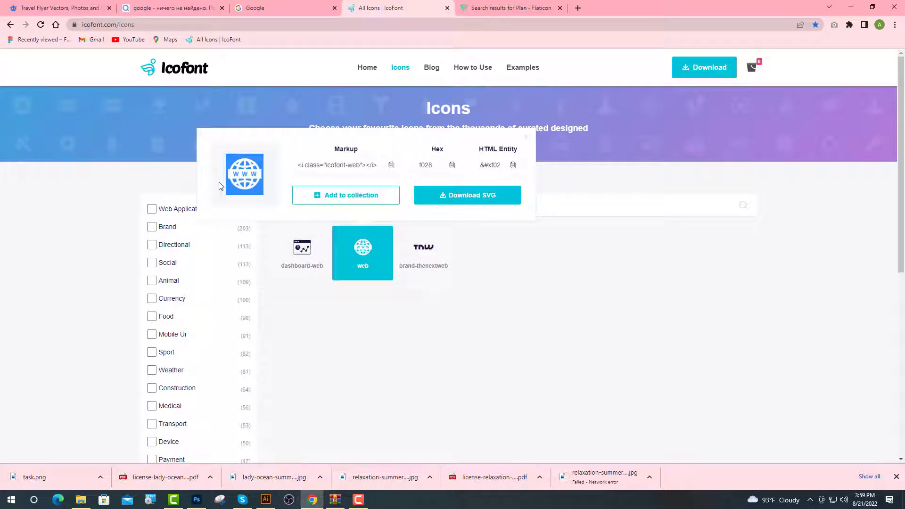
Paste the globe over the third row's envelope and duplicate the website row below.
left_click(267, 499)
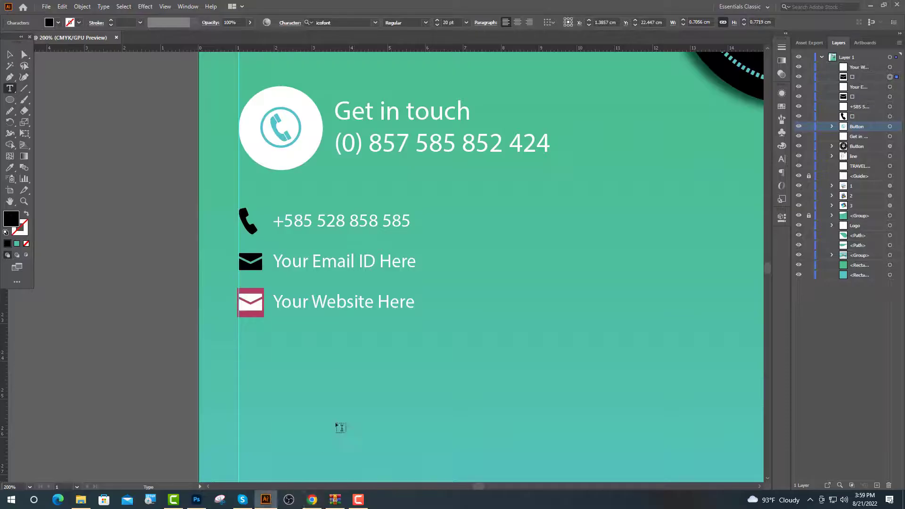
key("ctrl+v")
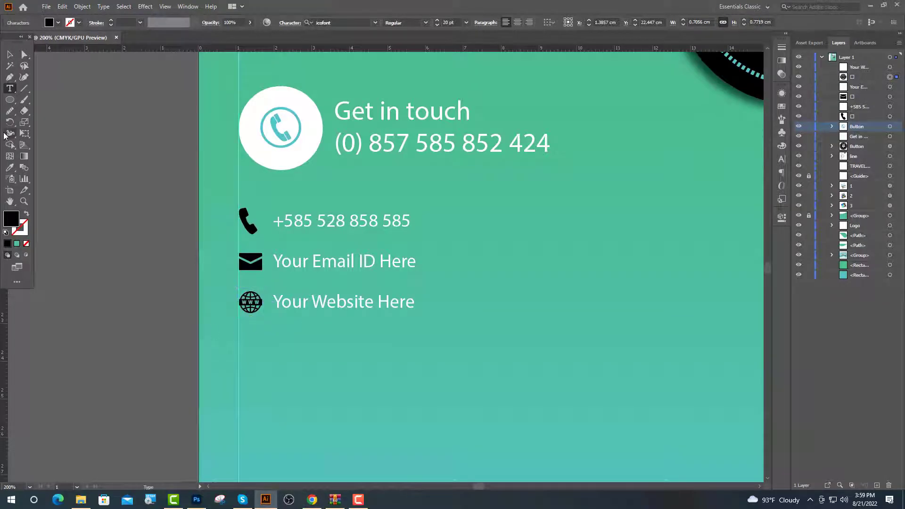
key("Escape")
left_click_drag(307, 315, 310, 355)
left_click(174, 215)
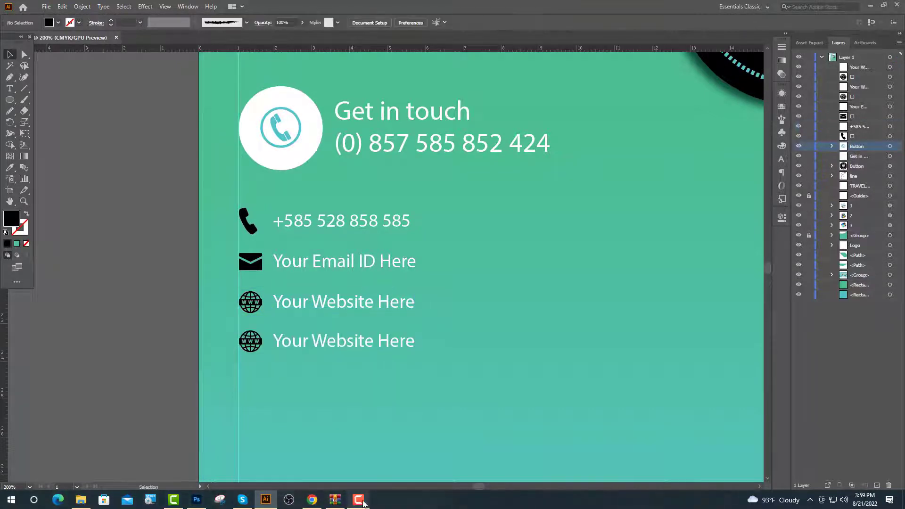
double_click(257, 339)
Search IcoFont for 'loc' and paste the location-pin icon (ef79) over the fourth row's globe.
left_click(312, 500)
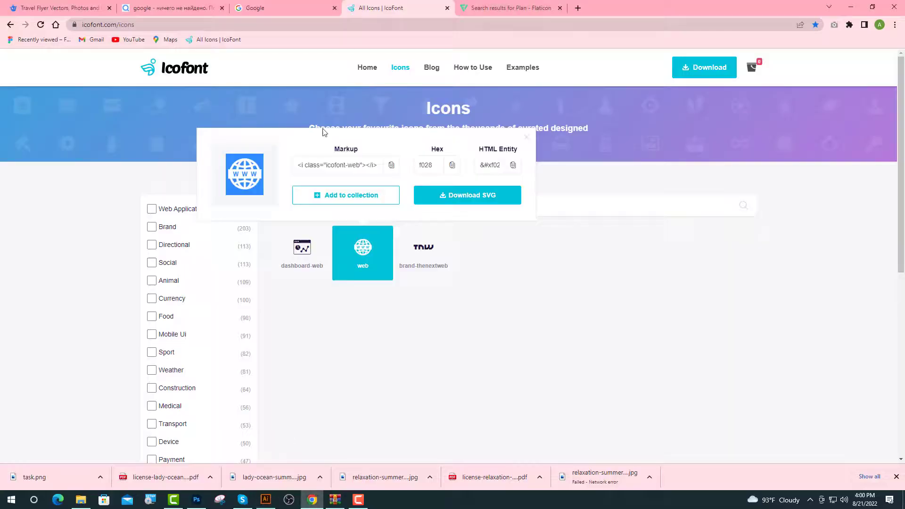
left_click(342, 195)
type("loc")
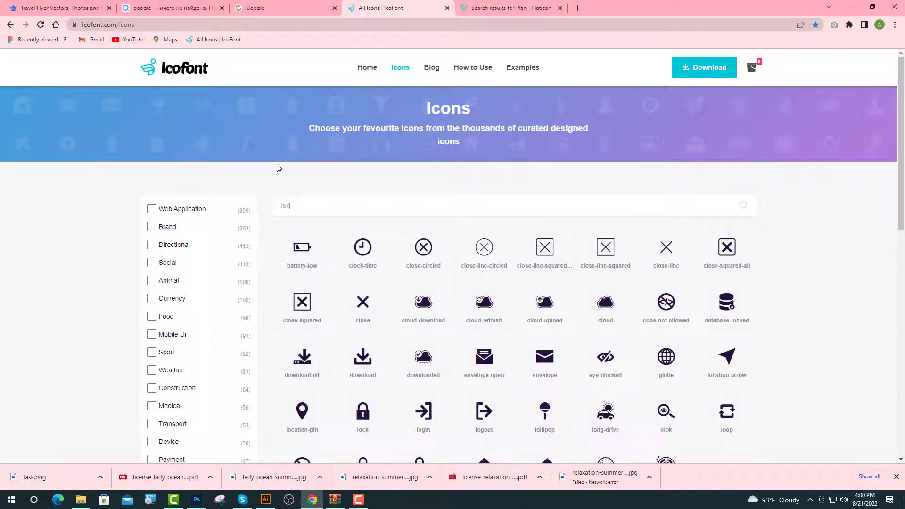
left_click(523, 256)
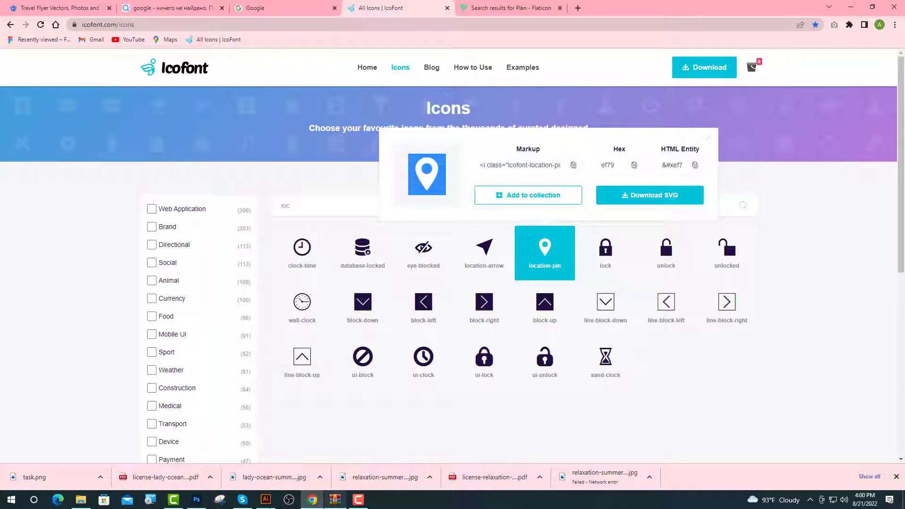
left_click(264, 501)
key("ctrl+v")
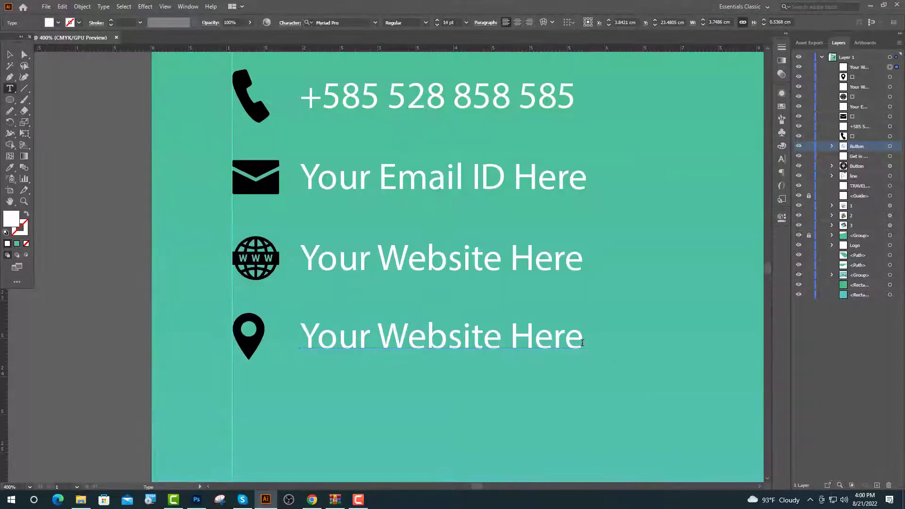
Change the fourth row to 'Street Address, City, 1234' and move the contact block right.
left_click_drag(583, 342, 302, 338)
type("St")
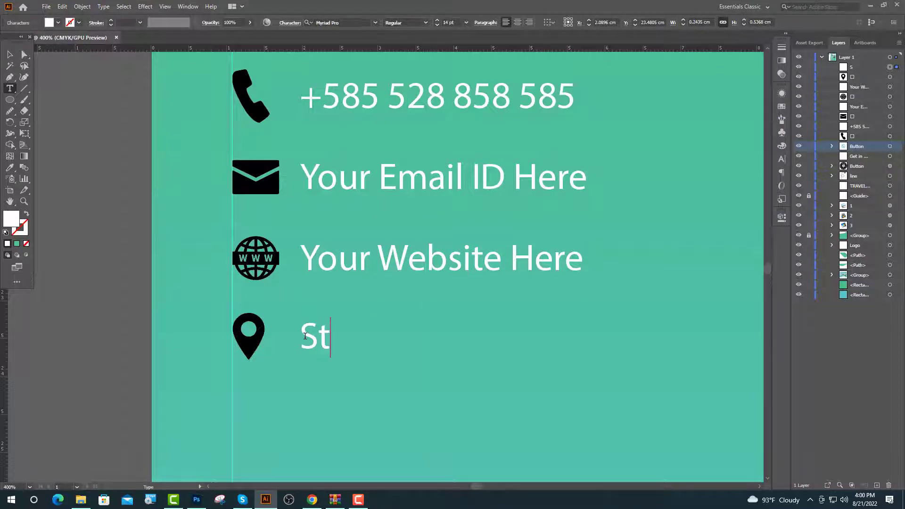
type("reet A")
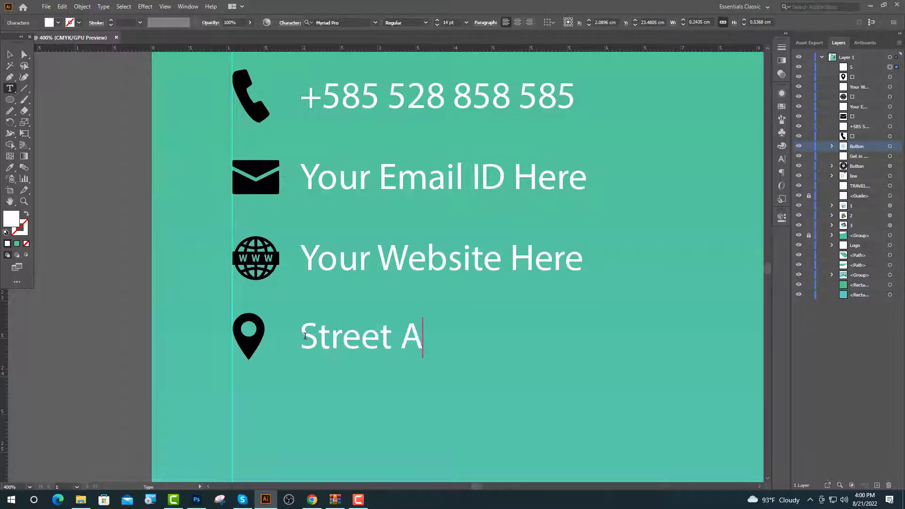
type("ddres")
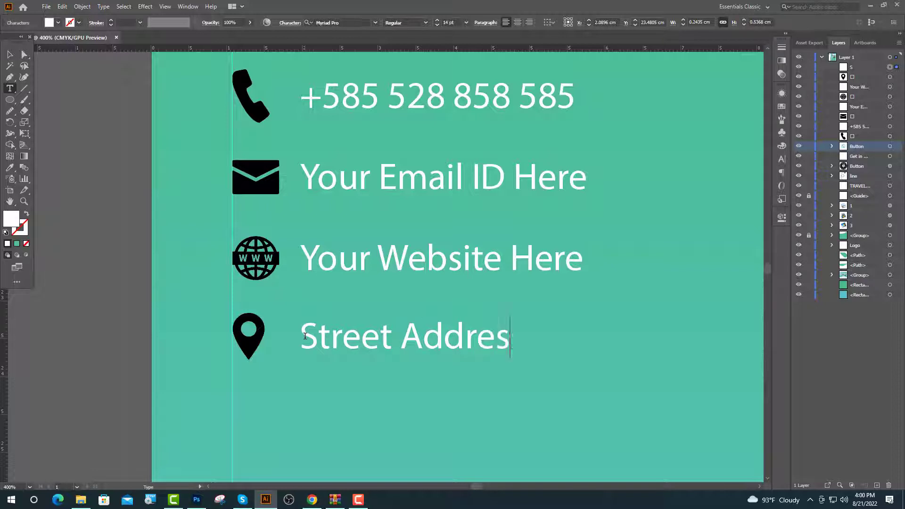
type("s, City")
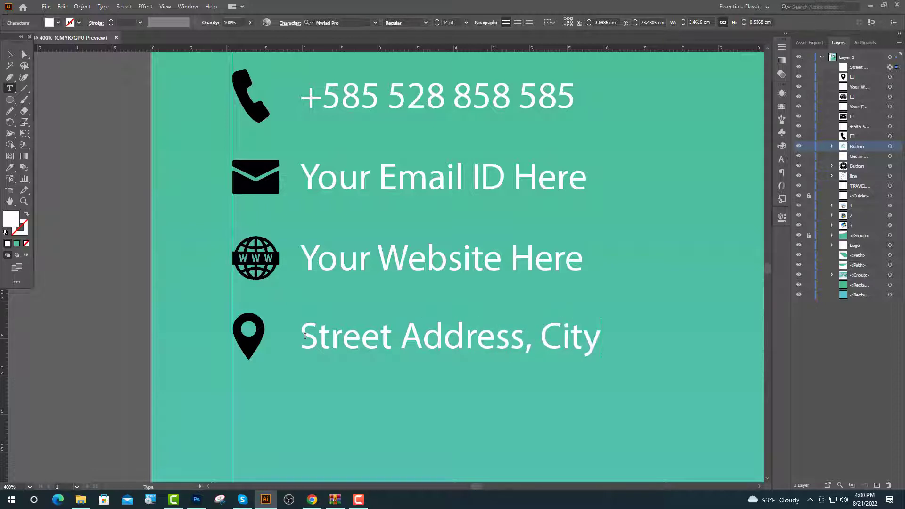
type(", 123")
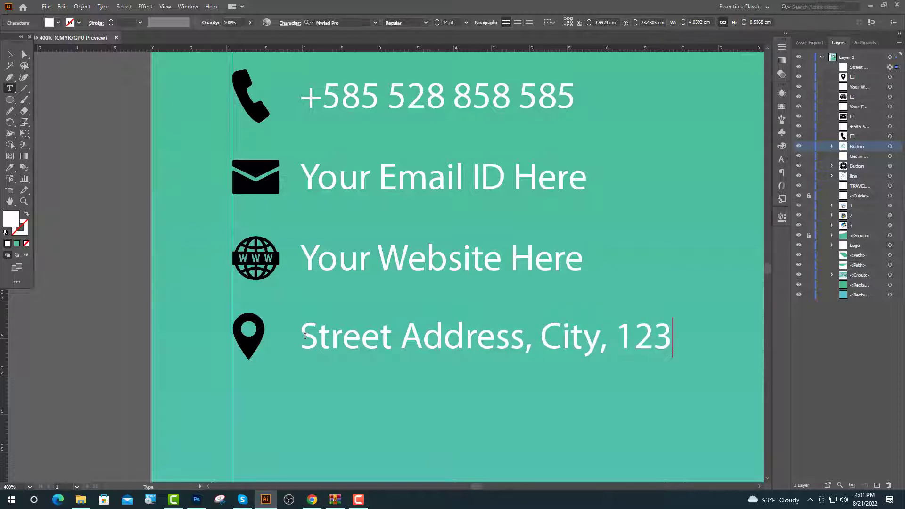
type("4")
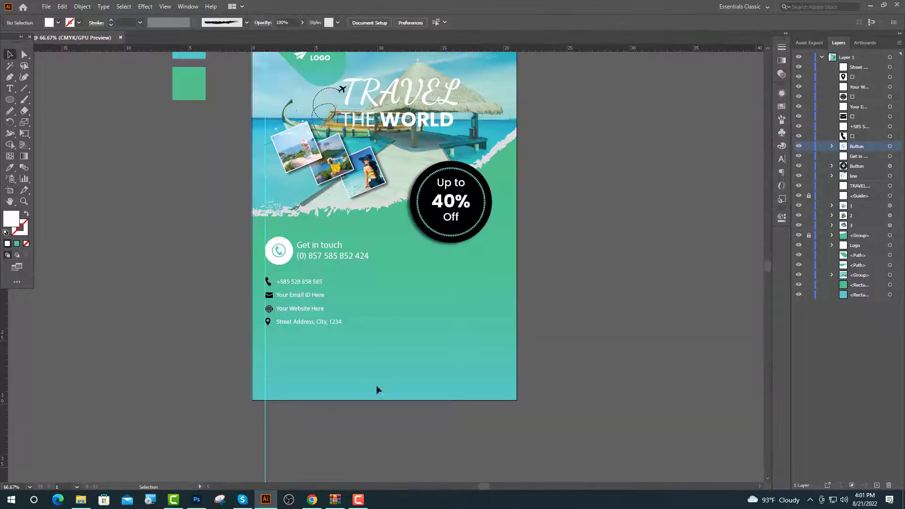
left_click_drag(376, 385, 375, 383)
left_click_drag(305, 318, 447, 328)
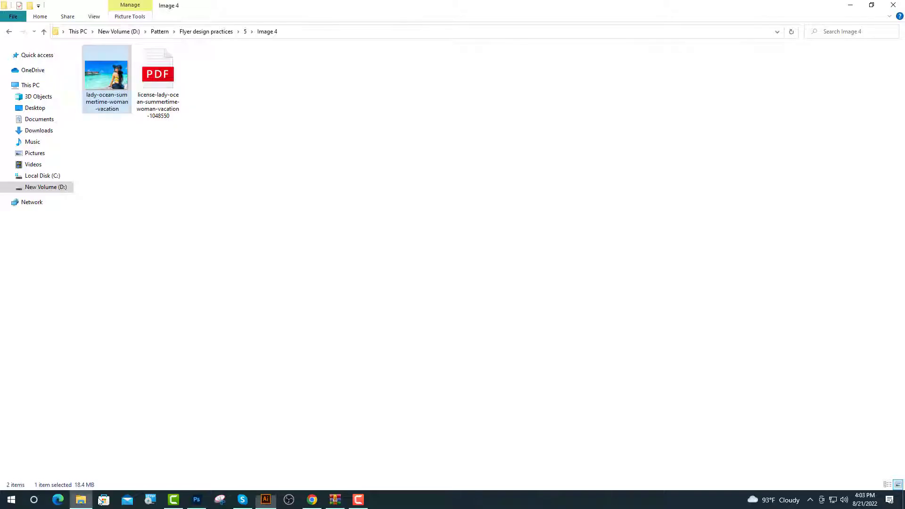
Browse to D: > Pattern > Flyer design practices > 4 and drag the Qr code PNG into Illustrator.
left_click(46, 187)
double_click(208, 78)
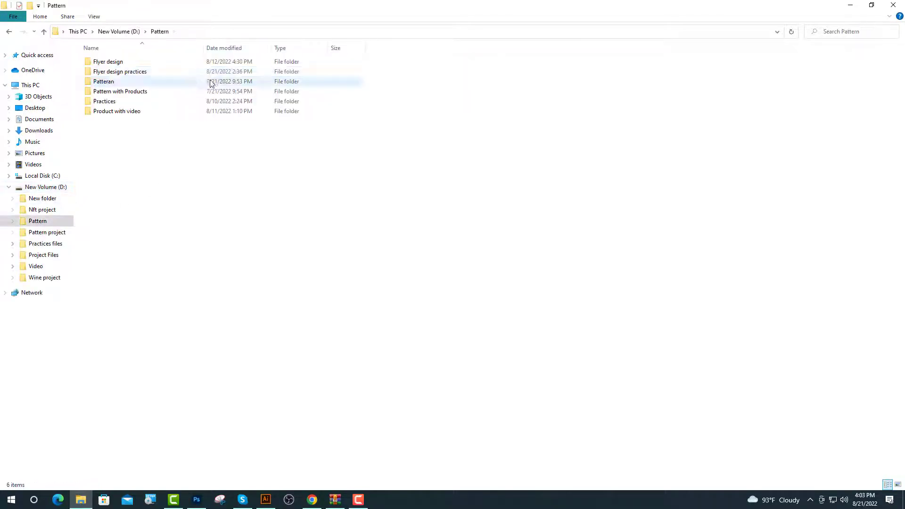
double_click(116, 71)
double_click(102, 93)
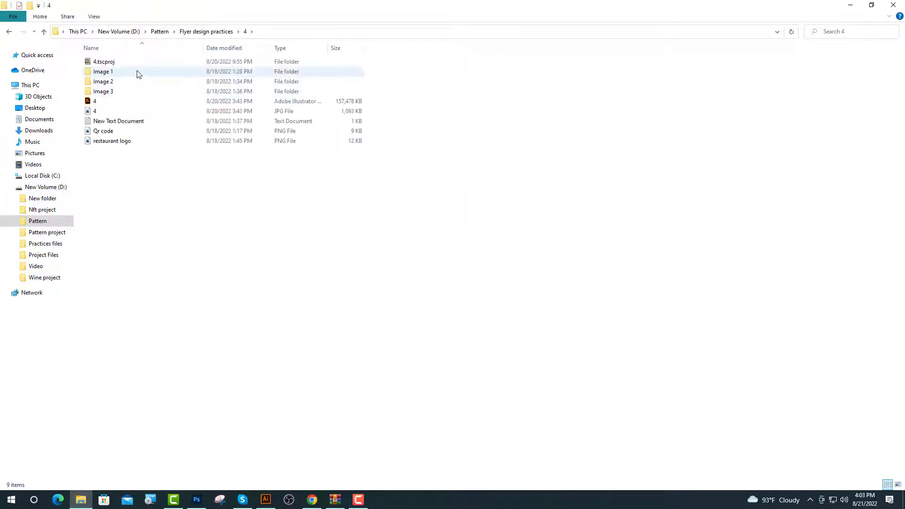
left_click_drag(113, 136, 324, 252)
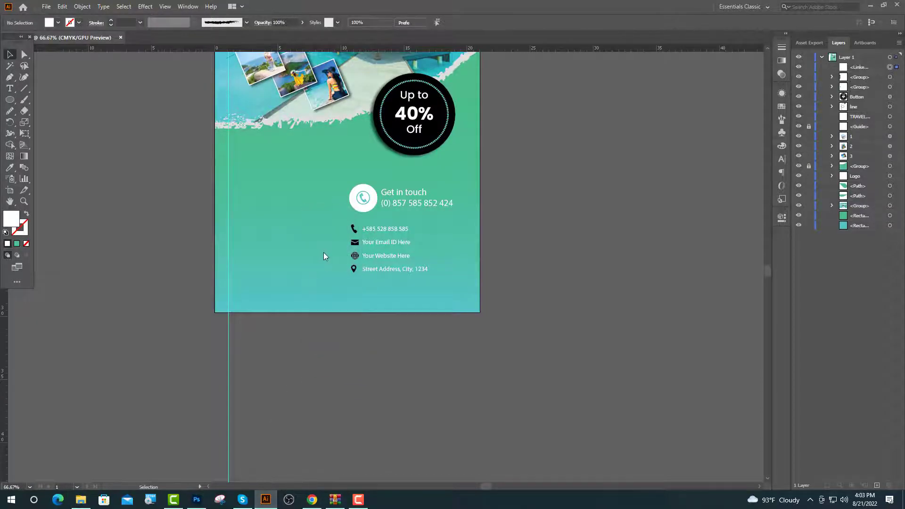
Shrink the placed QR code to about 3.7 cm and move it right of the contact lines.
key("ctrl+minus")
key("ctrl+minus")
left_click_drag(323, 118, 310, 231)
scroll(338, 243, "up", 4)
left_click_drag(278, 191, 284, 227)
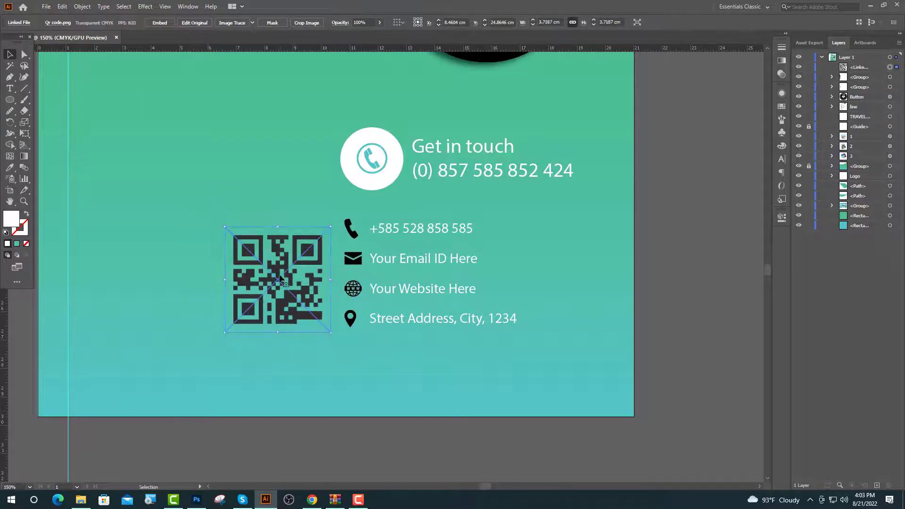
left_click_drag(286, 278, 577, 262)
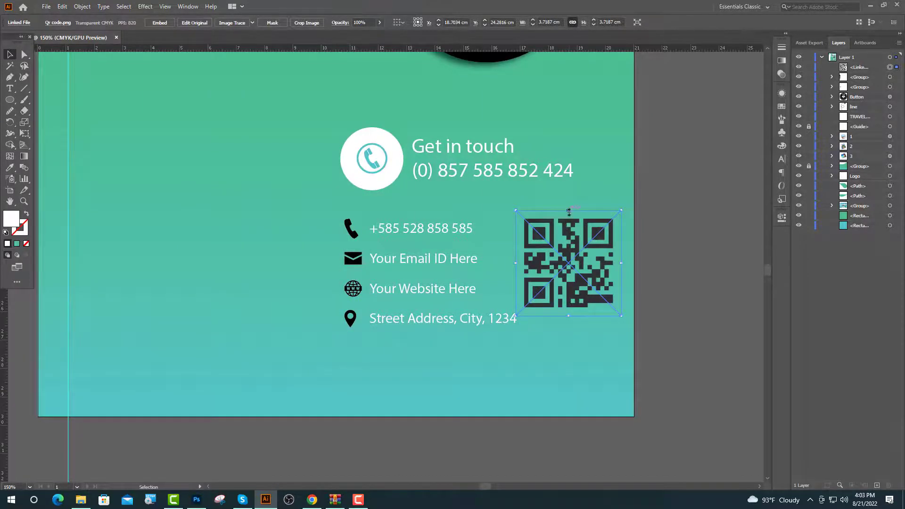
left_click_drag(568, 211, 574, 229)
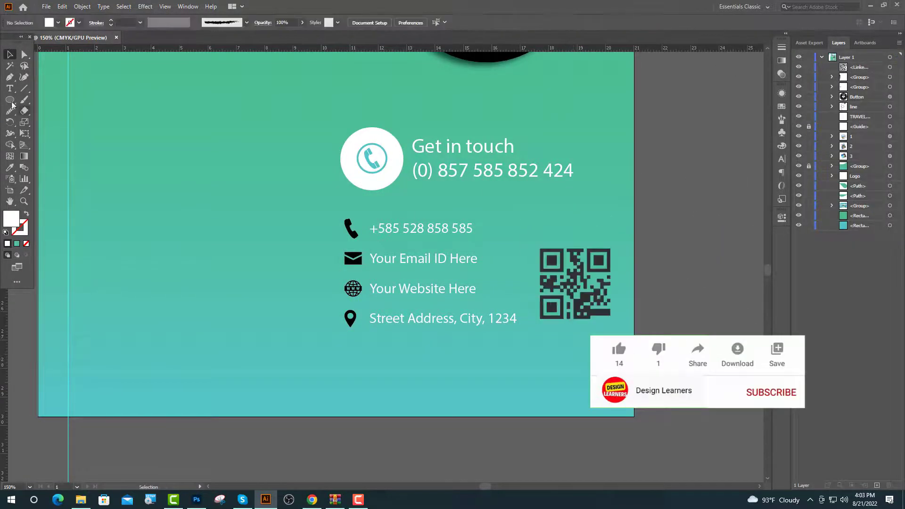
Draw a white square about 2.8 cm wide behind the QR code and centre the code on it.
right_click(10, 100)
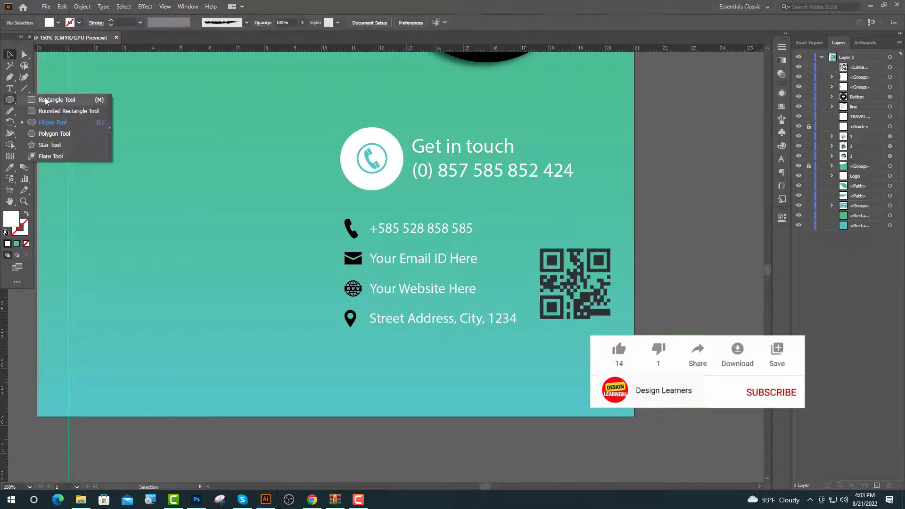
left_click(43, 99)
left_click_drag(505, 199, 579, 253)
left_click(10, 54)
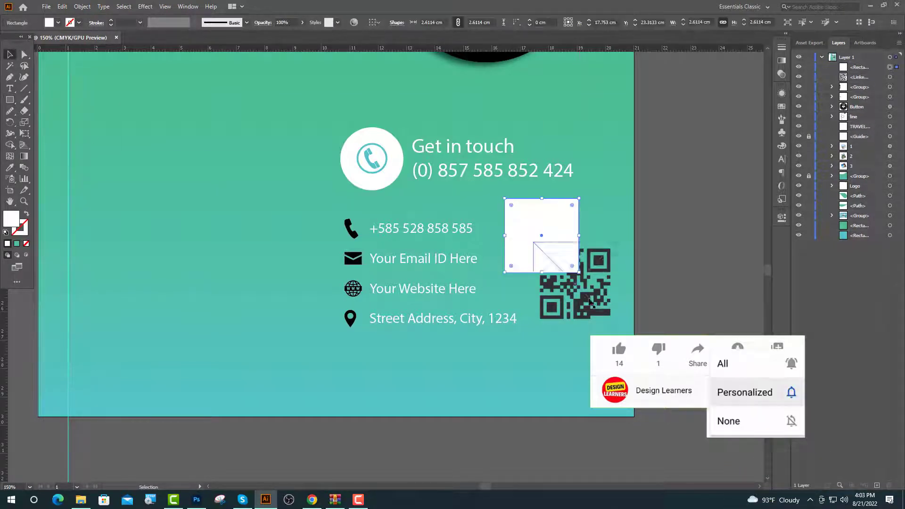
left_click_drag(589, 299, 556, 250)
left_click_drag(556, 254, 555, 255)
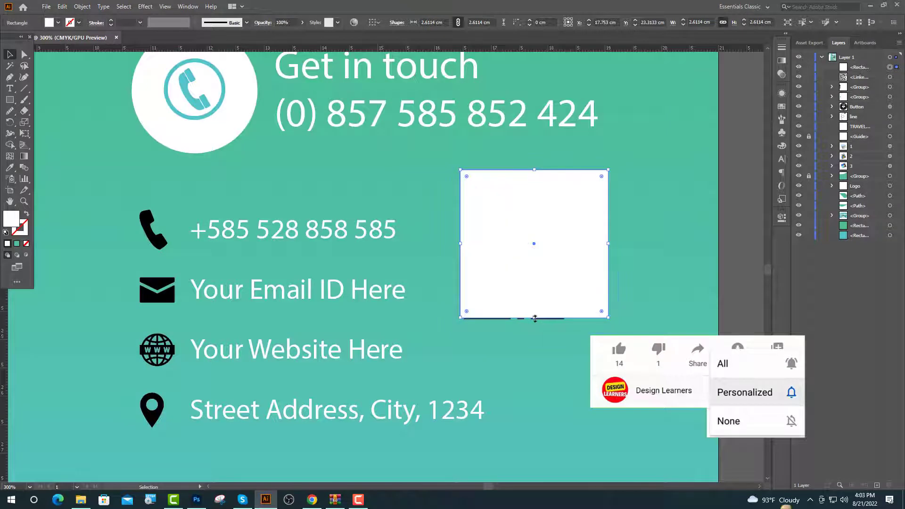
left_click_drag(535, 318, 574, 326)
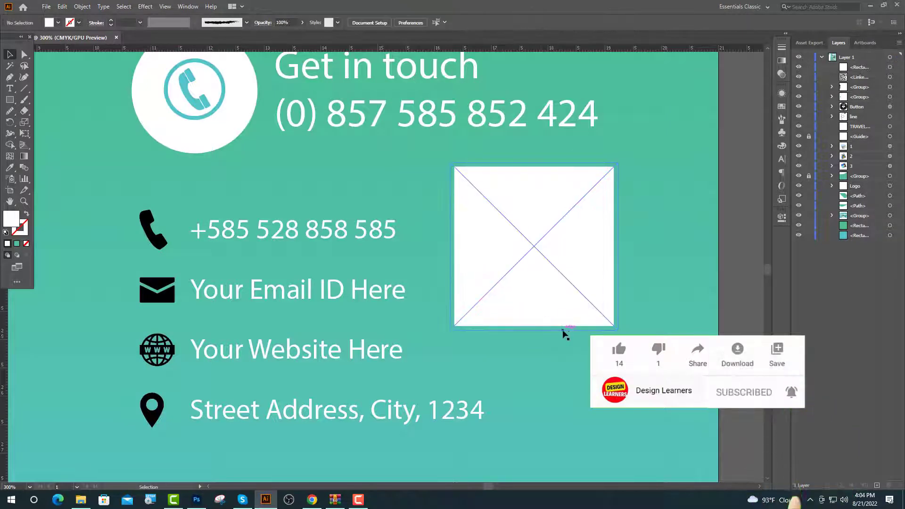
Bring the QR code image in front of the white square.
left_click(561, 330)
right_click(502, 278)
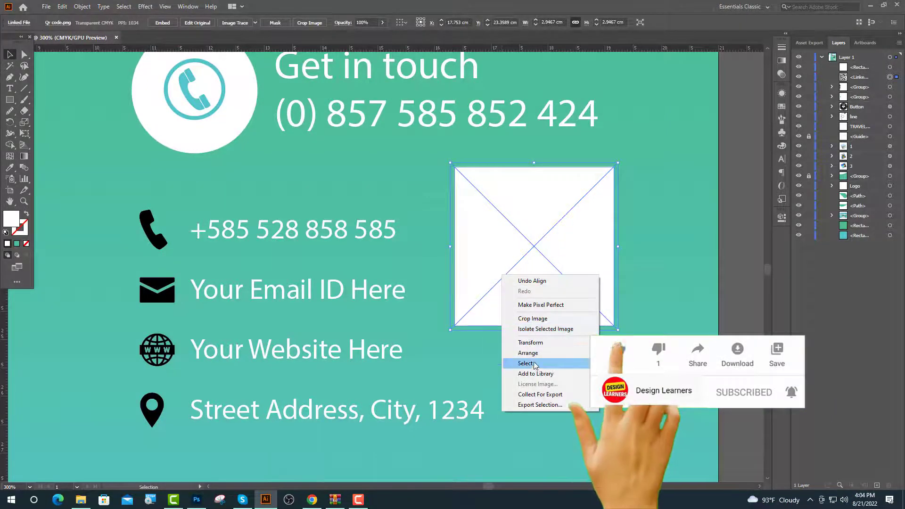
left_click(622, 353)
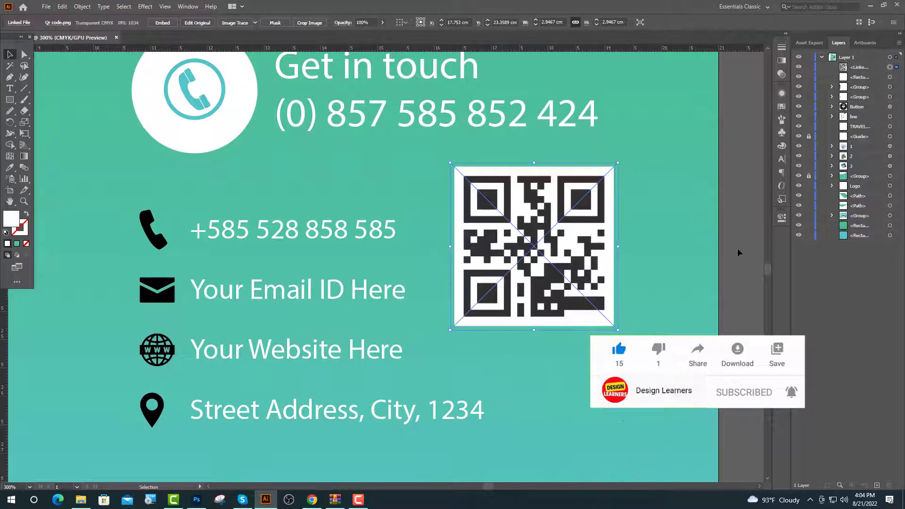
key("ctrl+minus")
Image-trace the QR code with the 16 Colors preset, expand it into paths, and inspect the resulting paths.
left_click(254, 23)
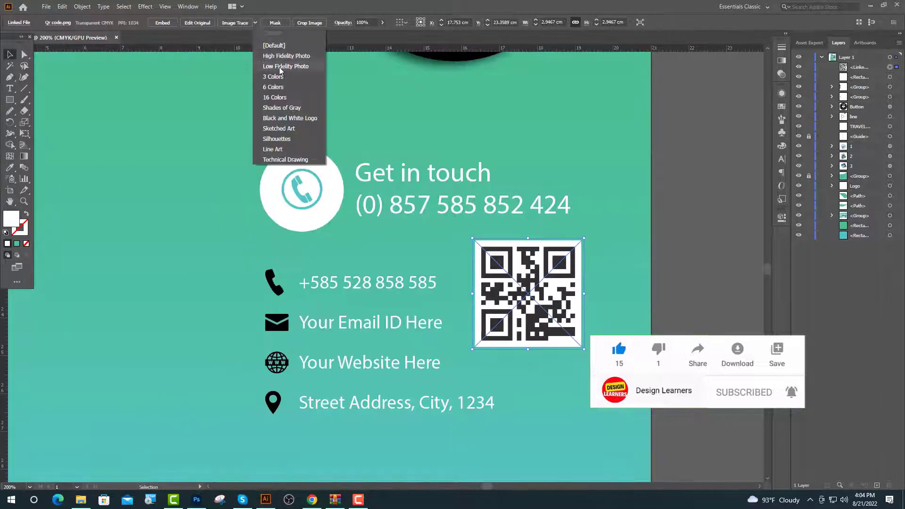
left_click(281, 98)
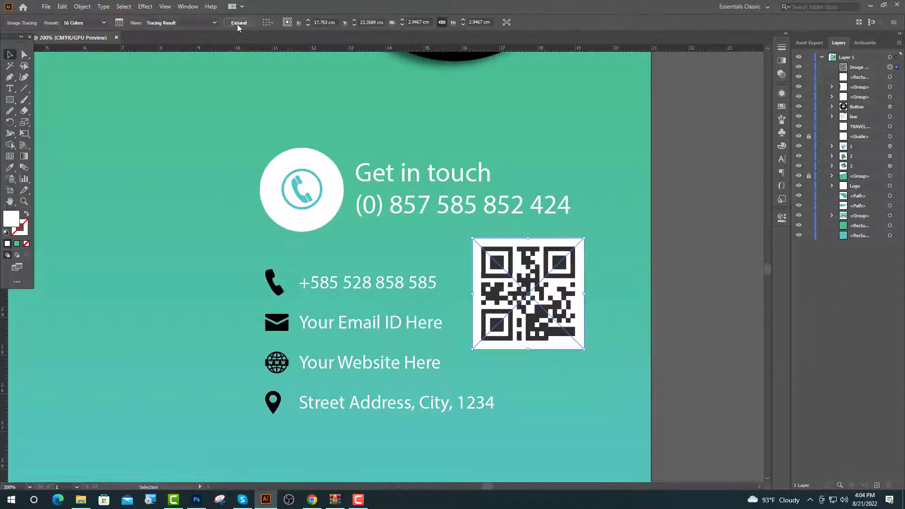
left_click(236, 24)
key("ctrl+shift+a")
left_click(24, 56)
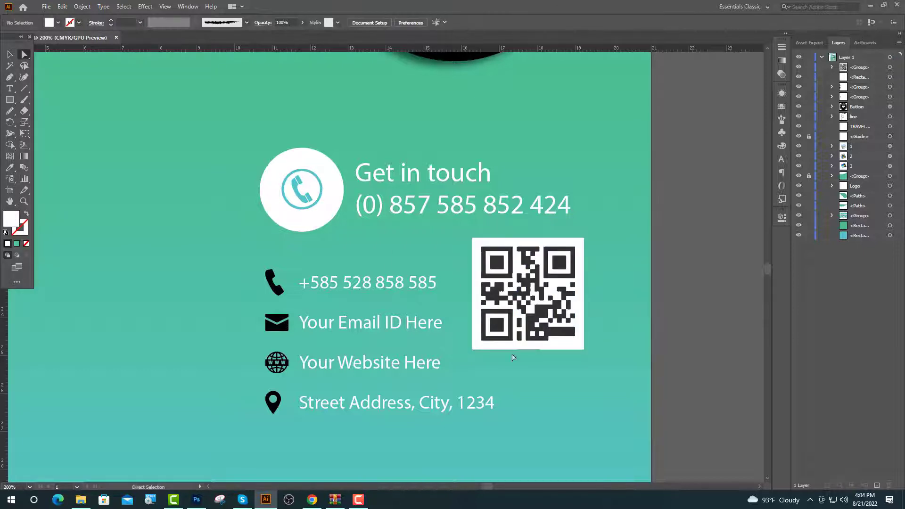
left_click(579, 307)
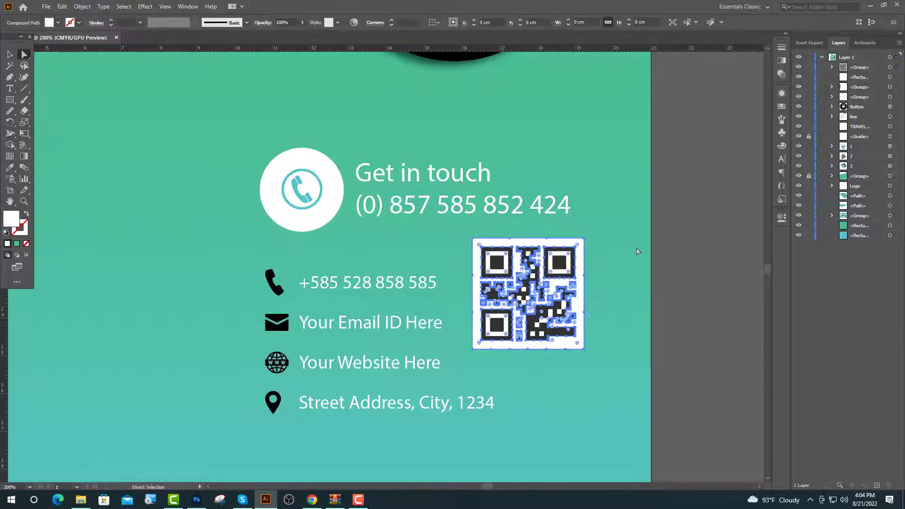
left_click(623, 239)
left_click(9, 55)
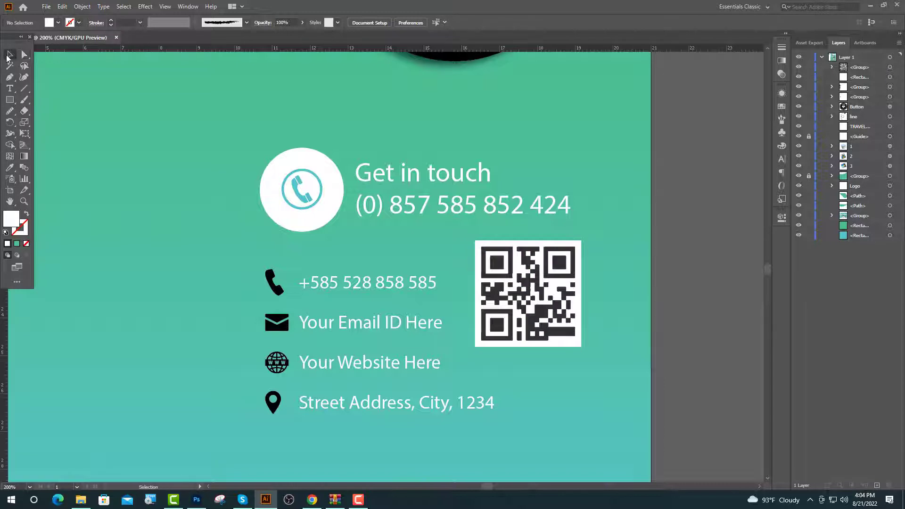
Move the QR code below the white square and select its top finder rings and several white modules.
left_click_drag(527, 287, 570, 284)
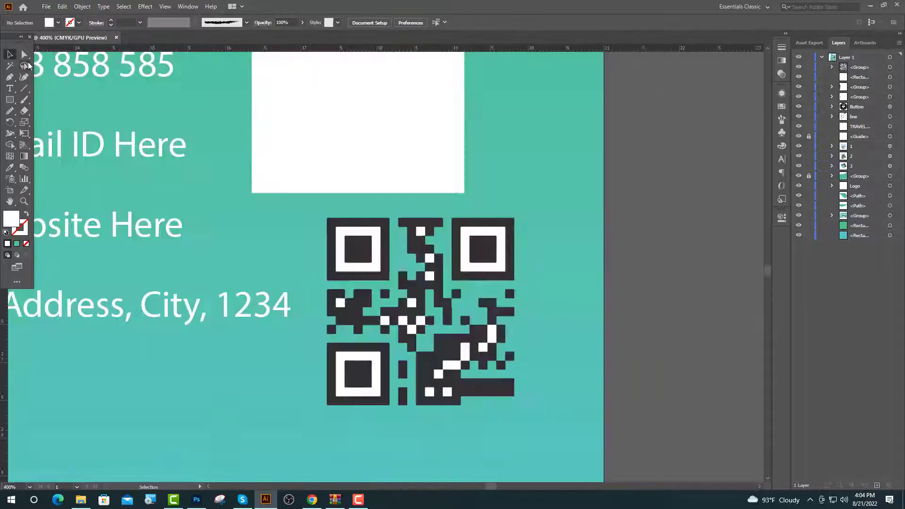
left_click(25, 55)
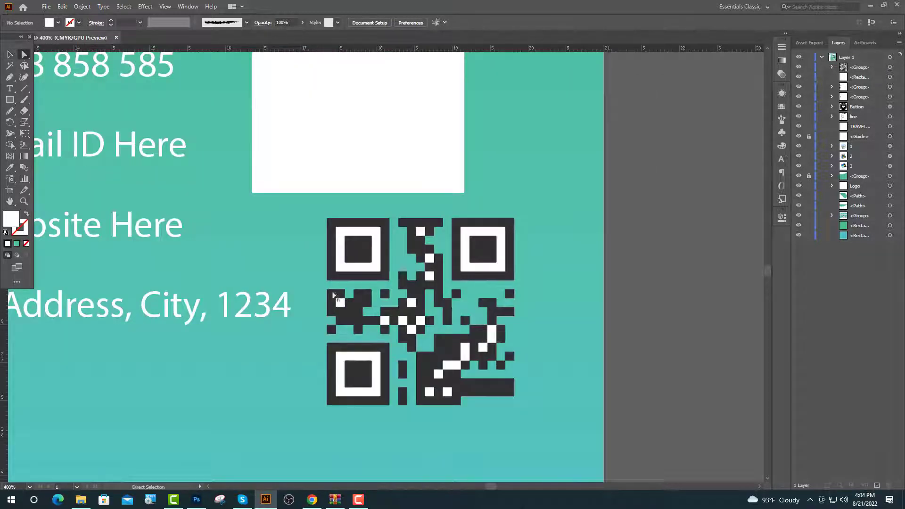
left_click(375, 270)
left_click(471, 271, "shift")
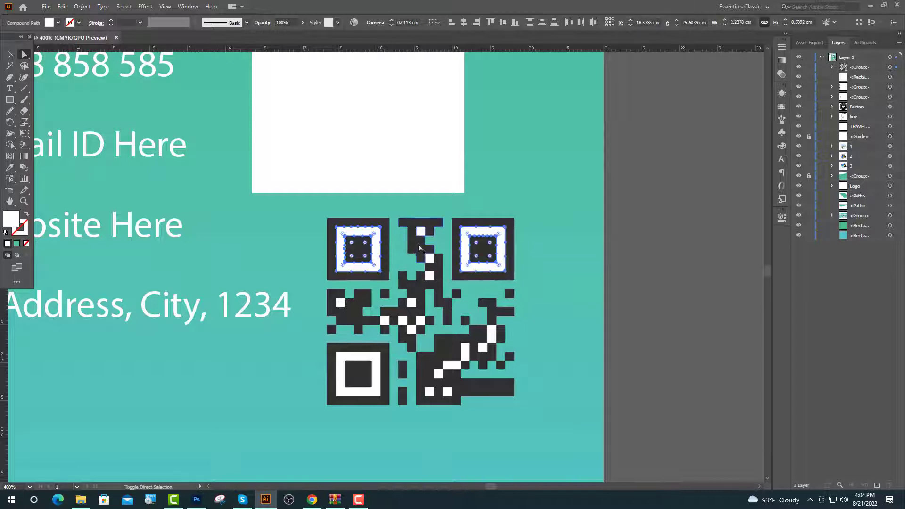
left_click(421, 232, "shift")
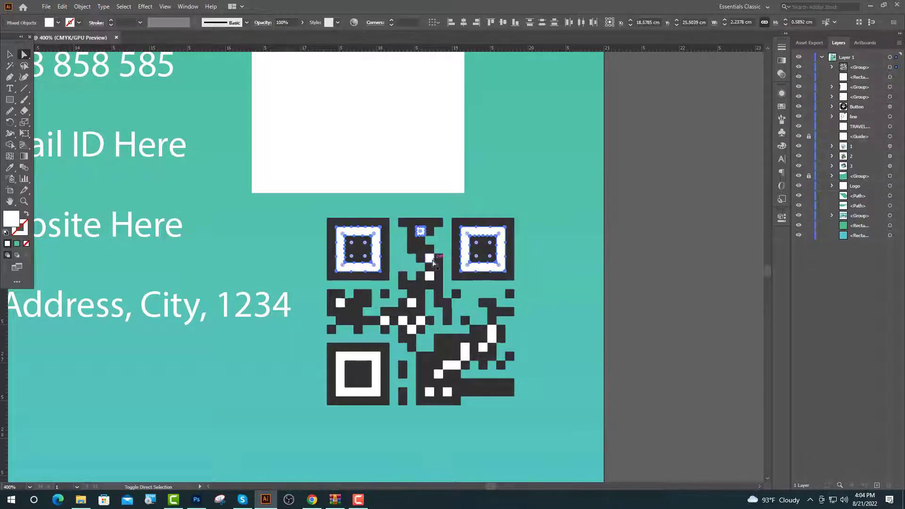
left_click(411, 304, "shift")
left_click(402, 321, "shift")
Add the remaining white modules and bottom-left finder ring, then delete all the selected white parts.
left_click(411, 330, "shift")
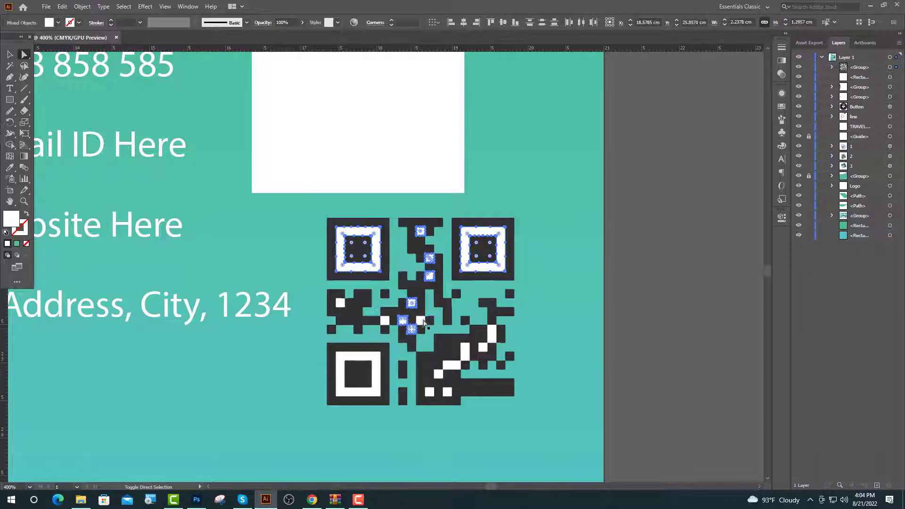
left_click(420, 322, "shift")
left_click(384, 321, "shift")
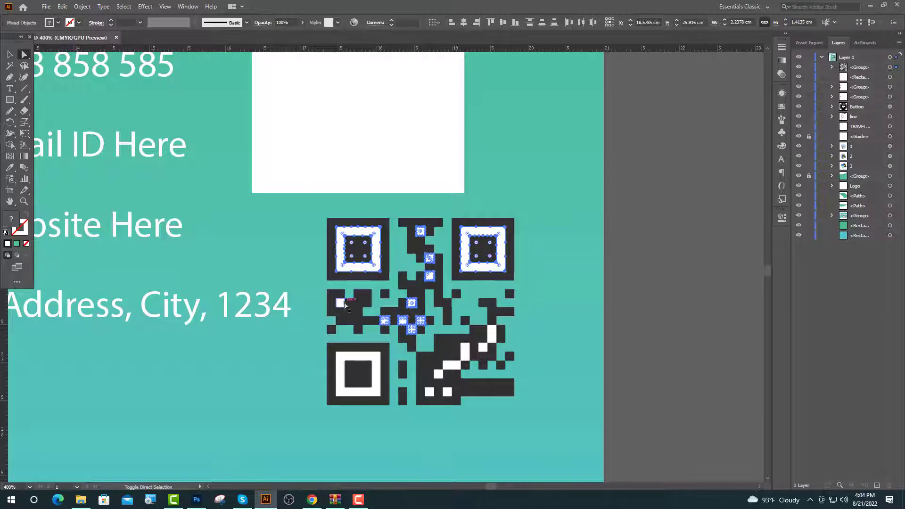
left_click(358, 360, "shift")
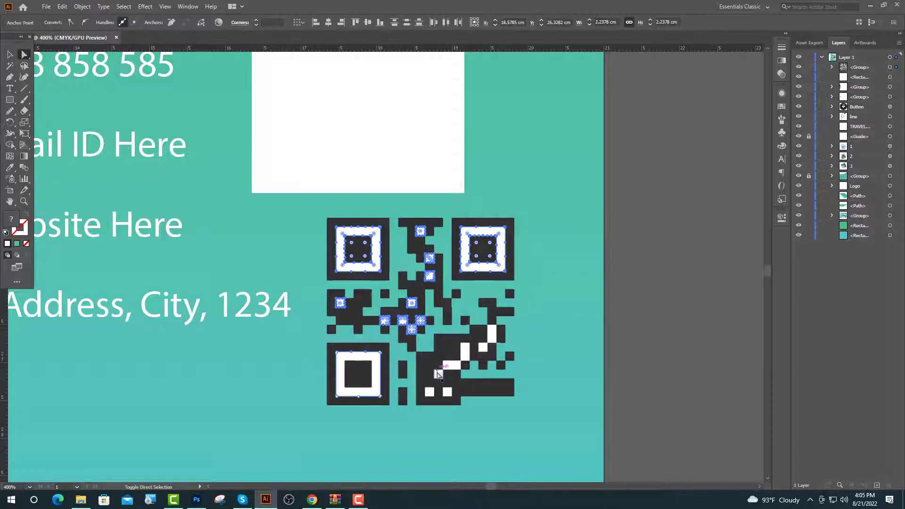
left_click(451, 365, "shift")
left_click(464, 351, "shift")
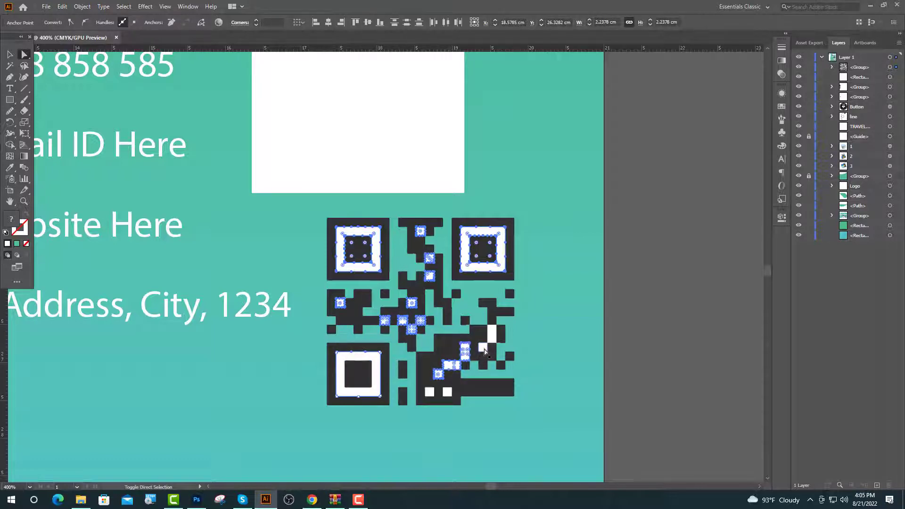
left_click(492, 338, "shift")
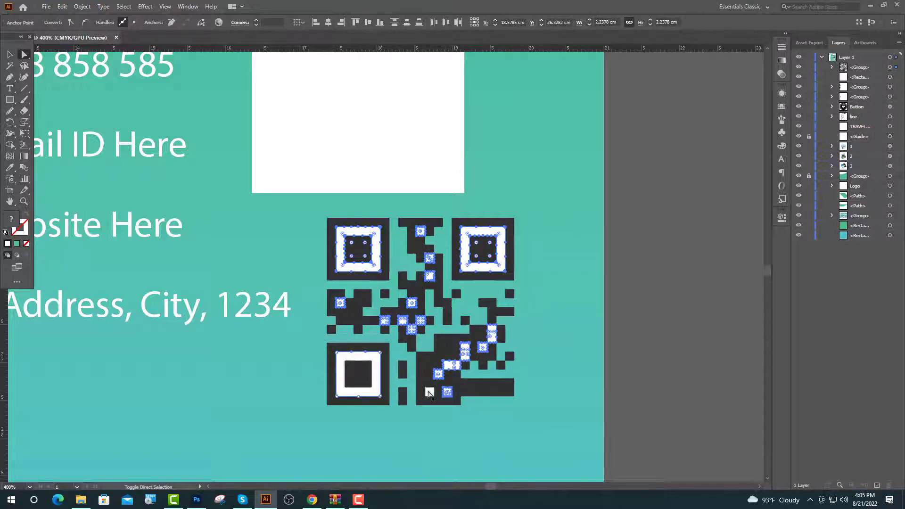
key("Delete")
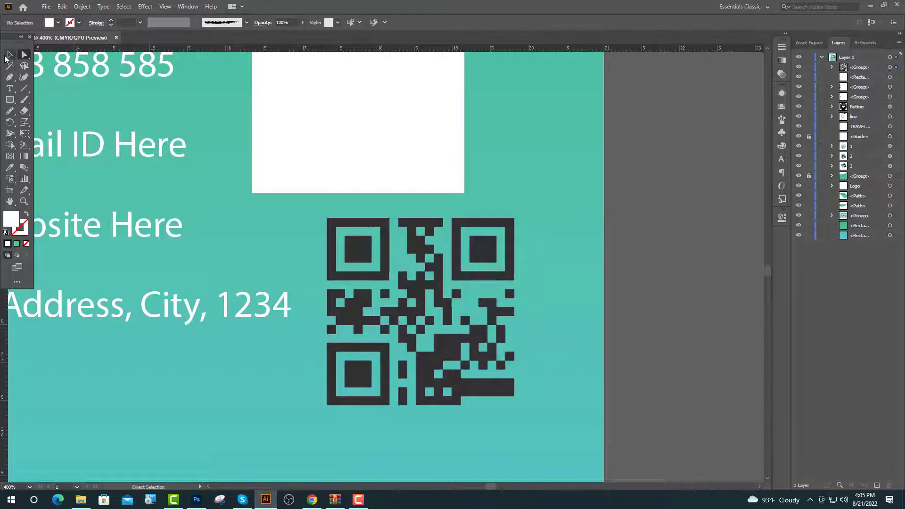
left_click(7, 56)
Make the QR code white and fill its backing rectangle black.
left_click(510, 391)
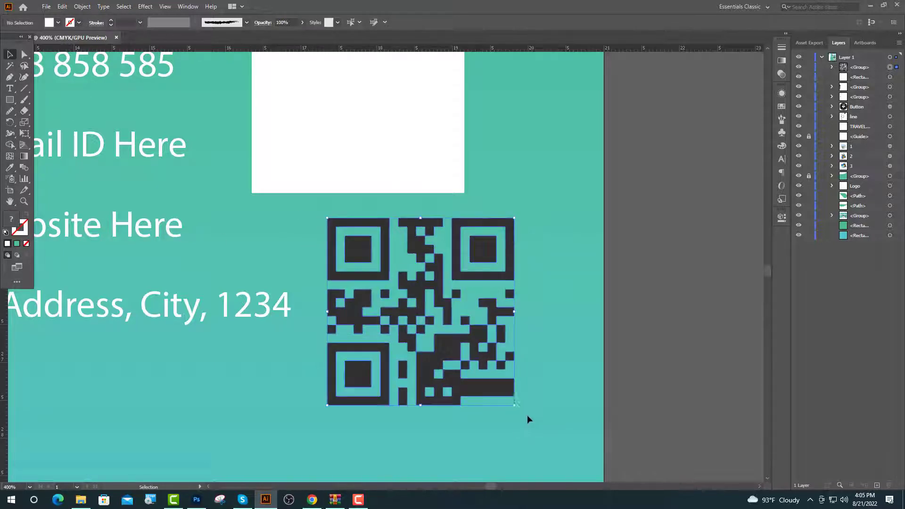
left_click(10, 168)
left_click(276, 154)
key("v")
left_click(352, 183)
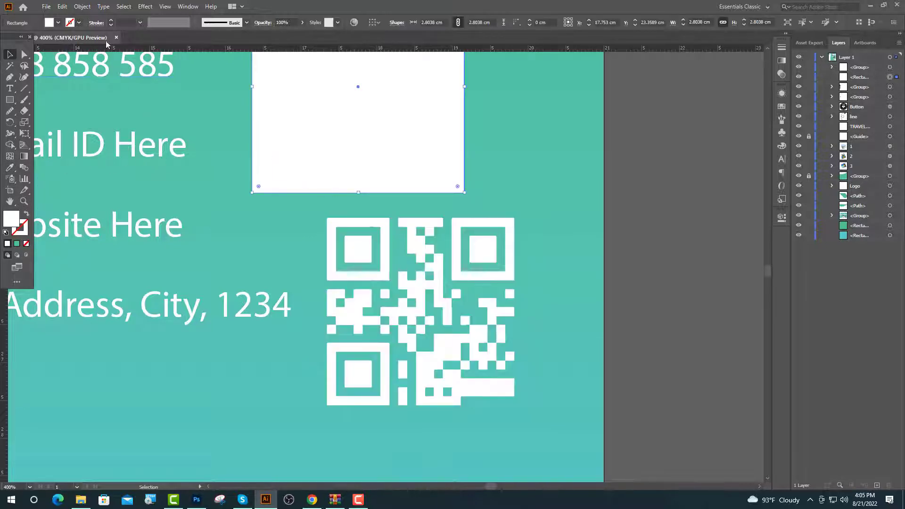
left_click(58, 23)
left_click(26, 38)
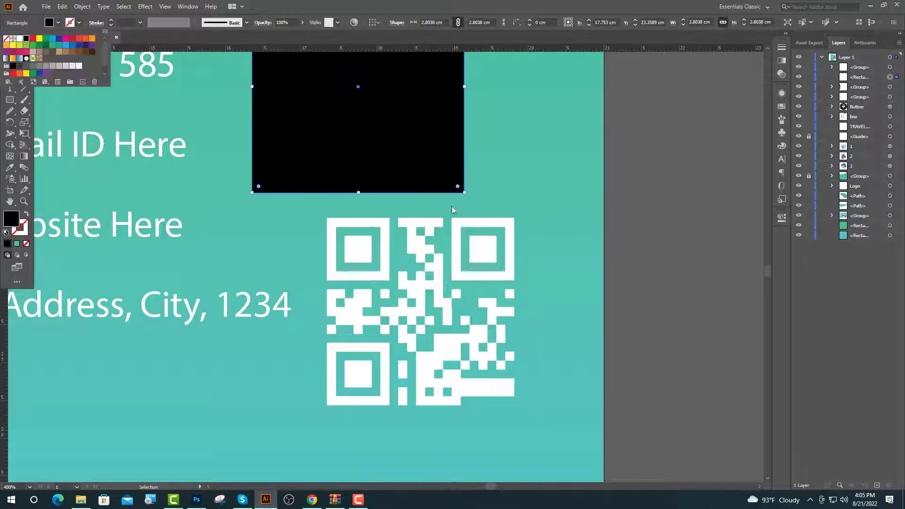
Vertically centre the QR code on the black square and move it beside the contact details.
left_click_drag(453, 274, 364, 122)
left_click_drag(398, 89, 396, 89)
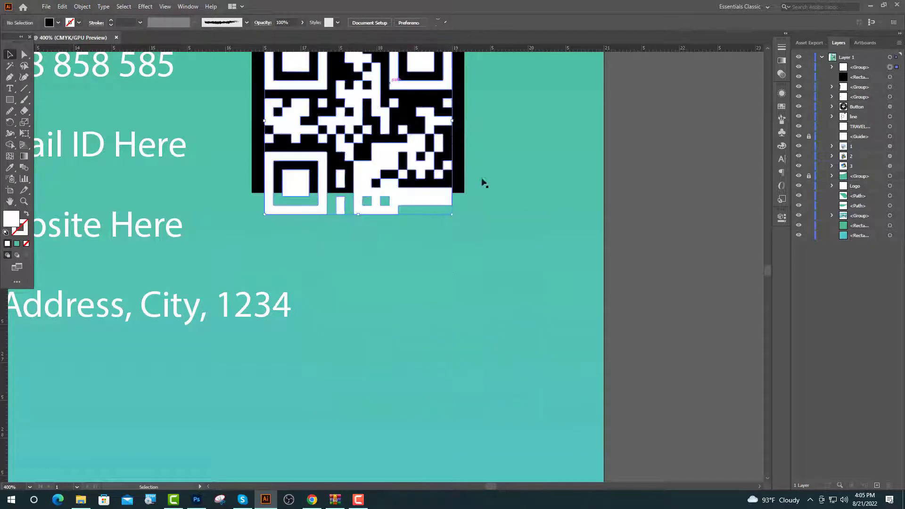
scroll(480, 181, "up", 5)
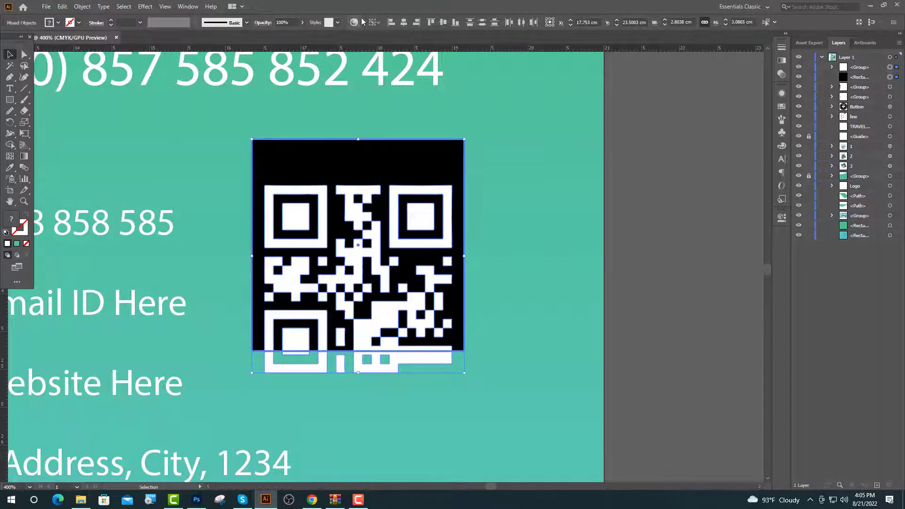
left_click(443, 23)
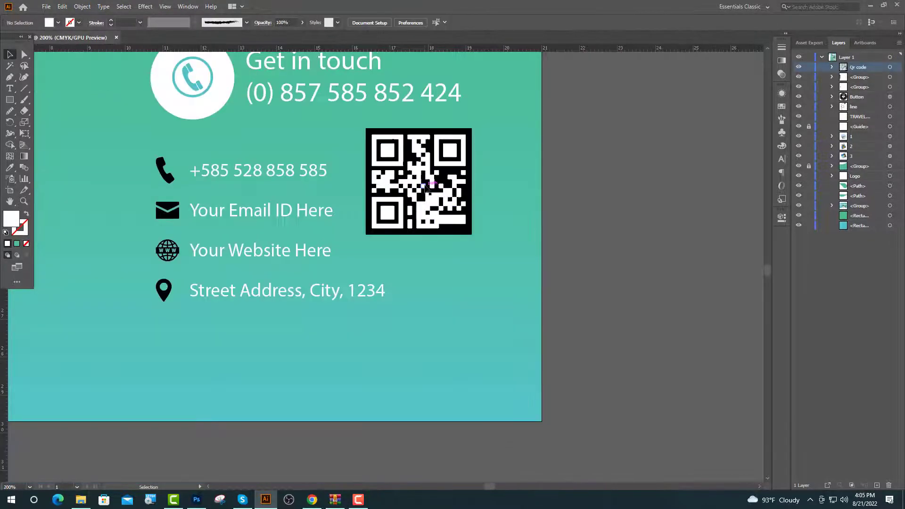
left_click_drag(425, 186, 457, 251)
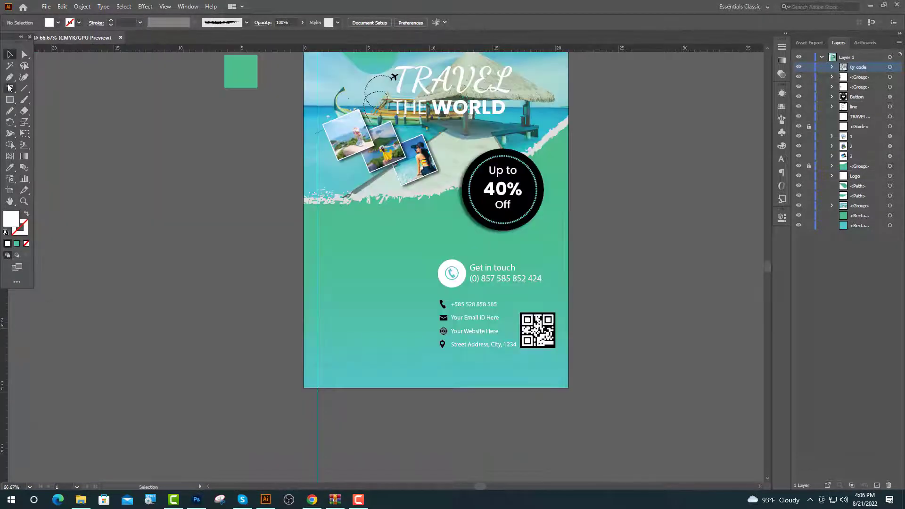
Add a 20 pt 'OUR FACILITIES' heading below the photo, with FACILITIES on its own line.
left_click(10, 89)
left_click(317, 235)
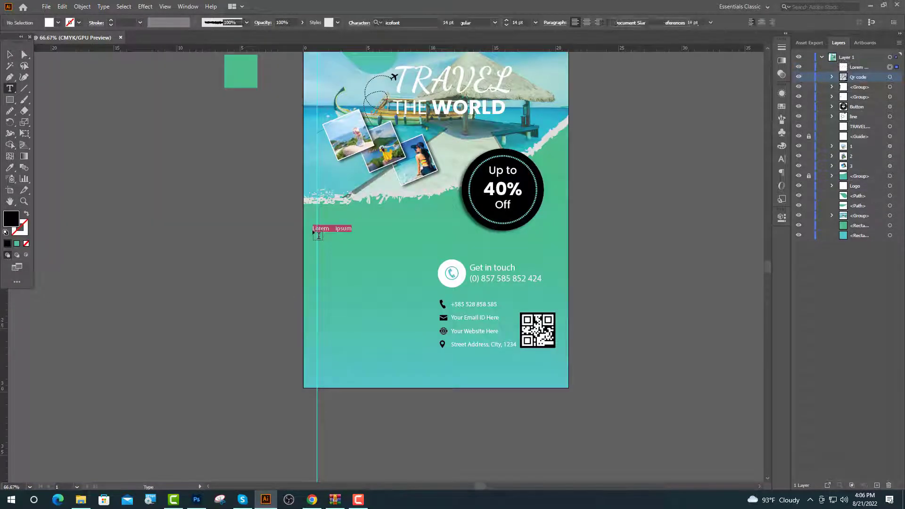
left_click_drag(453, 22, 434, 40)
type("20")
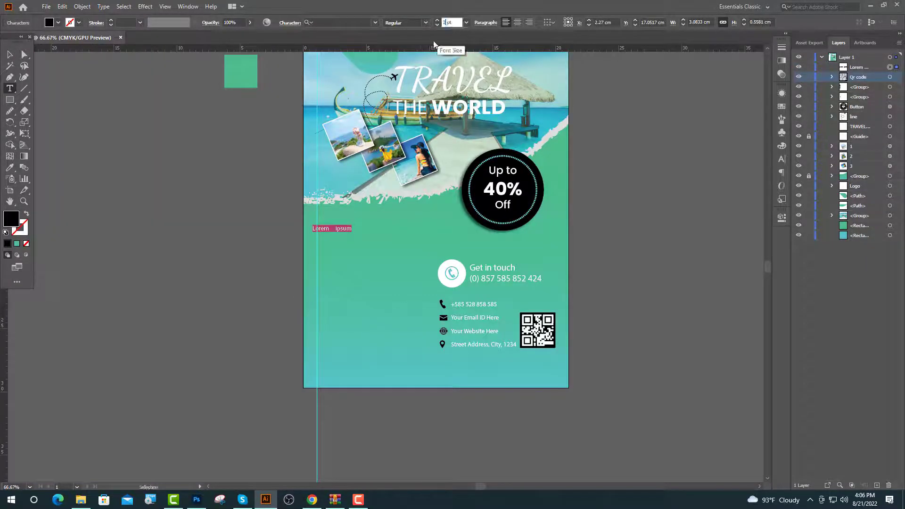
key("Return")
type("OUR FACILITIES")
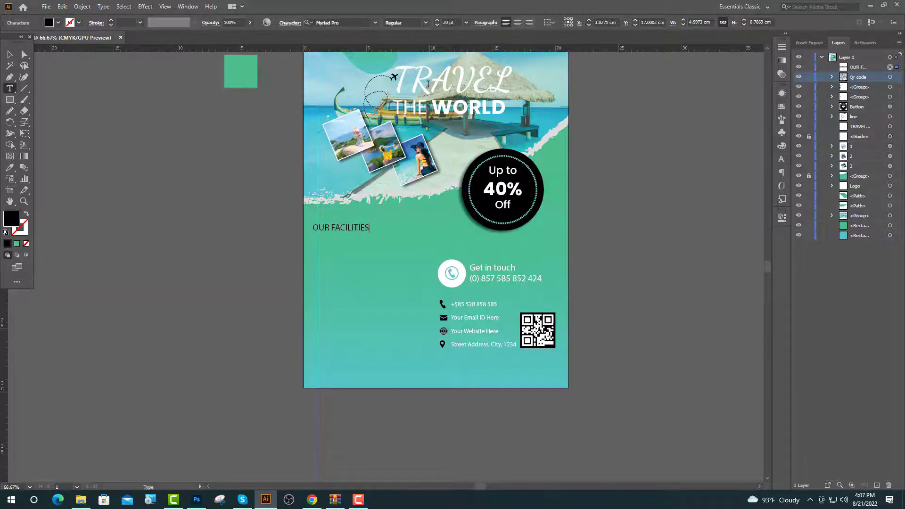
scroll(358, 214, "up", 4)
key("BackSpace")
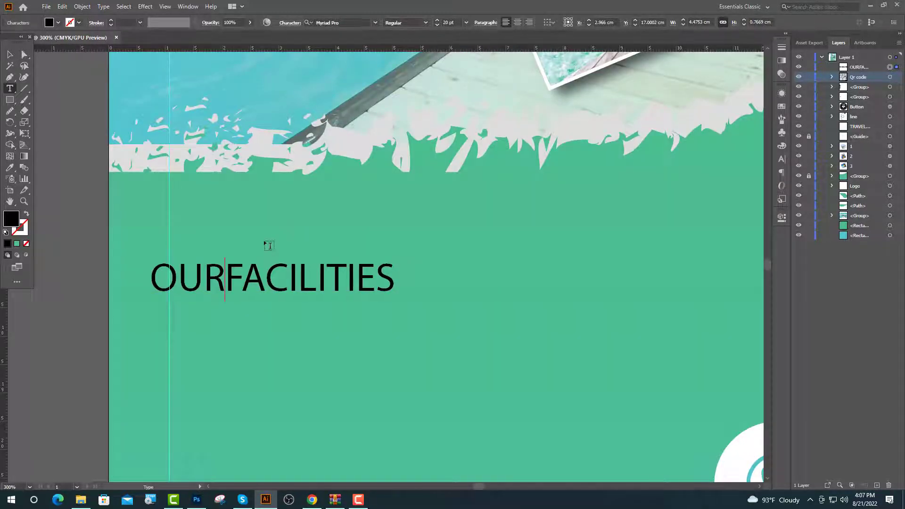
key("Return")
Set the heading's font to Poppins.
left_click_drag(314, 333, 153, 279)
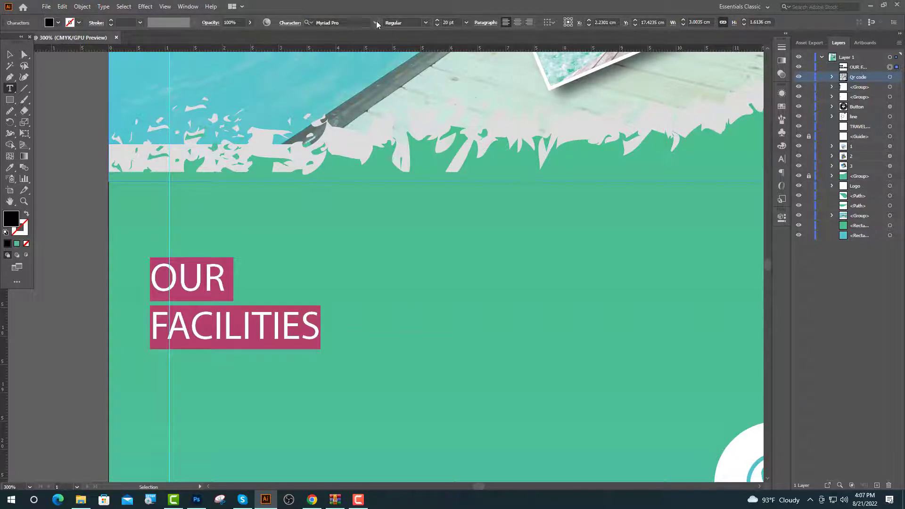
left_click(375, 22)
scroll(358, 71, "down", 5)
left_click(354, 81)
left_click(338, 319)
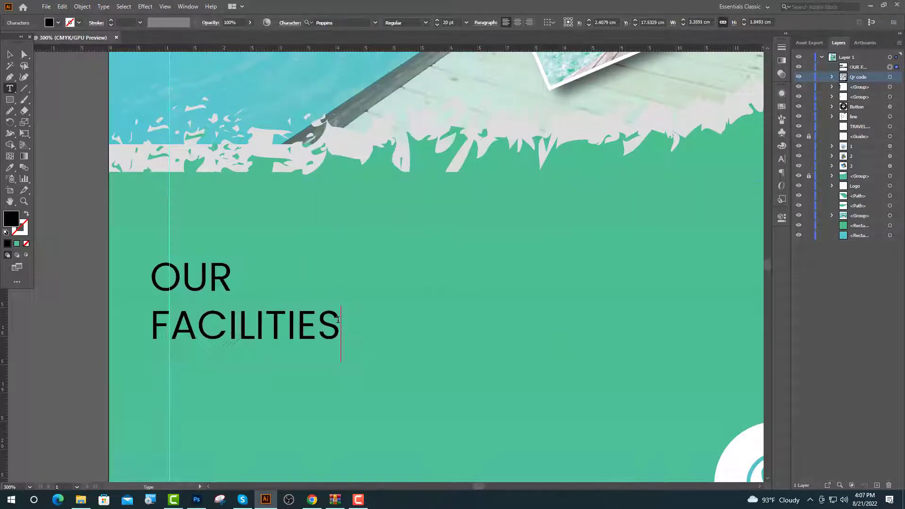
Make FACILITIES Bold and OUR Medium weight.
left_click_drag(338, 319, 149, 325)
left_click(424, 22)
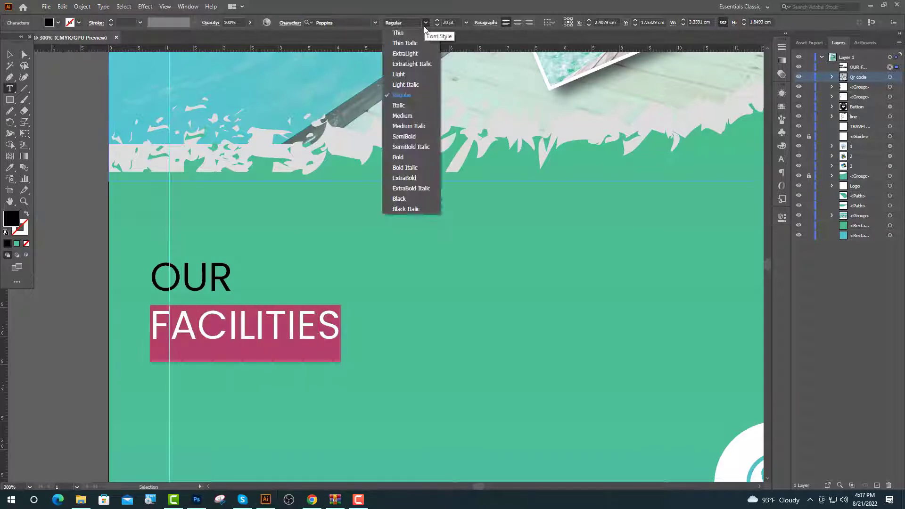
left_click(398, 157)
left_click_drag(231, 278, 154, 281)
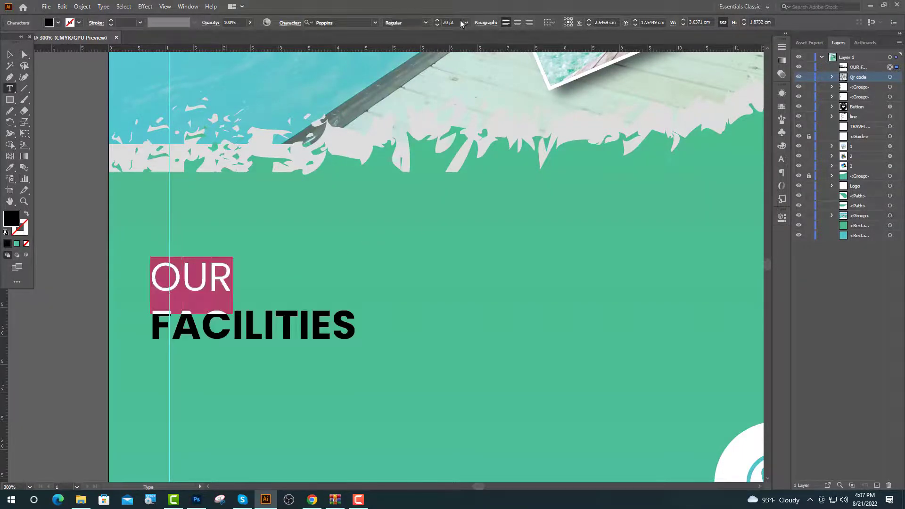
left_click(425, 24)
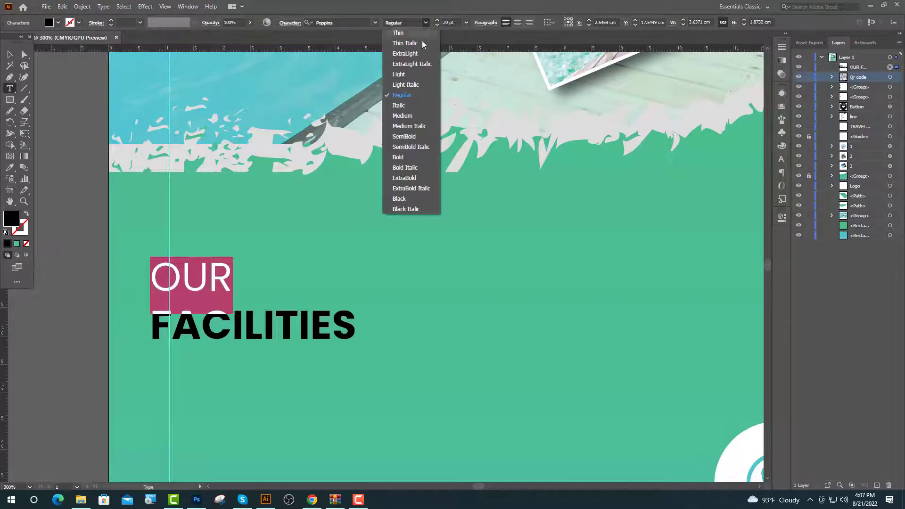
left_click(401, 117)
key("ctrl+0")
key("i")
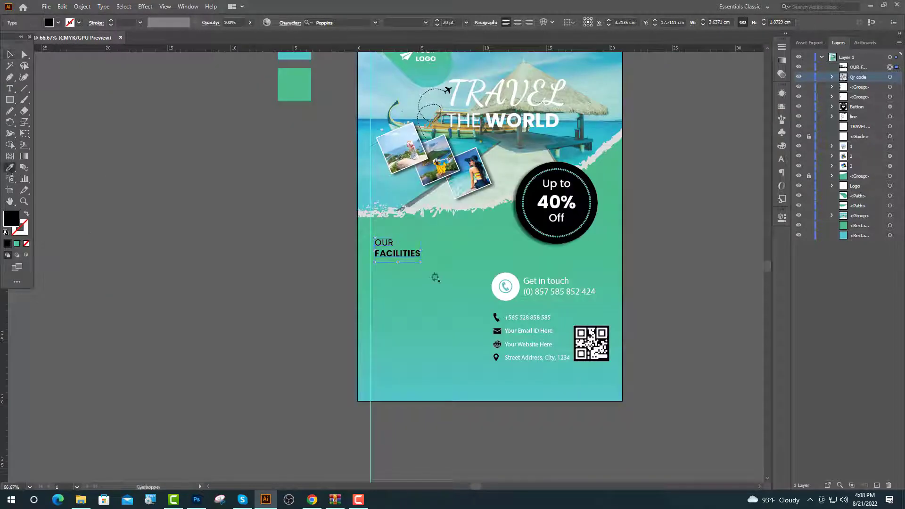
Turn the heading white and draw a thin black underline bar beneath FACILITIES.
left_click(507, 299)
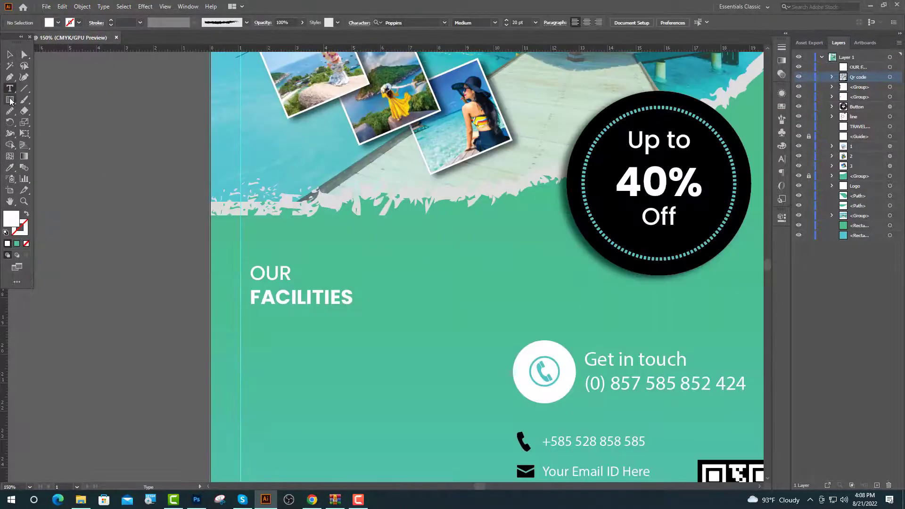
left_click(10, 99)
left_click_drag(250, 311, 333, 312)
left_click_drag(334, 313, 337, 313)
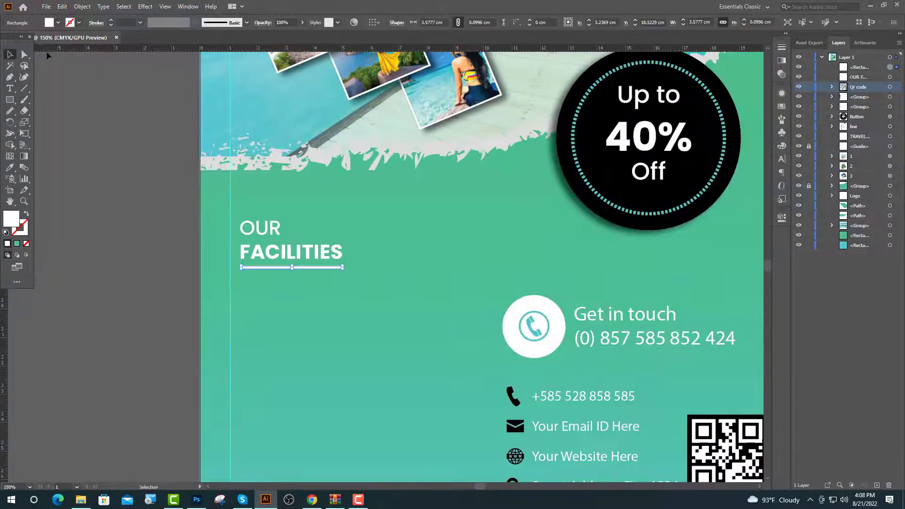
left_click(57, 23)
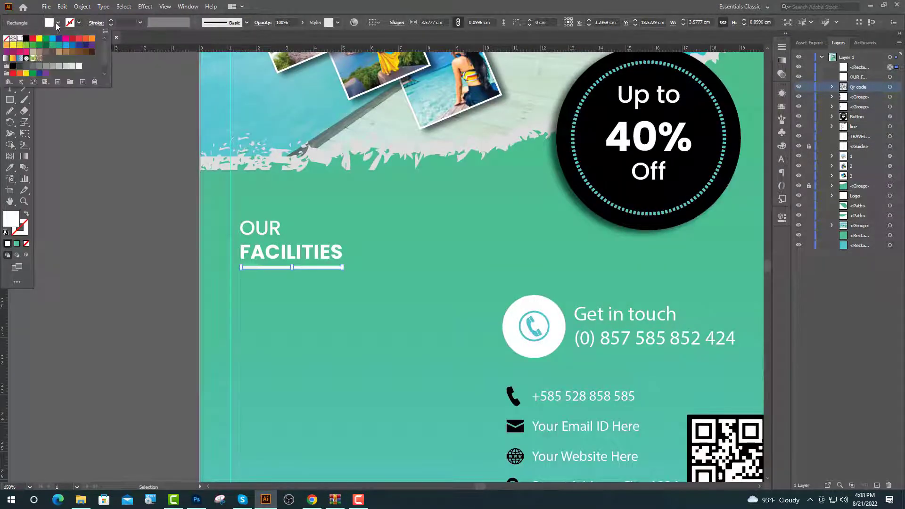
left_click(26, 38)
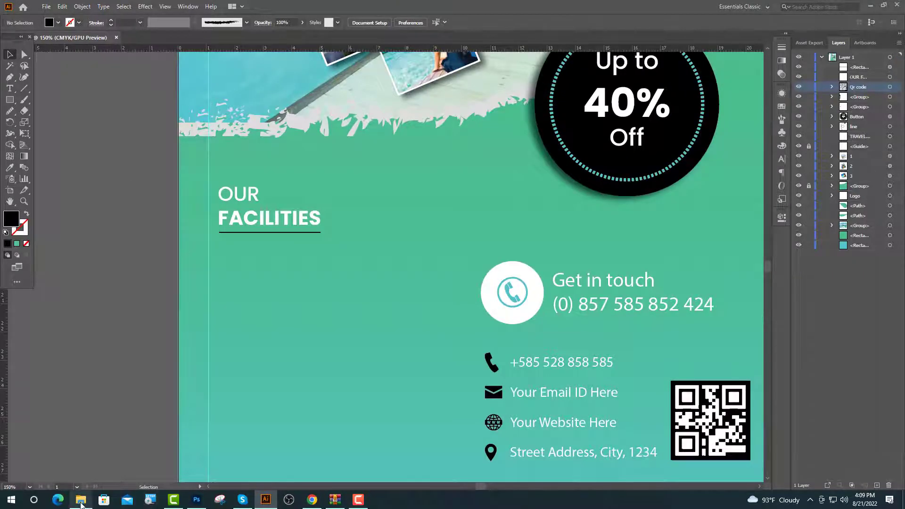
Open folder 5 in File Explorer and drag the task image into the flyer.
left_click(82, 504)
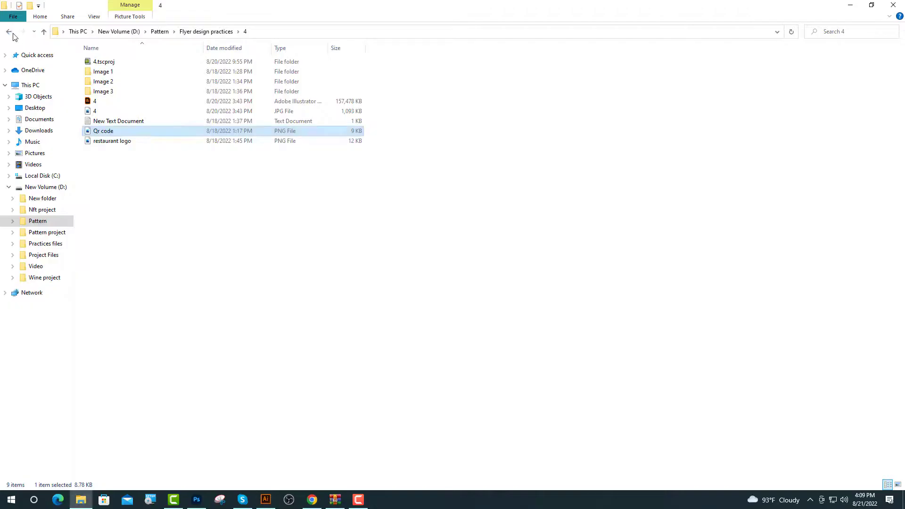
left_click(10, 32)
double_click(112, 101)
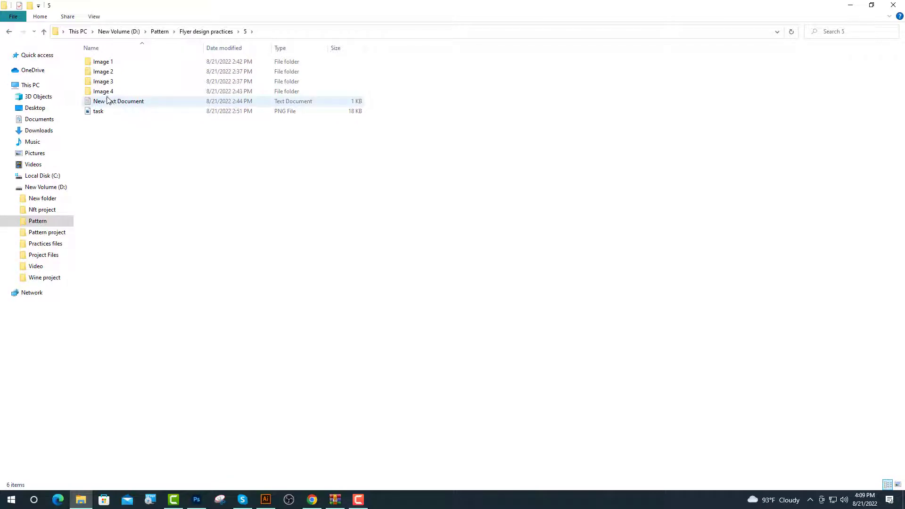
left_click_drag(100, 111, 288, 360)
Shrink the clipboard icon to about 1.86 cm and move it up under the heading.
scroll(315, 333, "down", 1)
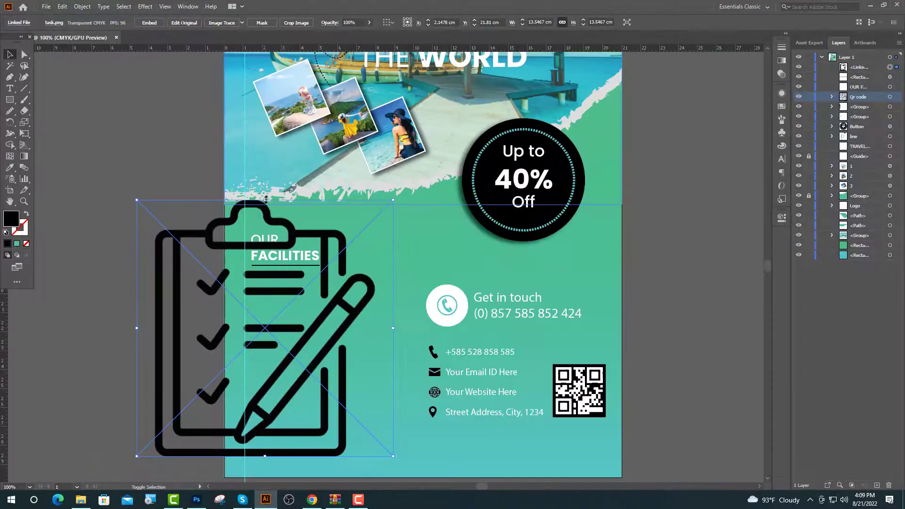
left_click_drag(266, 199, 267, 311)
scroll(267, 282, "up", 1)
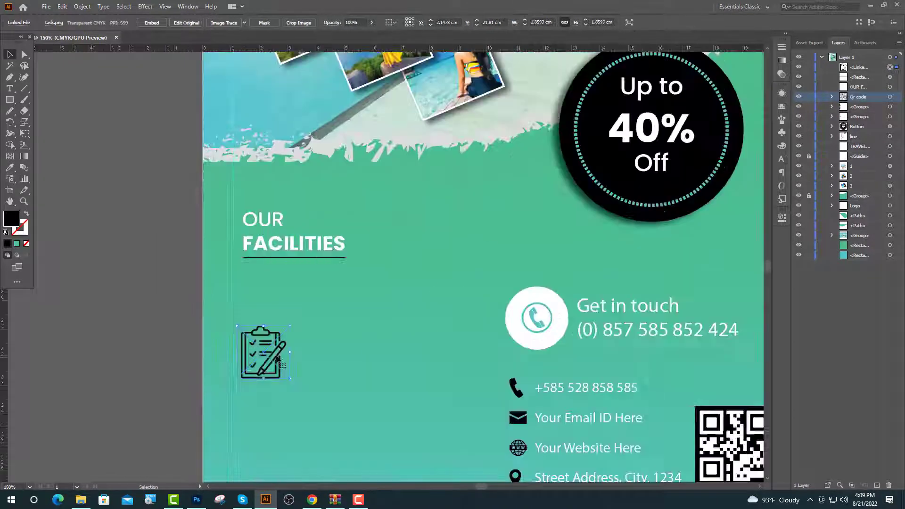
left_click_drag(276, 359, 271, 308)
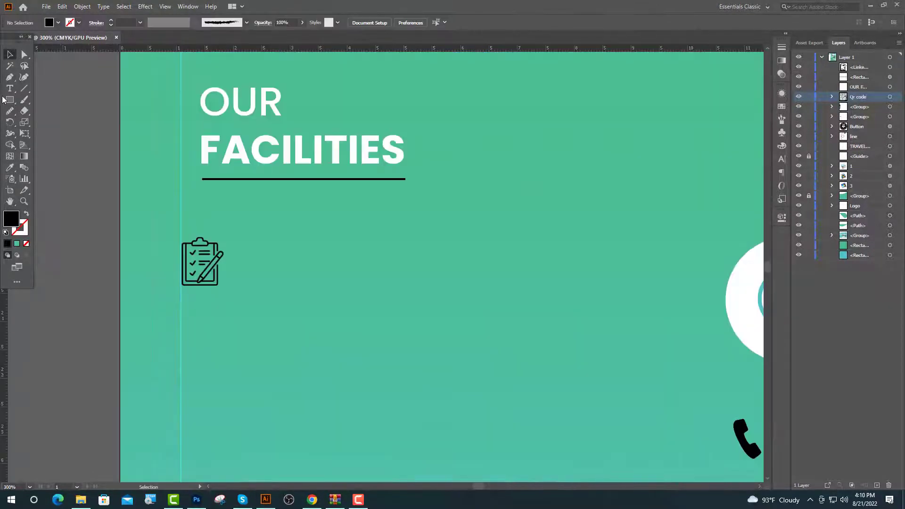
Add a 16 pt 'PLAN MANAGEMENT' title beside the clipboard icon, level with it.
left_click(11, 87)
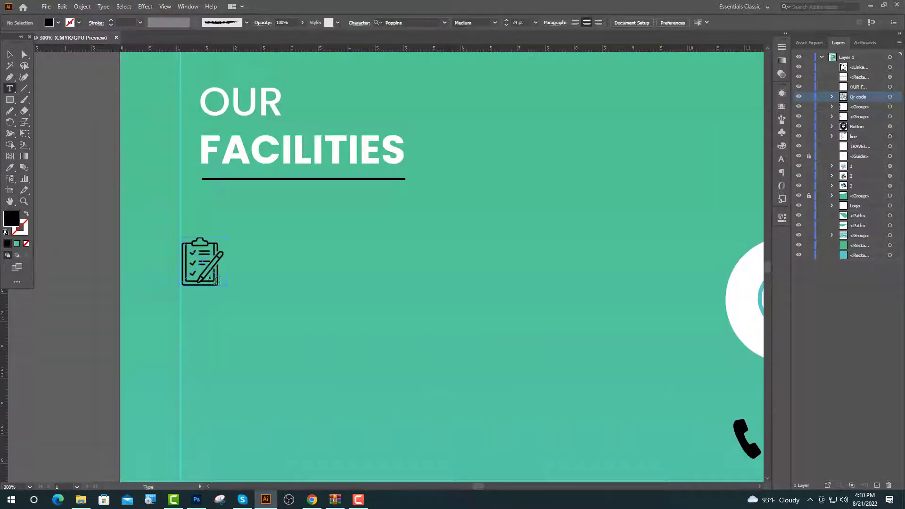
left_click(249, 252)
left_click(449, 22)
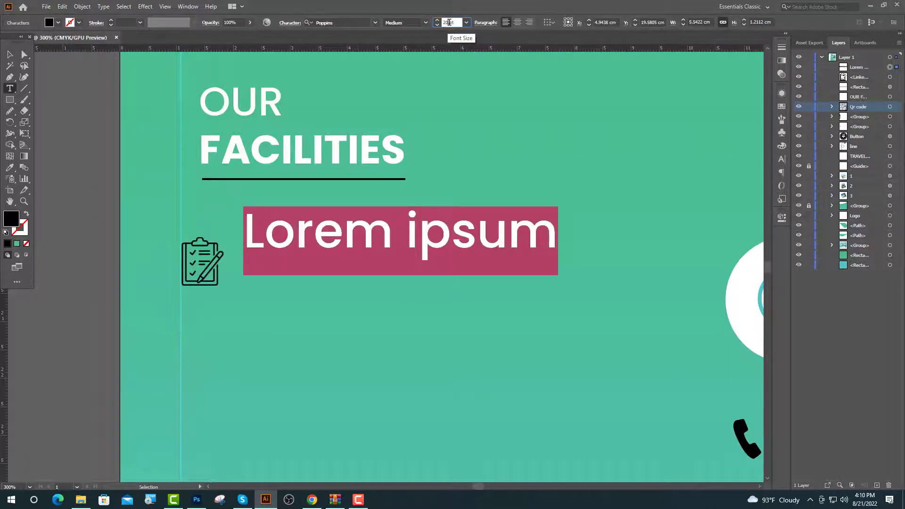
type("16")
key("Return")
type("PLAN")
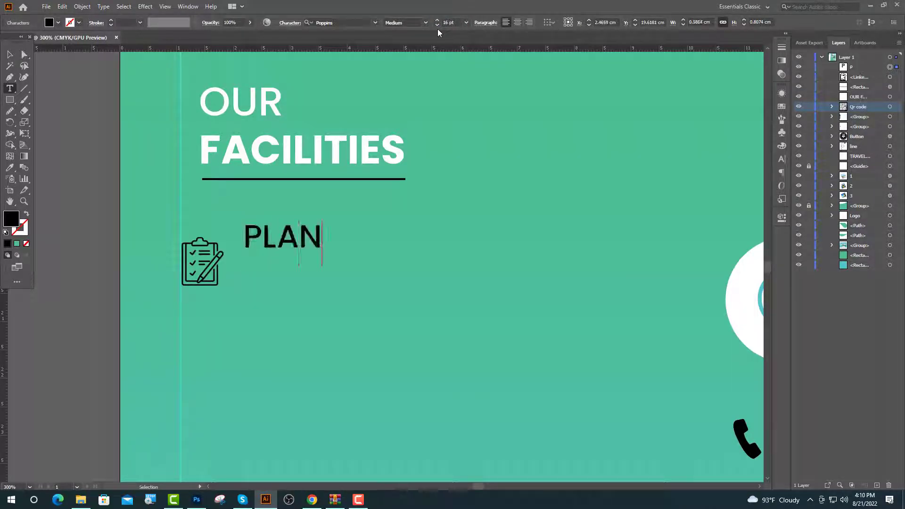
type(" MANAGEMEN")
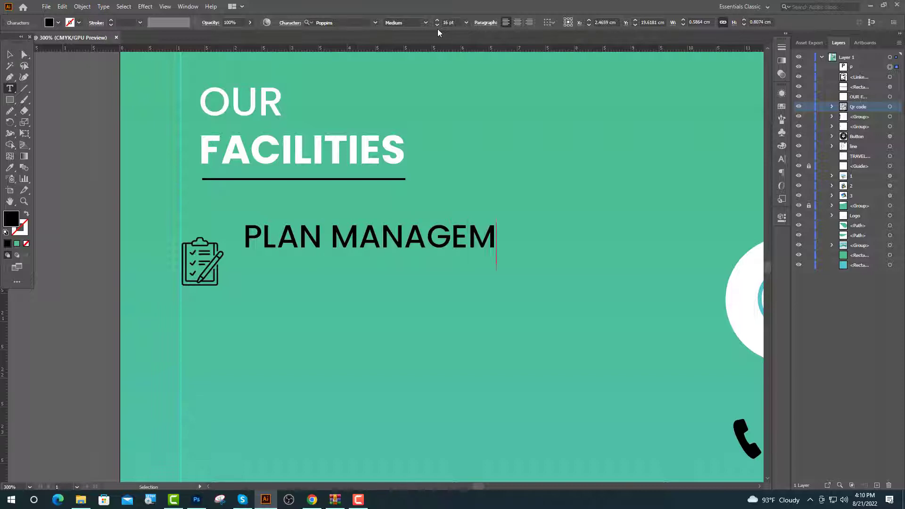
type("T")
key("Escape")
left_click_drag(316, 240, 316, 267)
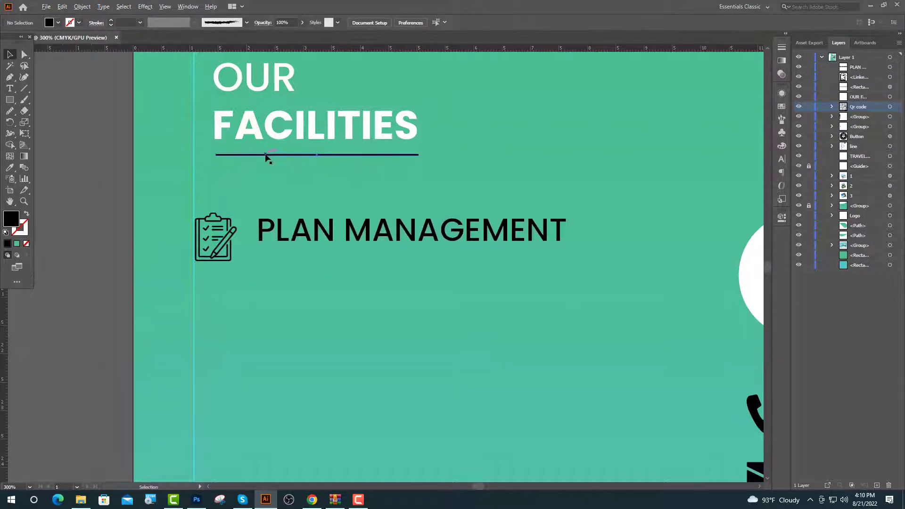
Copy the heading underline below PLAN MANAGEMENT and shorten it from the right.
left_click_drag(266, 155, 308, 253)
scroll(464, 264, "up", 2)
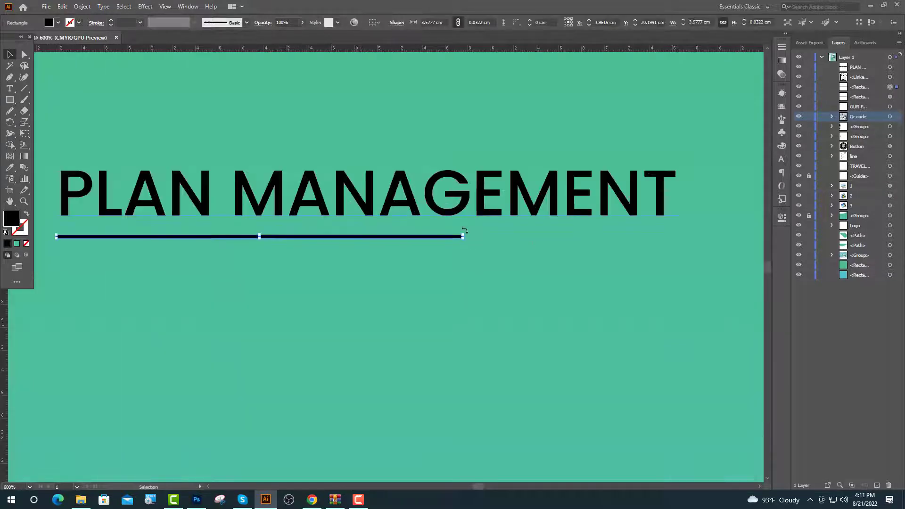
scroll(463, 232, "up", 3)
scroll(512, 293, "up", 1)
left_click_drag(565, 340, 327, 341)
scroll(499, 350, "down", 6)
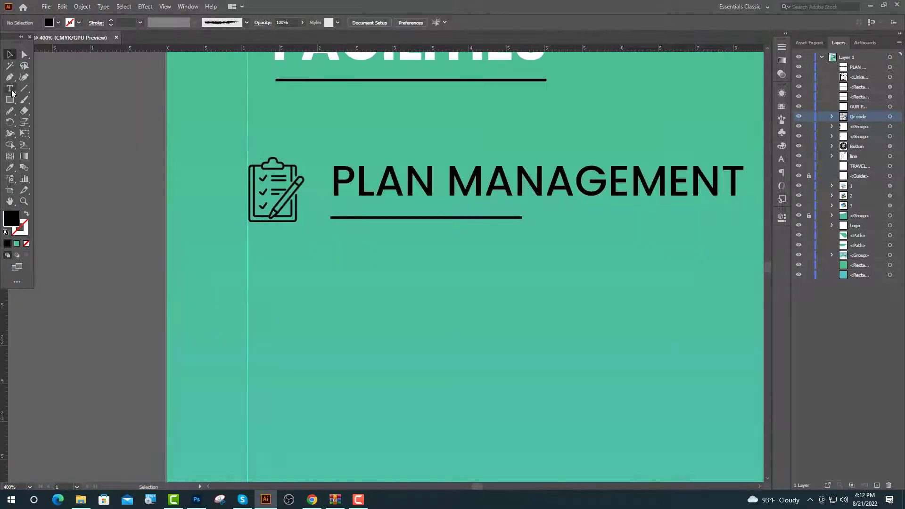
Start a 10 pt text line under PLAN MANAGEMENT and highlight a sentence on lipsum.com.
left_click(10, 89)
left_click(331, 253)
double_click(445, 23)
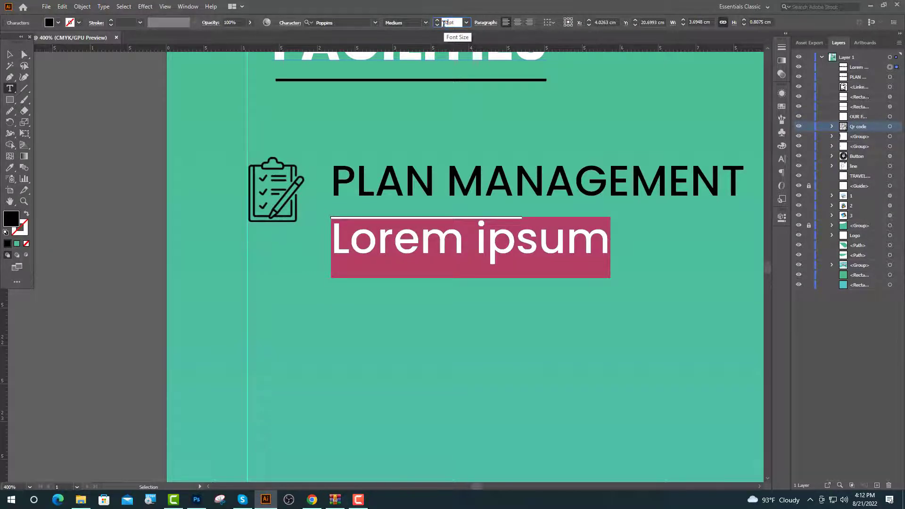
type("10")
key("Return")
left_click(312, 499)
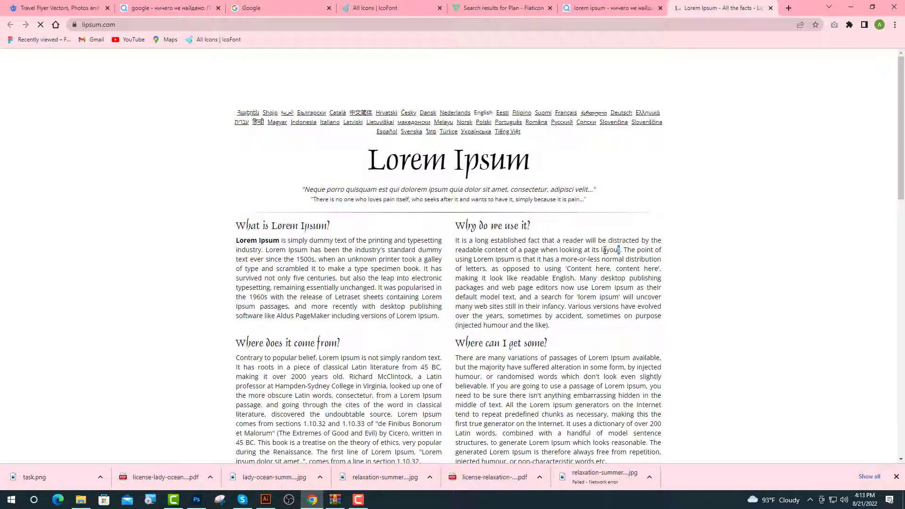
left_click_drag(604, 250, 456, 241)
key("ctrl+c")
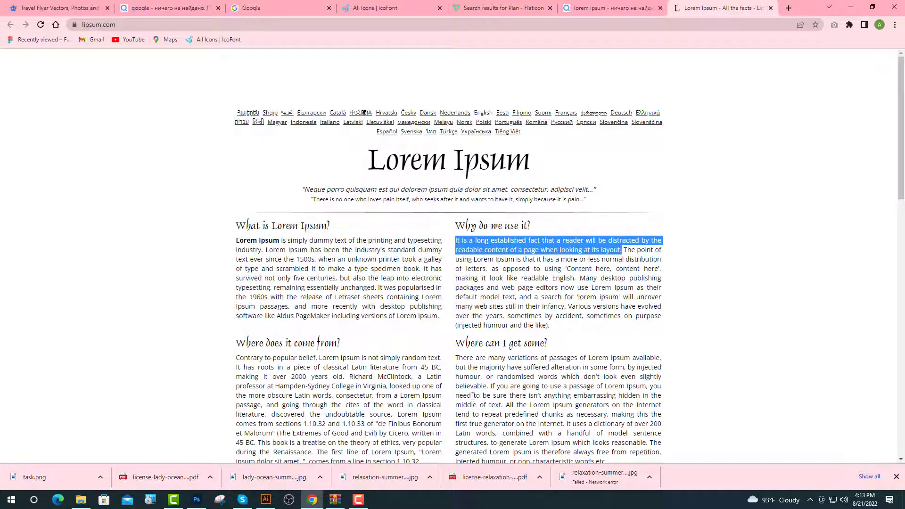
Paste the copied 'It is a long established fact…' sentence and break it onto three lines.
left_click(265, 499)
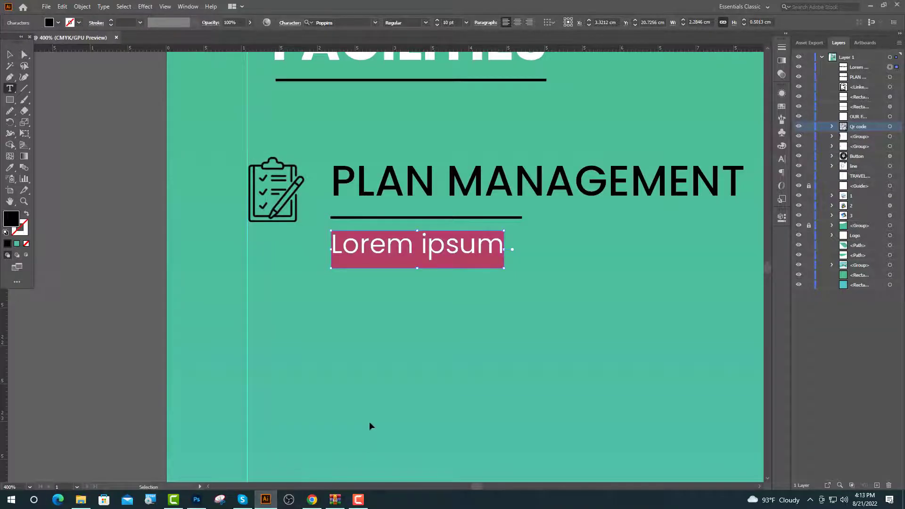
key("ctrl+v")
key("ctrl+minus")
key("ctrl+minus")
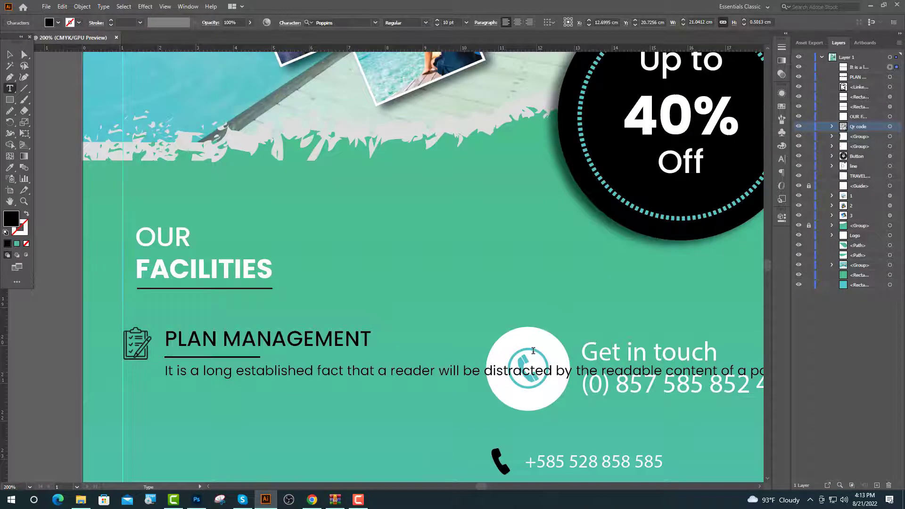
key("Return")
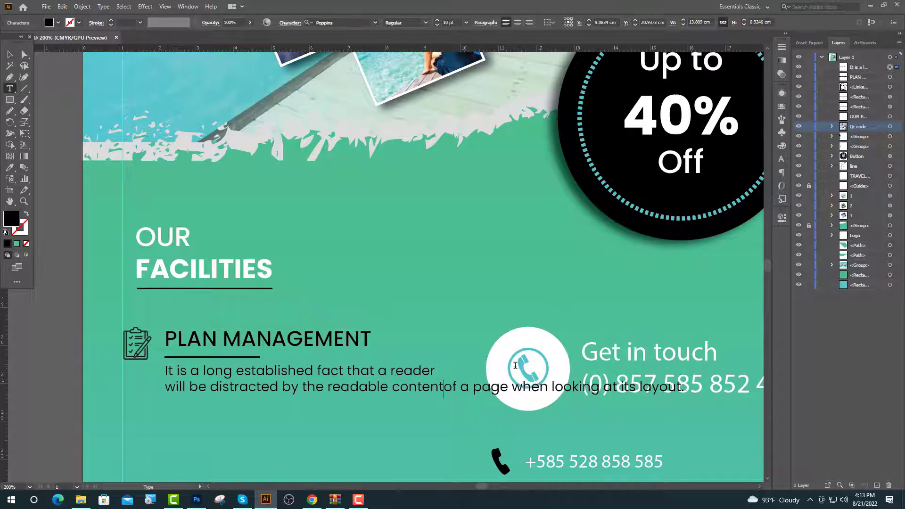
key("Return")
key("Escape")
Sample white with the Eyedropper onto the description and the PLAN MANAGEMENT heading.
key("i")
left_click(503, 348)
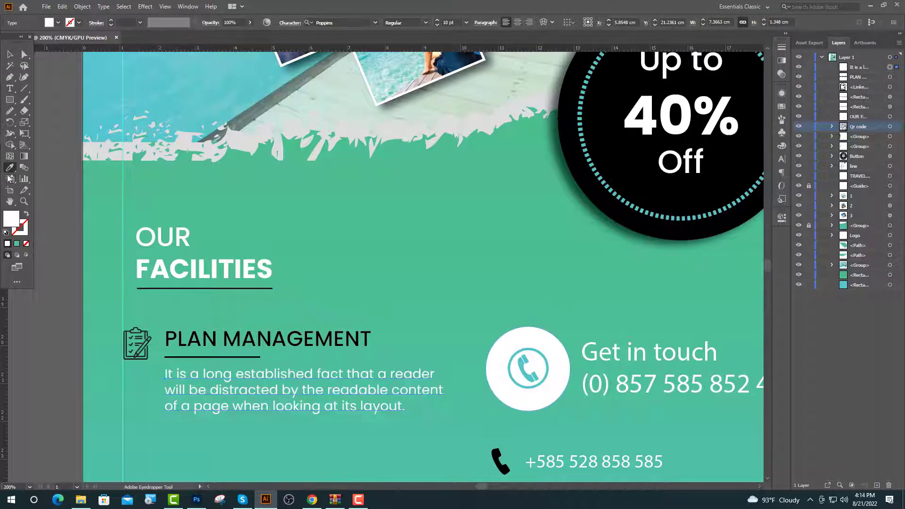
left_click(9, 56)
left_click(56, 252)
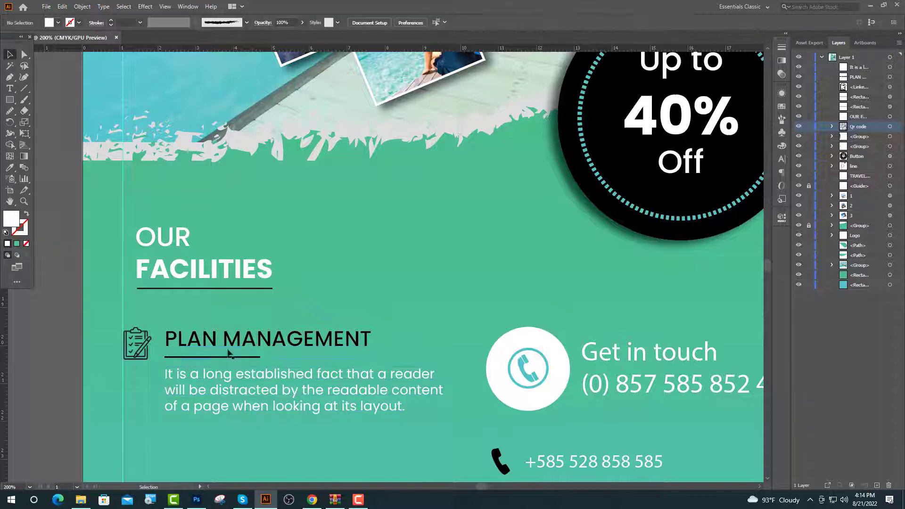
left_click(227, 346)
left_click(10, 168)
left_click(496, 354)
left_click(56, 198, "ctrl")
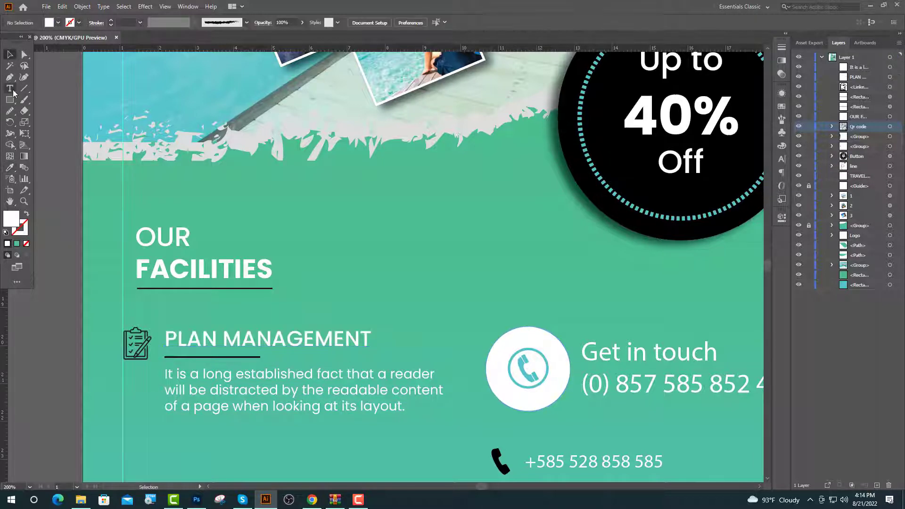
left_click(10, 88)
Set the word MANAGEMENT to Bold and drag a copy of the facility entry below.
left_click_drag(372, 339, 222, 342)
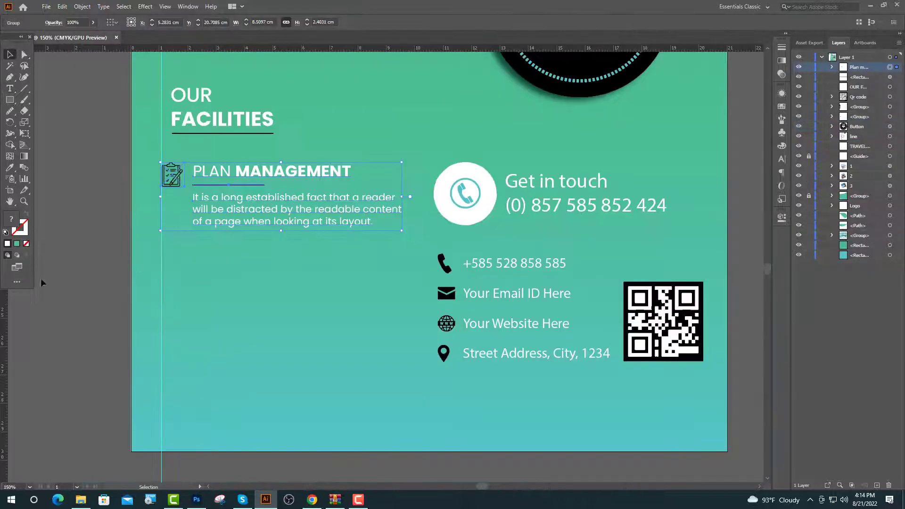
left_click_drag(276, 174, 276, 255)
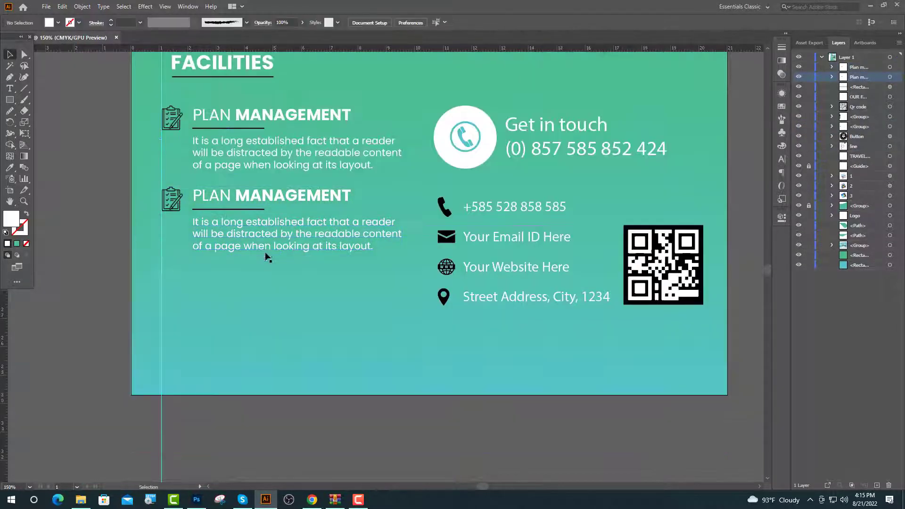
scroll(267, 257, "up", 2)
scroll(240, 259, "up", 1, "alt")
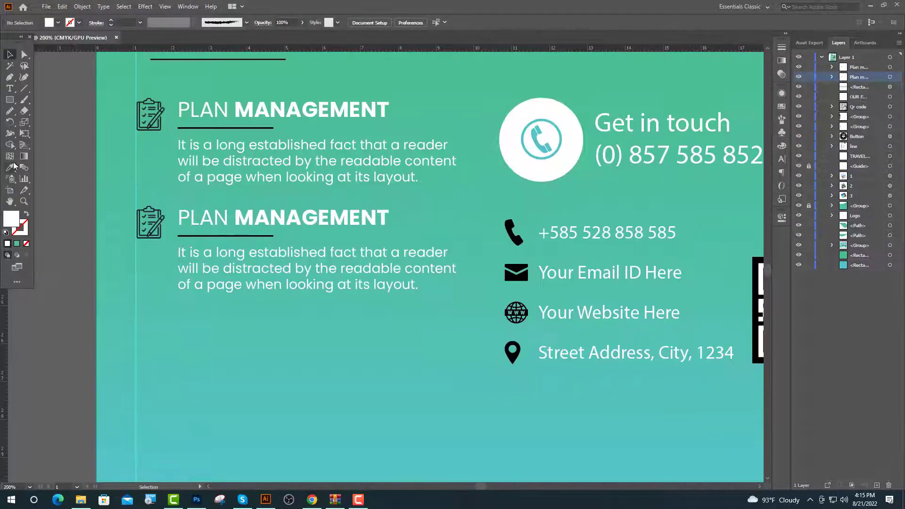
Retitle the second entry AIRLINE TICKETING, with TICKETING in Bold.
left_click(10, 88)
left_click_drag(389, 220, 152, 223)
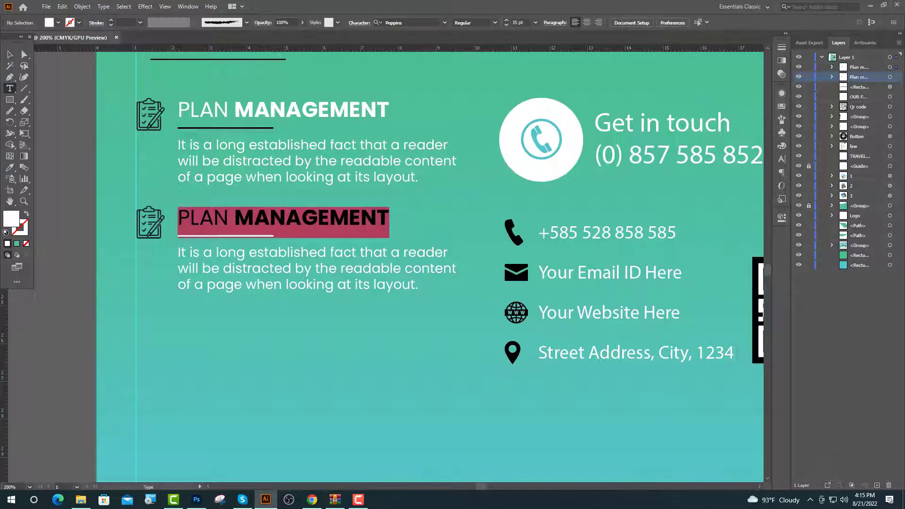
type("AIR")
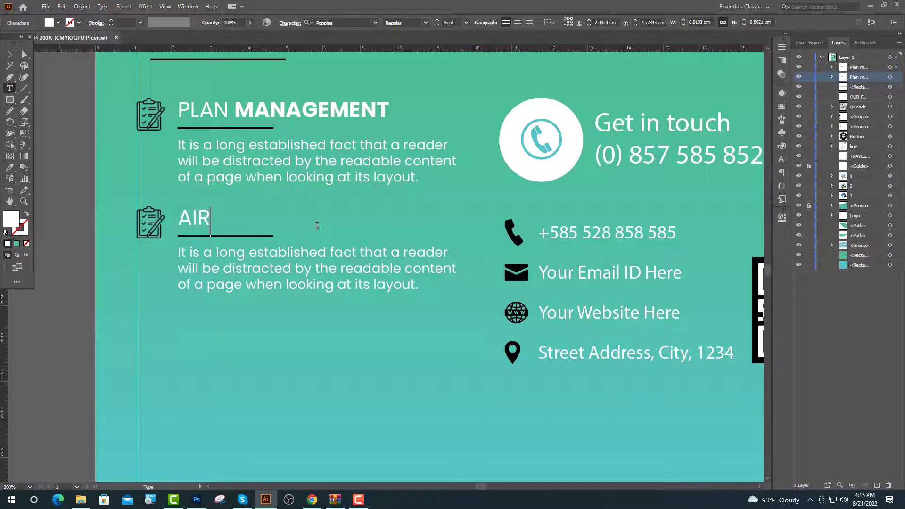
type("LINE TIC")
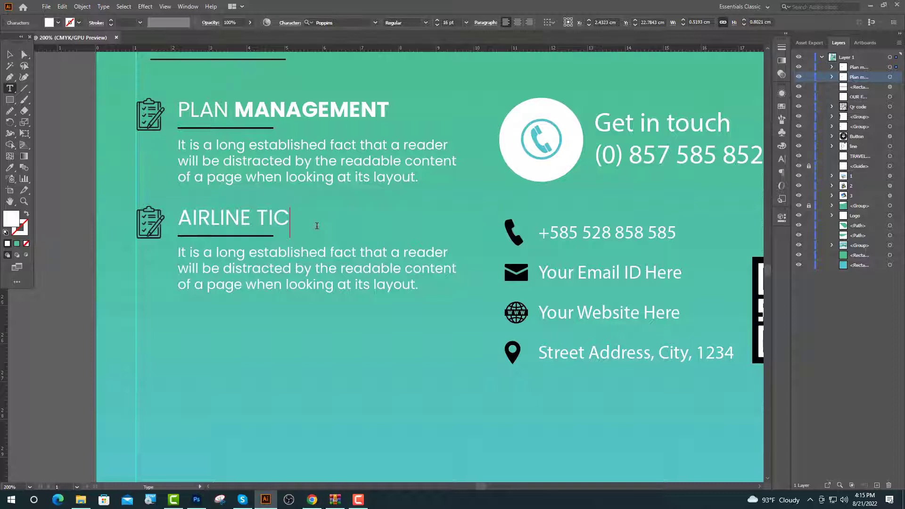
type("KETING")
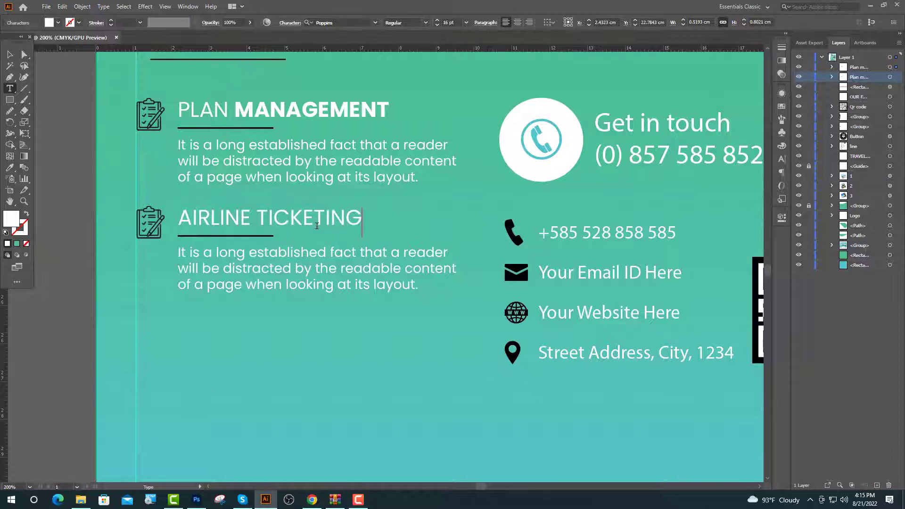
left_click_drag(359, 220, 260, 239)
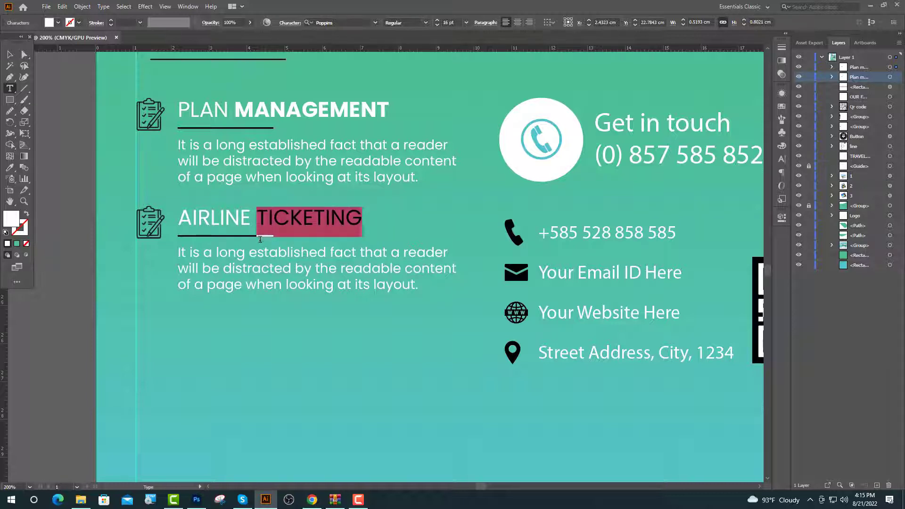
left_click(425, 22)
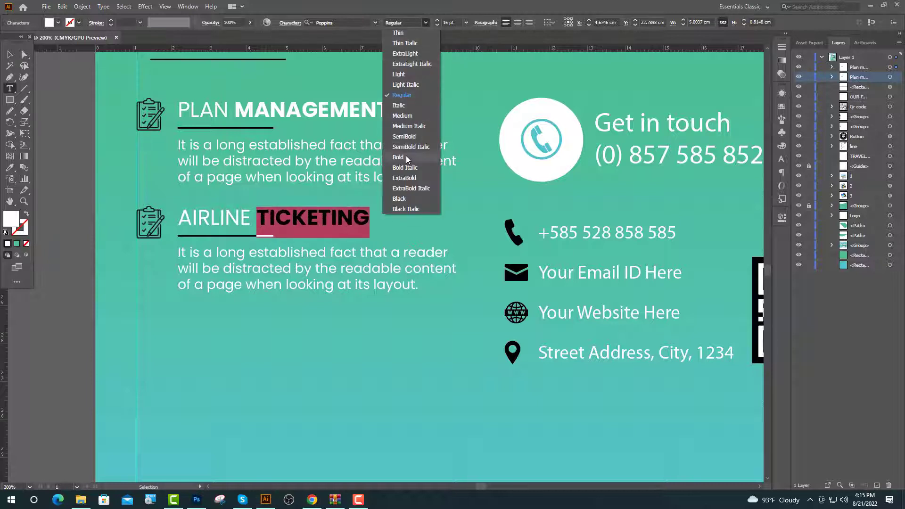
left_click(405, 155)
key("Escape")
Duplicate the entry below and retitle it HOTEL BOOKING, with BOOKING in Bold.
double_click(858, 67)
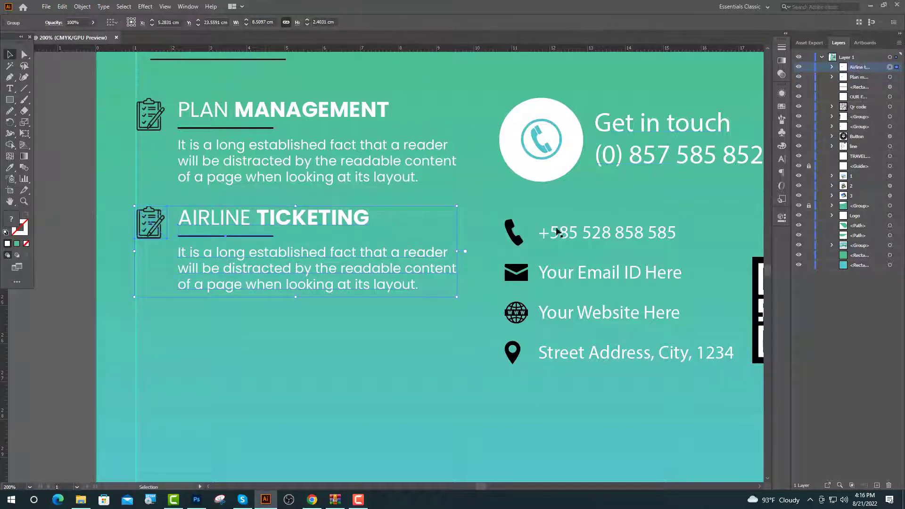
key("a")
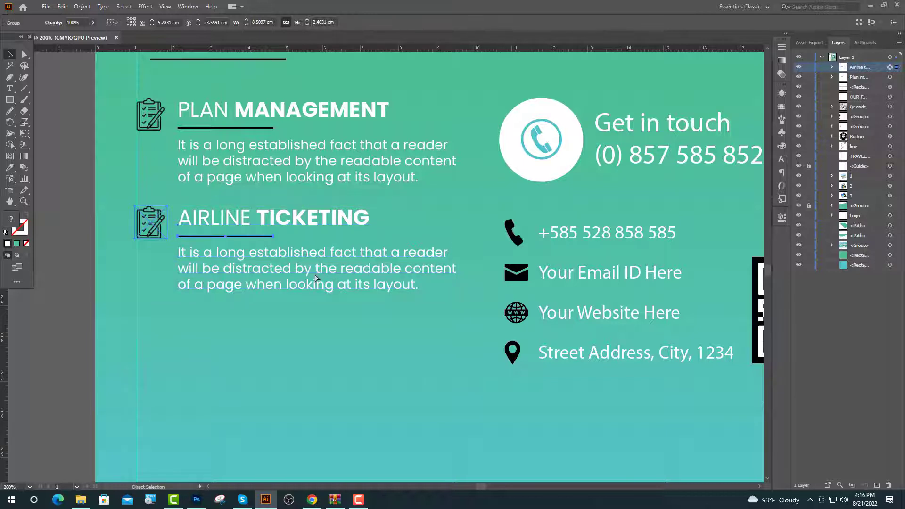
key("ctrl+d")
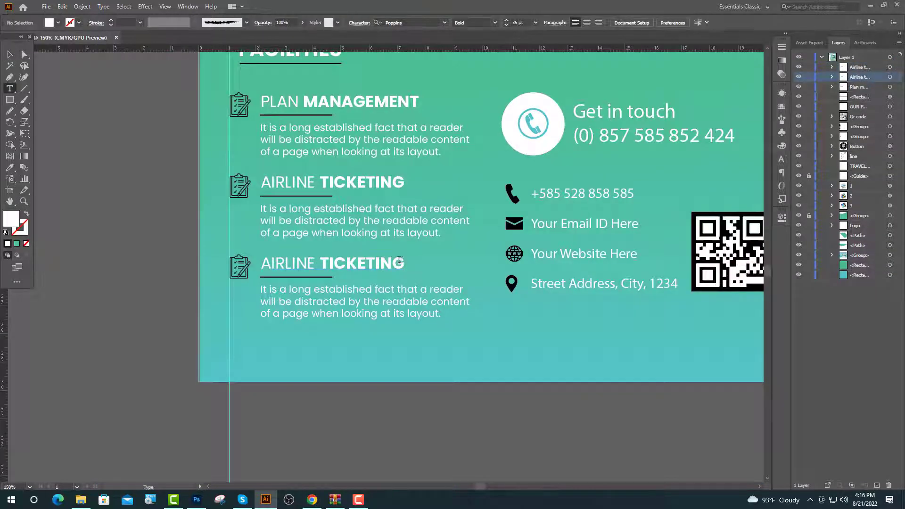
left_click_drag(399, 260, 260, 264)
type("HOTEL BOOKING")
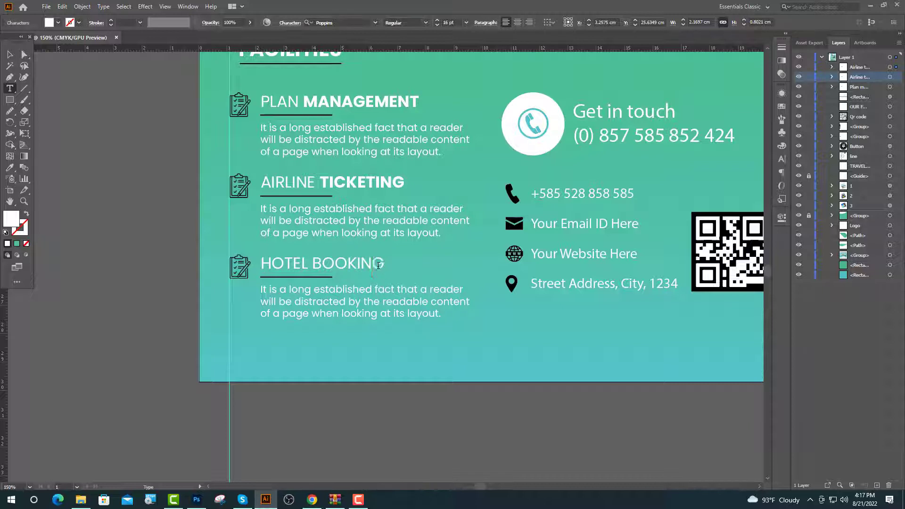
left_click_drag(378, 265, 313, 269)
left_click(425, 22)
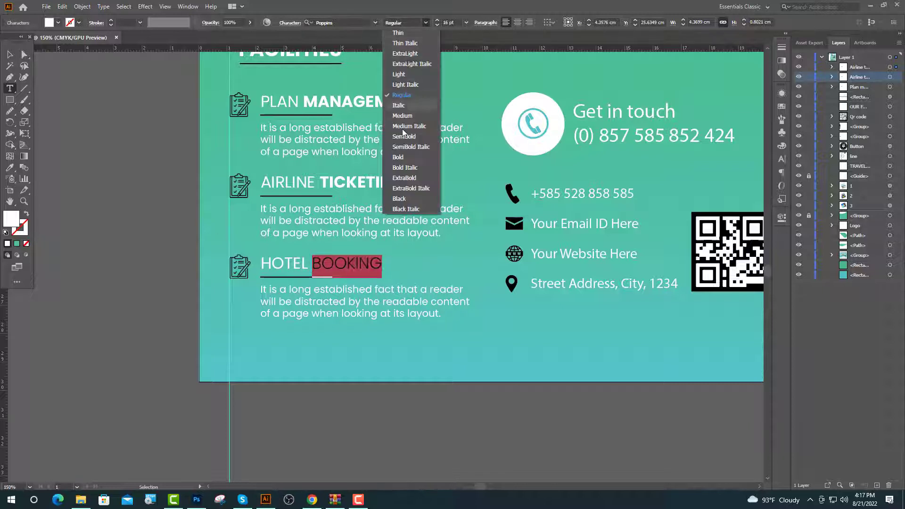
left_click(403, 163)
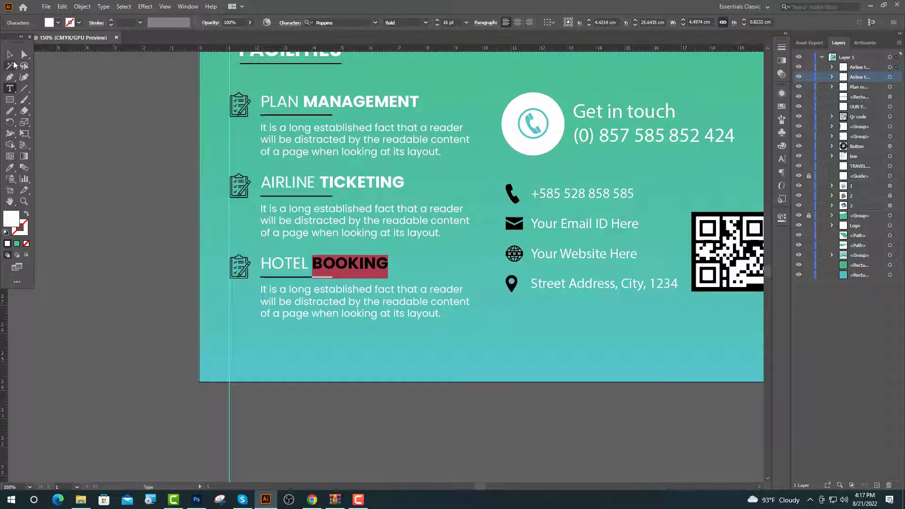
left_click(10, 54)
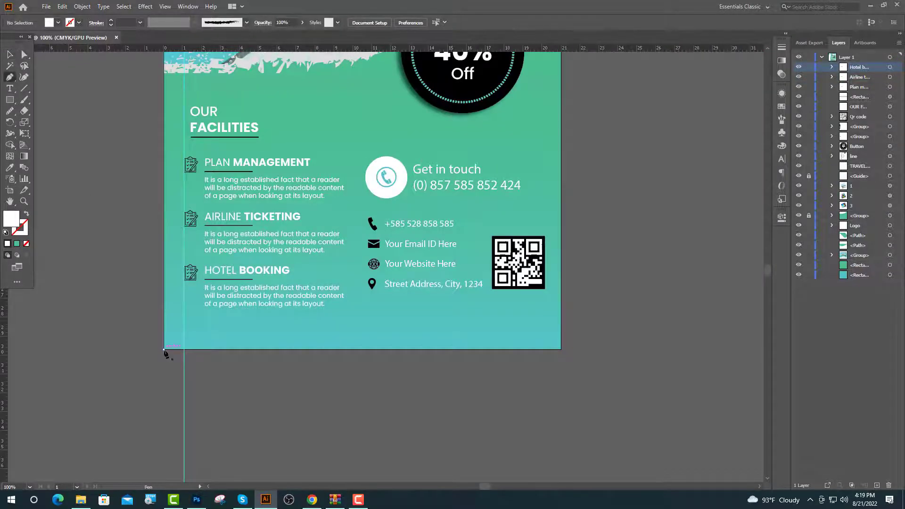
Draw a closed shape with a wavy top edge across the bottom of the flyer.
left_click(164, 349)
left_click(164, 312)
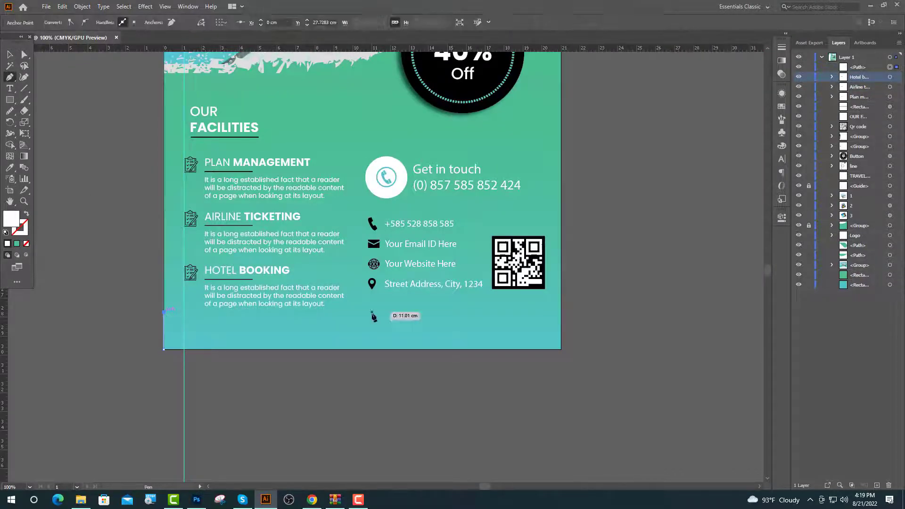
left_click(375, 312)
left_click_drag(436, 305, 500, 298)
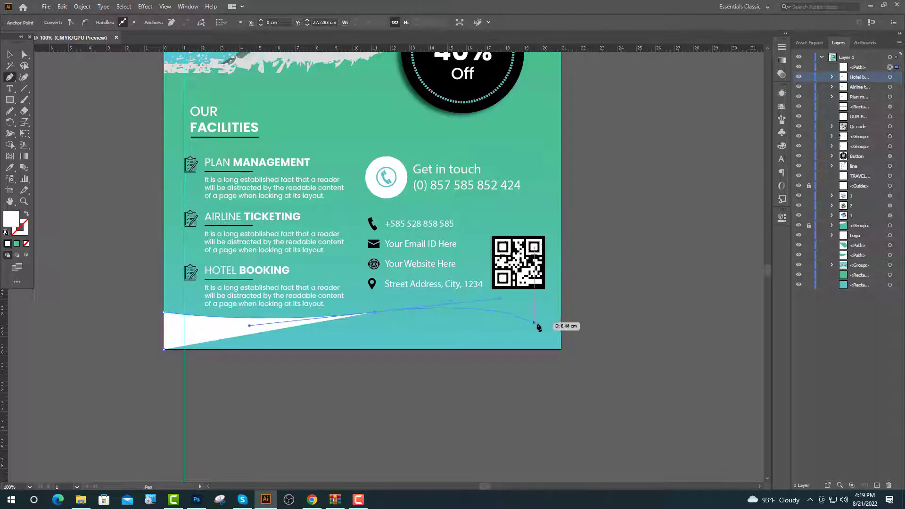
left_click(561, 312)
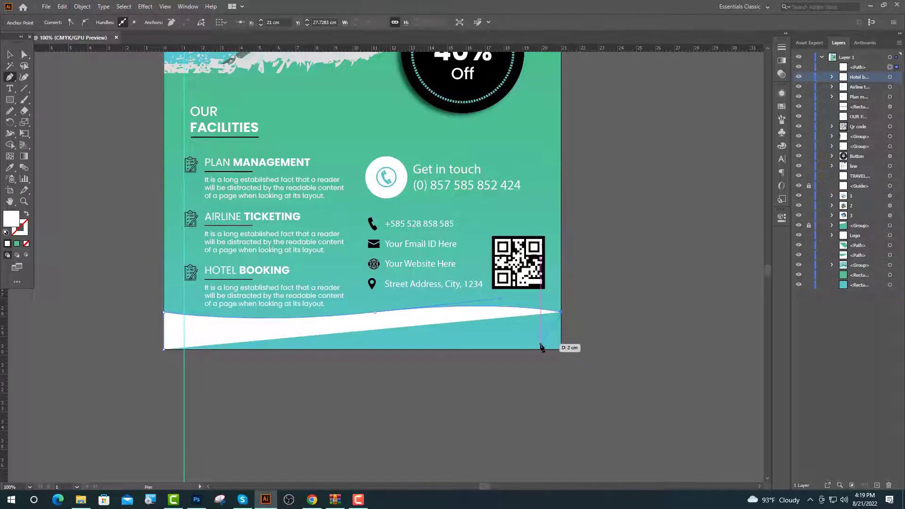
left_click(559, 349)
left_click(164, 349)
Fill the wave with a grey sampled from the artwork.
key("v")
left_click_drag(368, 90, 362, 147)
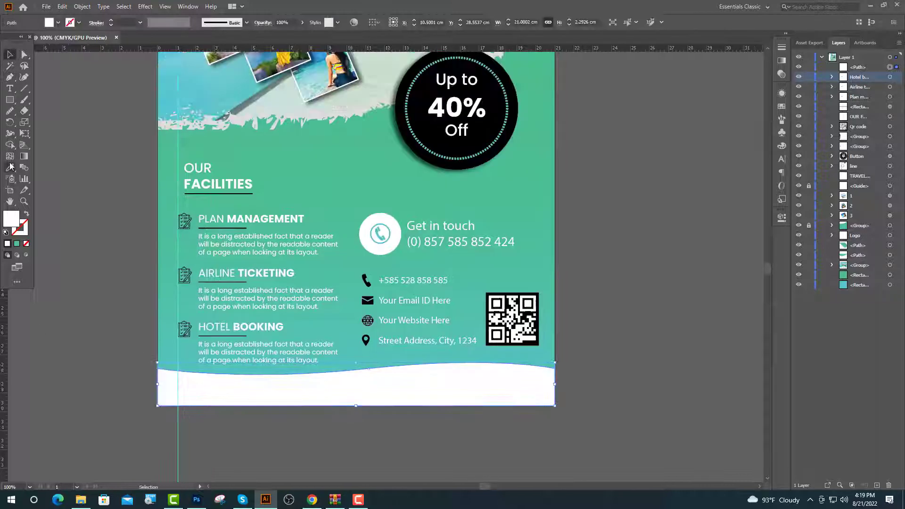
key("i")
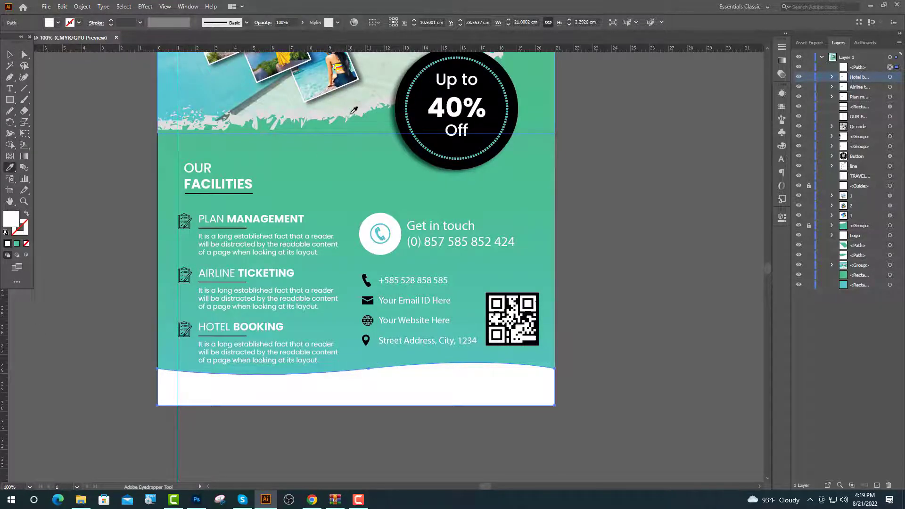
left_click(354, 112)
key("v")
left_click(312, 466)
scroll(312, 466, "up", 1)
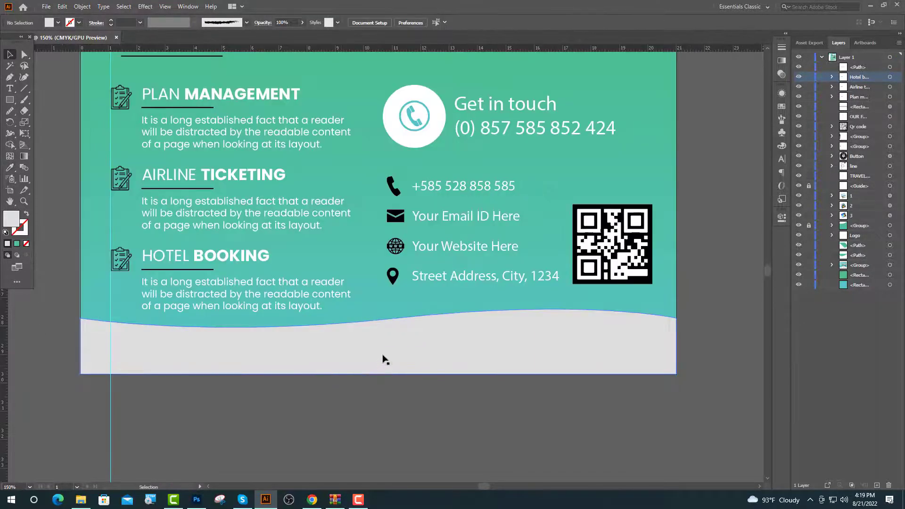
Duplicate the wave slightly lower and fill the copy pure white.
left_click_drag(385, 360, 385, 364)
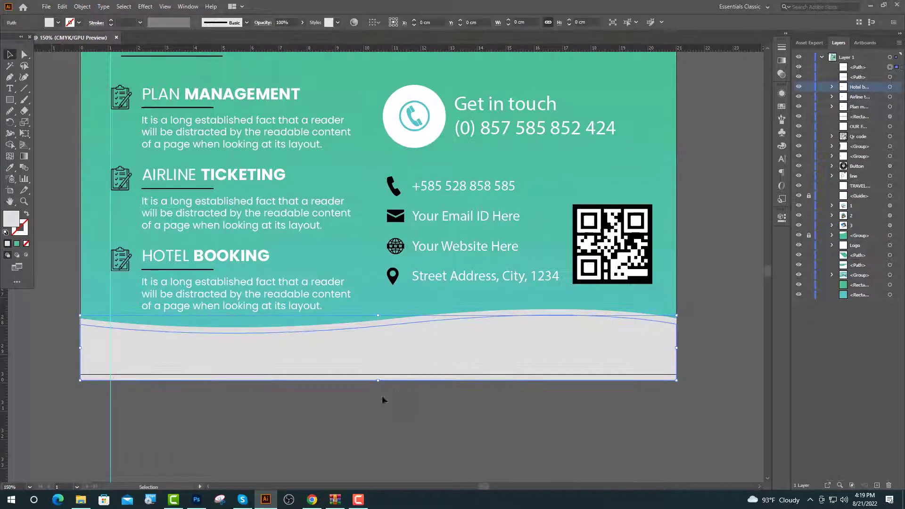
scroll(355, 383, "down", 1)
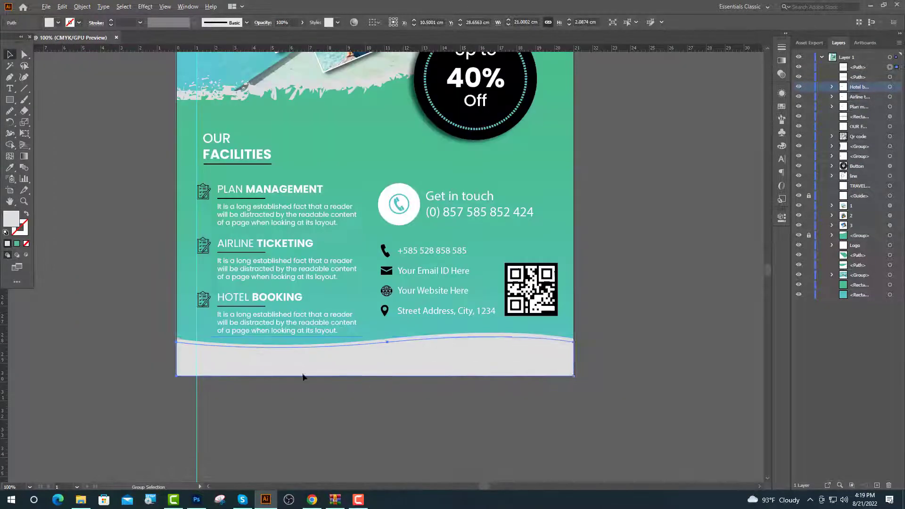
double_click(16, 223)
left_click_drag(297, 245, 297, 230)
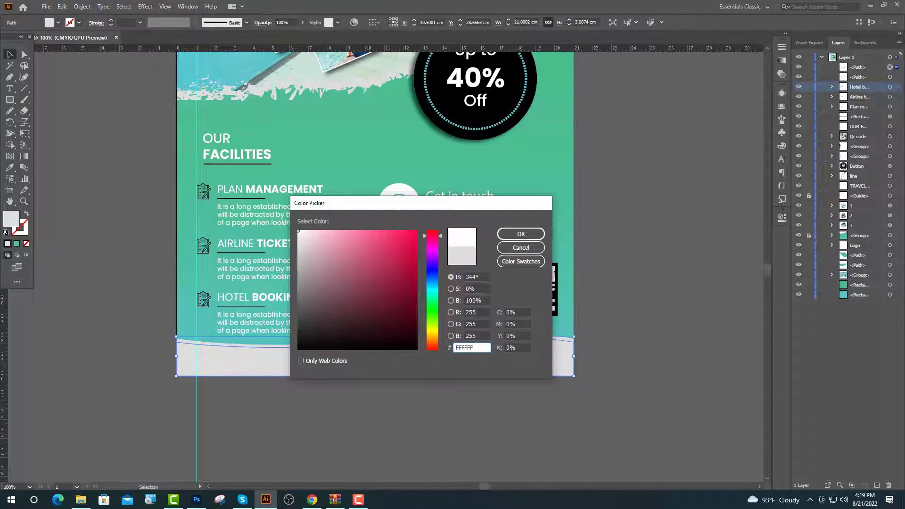
left_click(521, 234)
left_click(646, 242)
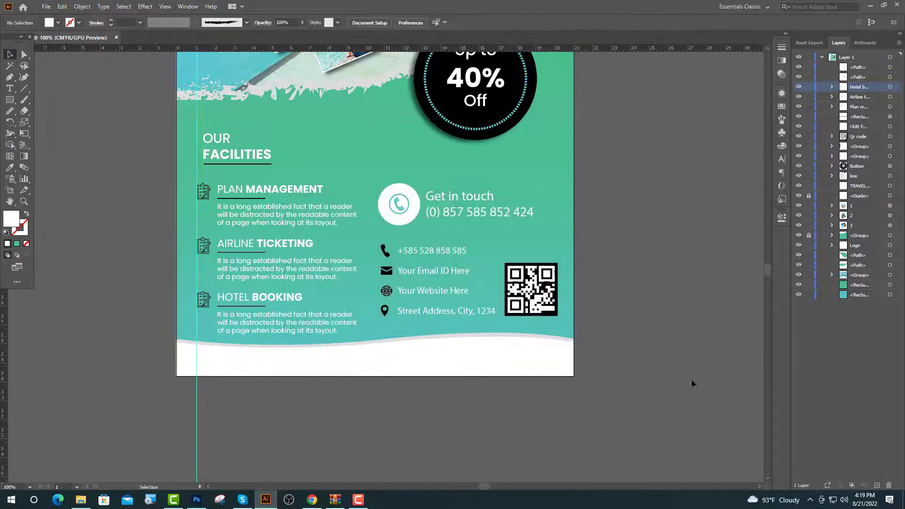
Place Lorem ipsum placeholder text on the white wave and set it to 16 pt.
key("ctrl+equal")
left_click(10, 88)
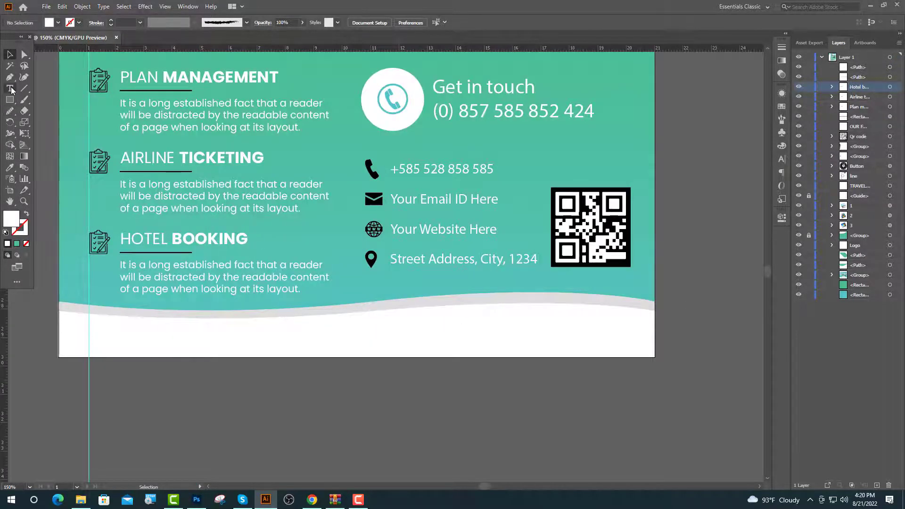
left_click(113, 336)
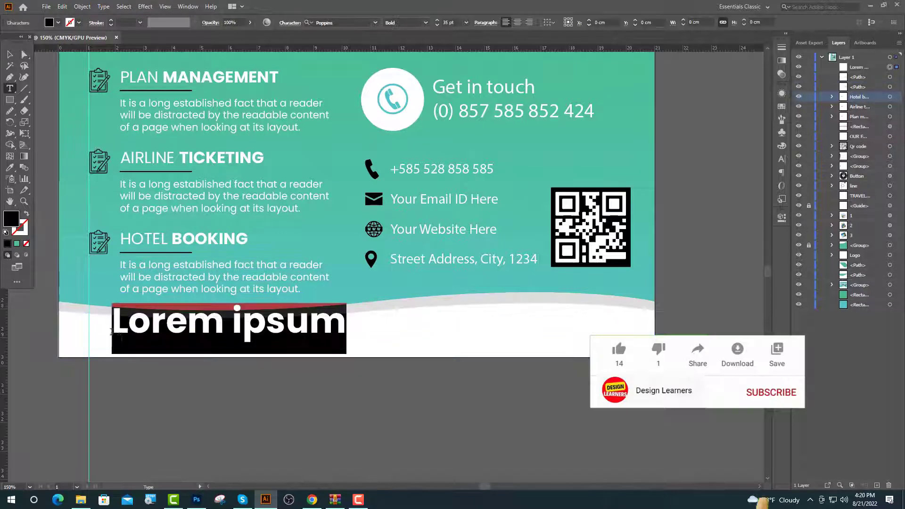
left_click_drag(460, 23, 431, 32)
type("16")
key("Return")
scroll(401, 189, "up", 1)
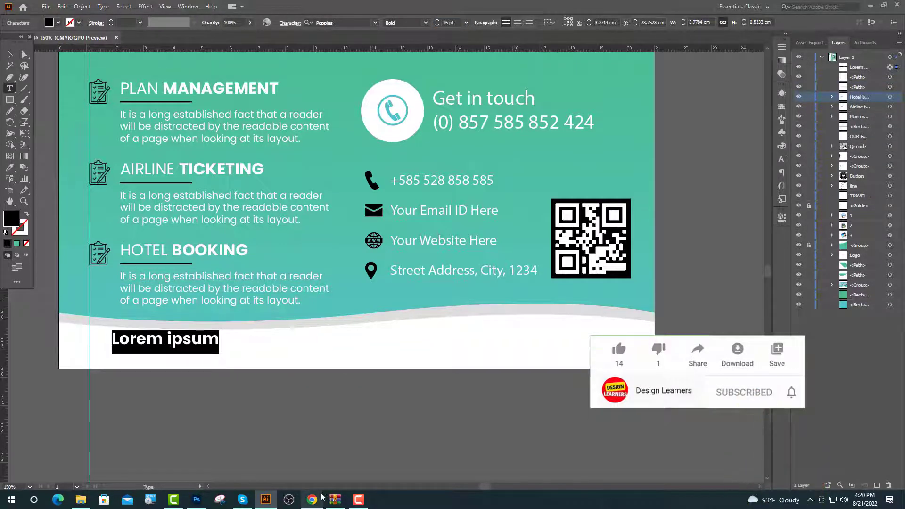
Search IcoFont for 'insta' and copy the Instagram icon glyph.
left_click(317, 500)
left_click(379, 8)
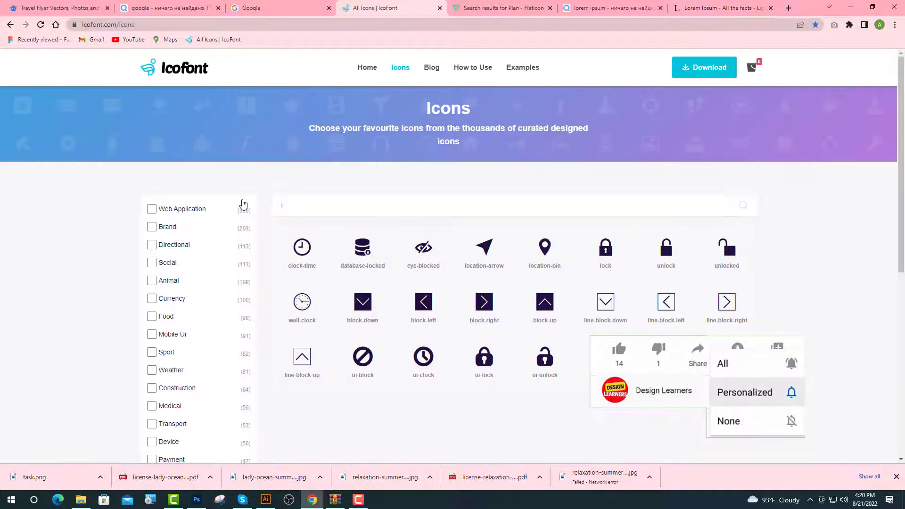
type("insta")
left_click(312, 254)
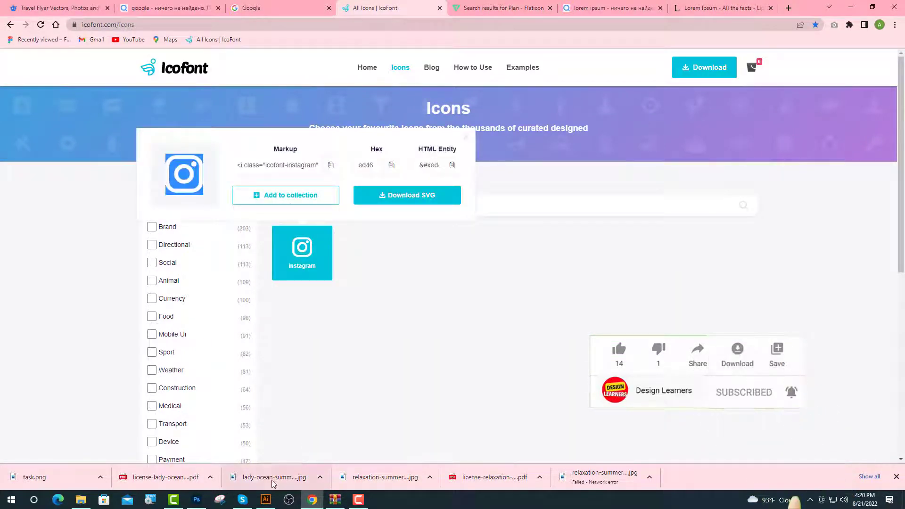
left_click(265, 499)
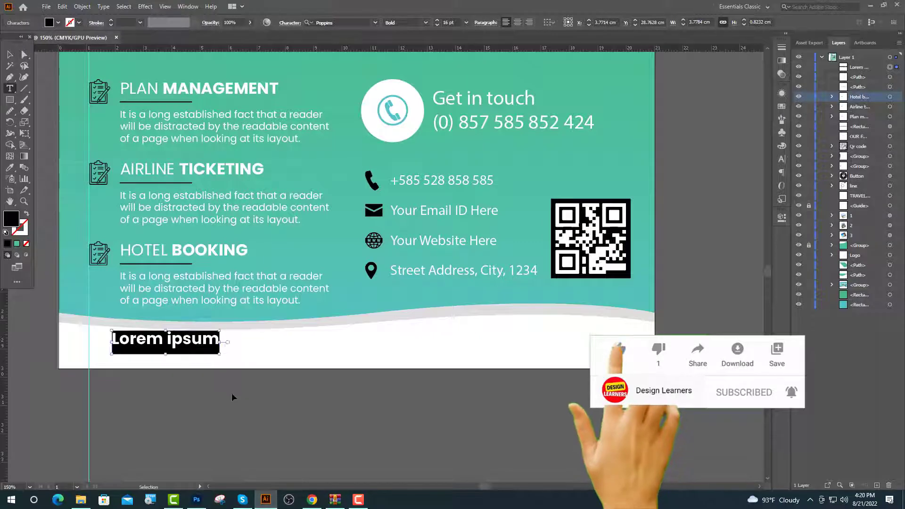
Paste the Instagram glyph over the placeholder, apply icofont, and sample the green colour.
key("ctrl+v")
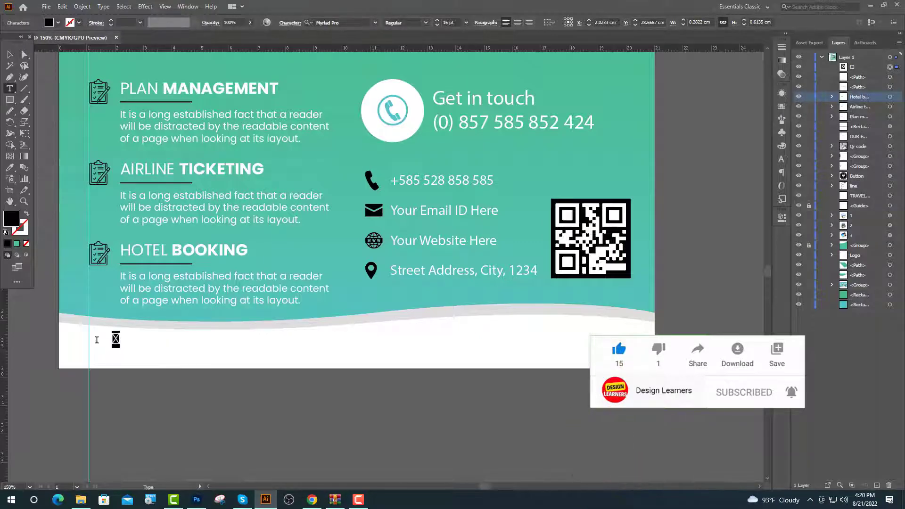
left_click(343, 23)
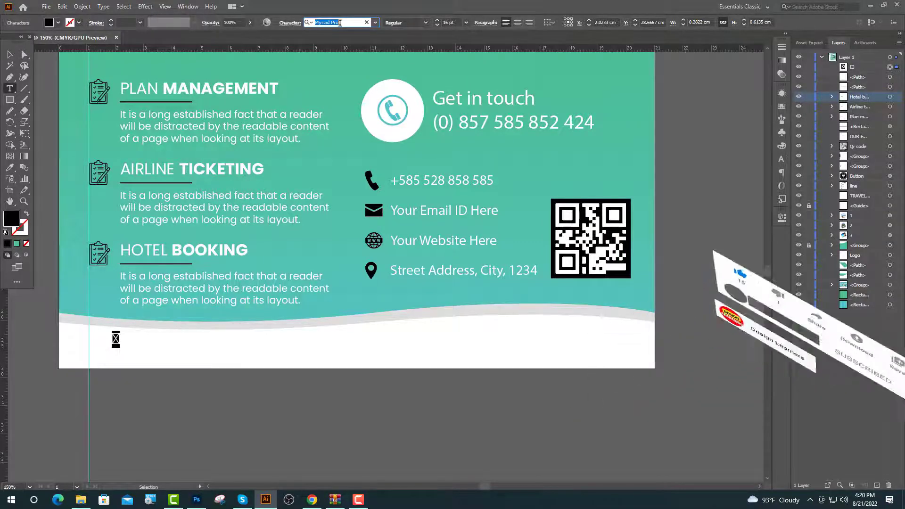
type("i")
left_click(445, 67)
key("ctrl+0")
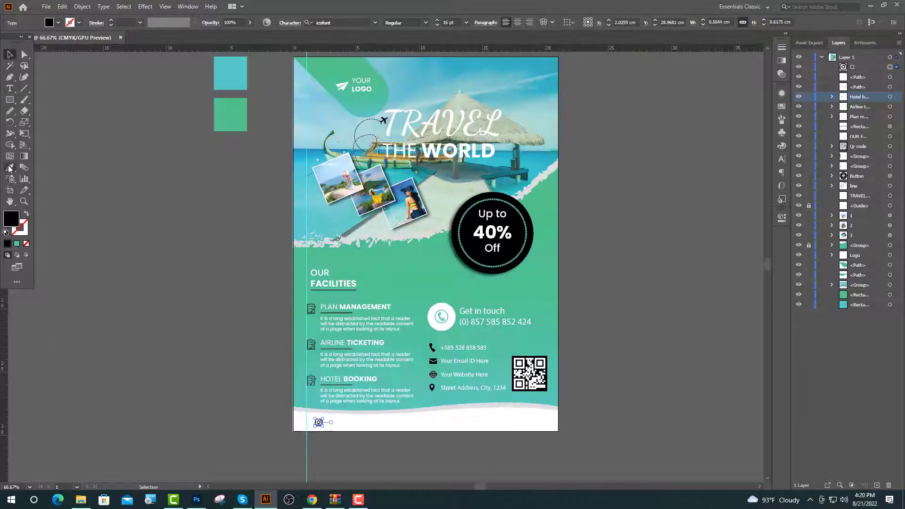
key("i")
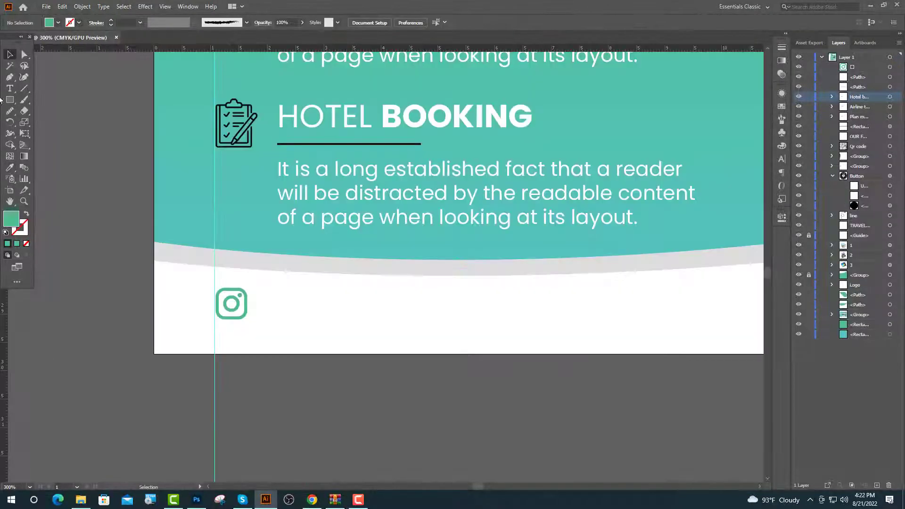
left_click(10, 88)
left_click(265, 304)
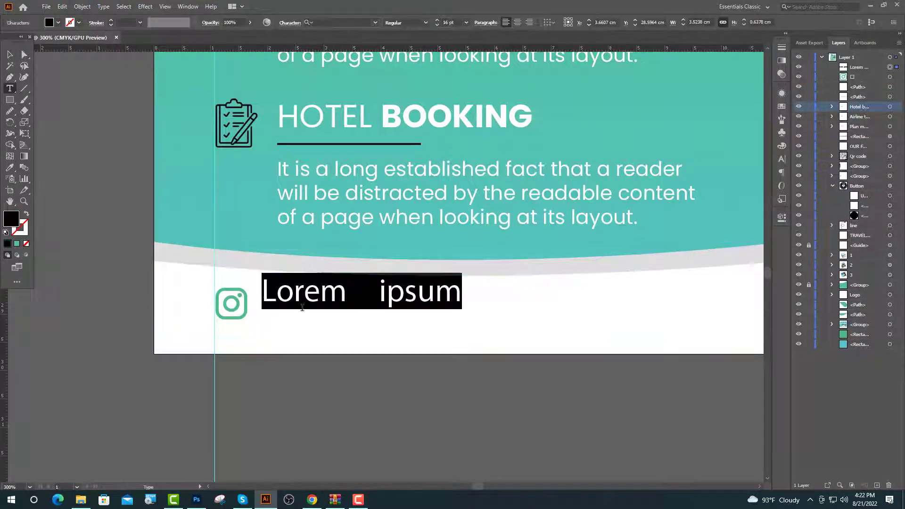
type("@L")
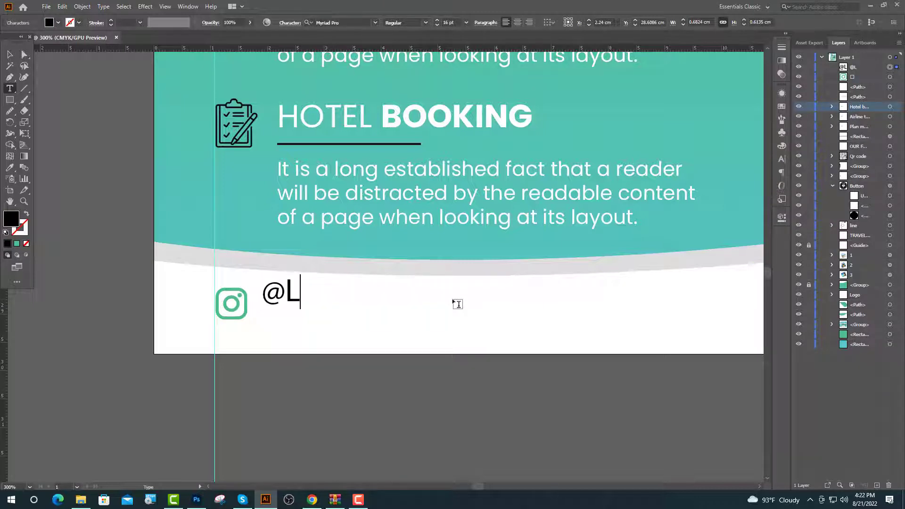
type("OREM")
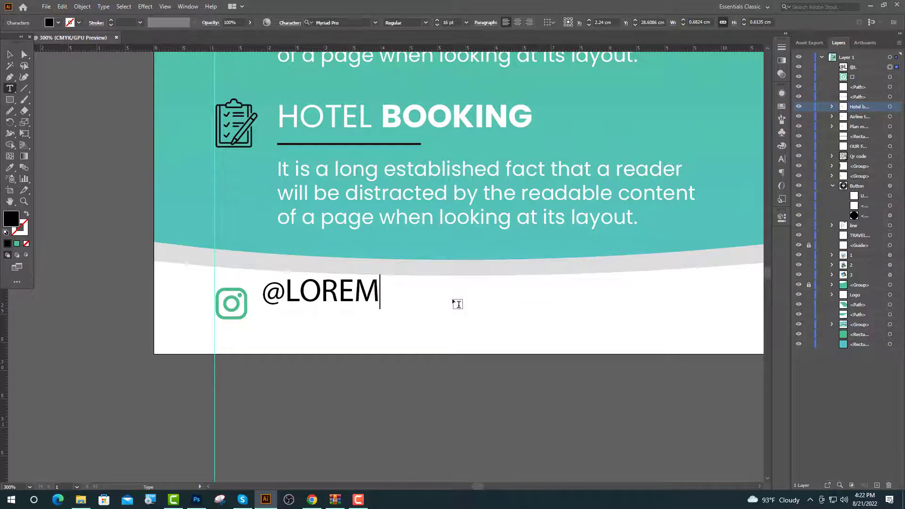
type(" IPSUM")
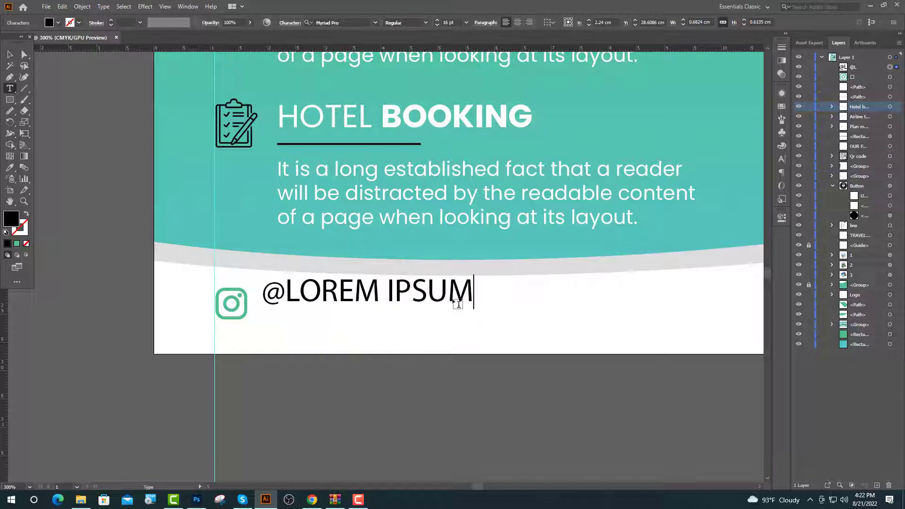
key("Escape")
left_click_drag(315, 297, 320, 308)
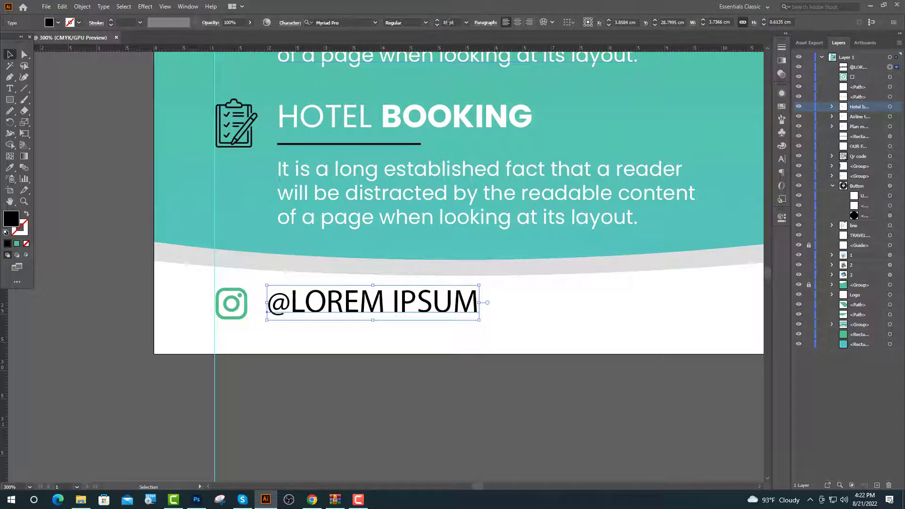
Set the handle to 10 pt Poppins Regular.
left_click_drag(449, 22, 396, 38)
type("10")
key("Return")
left_click(342, 22)
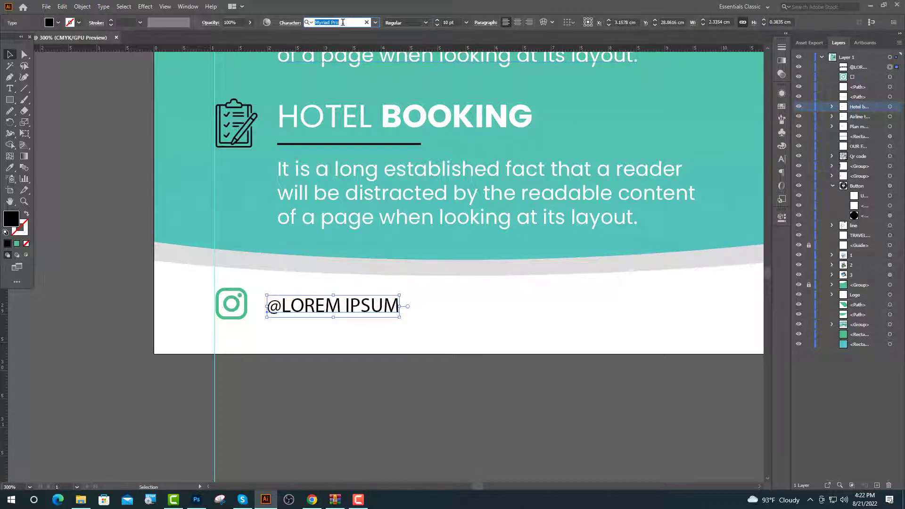
type("po")
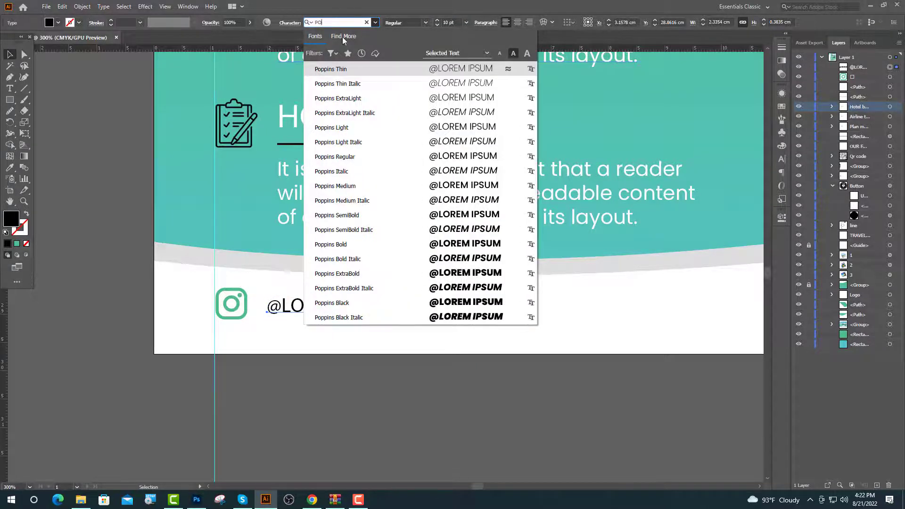
left_click(358, 185)
left_click(425, 23)
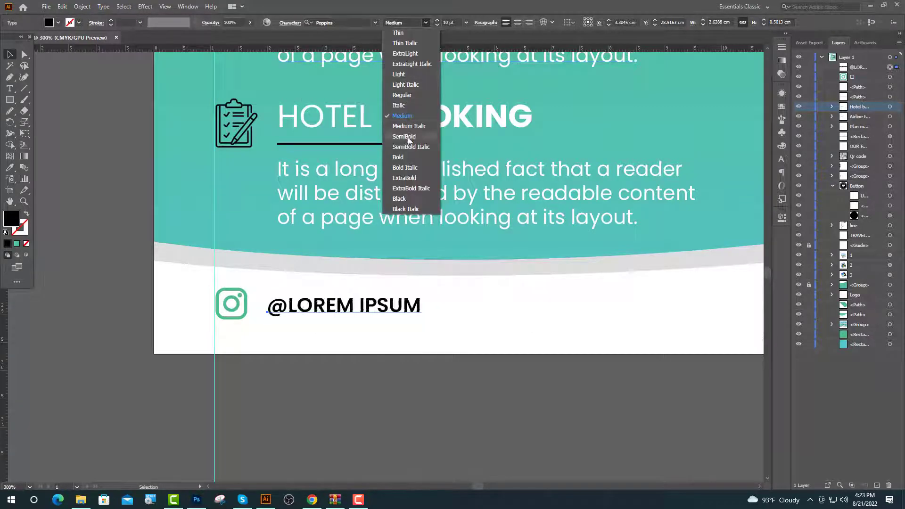
left_click(404, 94)
key("ctrl+minus")
key("ctrl+minus")
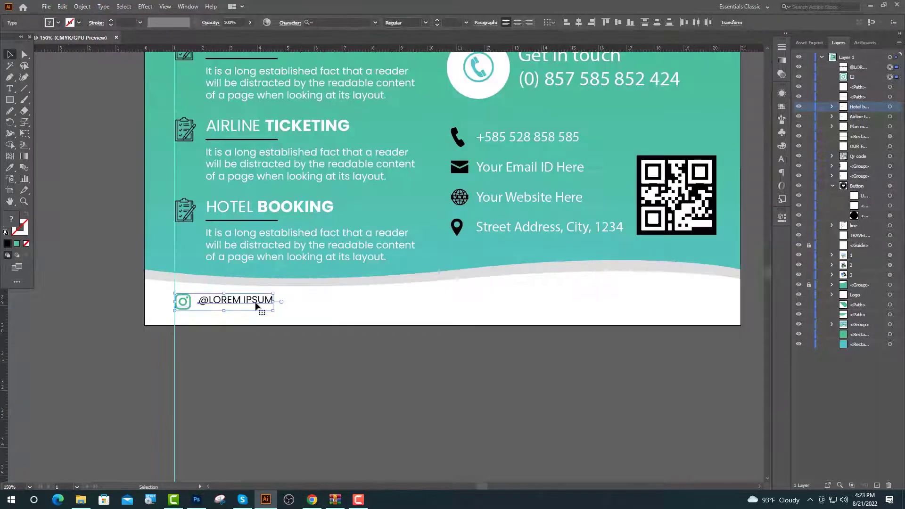
Copy the Instagram icon and handle across the footer, then return to IcoFont's search.
left_click_drag(249, 304, 681, 325)
left_click(225, 343)
left_click(10, 89)
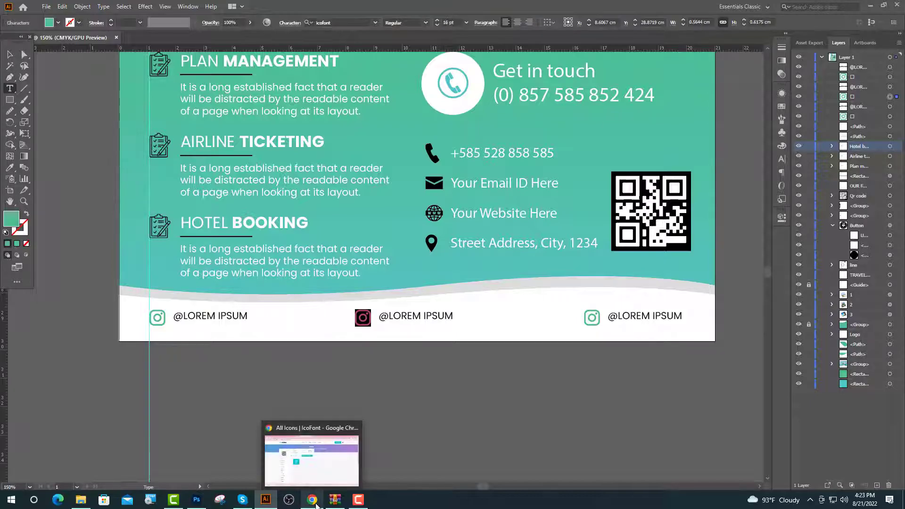
left_click(312, 500)
left_click(414, 197)
Copy IcoFont's Twitter glyph and paste it over the middle footer icon.
type("Tw")
left_click(608, 248)
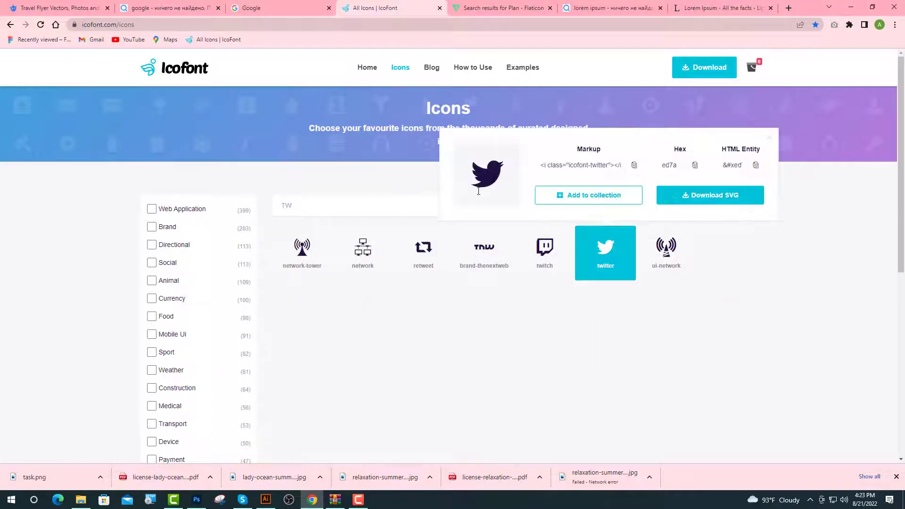
double_click(479, 191)
left_click(266, 499)
key("ctrl")
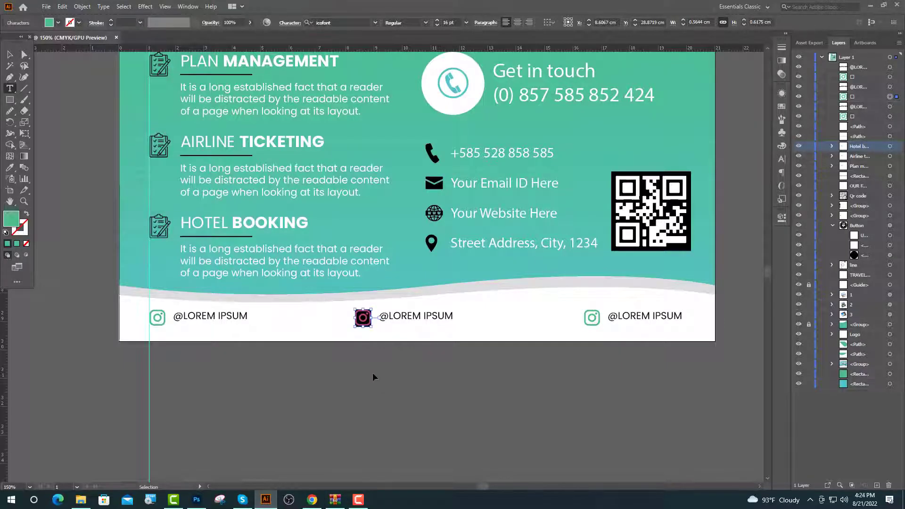
key("ctrl+v")
Search IcoFont for 'FA' and copy the Facebook icon glyph.
key("alt+Tab")
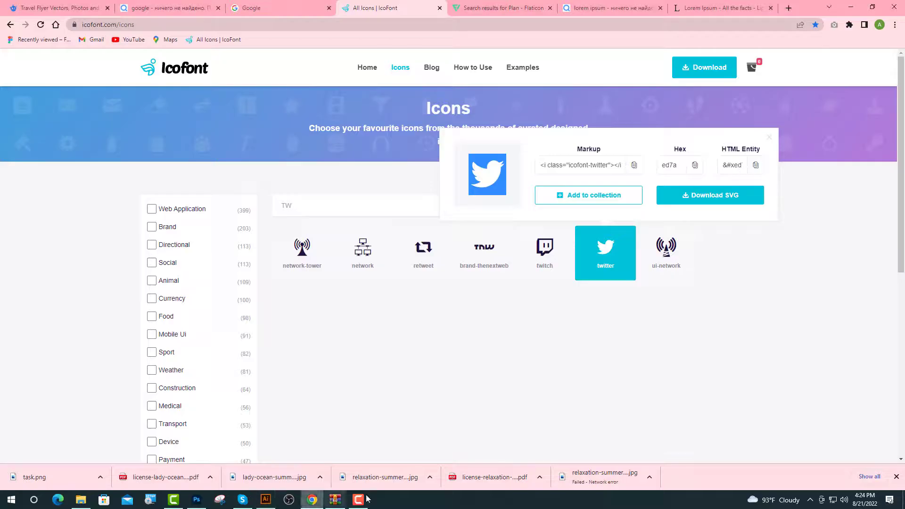
left_click(769, 140)
double_click(303, 211)
type("F")
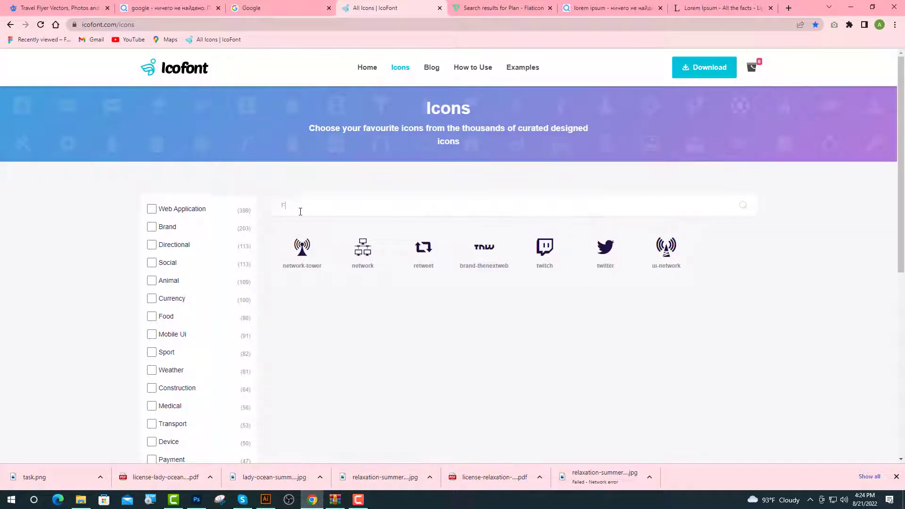
type("A")
left_click(666, 253)
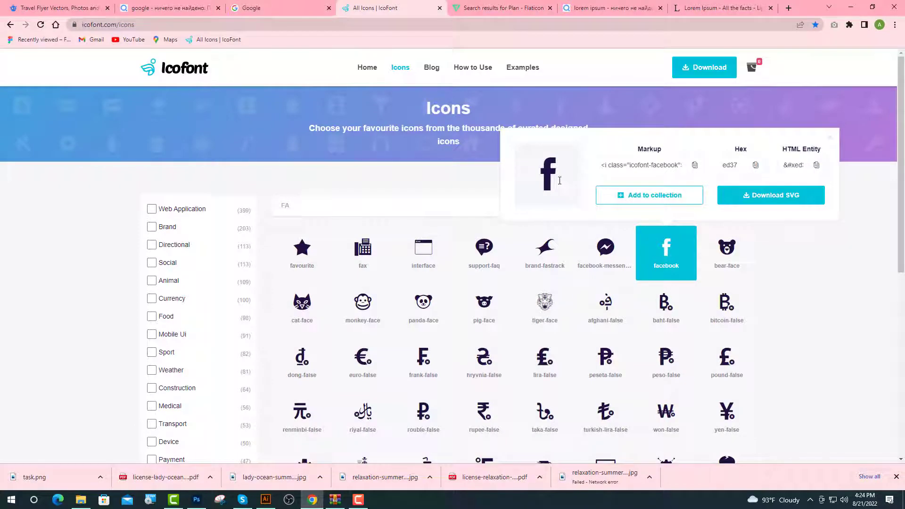
double_click(541, 185)
key("alt+Tab")
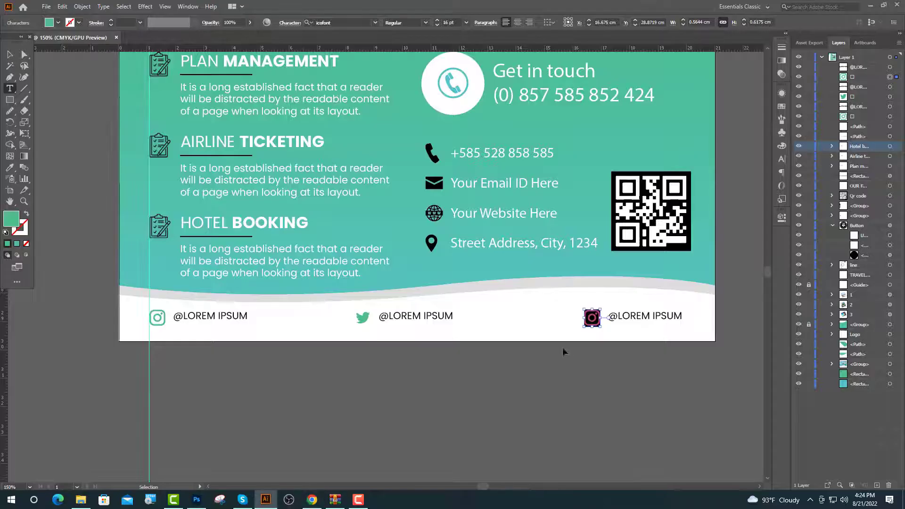
Paste the Facebook glyph over the right footer icon and delete the @ before its handle.
key("ctrl+v")
key("ctrl+equal")
key("ctrl+equal")
key("ctrl+equal")
left_click(634, 311)
key("BackSpace")
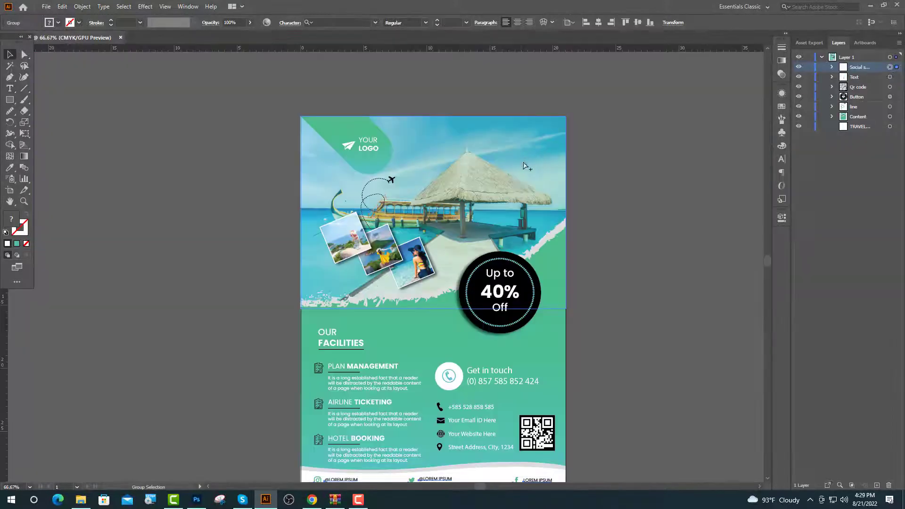
key("ctrl+minus")
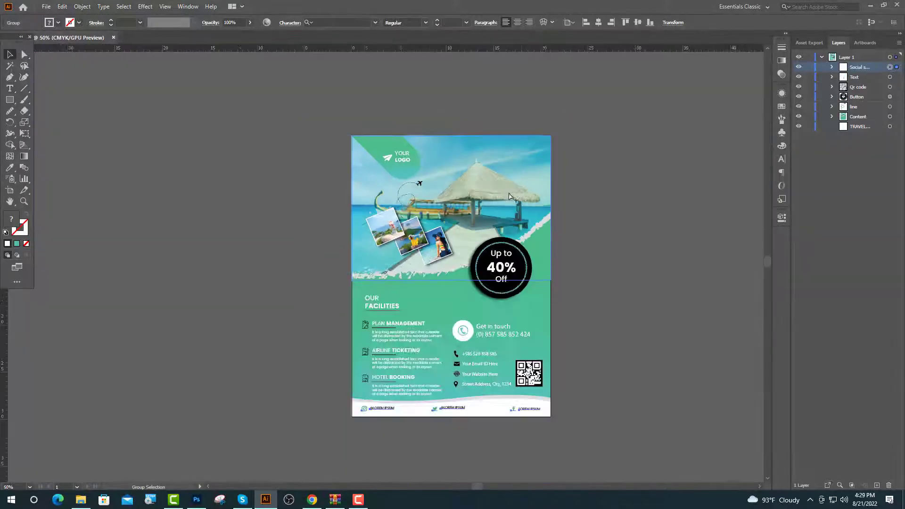
scroll(523, 195, "down", 1)
scroll(548, 219, "up", 1, "alt")
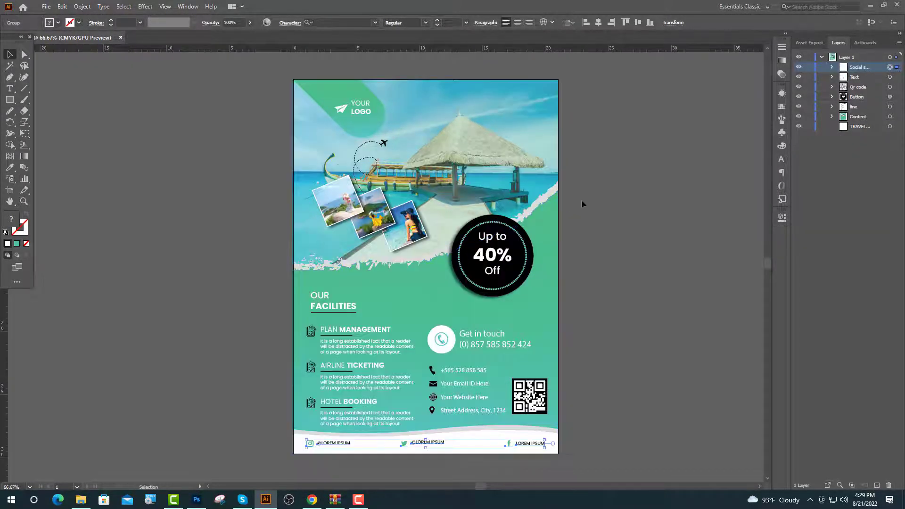
left_click(657, 154)
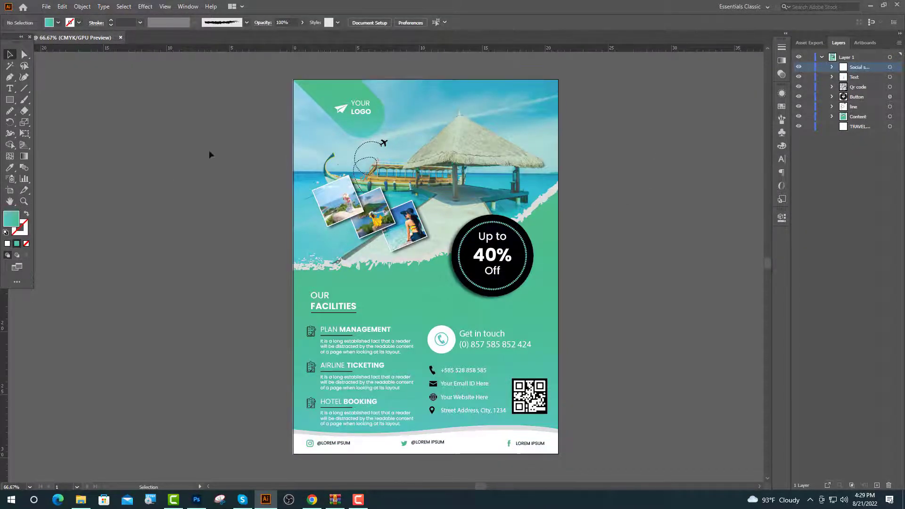
Move the TRAVEL headline layer above the Content layer in the Layers panel.
left_click(890, 126)
key("ctrl+plus")
key("ctrl+plus")
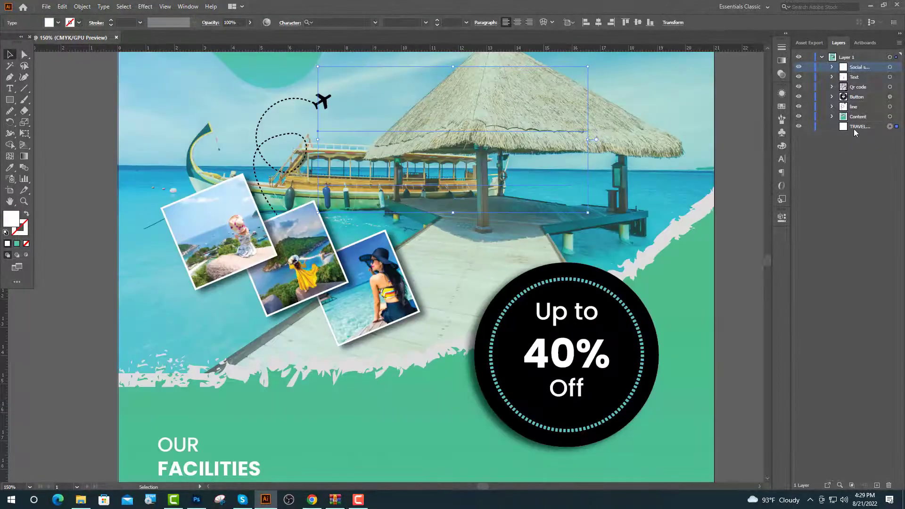
left_click_drag(852, 129, 856, 115)
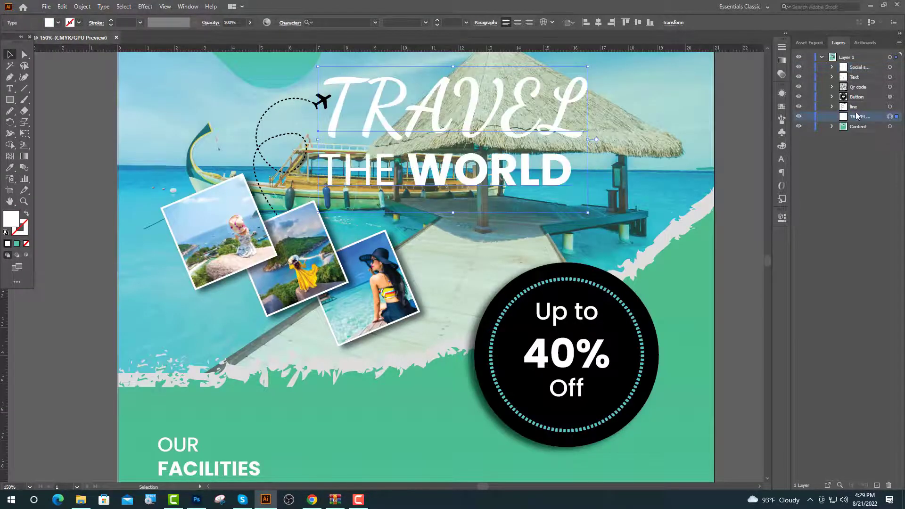
left_click(729, 106)
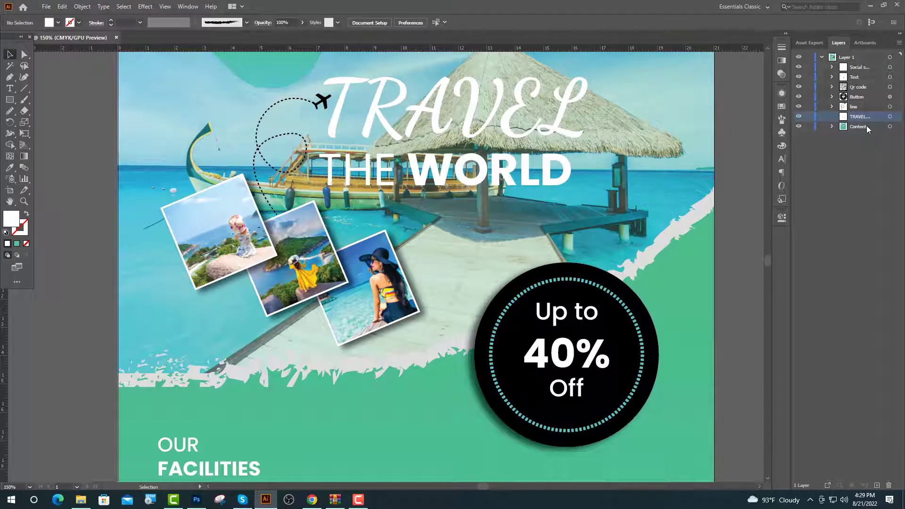